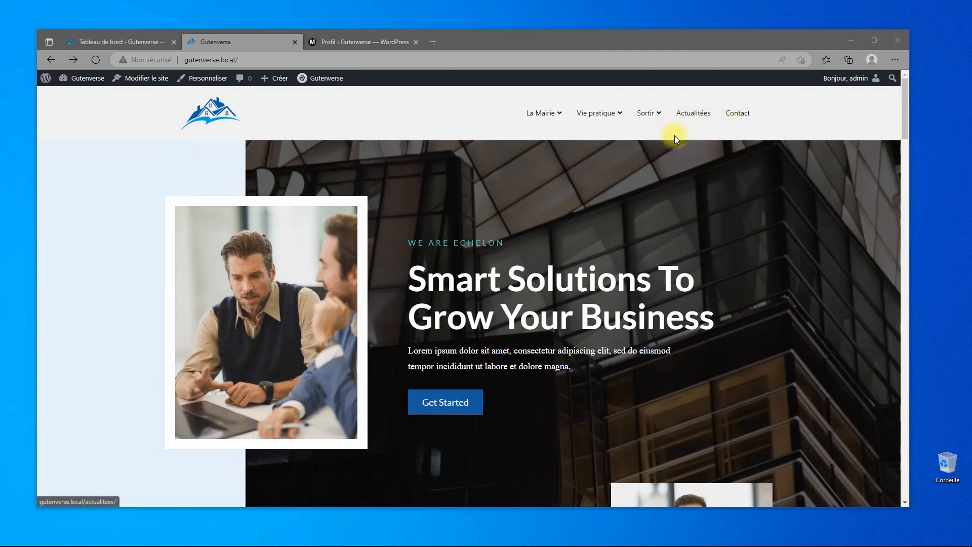
# Open the site's Actualitées page and look over its list of news articles
pyautogui.click(681, 114)
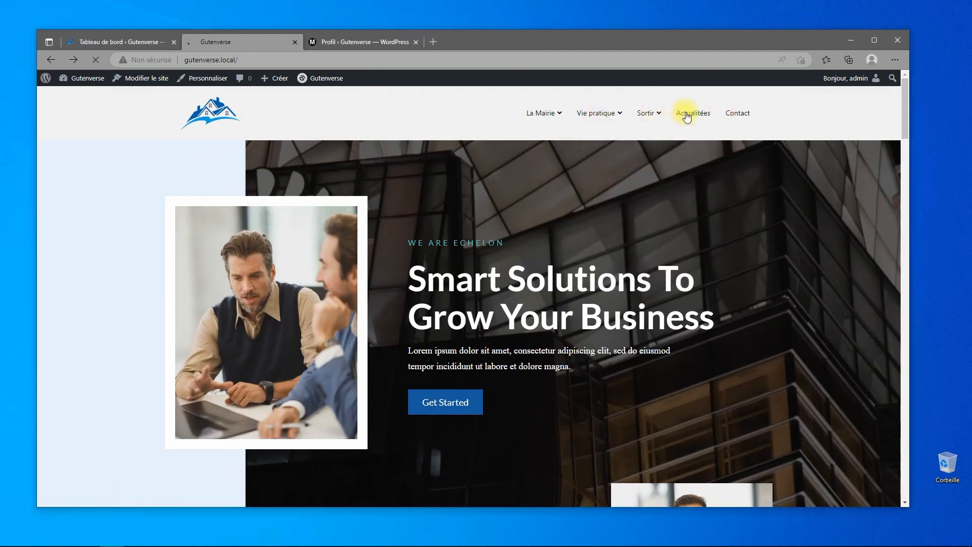
pyautogui.scroll(-5, 445, 232)
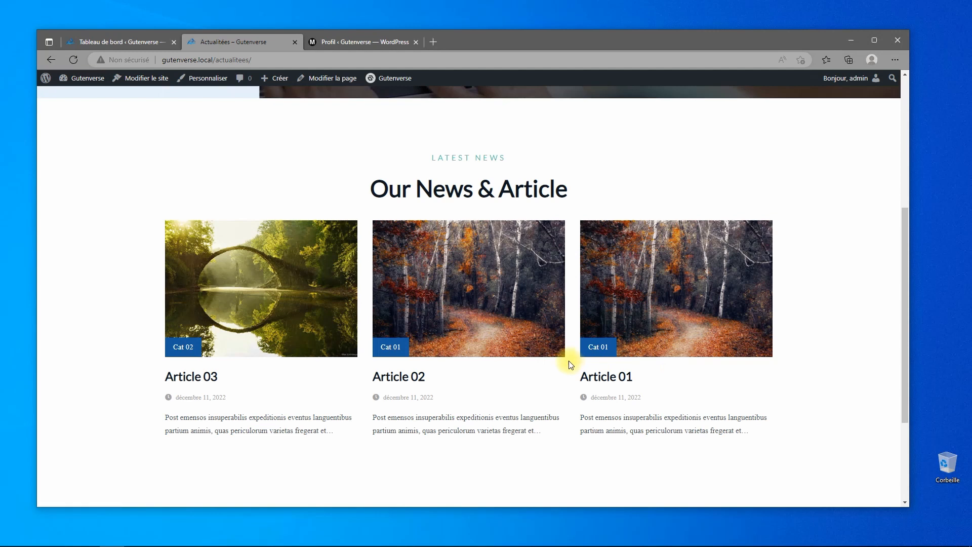
pyautogui.scroll(5, 567, 319)
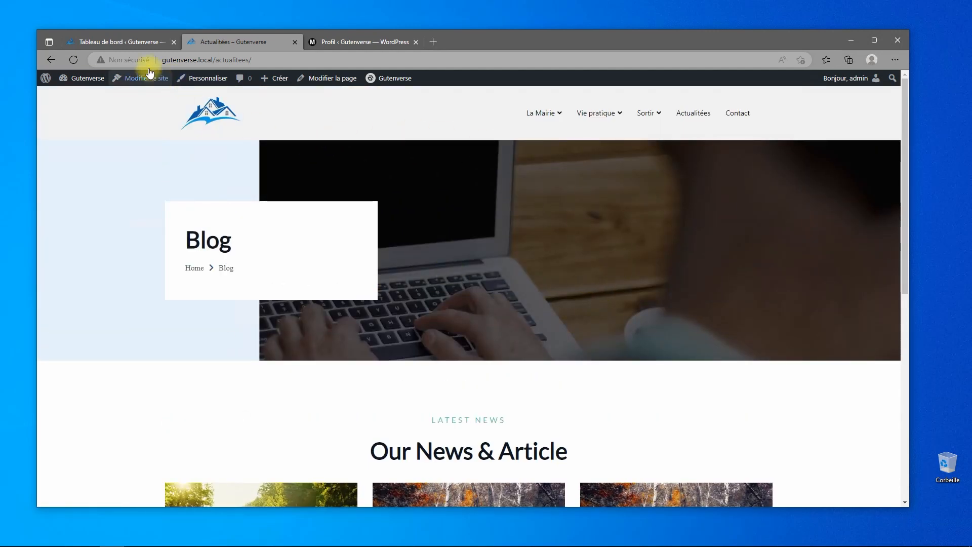
# Add the categories Cat 01 and Cat 02 as items to Menu 1 in the WordPress admin
pyautogui.click(93, 42)
pyautogui.moveTo(85, 244)
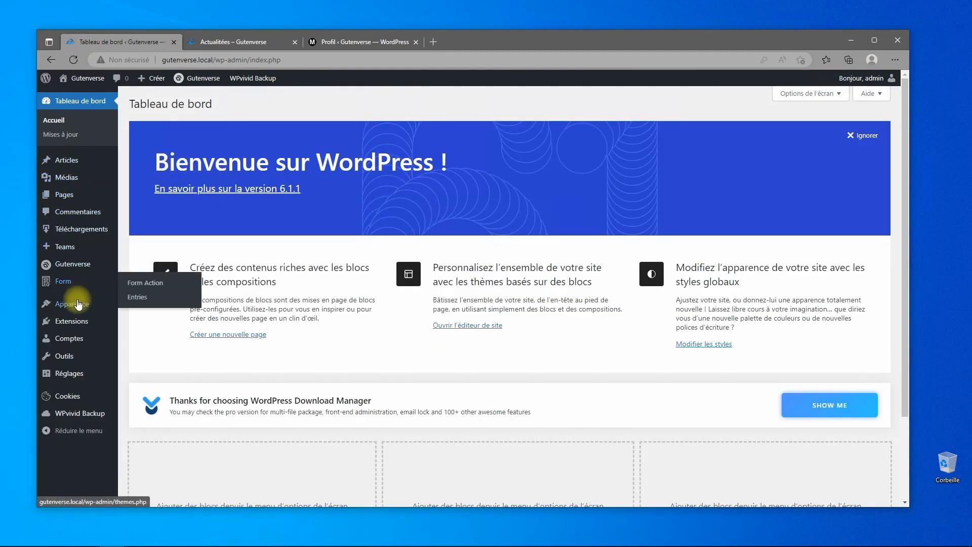
pyautogui.moveTo(81, 304)
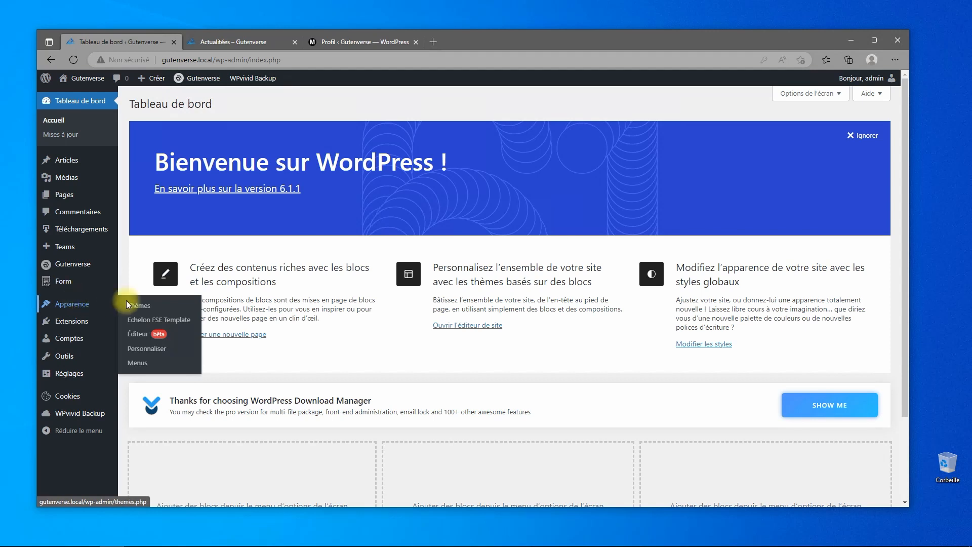
pyautogui.click(141, 363)
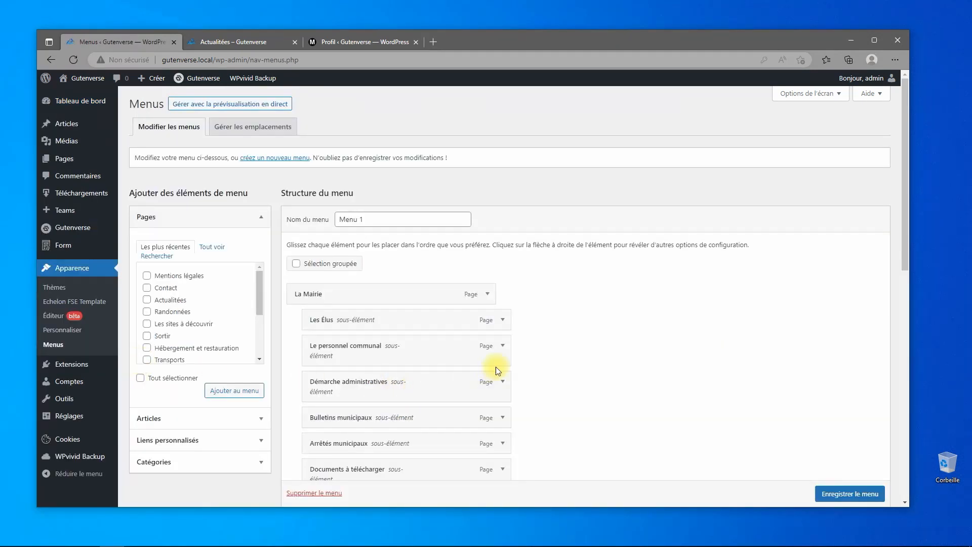
pyautogui.scroll(-6, 495, 367)
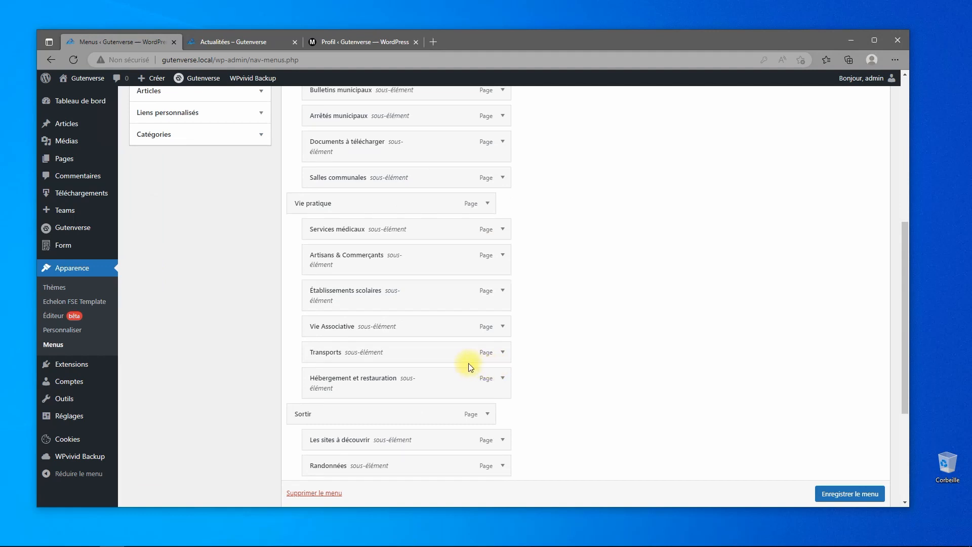
pyautogui.scroll(5, 184, 256)
pyautogui.click(169, 400)
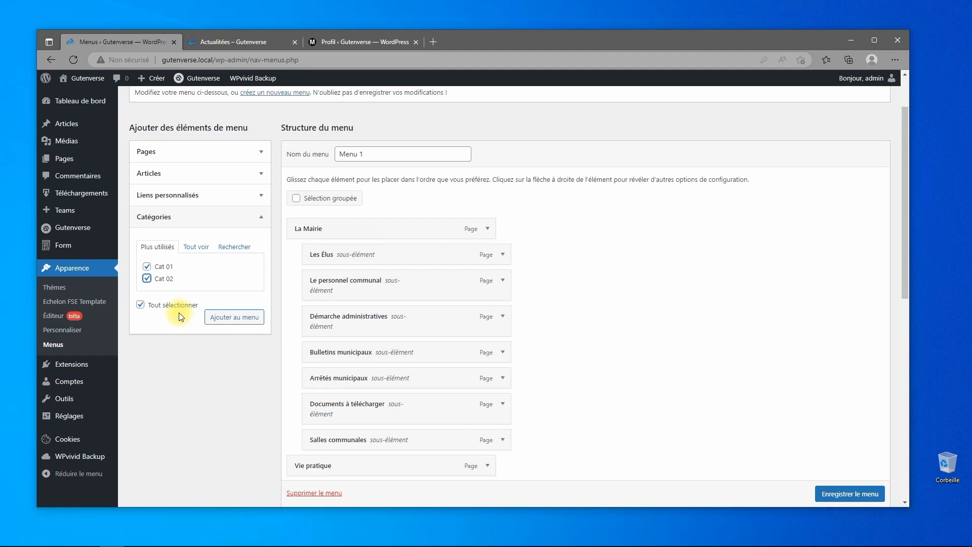
pyautogui.click(249, 318)
# Nest Cat 01 and Cat 02 as sub-items under Actualitées, before Contact, and save the menu
pyautogui.scroll(-9, 599, 330)
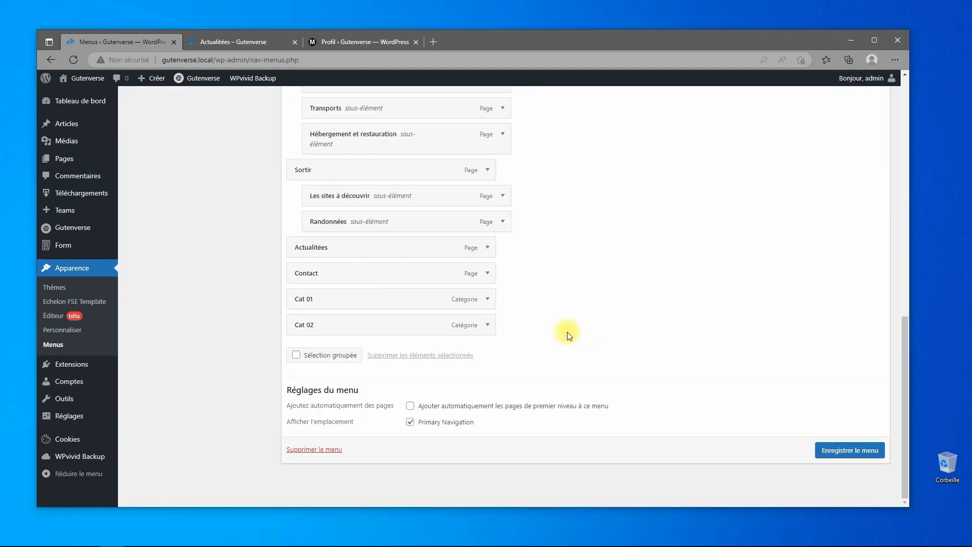
pyautogui.scroll(1, 570, 336)
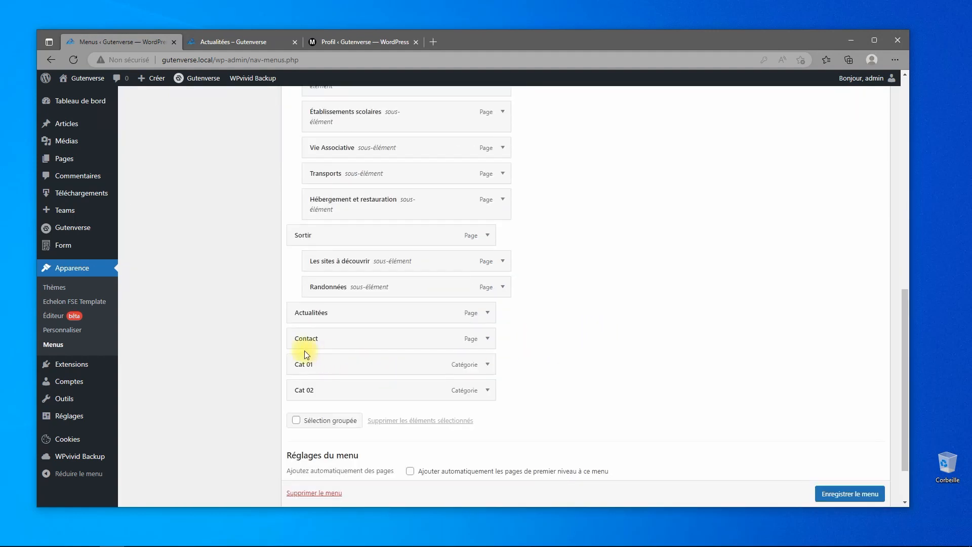
pyautogui.moveTo(305, 354); pyautogui.dragTo(334, 337)
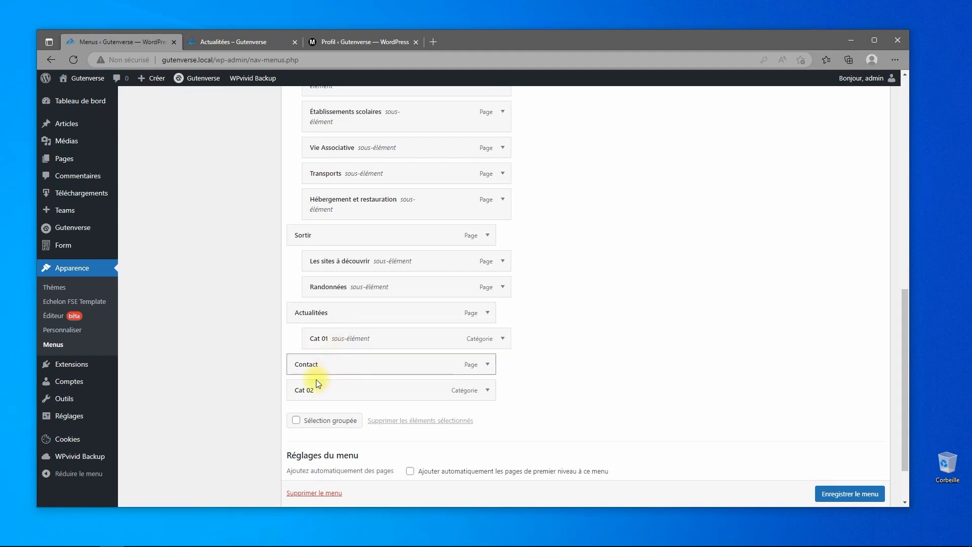
pyautogui.moveTo(304, 390); pyautogui.dragTo(329, 360)
pyautogui.click(847, 495)
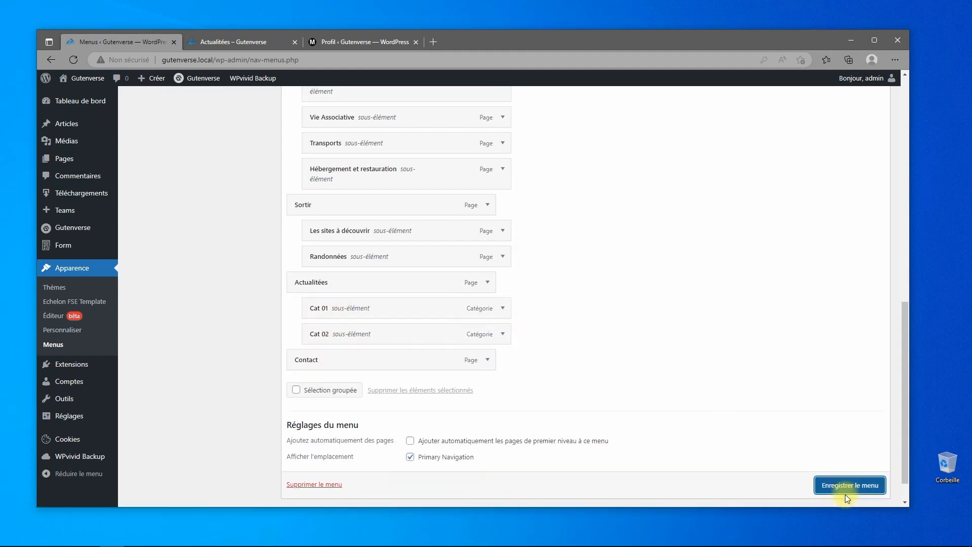
pyautogui.click(233, 42)
pyautogui.click(72, 59)
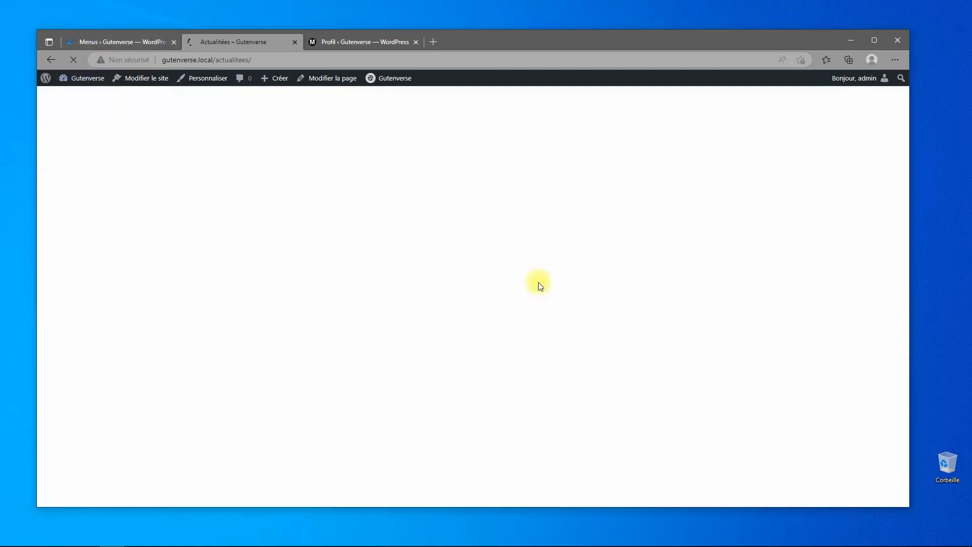
pyautogui.click(112, 44)
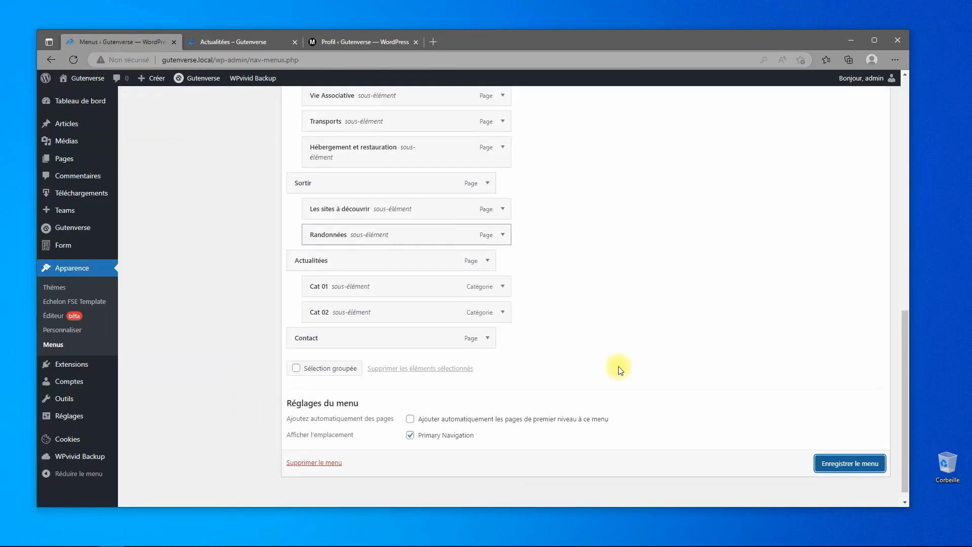
pyautogui.click(826, 461)
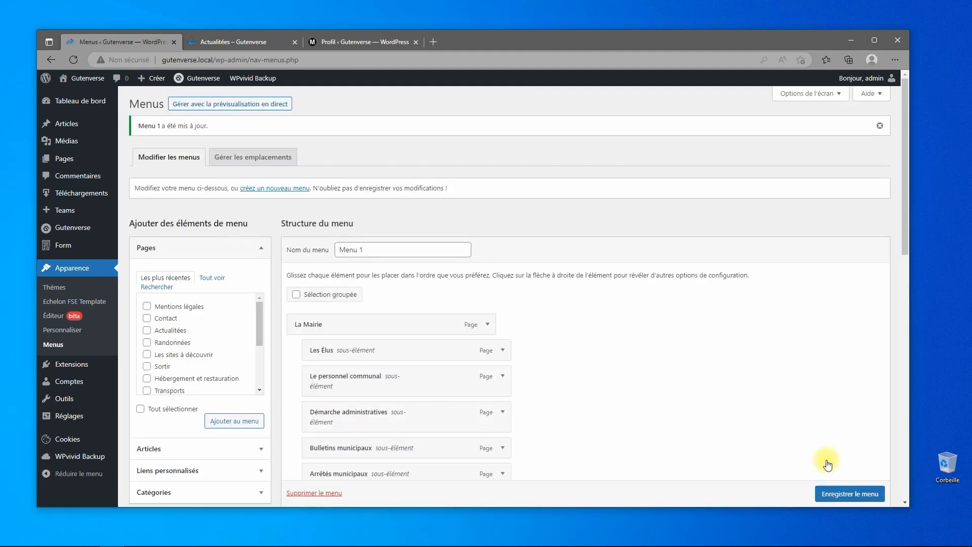
# Reload the live Actualitées page and view the Cat 01 category page from its new submenu
pyautogui.scroll(-15, 670, 350)
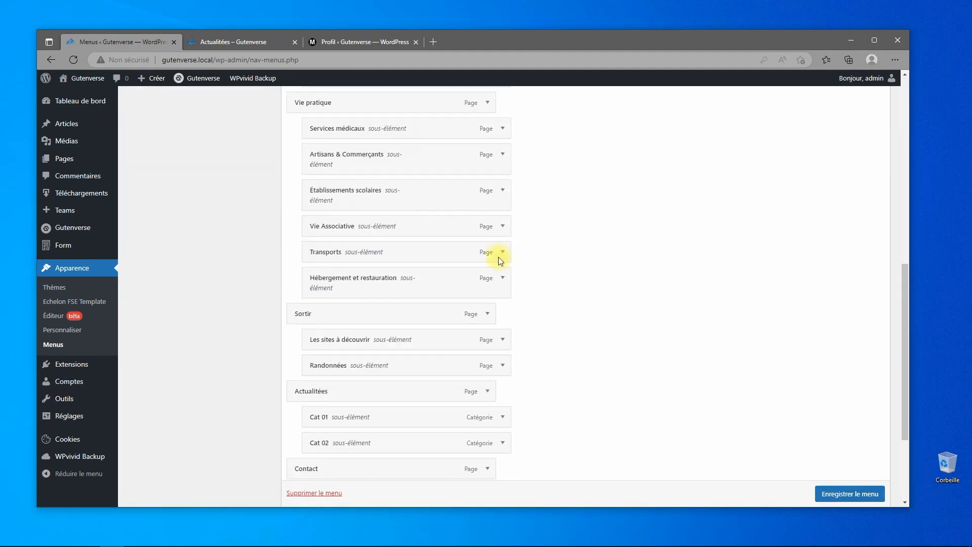
pyautogui.click(214, 41)
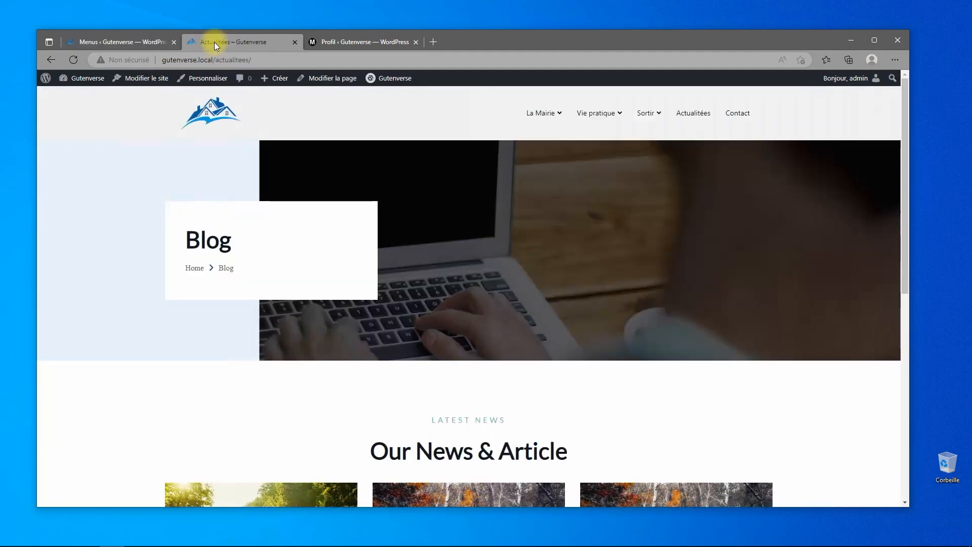
pyautogui.click(74, 61)
pyautogui.moveTo(675, 115)
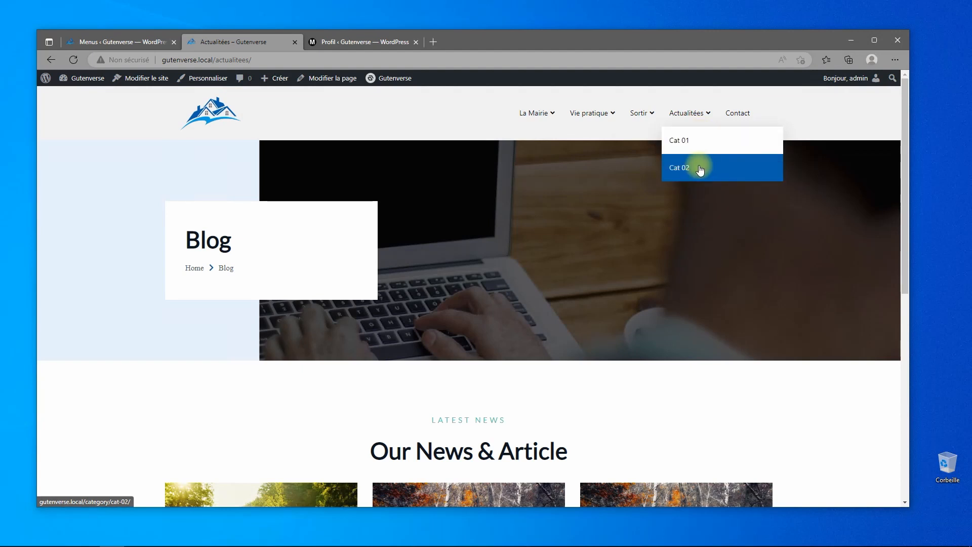
pyautogui.click(702, 139)
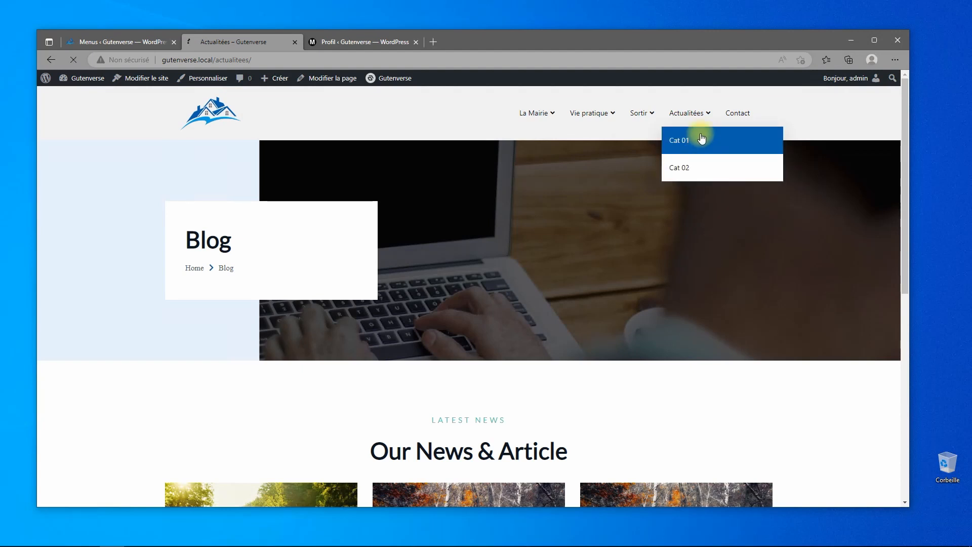
pyautogui.scroll(-3, 686, 223)
pyautogui.scroll(3, 685, 222)
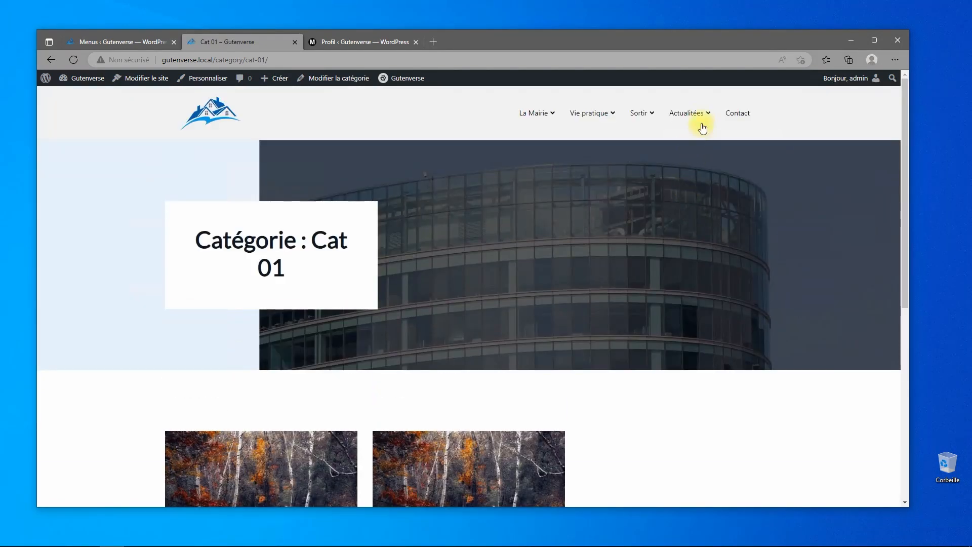
# View the Cat 02 category page from the Actualitées submenu, down to the footer
pyautogui.moveTo(703, 127)
pyautogui.click(683, 171)
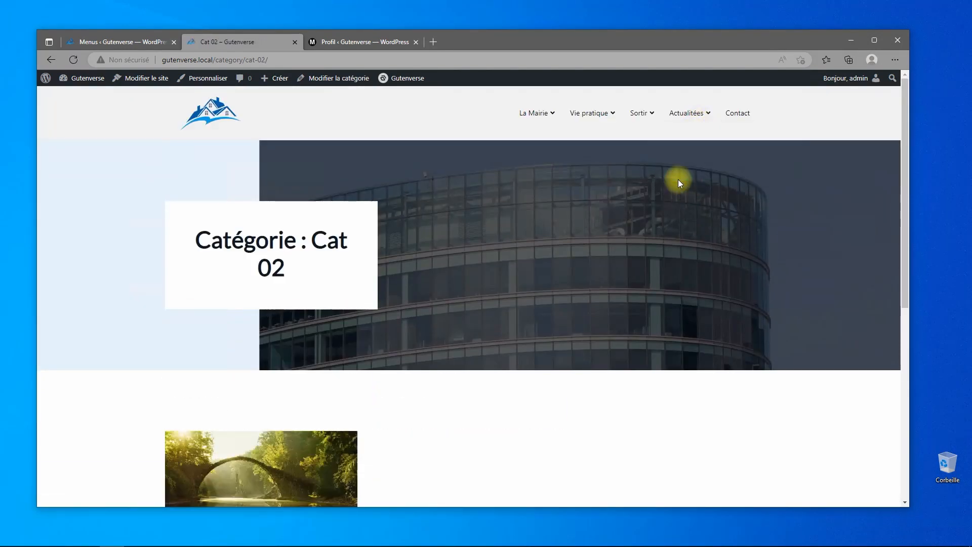
pyautogui.scroll(-3, 679, 183)
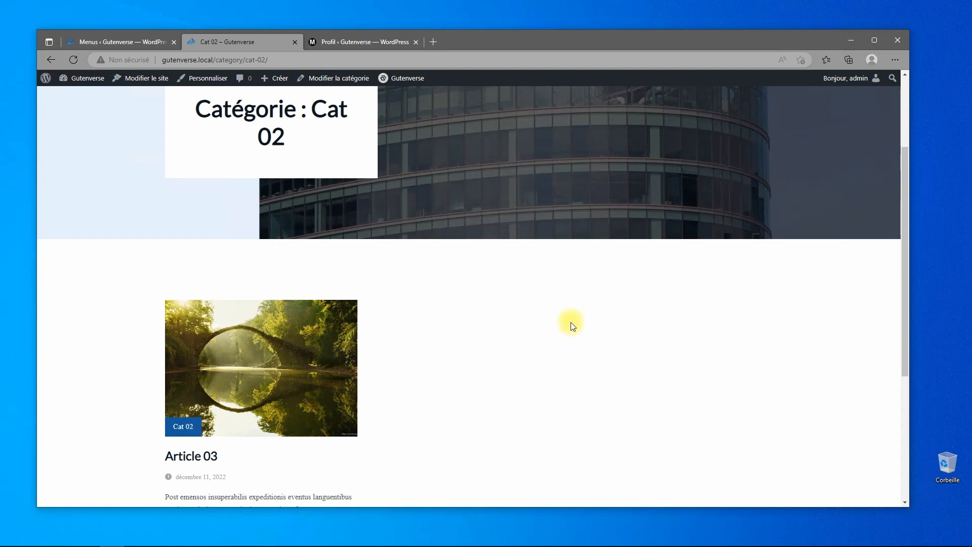
pyautogui.scroll(3, 574, 323)
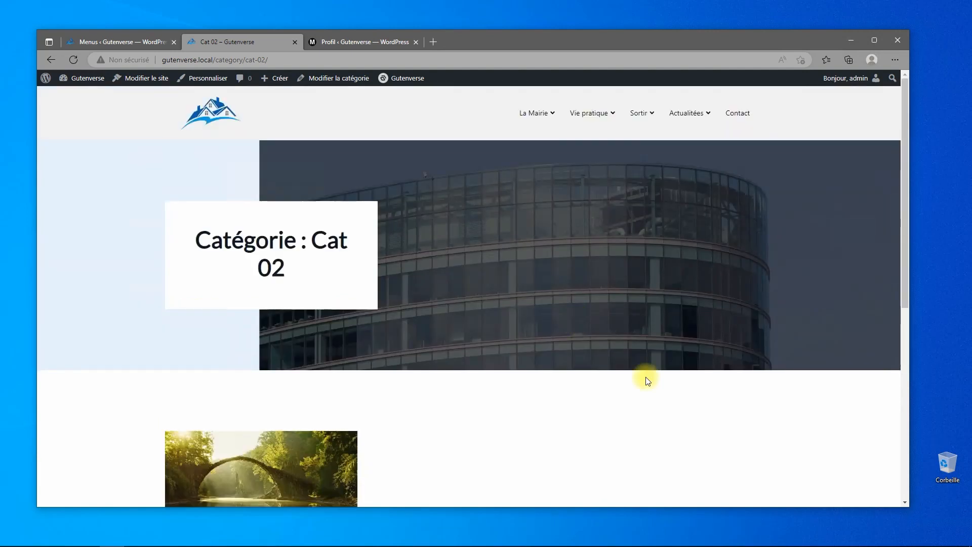
pyautogui.scroll(-6, 407, 341)
pyautogui.scroll(-1, 446, 355)
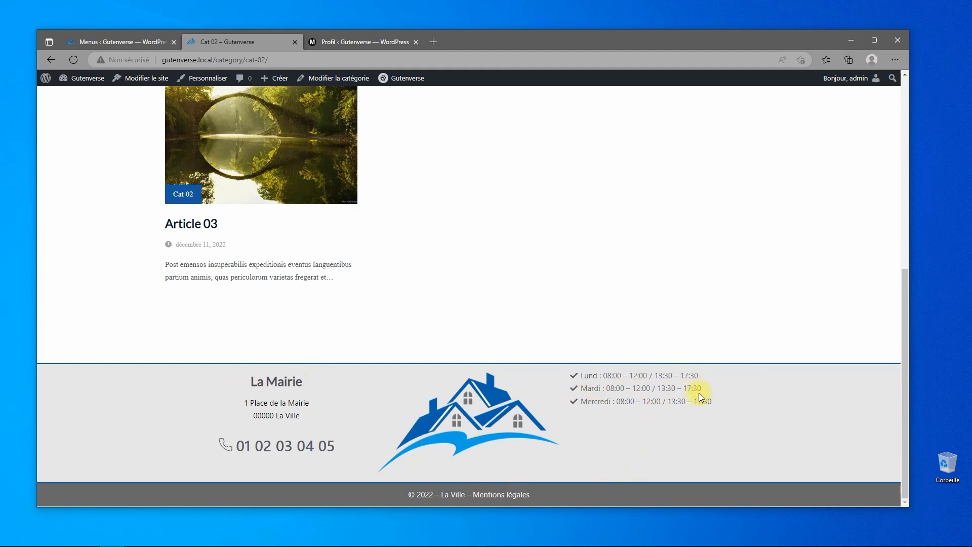
pyautogui.scroll(7, 709, 388)
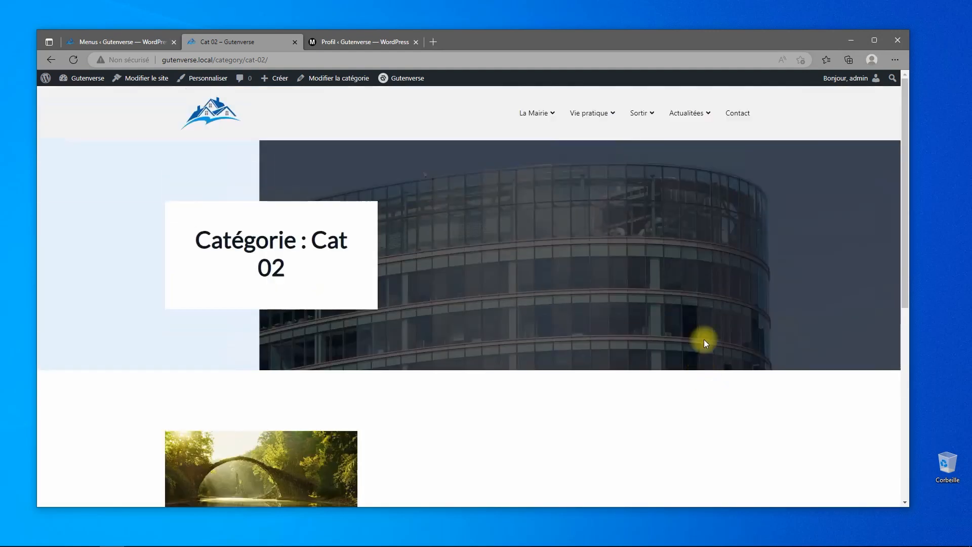
# Return the live site to its home page and open the home page template in the site editor with its block list shown
pyautogui.click(214, 120)
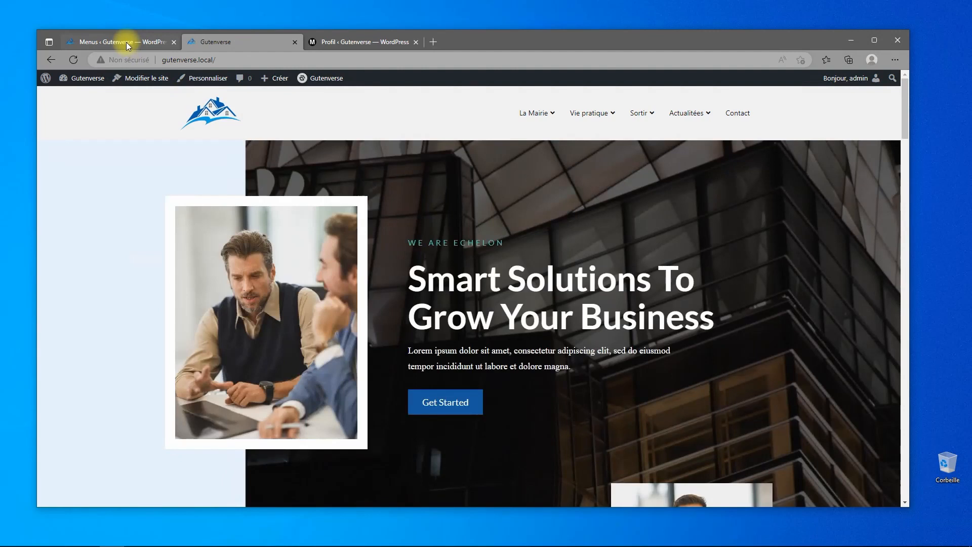
pyautogui.click(126, 42)
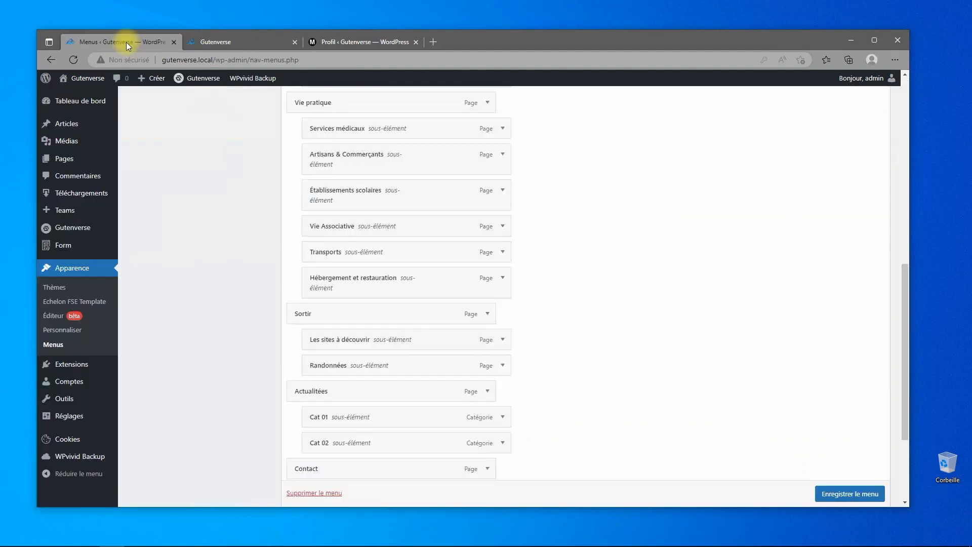
pyautogui.click(52, 317)
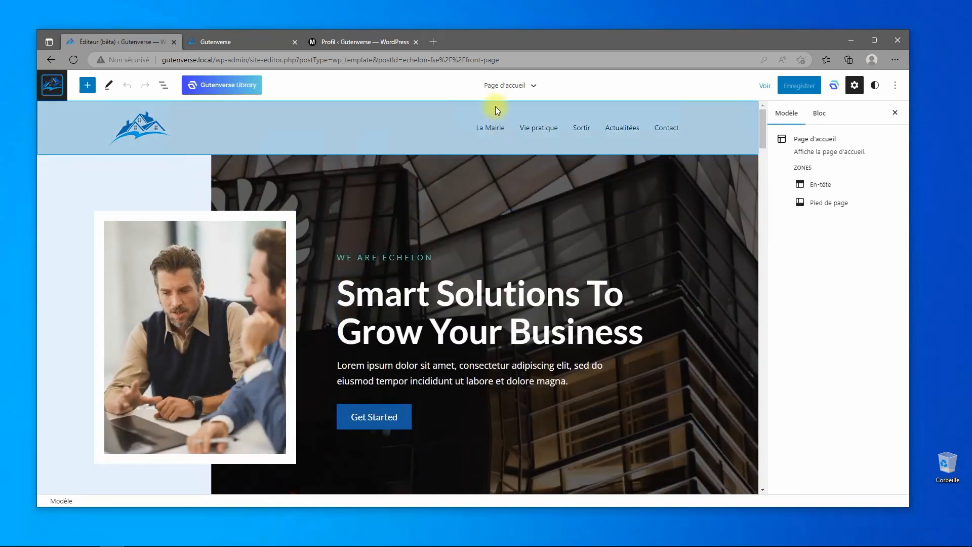
pyautogui.click(162, 86)
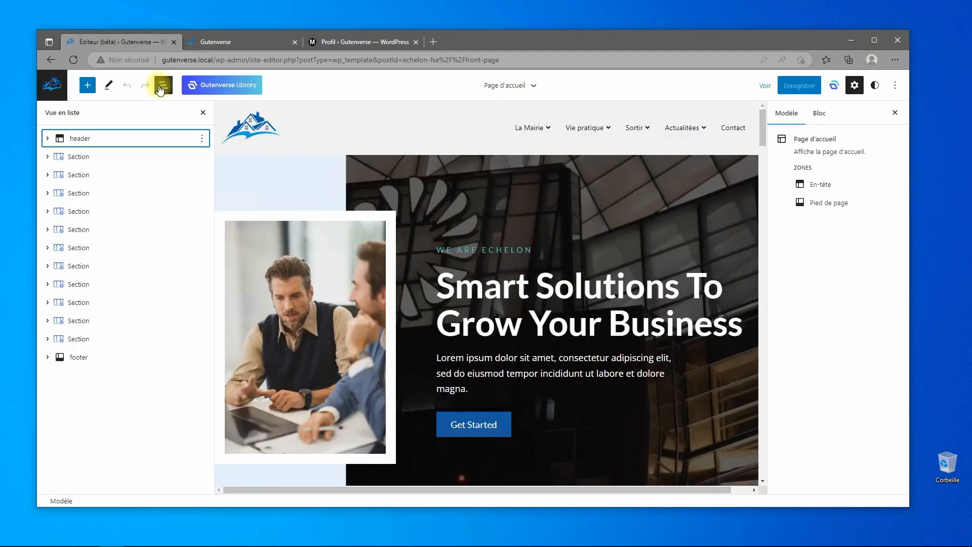
# Select the home page template's last section above the footer, the one holding the Our News & Article content
pyautogui.click(83, 157)
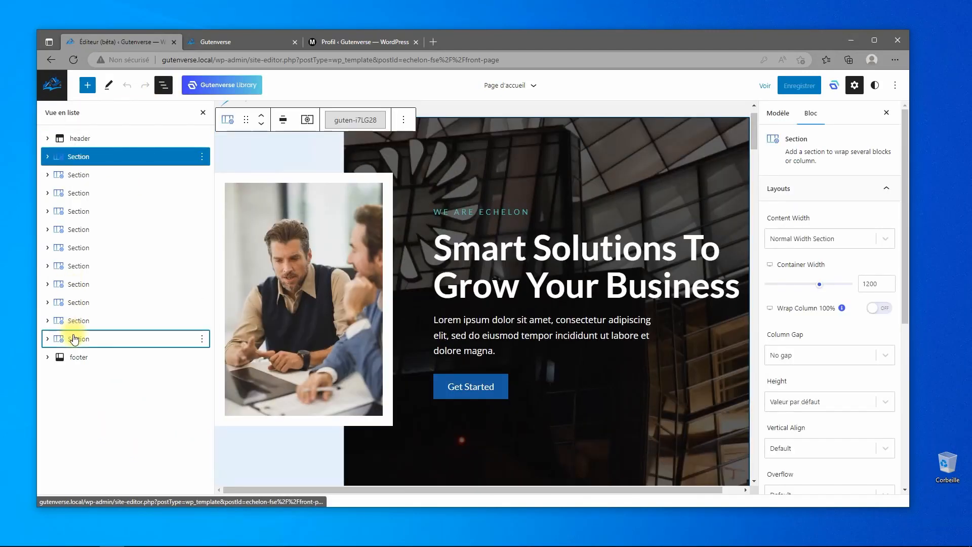
pyautogui.click(75, 338)
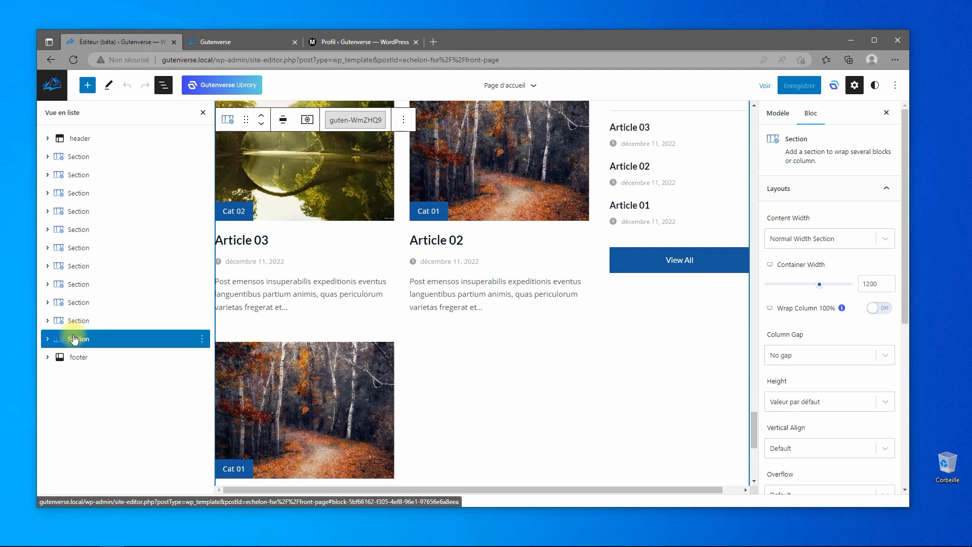
pyautogui.scroll(5, 471, 246)
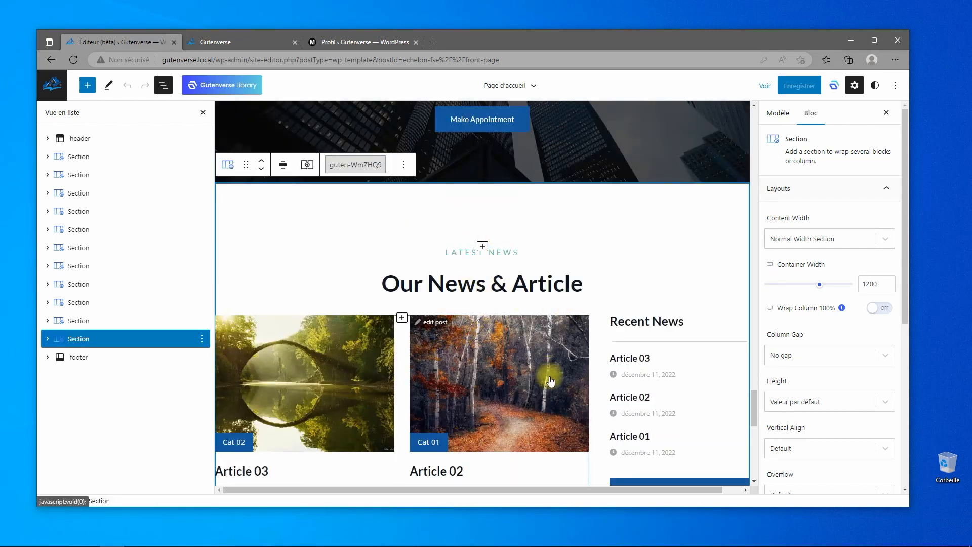
# Inspect the news section near the end of the live home page
pyautogui.click(226, 44)
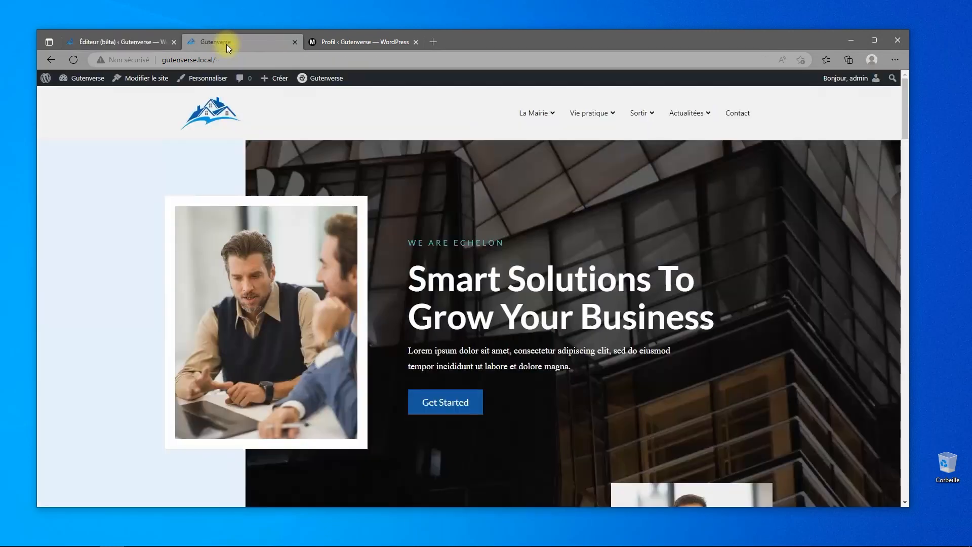
pyautogui.scroll(-15, 500, 232)
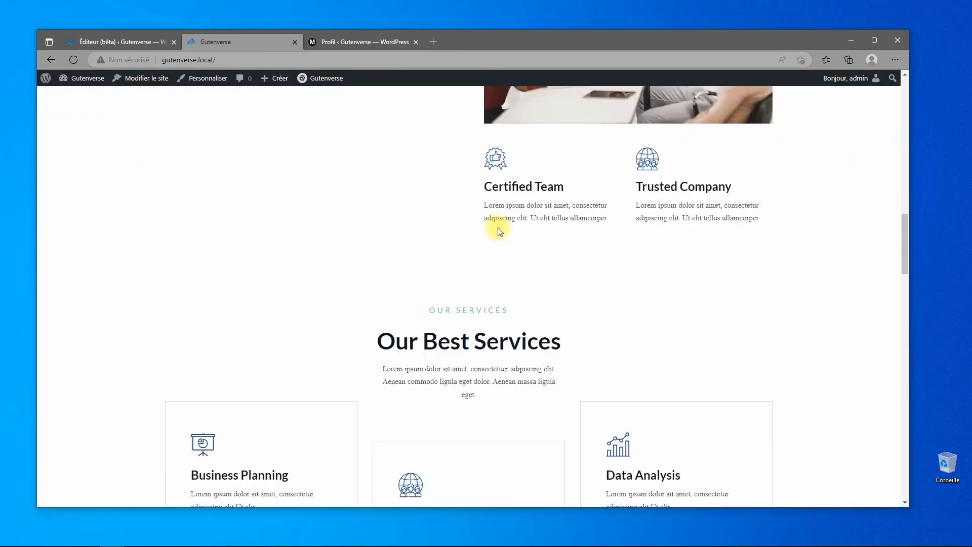
pyautogui.scroll(-20, 500, 232)
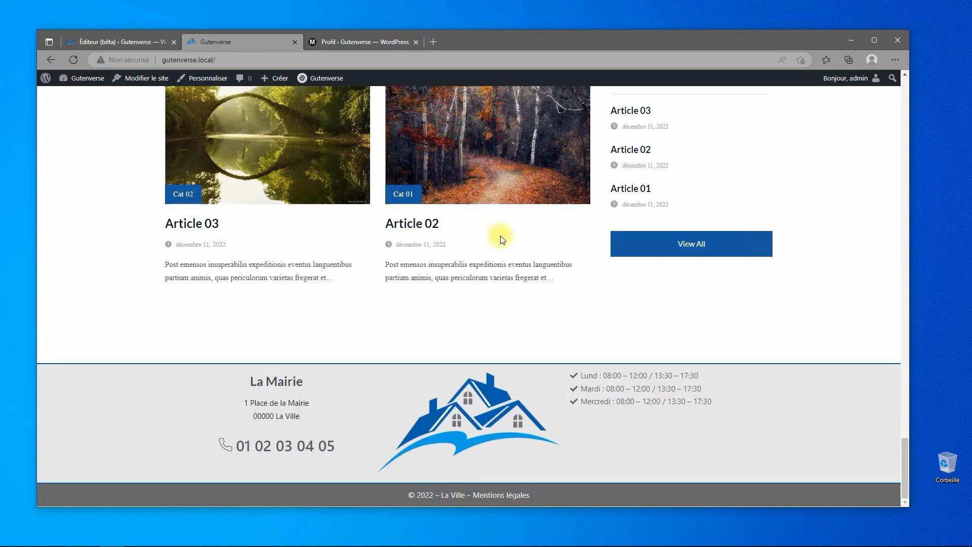
# Test the View All link under Recent News on the live home page and return to the news section
pyautogui.scroll(1, 501, 236)
pyautogui.click(695, 311)
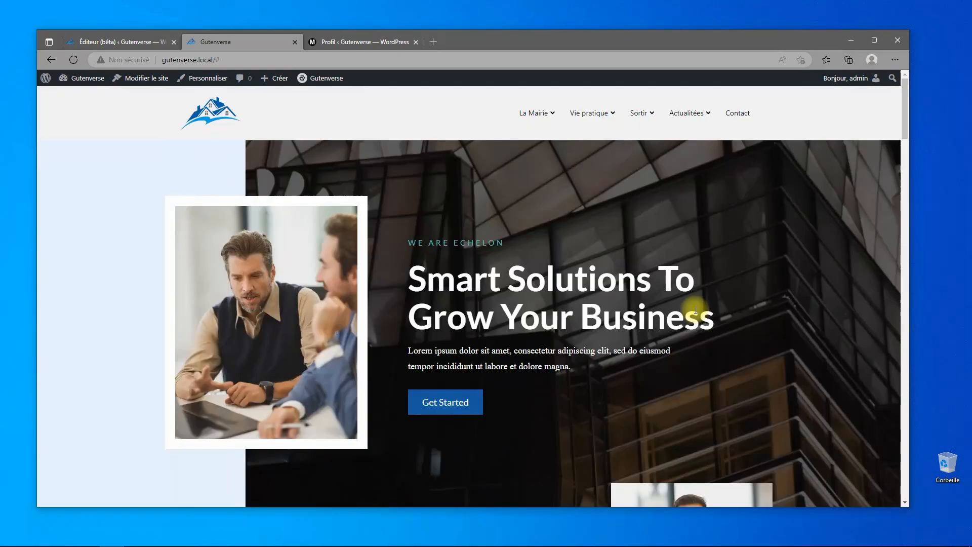
pyautogui.scroll(-10, 695, 311)
pyautogui.scroll(1, 696, 312)
pyautogui.scroll(-3, 696, 312)
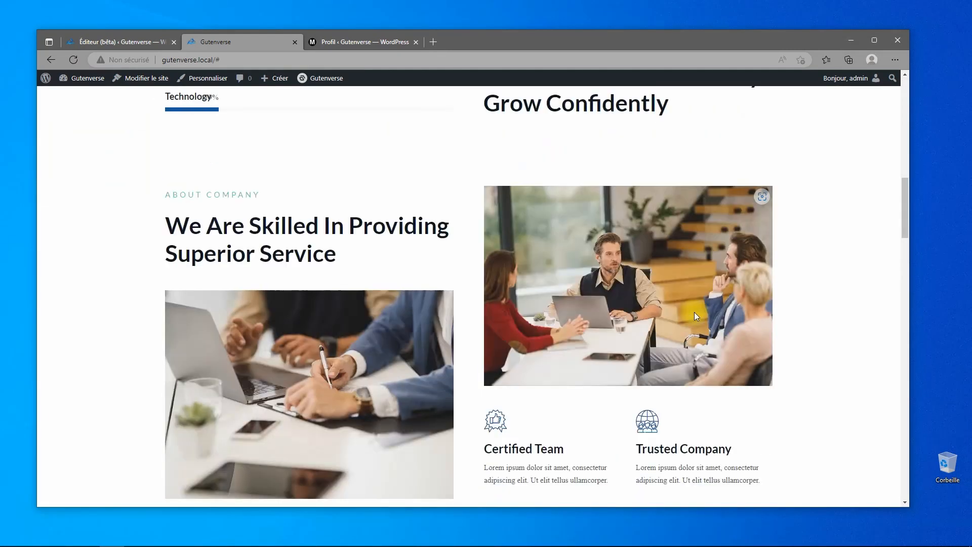
pyautogui.scroll(-10, 695, 312)
pyautogui.scroll(12, 694, 312)
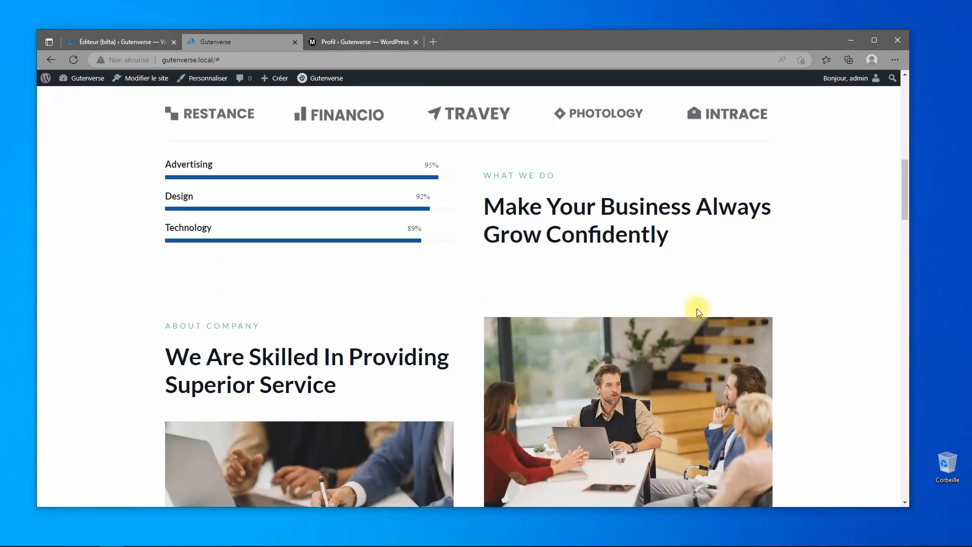
pyautogui.hotkey('alt', 'Left')
pyautogui.scroll(3, 634, 314)
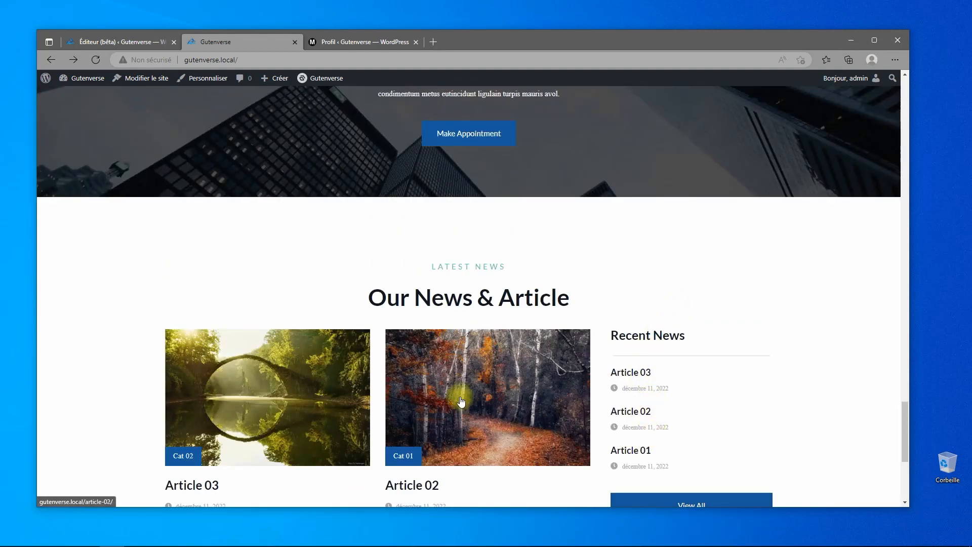
pyautogui.scroll(-3, 461, 402)
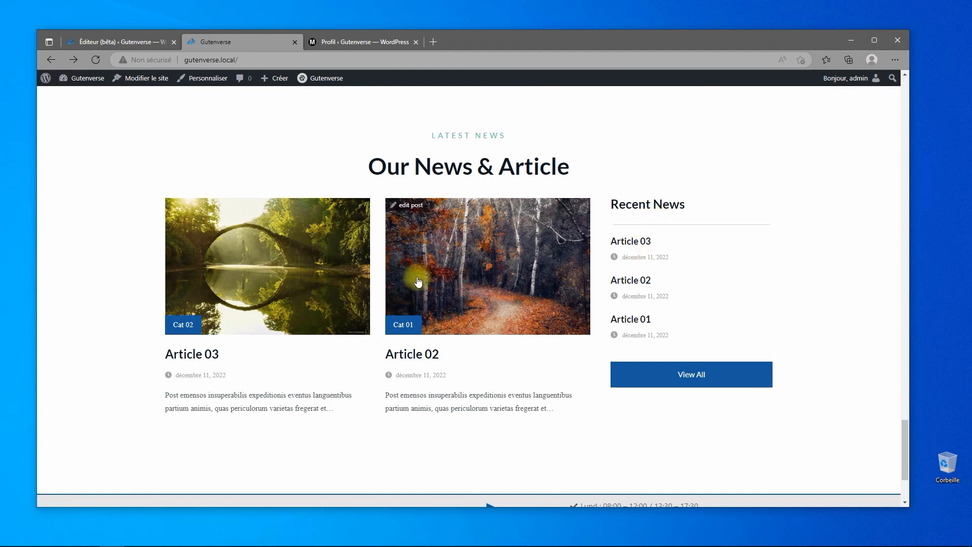
pyautogui.scroll(6, 418, 282)
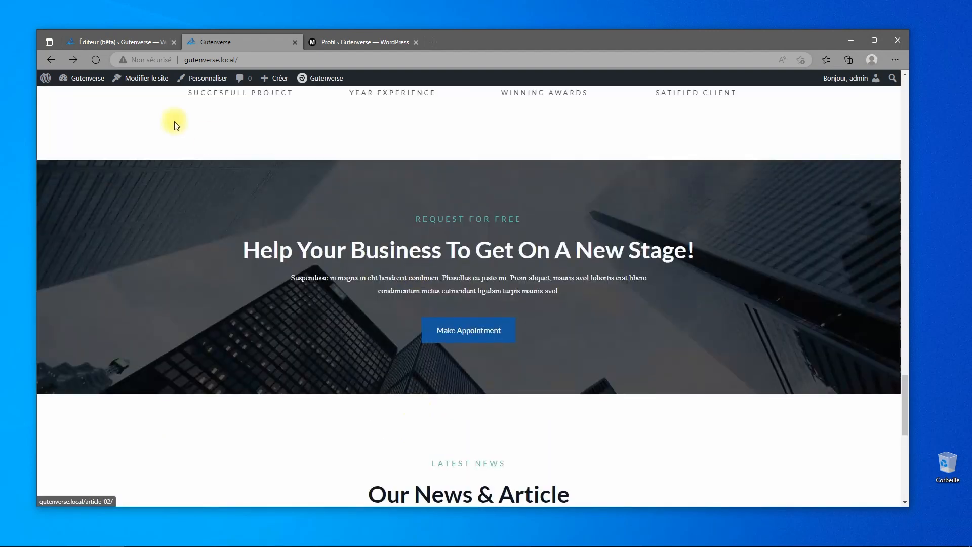
# Return to the site editor and remove the Our News & Article section above the footer from the home page template
pyautogui.click(107, 42)
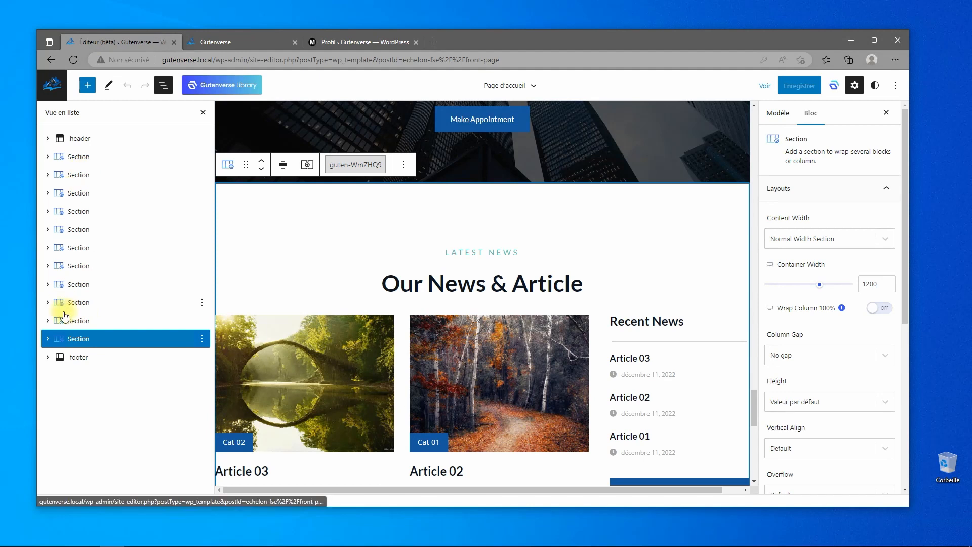
pyautogui.click(76, 338)
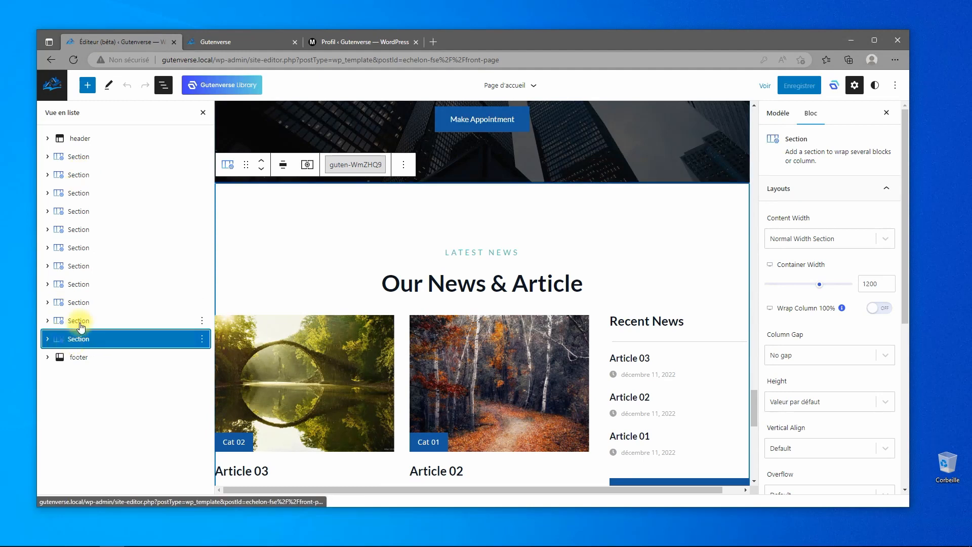
pyautogui.click(202, 339)
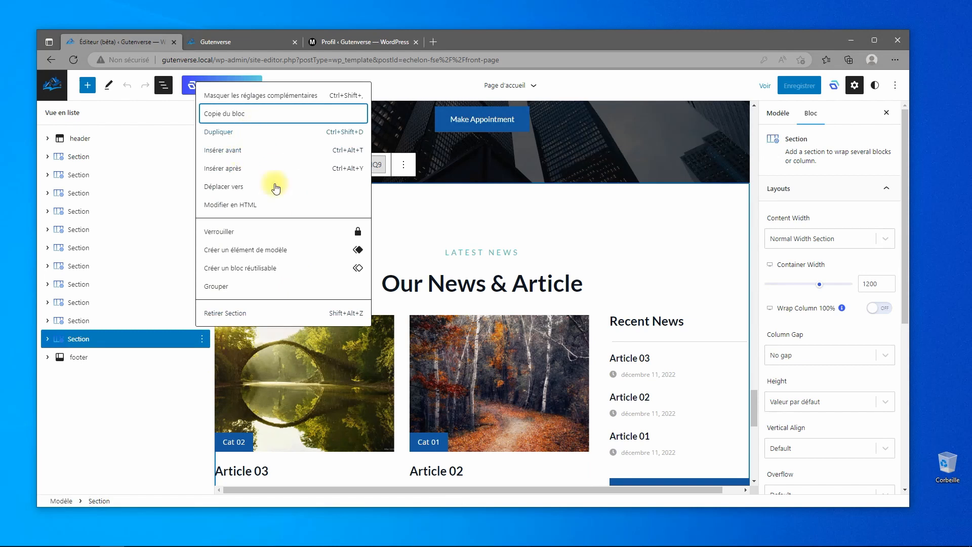
pyautogui.click(214, 314)
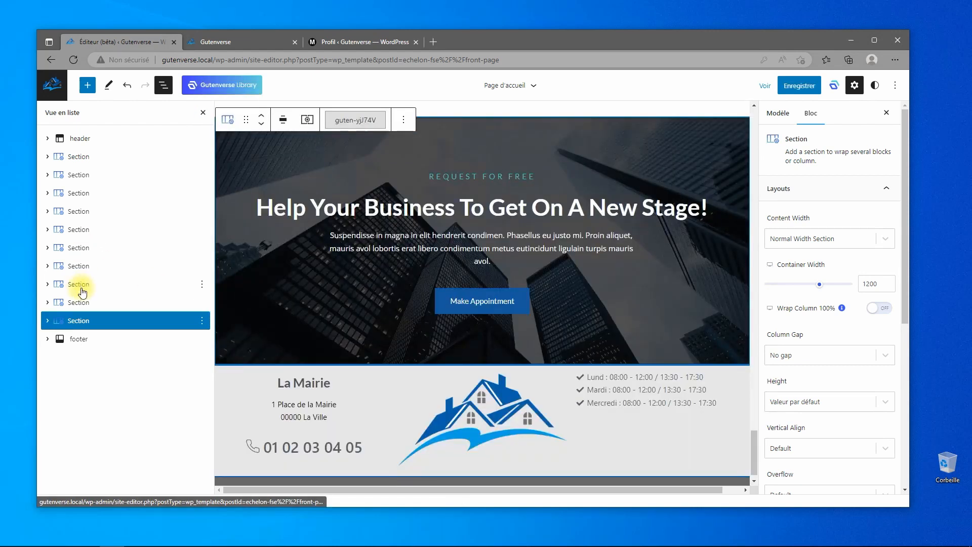
# Remove all the remaining sections between the header and the footer of the home page template
pyautogui.hotkey('shift', 'alt', 'z')
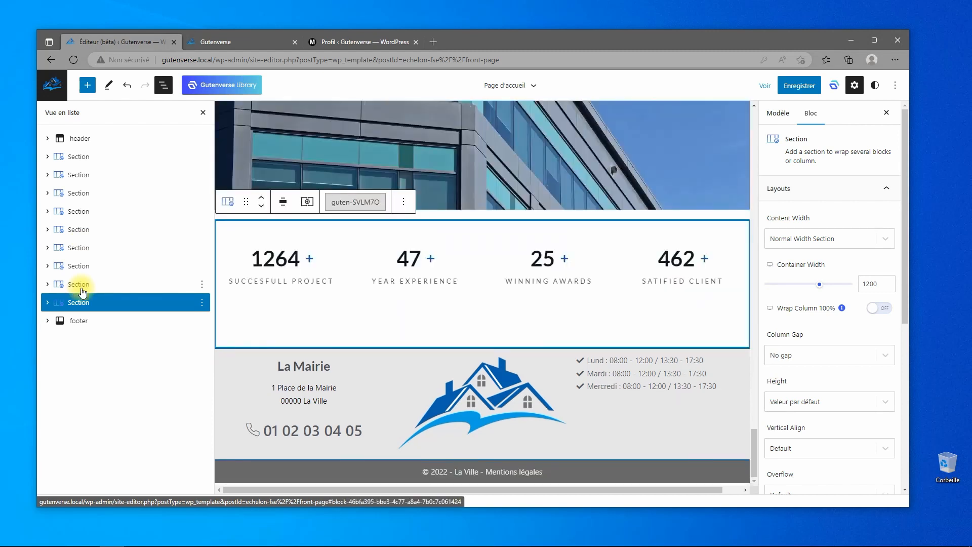
pyautogui.hotkey('shift', 'alt', 'z')
pyautogui.hotkey('shift', 'alt', 'z')
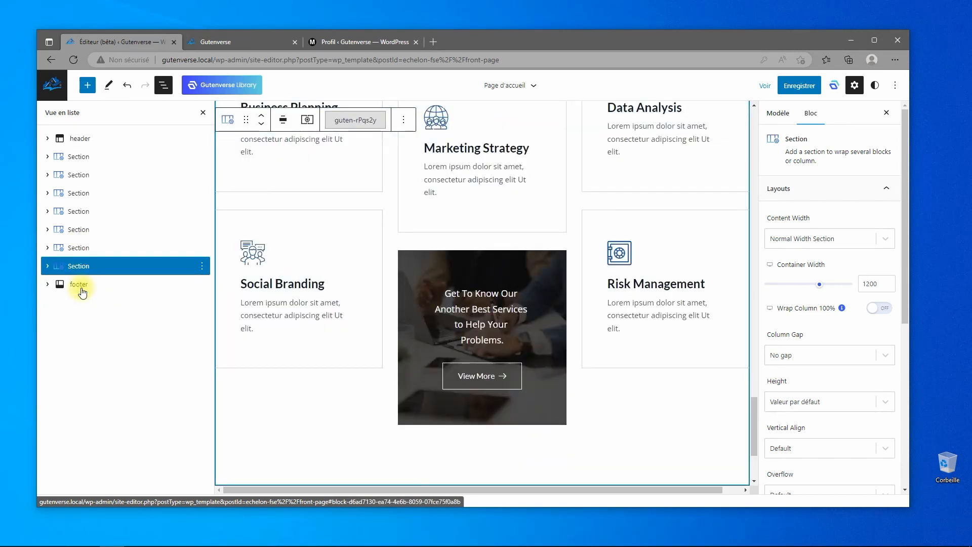
pyautogui.hotkey('shift', 'alt', 'z')
pyautogui.hotkey('shift', 'alt', 'z')
pyautogui.hotkey('shift', 'alt', 'z')
pyautogui.hotkey('shift', 'alt', 'z')
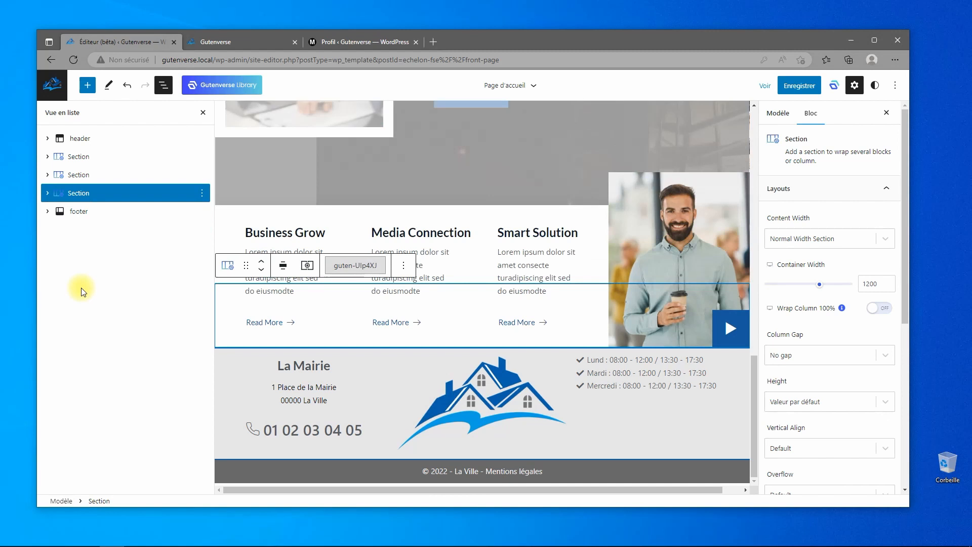
pyautogui.hotkey('shift', 'alt', 'z')
pyautogui.hotkey('shift', 'alt', 'z')
pyautogui.hotkey('shift', 'alt', 'z')
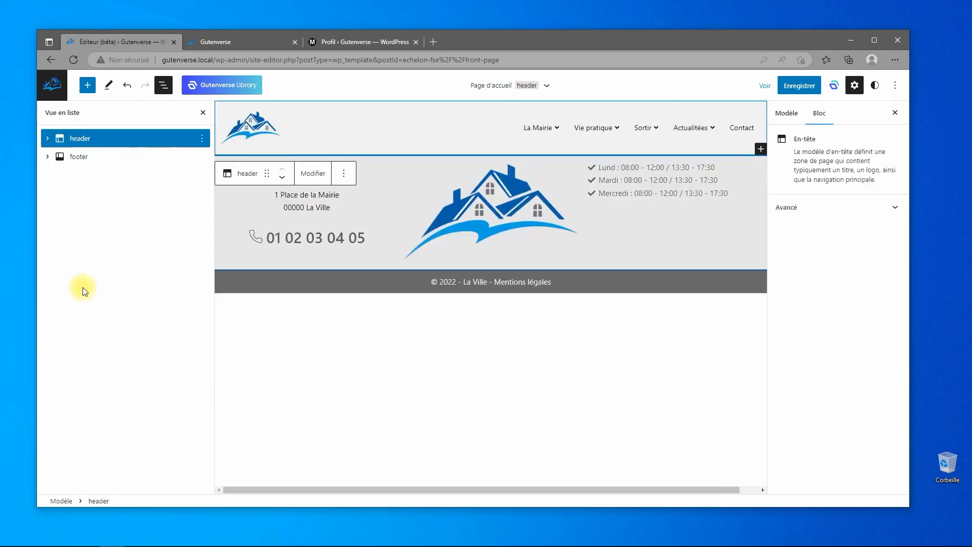
# Save the emptied home page template and reload the live home page to check it
pyautogui.click(794, 90)
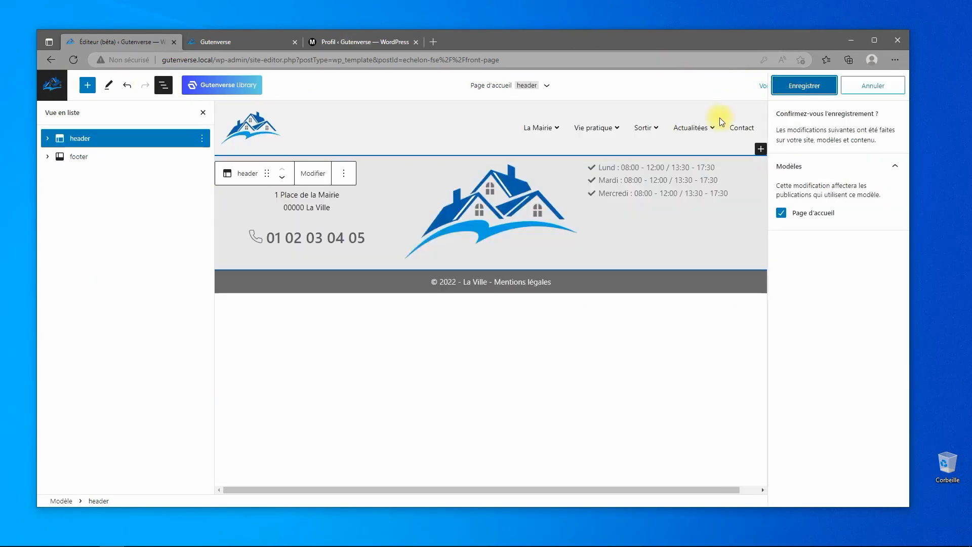
pyautogui.click(792, 89)
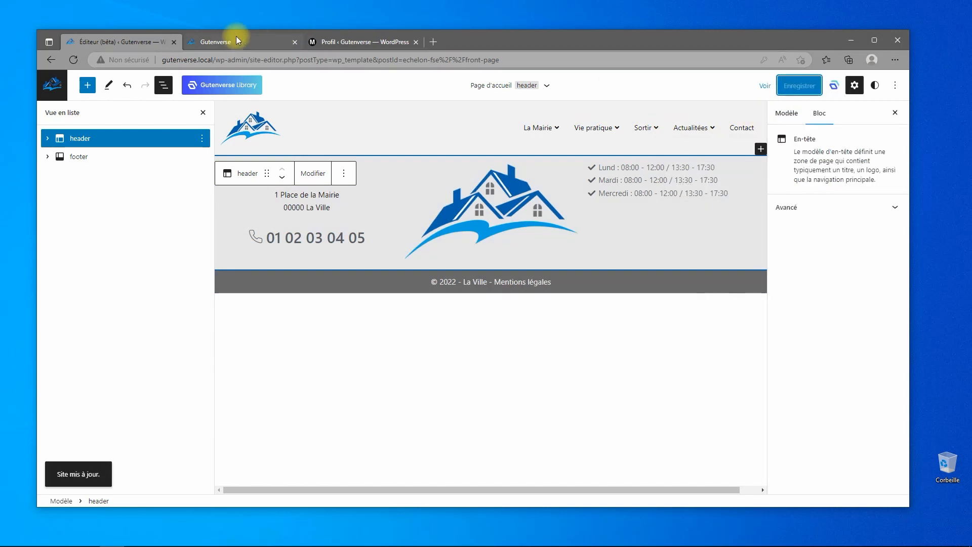
pyautogui.click(236, 39)
pyautogui.click(95, 61)
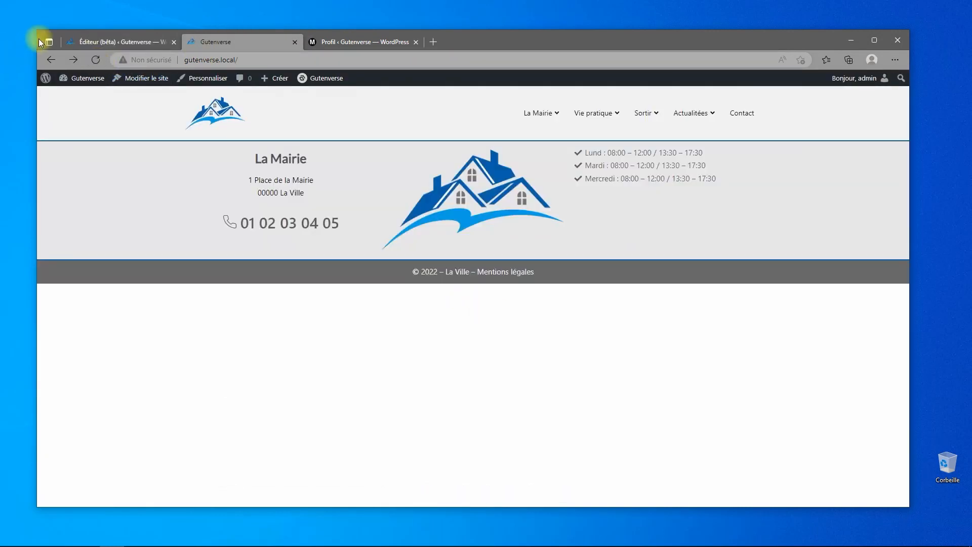
# Back in the site editor, insert a Gutenverse Section with a single-column layout between the header and the footer
pyautogui.click(119, 42)
pyautogui.click(88, 85)
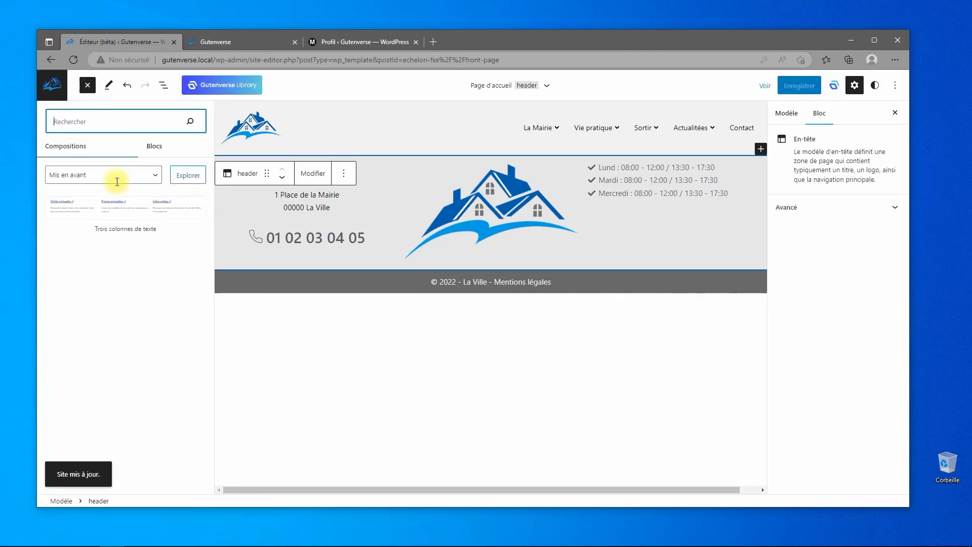
pyautogui.click(155, 146)
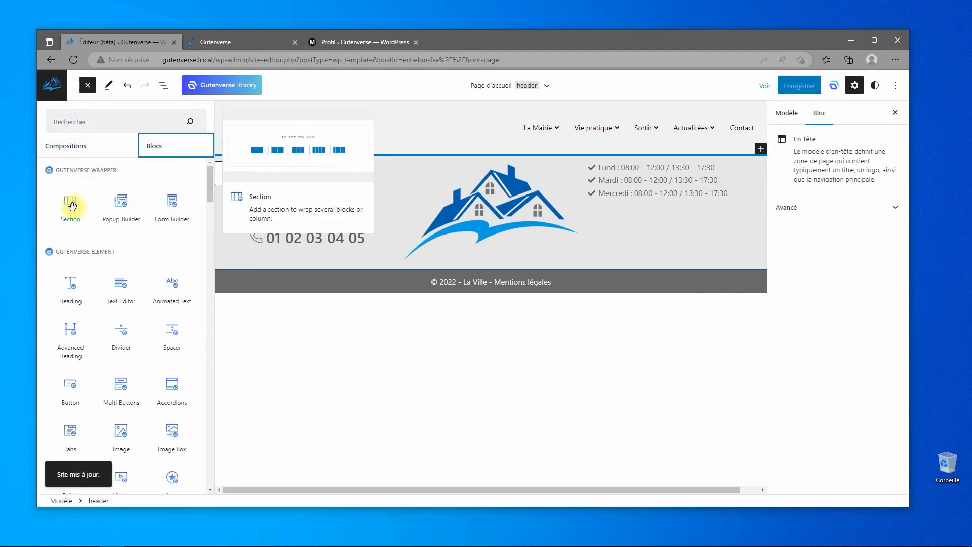
pyautogui.click(78, 208)
pyautogui.click(377, 220)
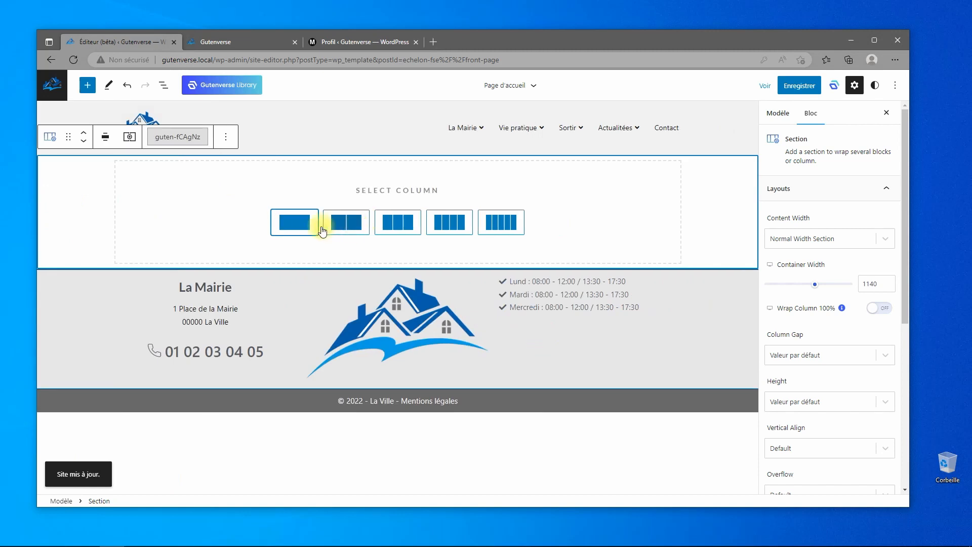
pyautogui.click(304, 223)
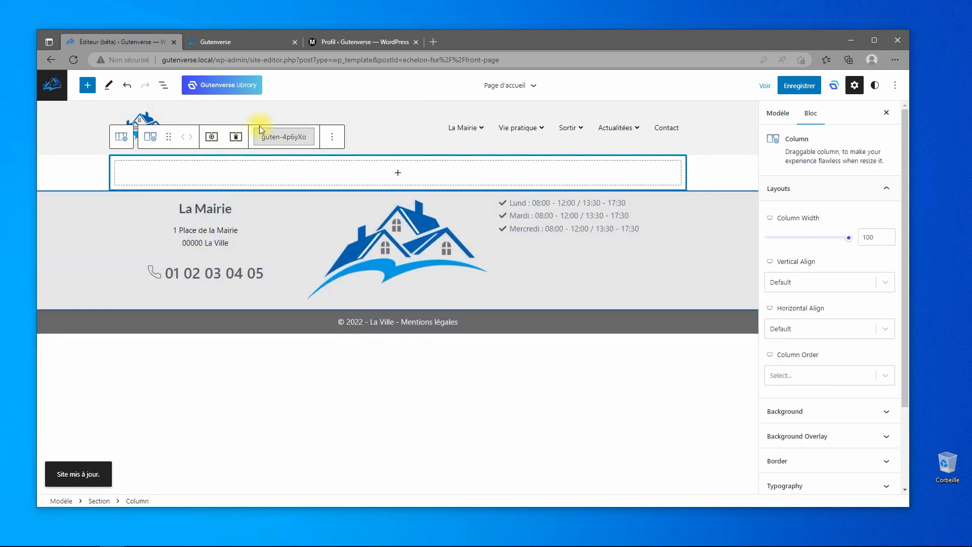
# Show the block list, select the new section and set its normal background type to image
pyautogui.click(164, 85)
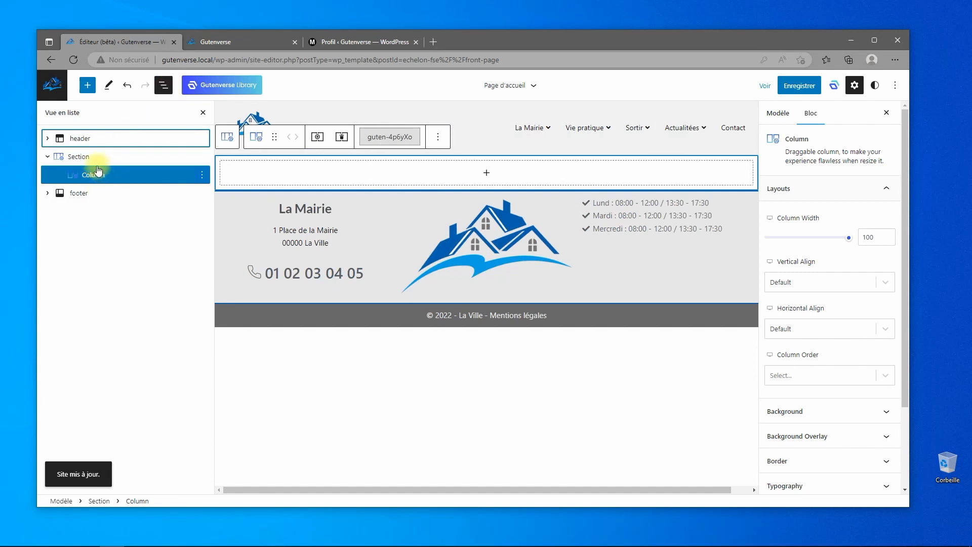
pyautogui.click(83, 156)
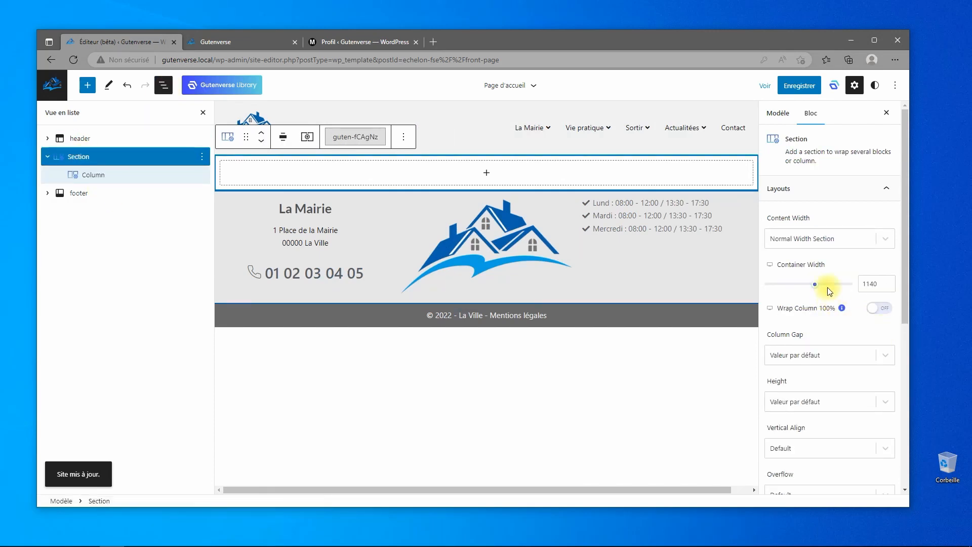
pyautogui.scroll(-6, 826, 271)
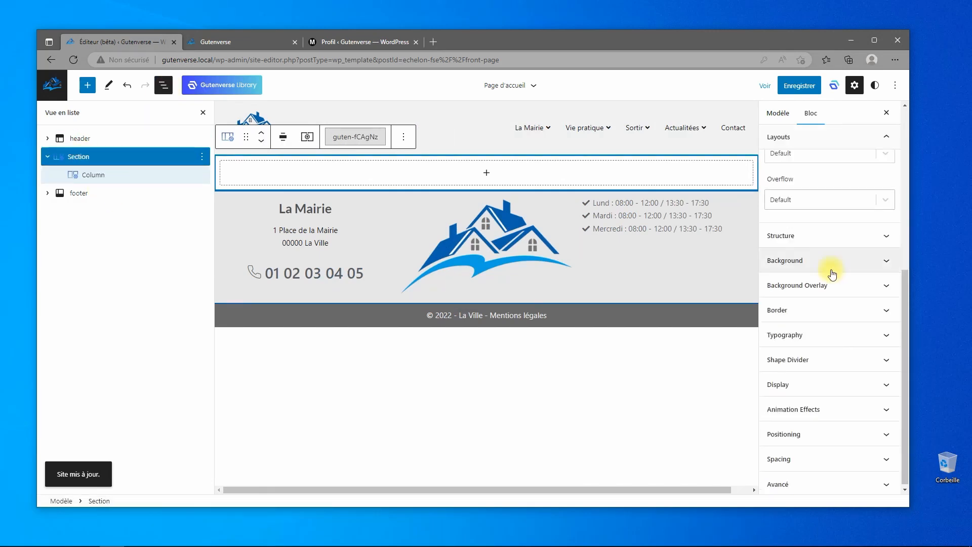
pyautogui.click(795, 260)
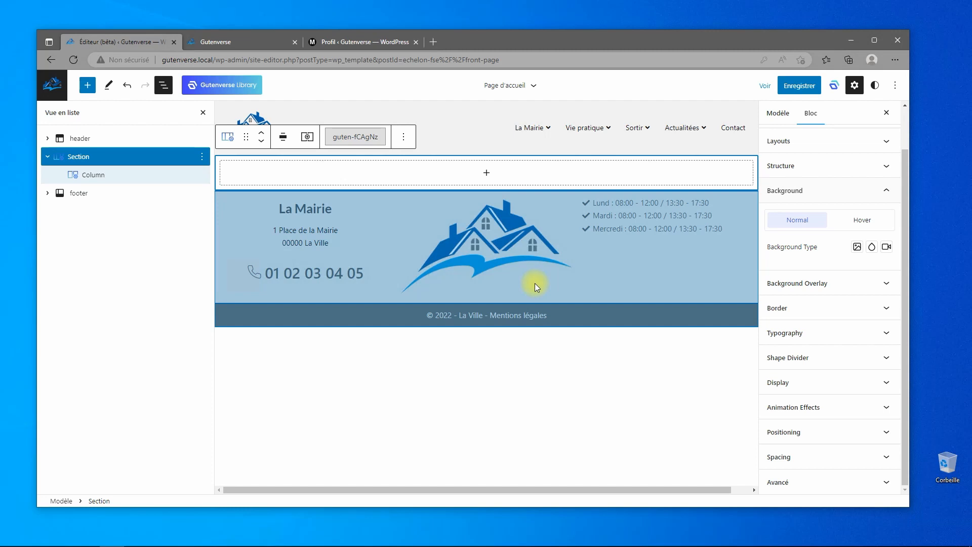
pyautogui.click(858, 248)
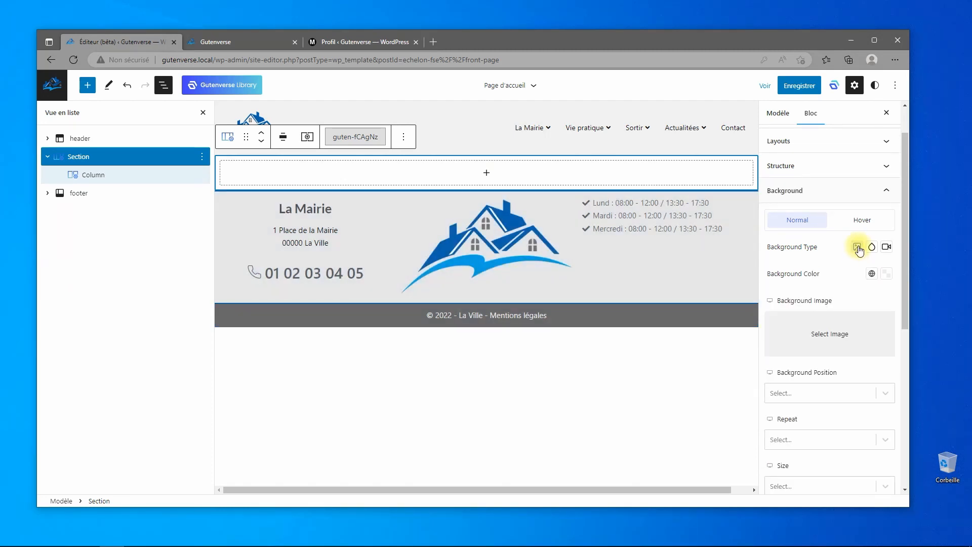
# Choose Mairie.jpg from the media library as the section's background image
pyautogui.click(821, 343)
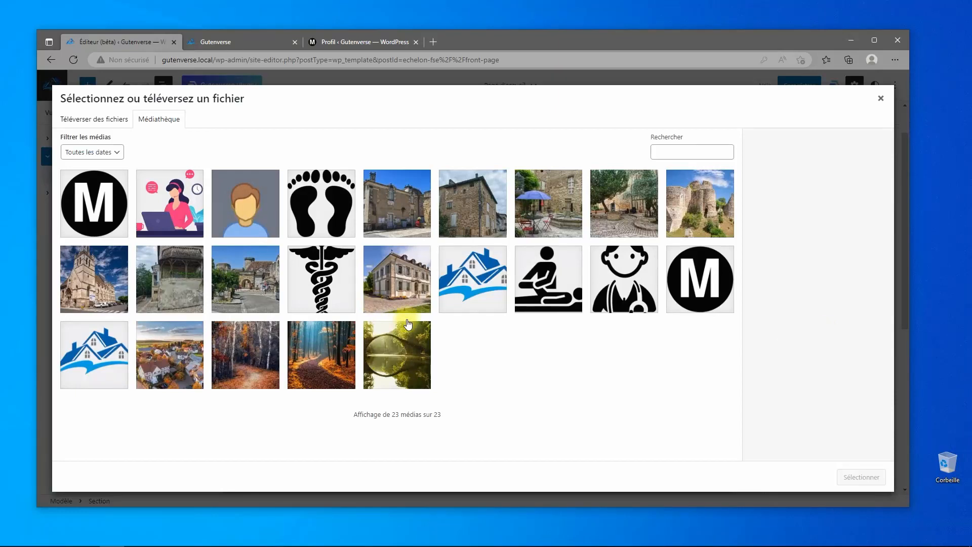
pyautogui.click(400, 281)
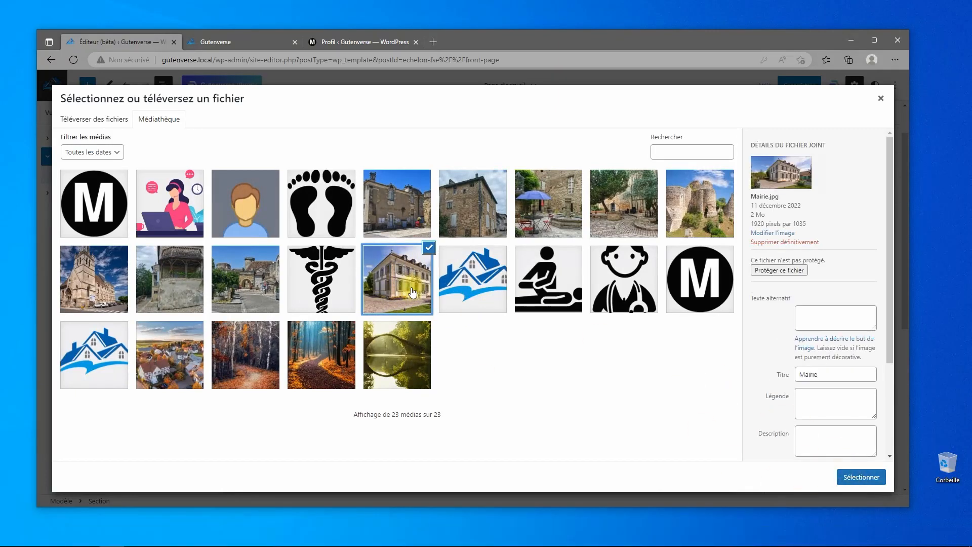
pyautogui.click(831, 319)
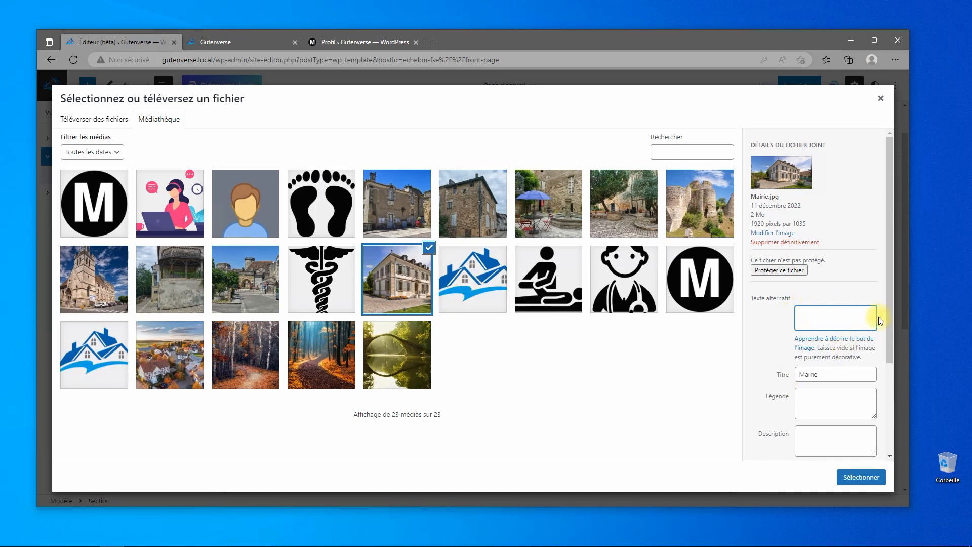
pyautogui.click(860, 477)
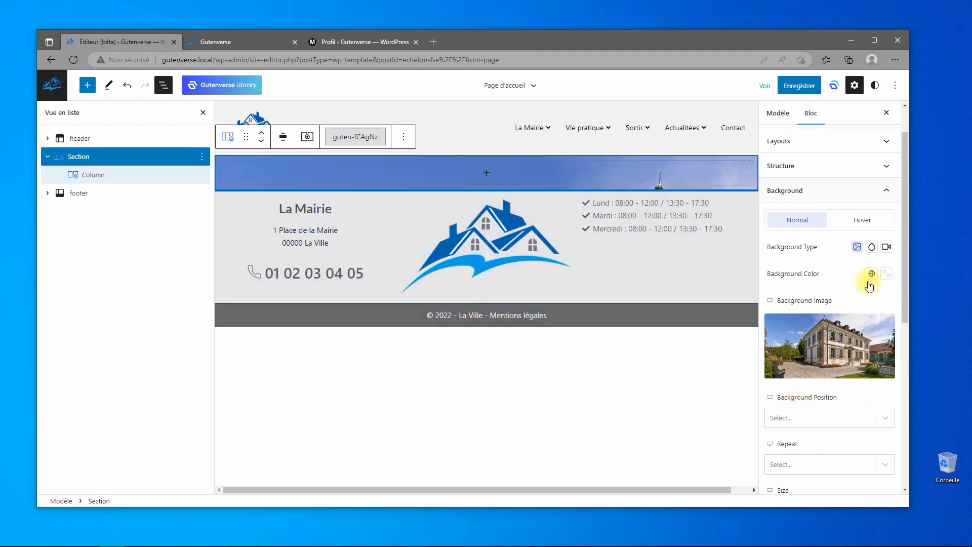
# Set the section's background image position to Center center, its repeat to No repeat and its size to Cover
pyautogui.scroll(-3, 831, 278)
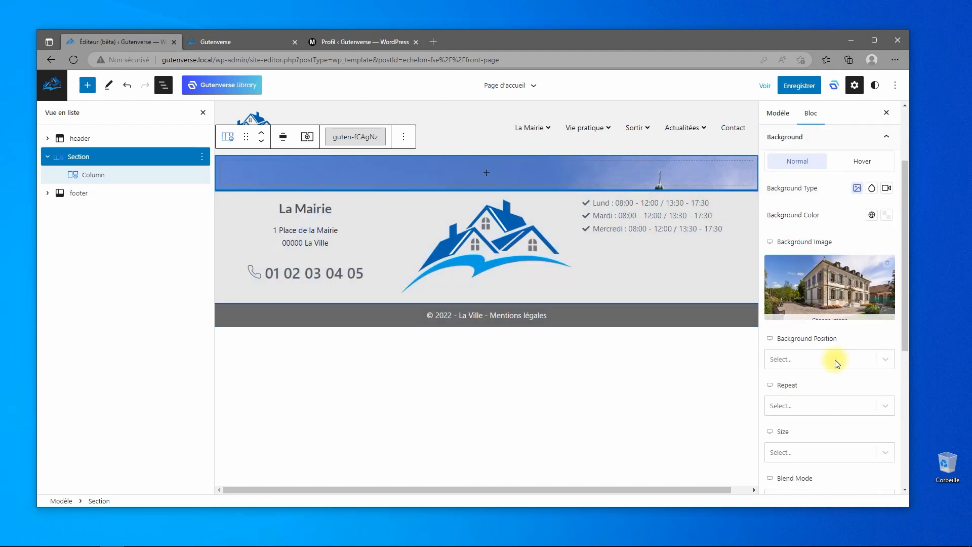
pyautogui.click(835, 299)
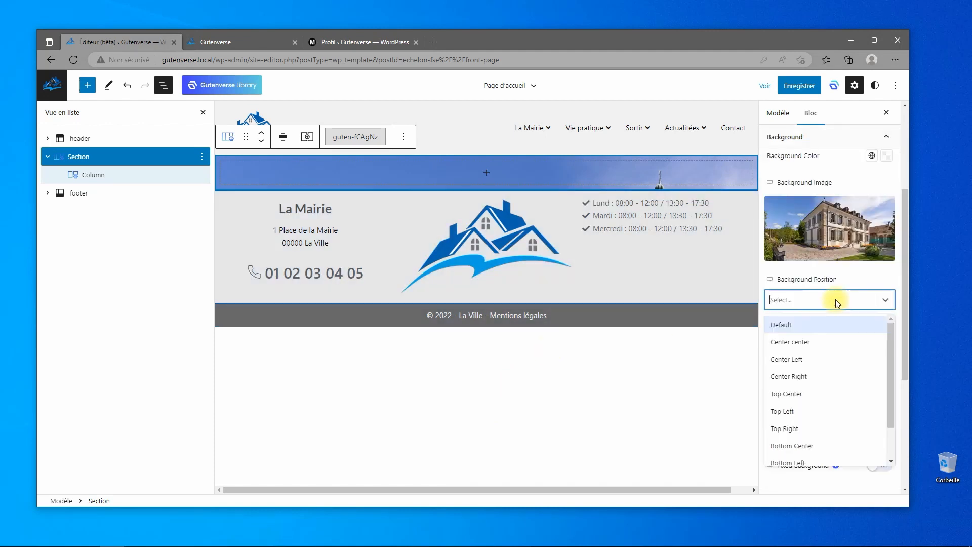
pyautogui.click(805, 343)
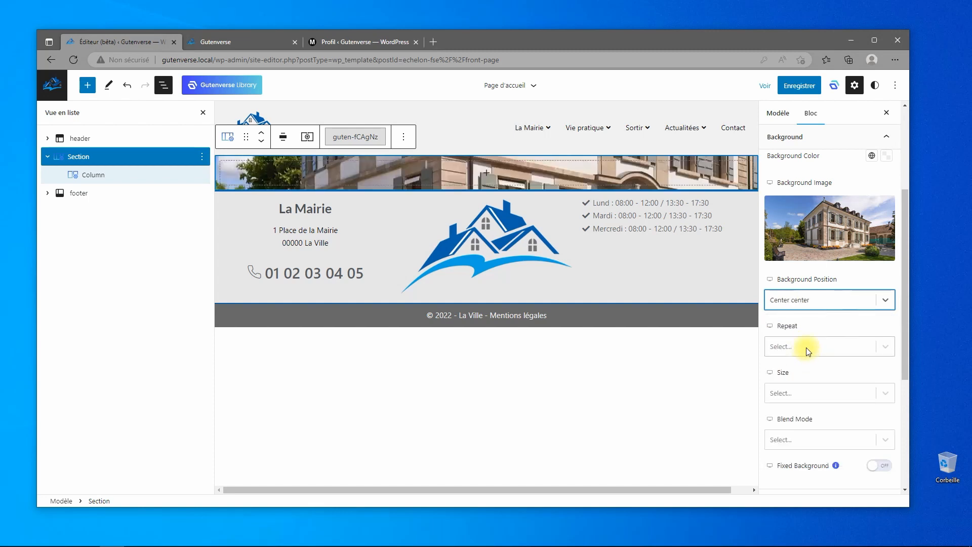
pyautogui.click(807, 347)
pyautogui.click(799, 387)
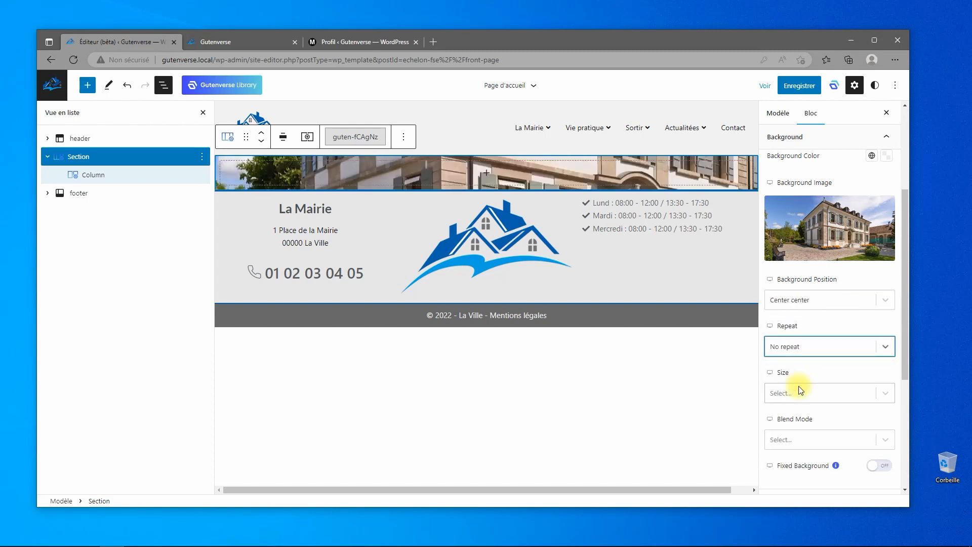
pyautogui.scroll(-1, 831, 389)
pyautogui.click(873, 337)
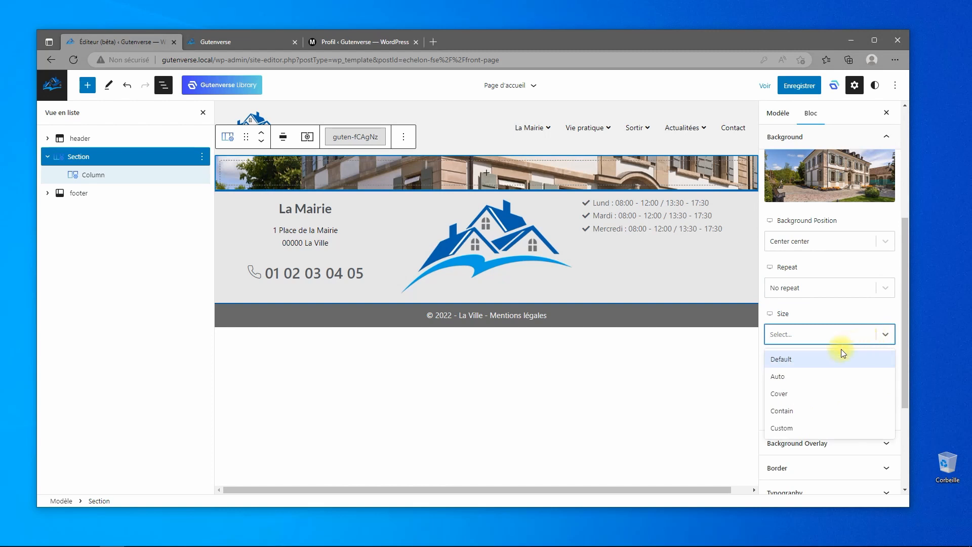
pyautogui.click(807, 393)
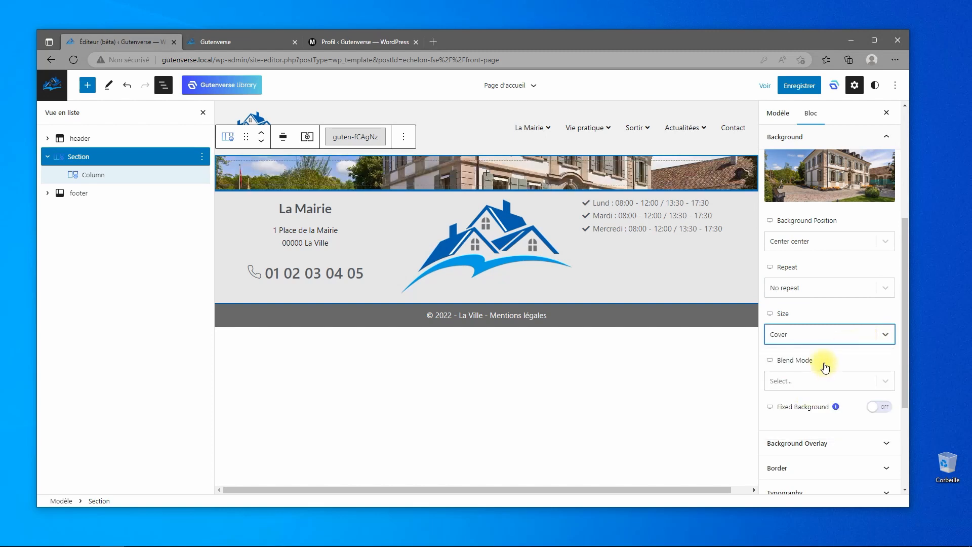
# Look through the background blend modes and the section's layout and structure settings
pyautogui.click(790, 382)
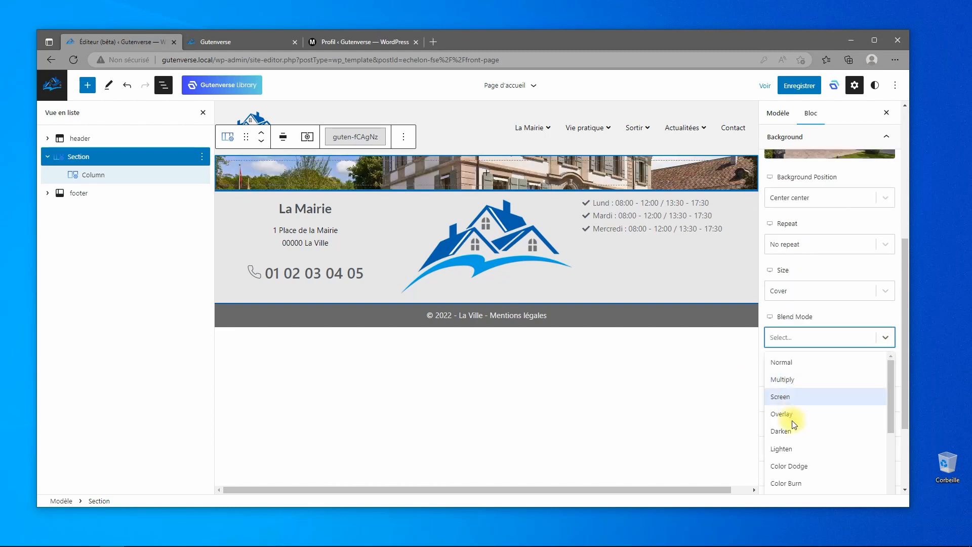
pyautogui.click(821, 318)
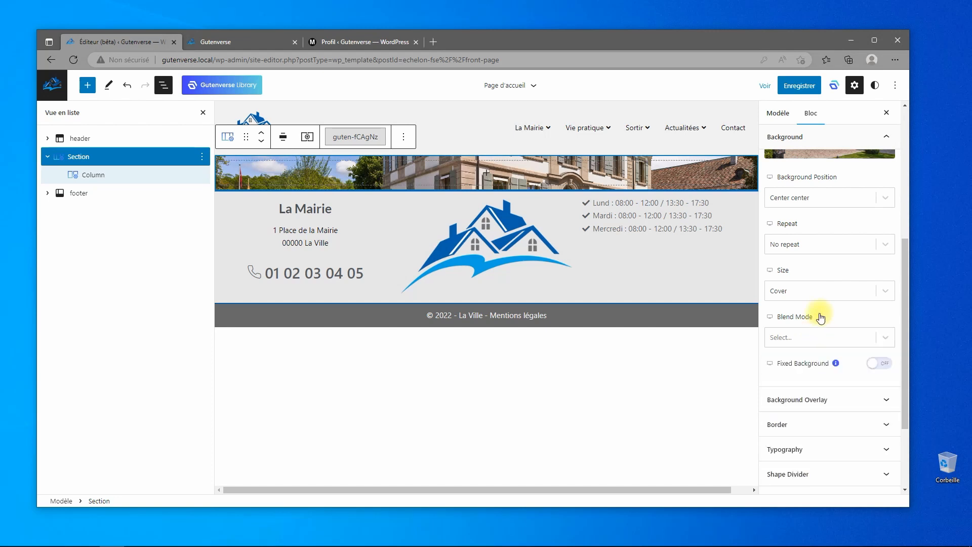
pyautogui.scroll(2, 813, 318)
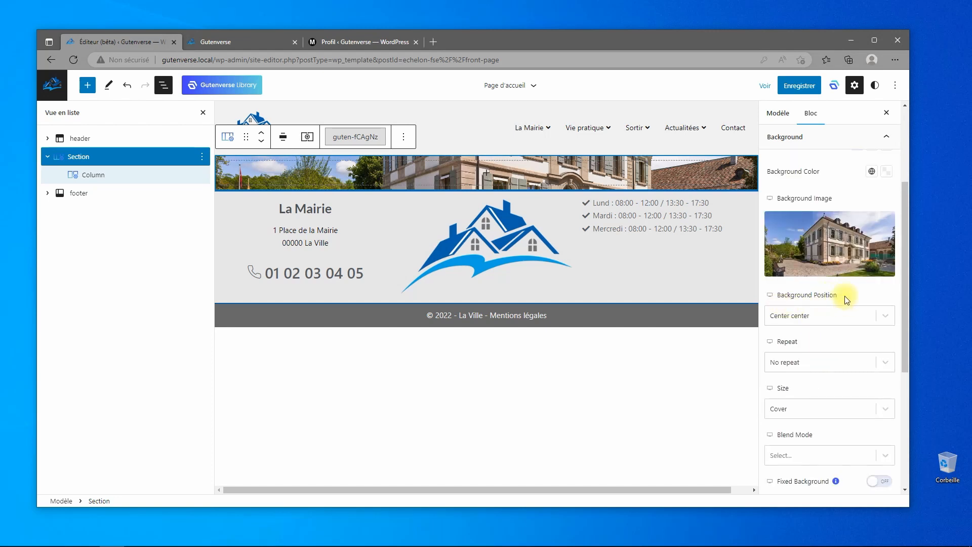
pyautogui.scroll(3, 841, 301)
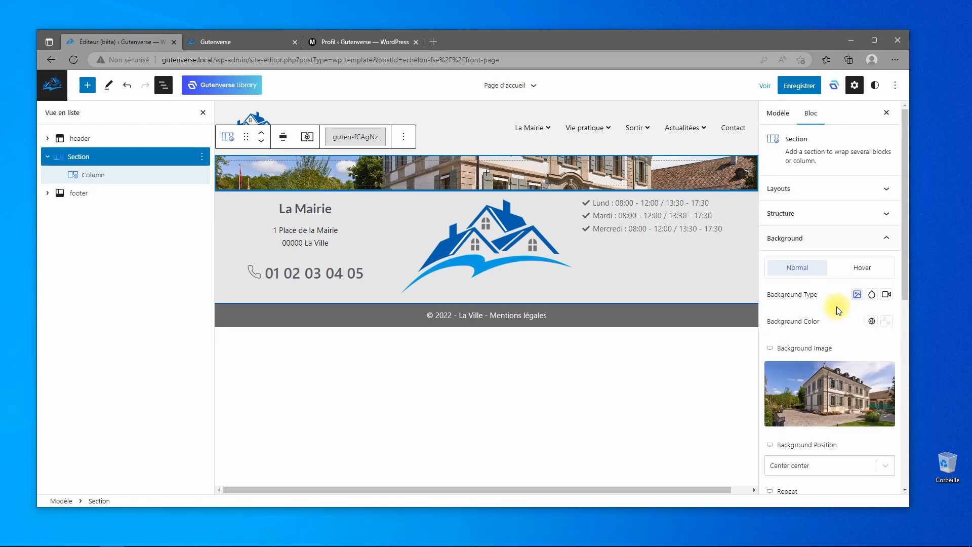
pyautogui.click(799, 191)
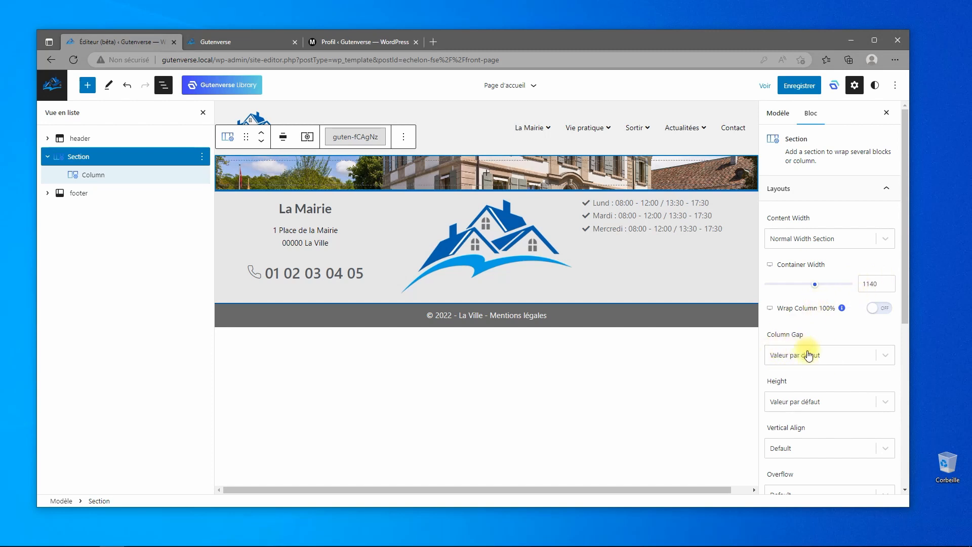
pyautogui.scroll(-2, 821, 345)
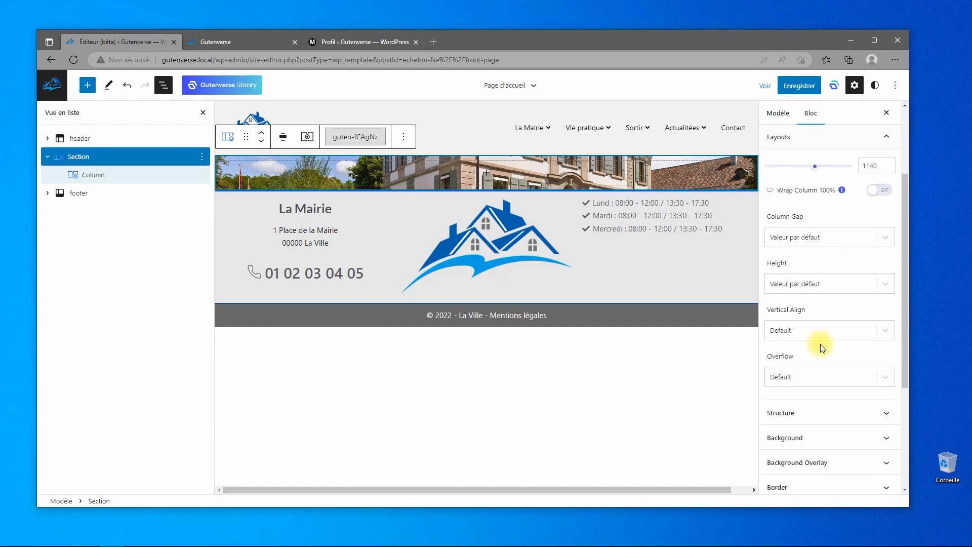
pyautogui.scroll(-2, 831, 372)
pyautogui.click(816, 295)
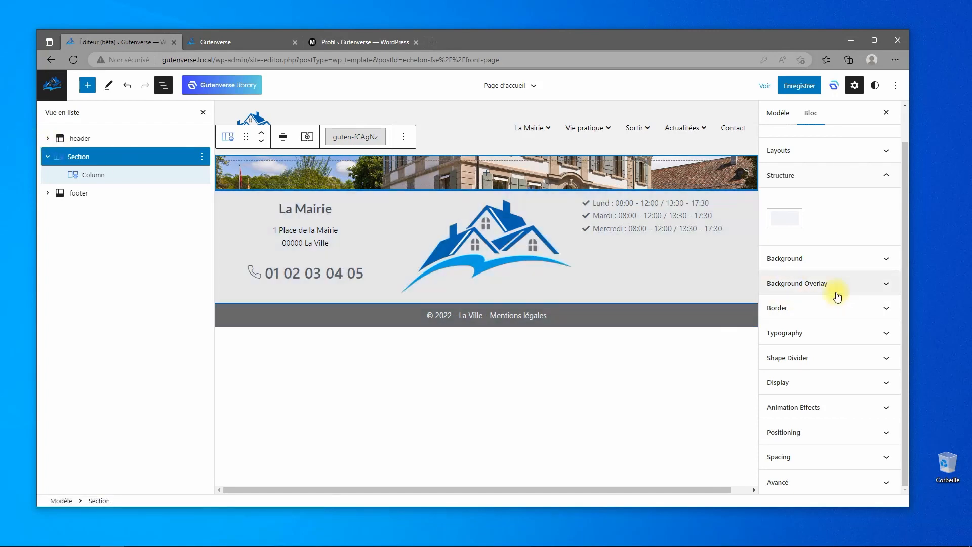
# In the section's spacing settings, unlink the padding sides and set the top and bottom padding to 200 px
pyautogui.click(828, 457)
pyautogui.scroll(-3, 820, 454)
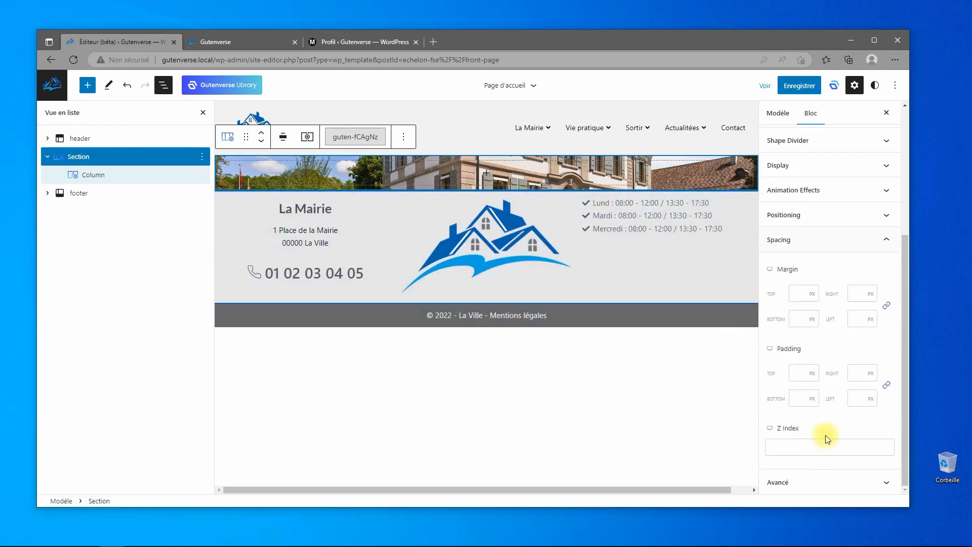
pyautogui.click(887, 387)
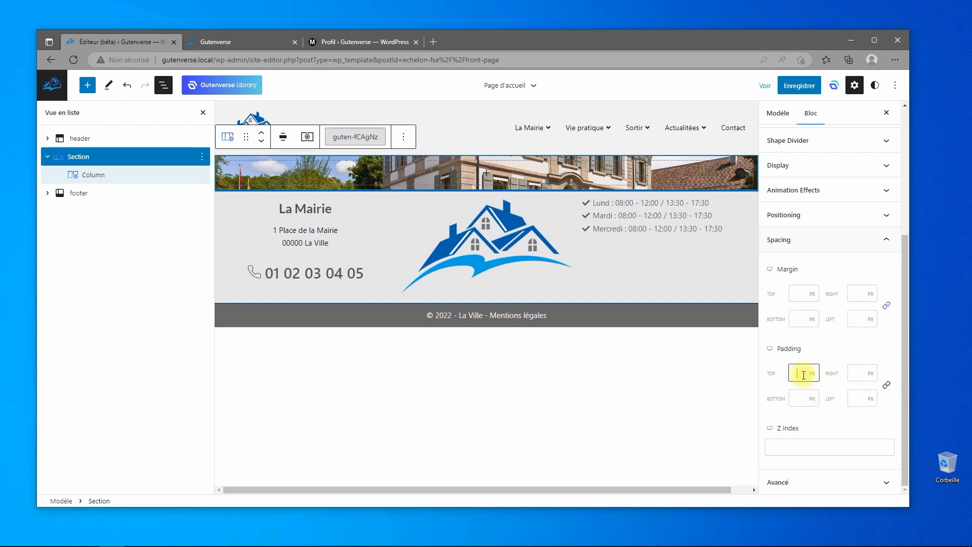
pyautogui.write('200')
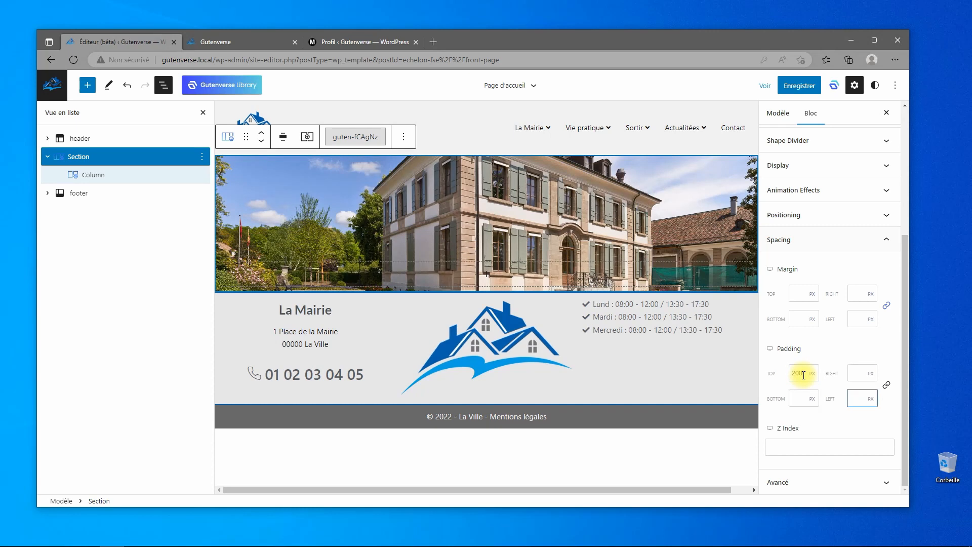
pyautogui.write('200')
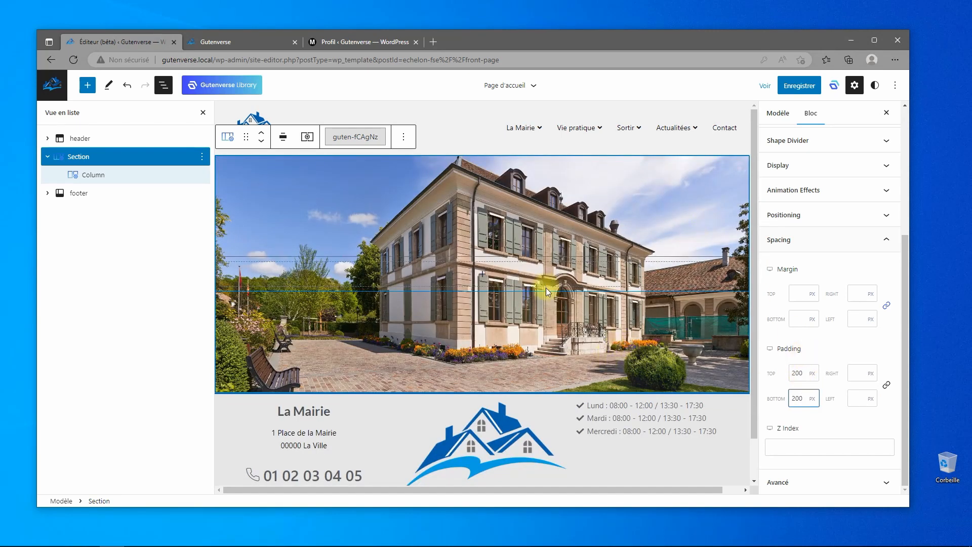
# Save the template and reload the live home page to check the hero section
pyautogui.click(806, 86)
pyautogui.click(808, 87)
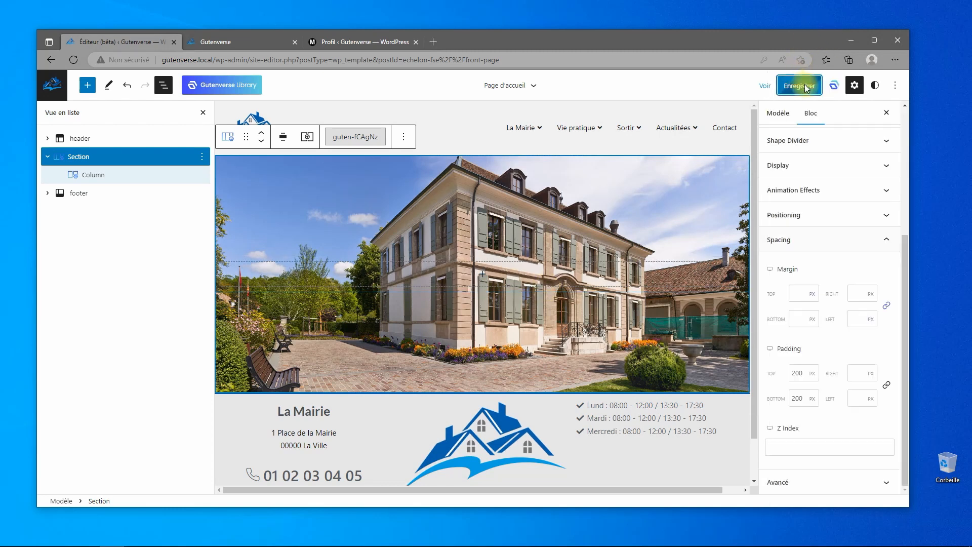
pyautogui.click(235, 42)
pyautogui.click(97, 60)
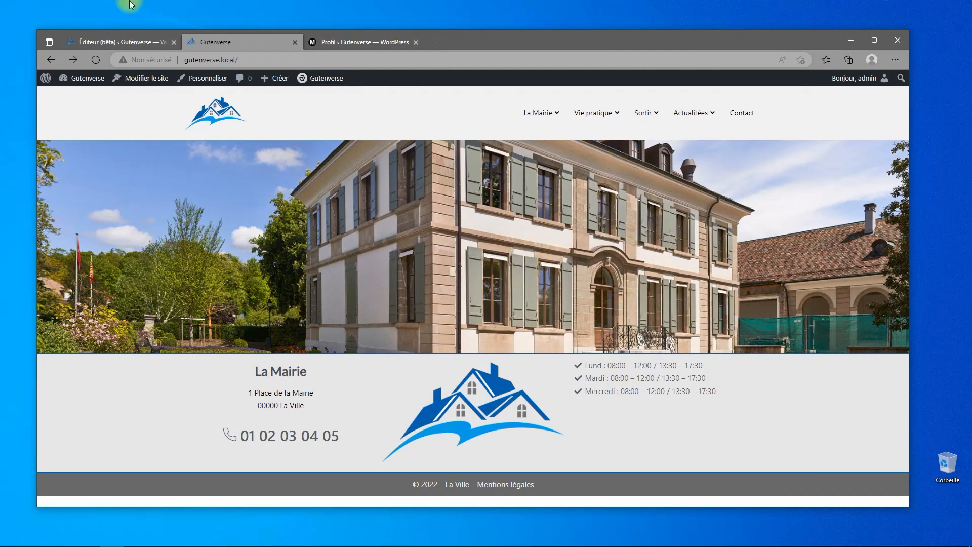
# Back in the site editor, set the section's top and bottom padding to 300 px
pyautogui.click(103, 40)
pyautogui.doubleClick(797, 374)
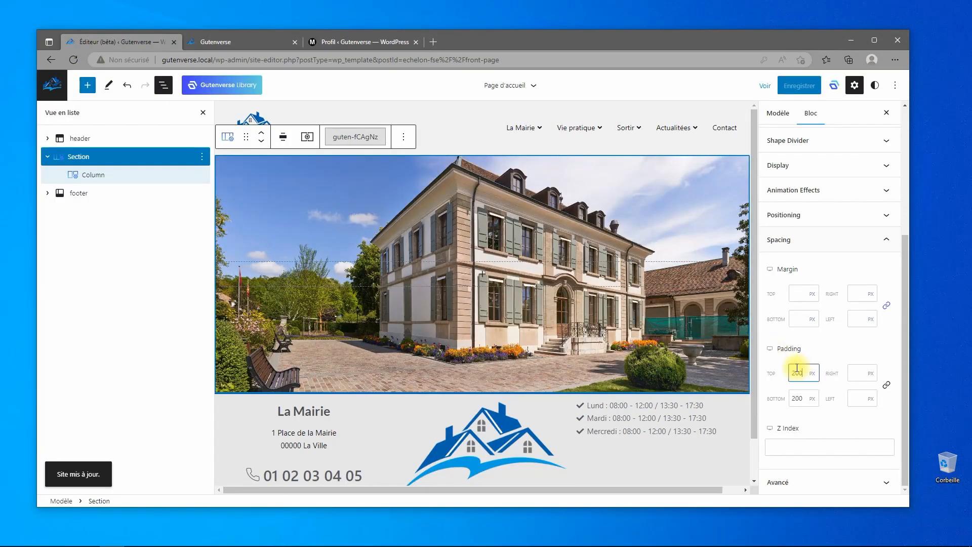
pyautogui.write('300')
pyautogui.press('Tab')
pyautogui.press('Tab')
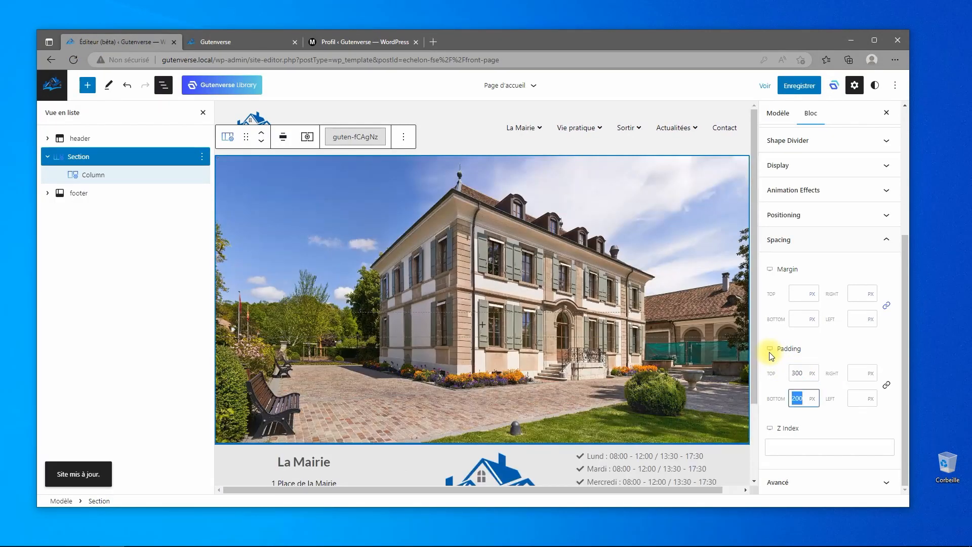
pyautogui.press('Tab')
pyautogui.hotkey('shift', 'Tab')
pyautogui.write('300')
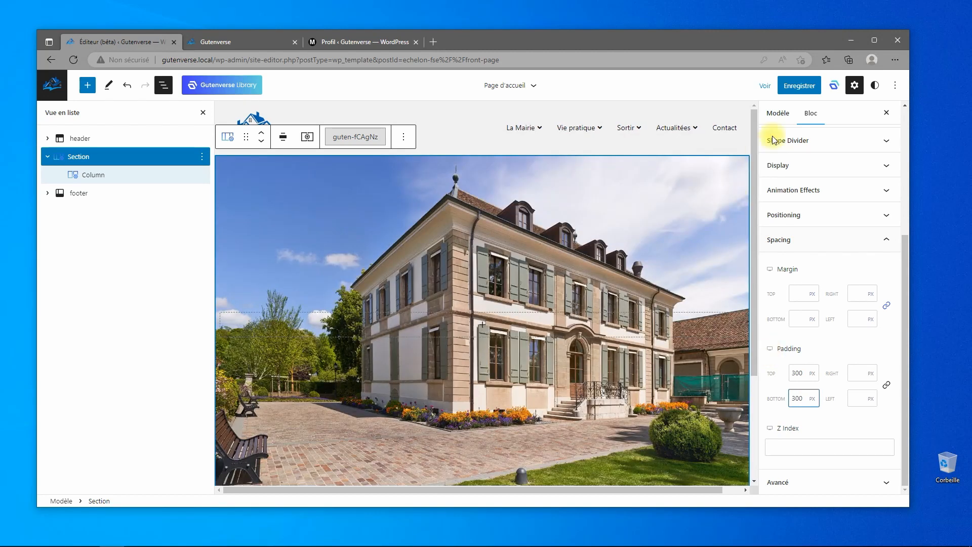
# Save the 300 px padding and reload the live home page to compare the hero's height
pyautogui.click(799, 86)
pyautogui.click(801, 86)
pyautogui.click(239, 39)
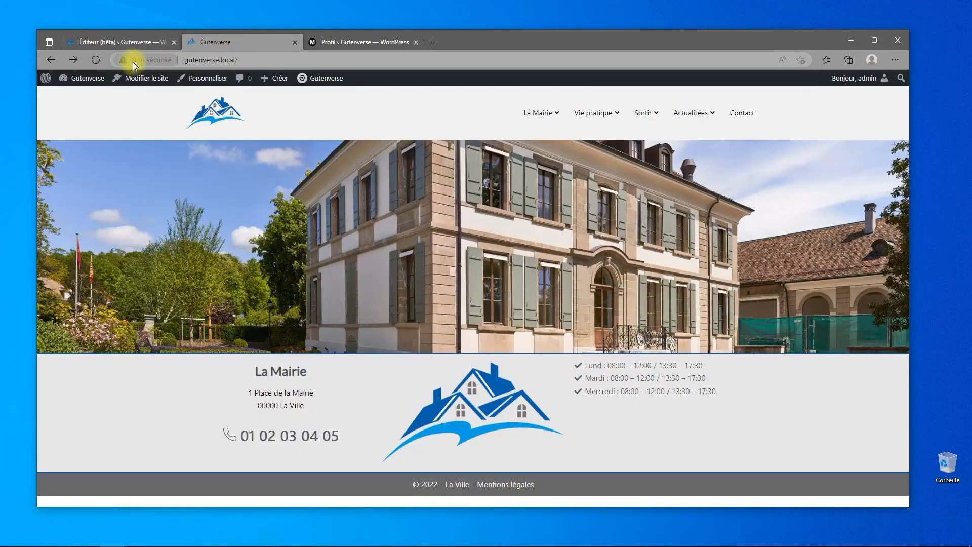
pyautogui.click(96, 60)
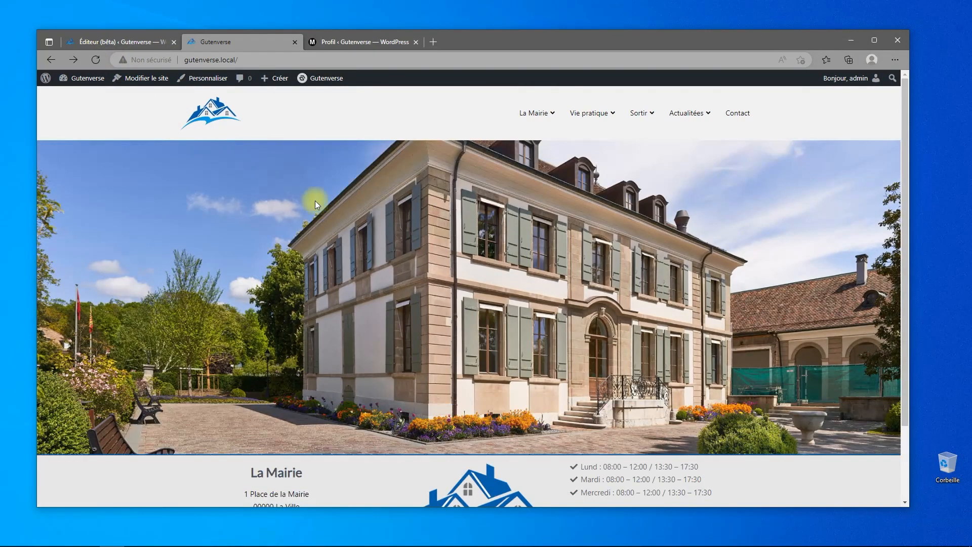
# Return to the site editor and set the section's top and bottom padding to 400 px
pyautogui.click(139, 40)
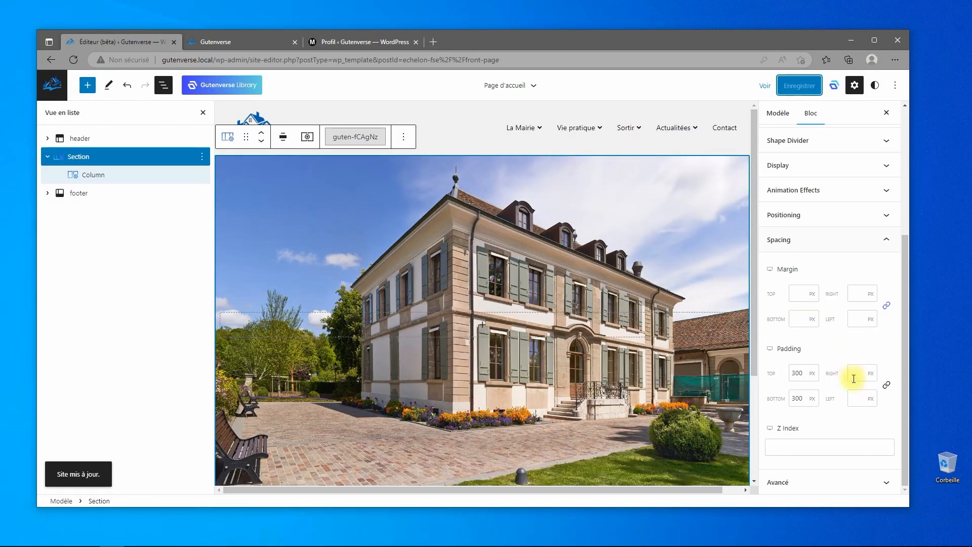
pyautogui.click(805, 375)
pyautogui.moveTo(805, 376); pyautogui.dragTo(762, 360)
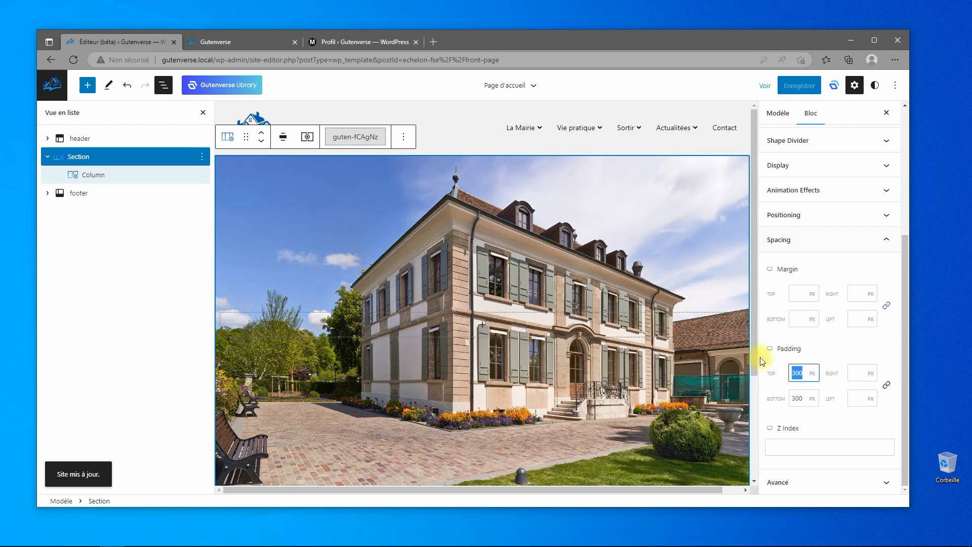
pyautogui.write('4000')
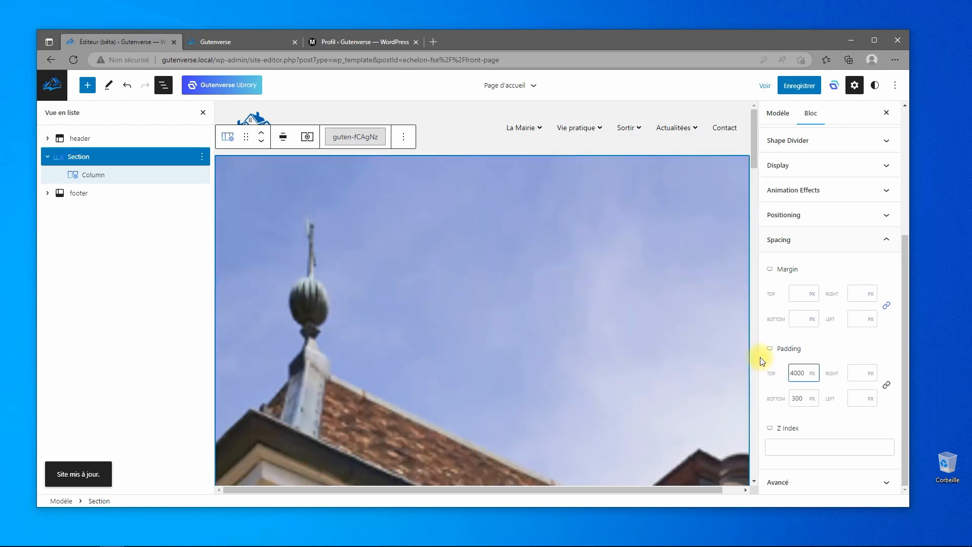
pyautogui.press('BackSpace')
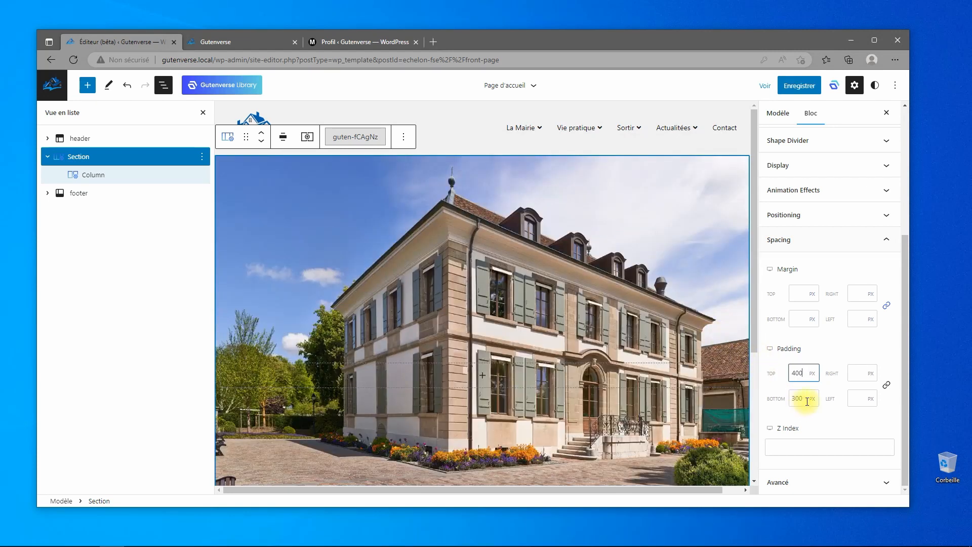
pyautogui.moveTo(807, 402); pyautogui.dragTo(770, 404)
pyautogui.write('400')
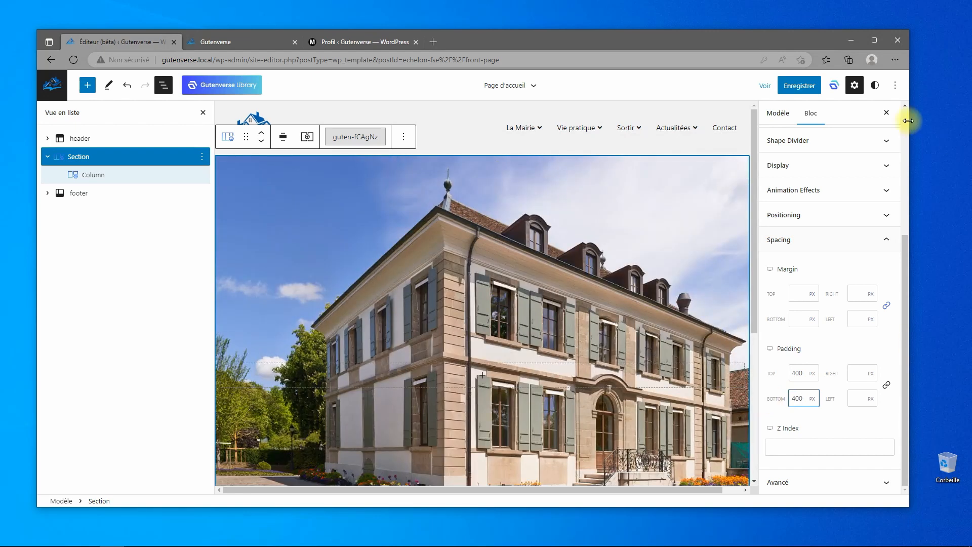
# Save the template with the 400 px padding and reload the live home page
pyautogui.click(800, 86)
pyautogui.click(805, 87)
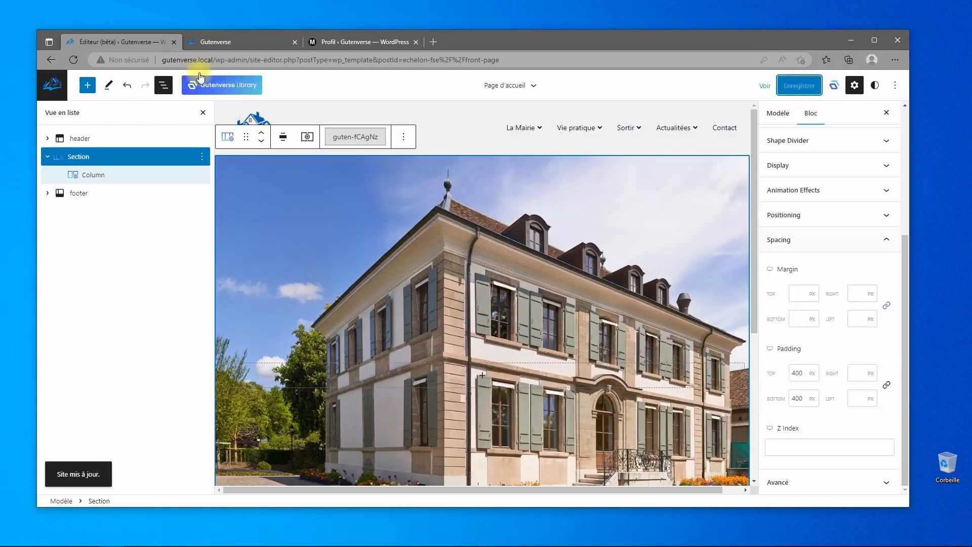
pyautogui.click(228, 41)
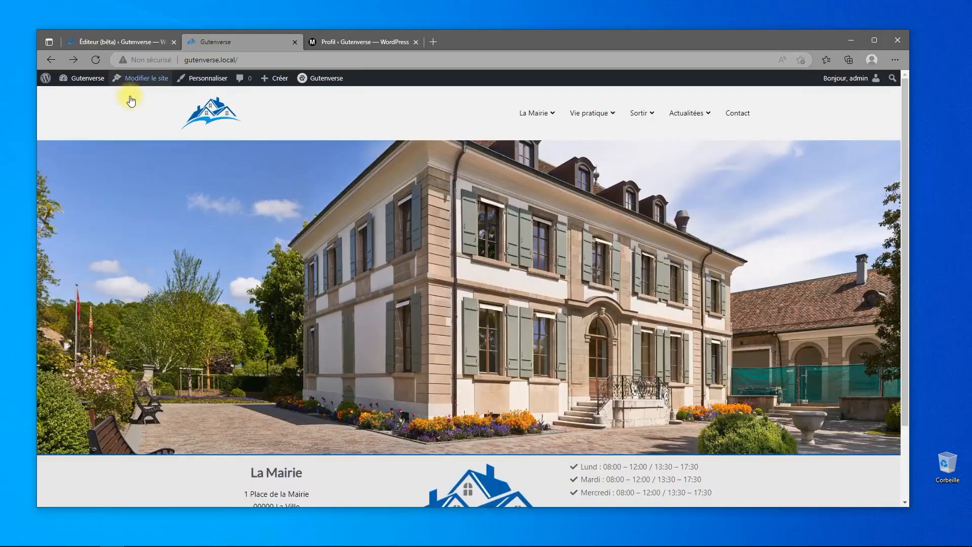
pyautogui.click(95, 62)
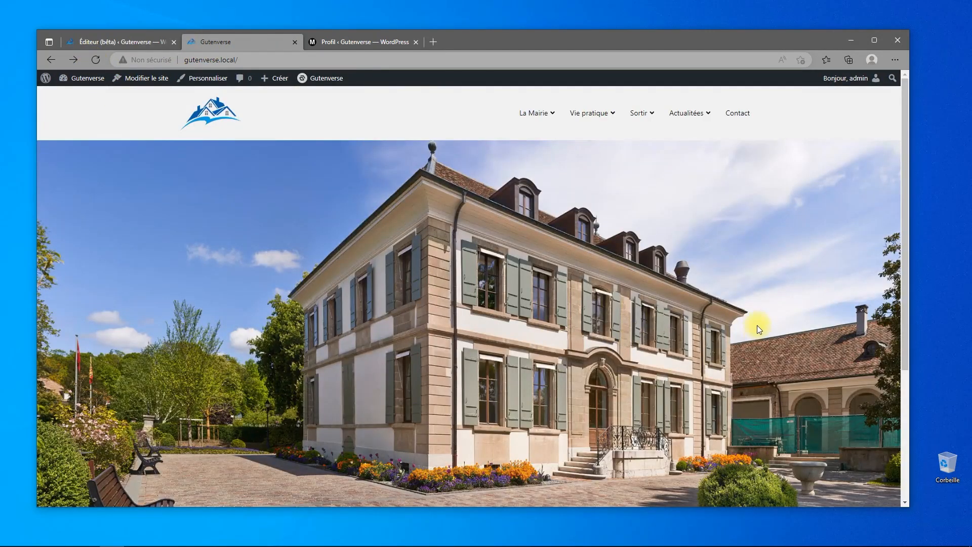
# Check the full hero image down to the footer in a slightly wider browser window and return to the site editor
pyautogui.scroll(-4, 757, 334)
pyautogui.scroll(1, 756, 341)
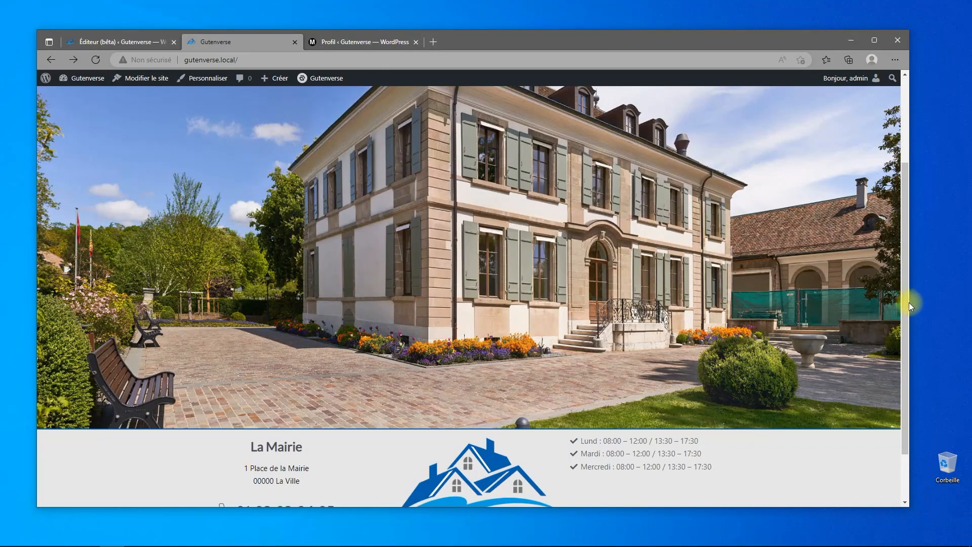
pyautogui.moveTo(910, 306); pyautogui.dragTo(926, 431)
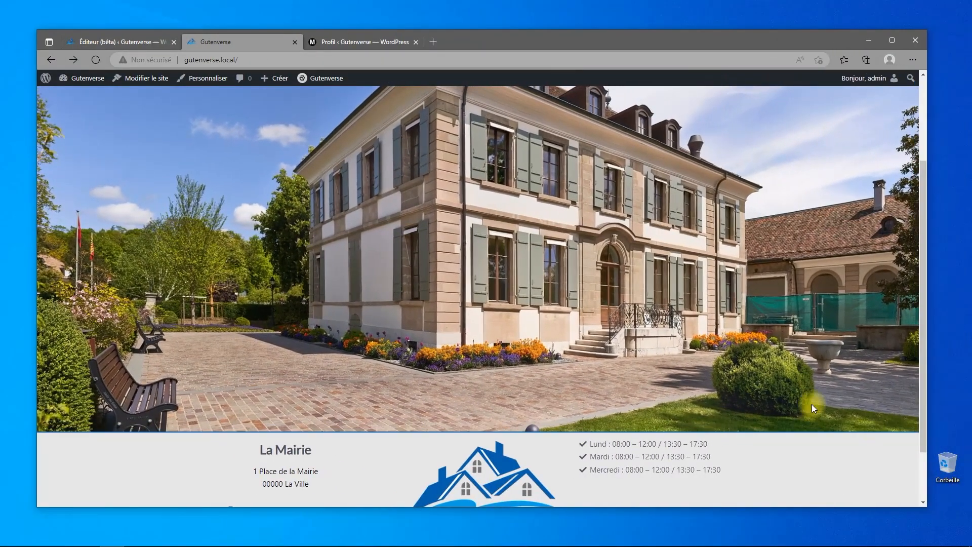
pyautogui.click(115, 45)
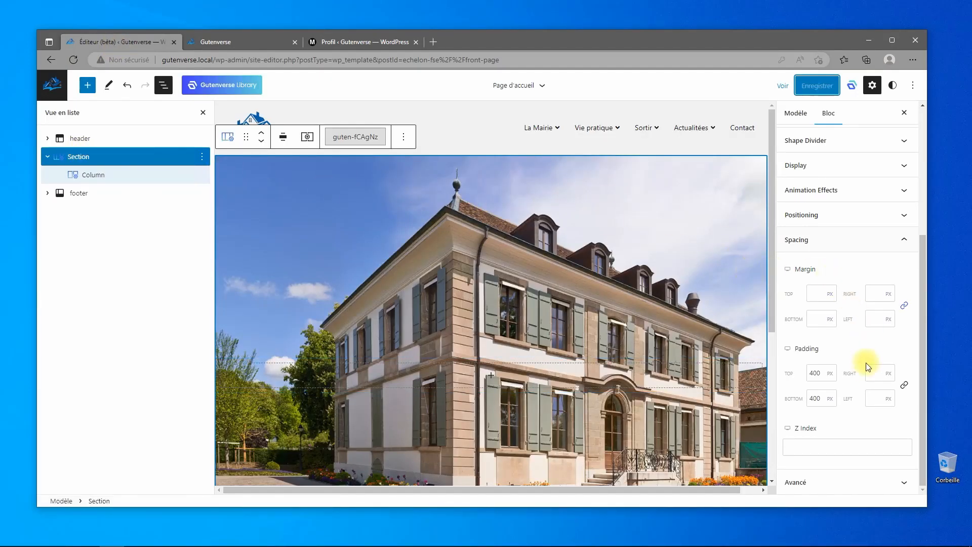
# Give the hero section a blue top border with the style Unie and a width of 2
pyautogui.click(825, 244)
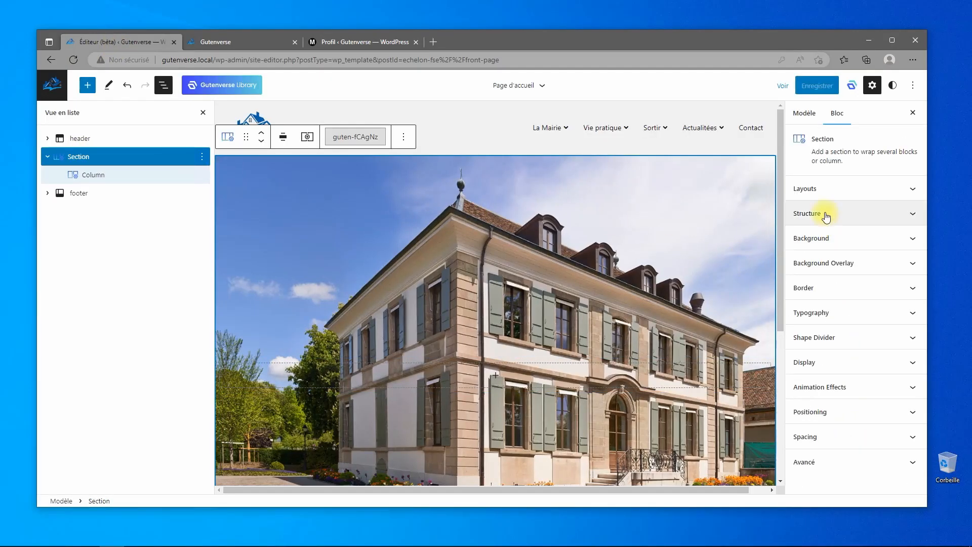
pyautogui.click(827, 286)
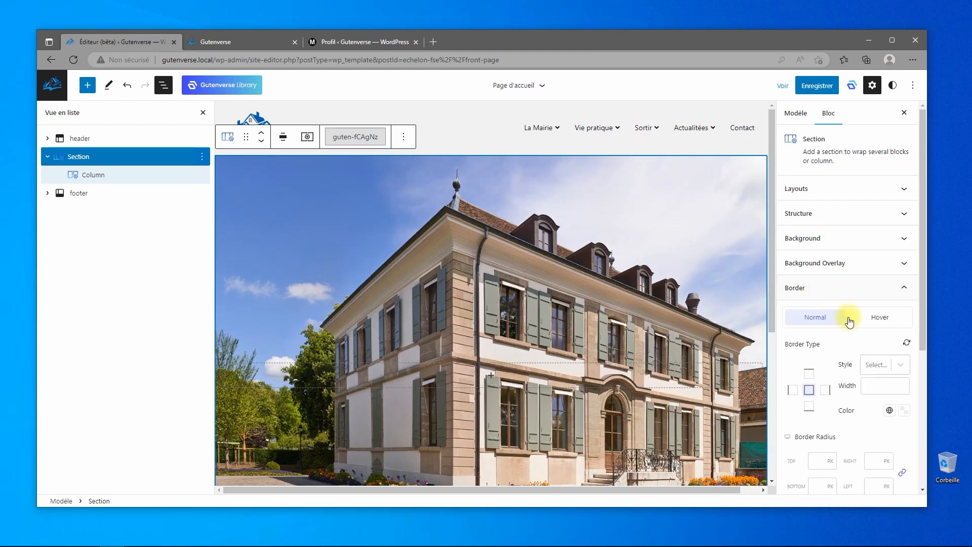
pyautogui.click(808, 379)
pyautogui.click(894, 366)
pyautogui.click(873, 423)
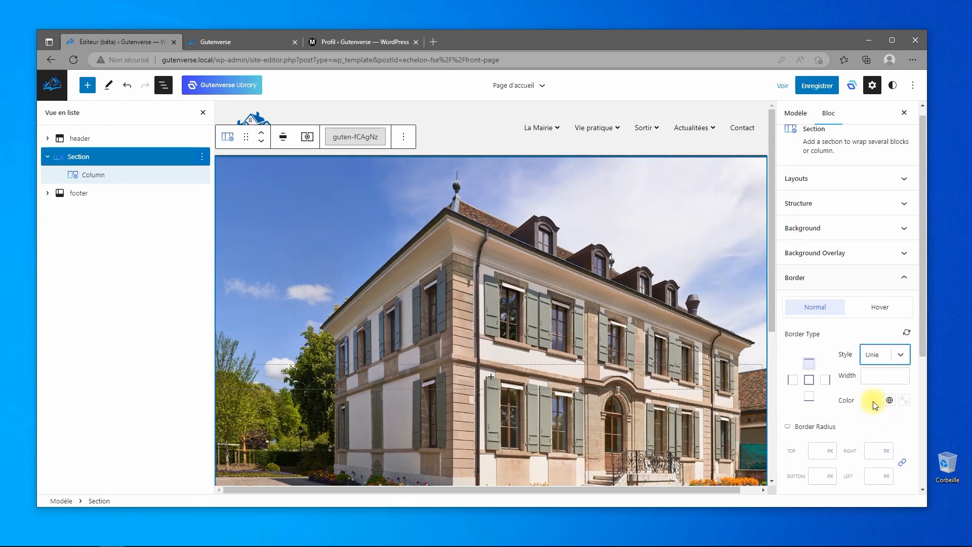
pyautogui.click(890, 402)
pyautogui.click(881, 466)
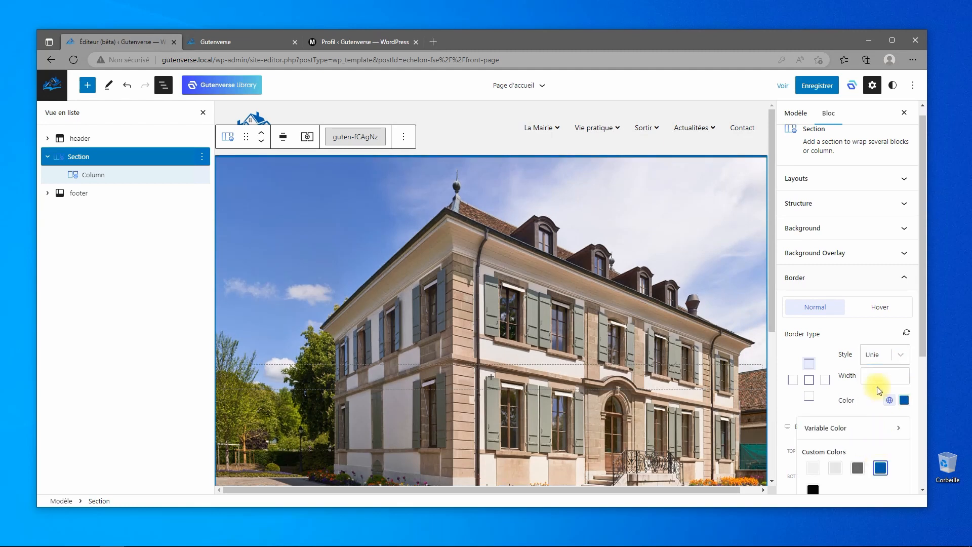
pyautogui.click(879, 375)
pyautogui.write('2')
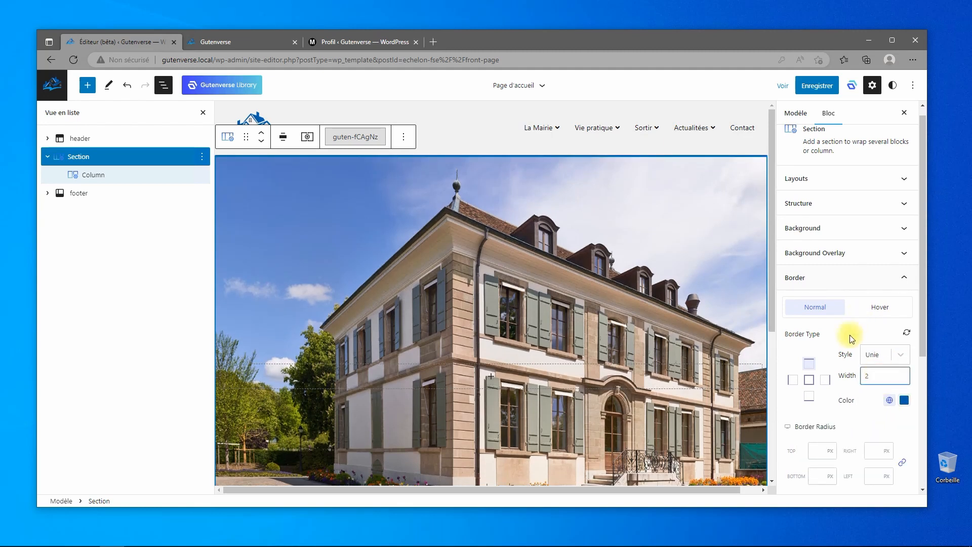
# Give the hero section a blue bottom border with the style Unie and a width of 2
pyautogui.click(809, 396)
pyautogui.click(895, 356)
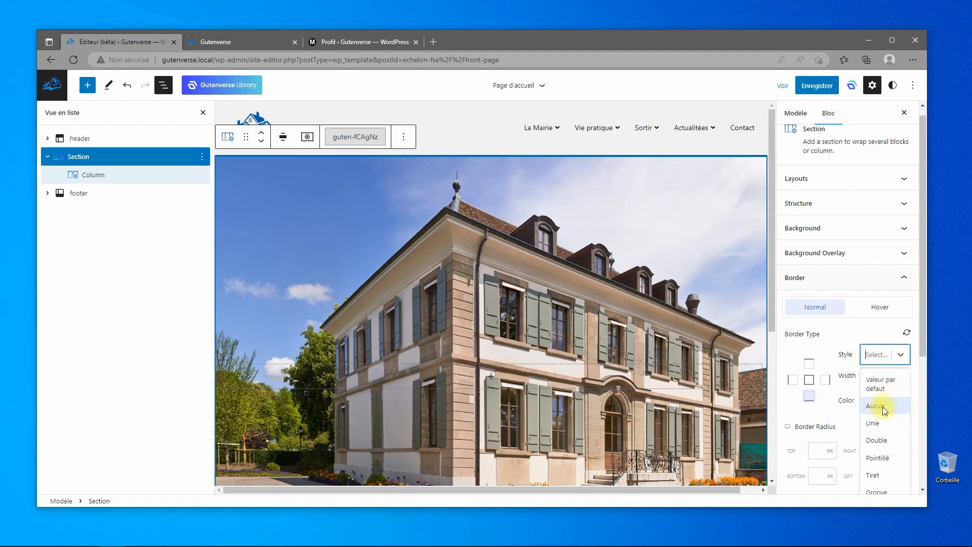
pyautogui.click(876, 419)
pyautogui.click(879, 375)
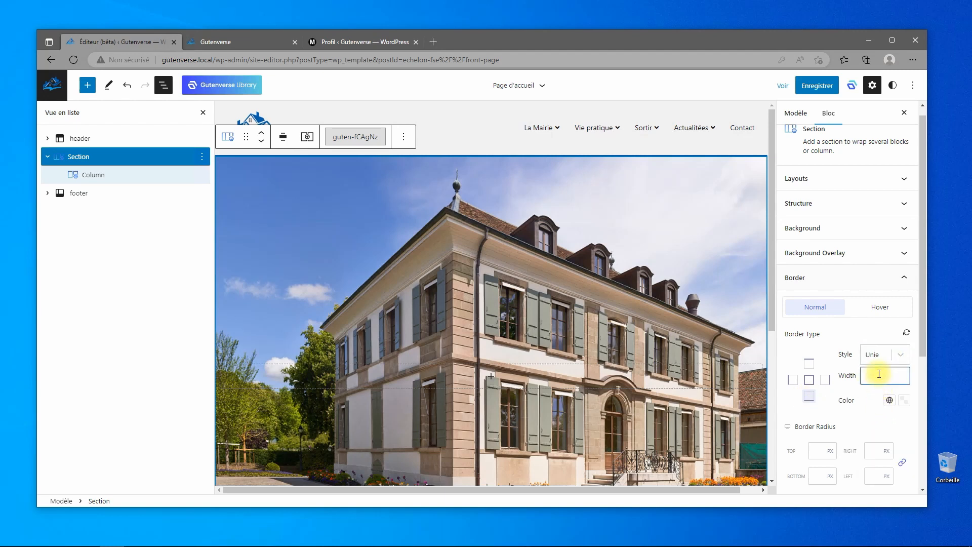
pyautogui.write('2')
pyautogui.click(890, 400)
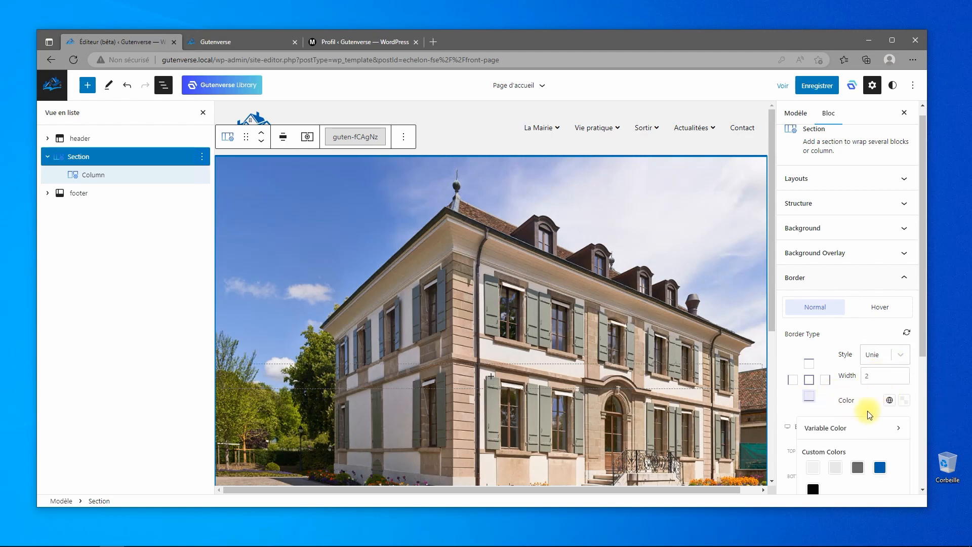
pyautogui.click(880, 467)
pyautogui.click(862, 331)
# Save the Page d'accueil template and reload the live home page to check the hero's borders
pyautogui.click(816, 86)
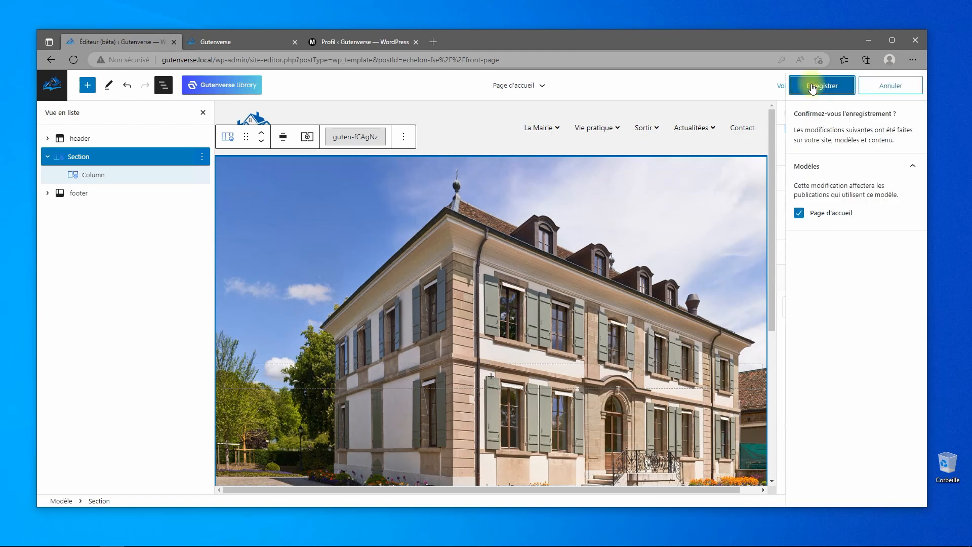
pyautogui.click(816, 86)
pyautogui.click(206, 40)
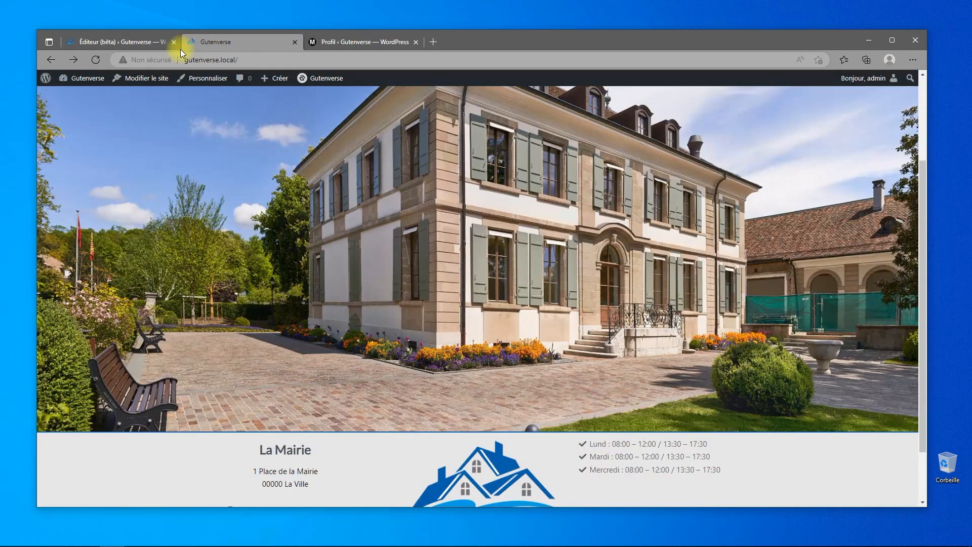
pyautogui.click(91, 59)
pyautogui.scroll(-1, 433, 213)
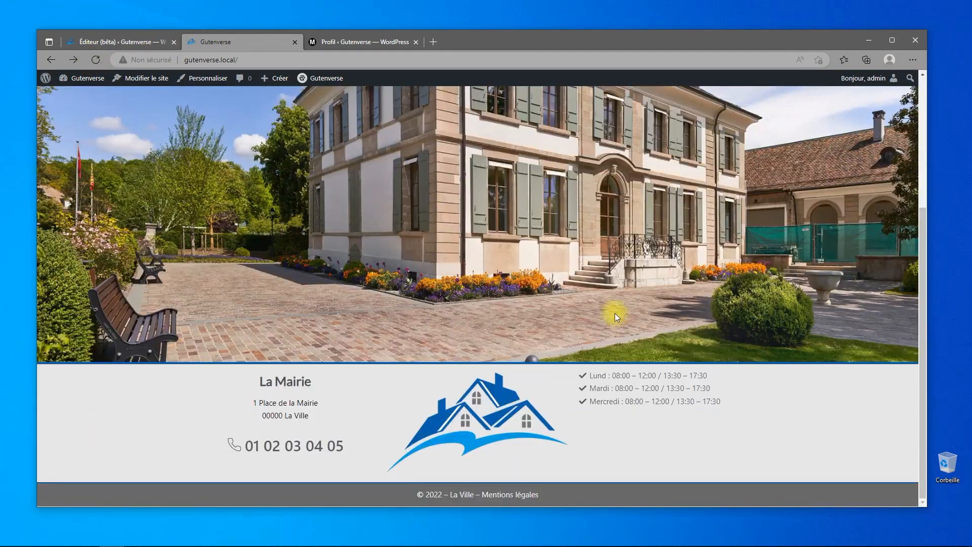
# Return to the site editor, set the hero section's bottom border width to 1 and save the template
pyautogui.click(119, 42)
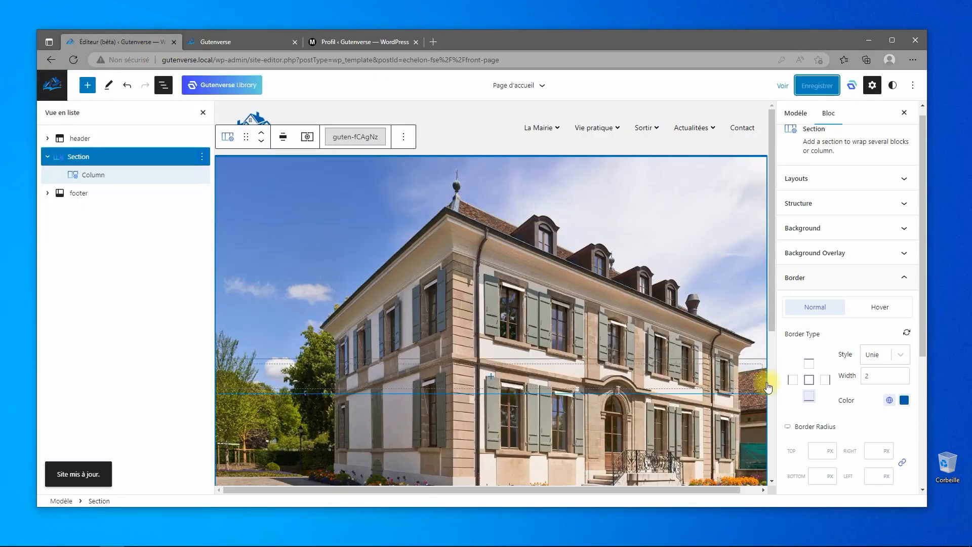
pyautogui.doubleClick(874, 377)
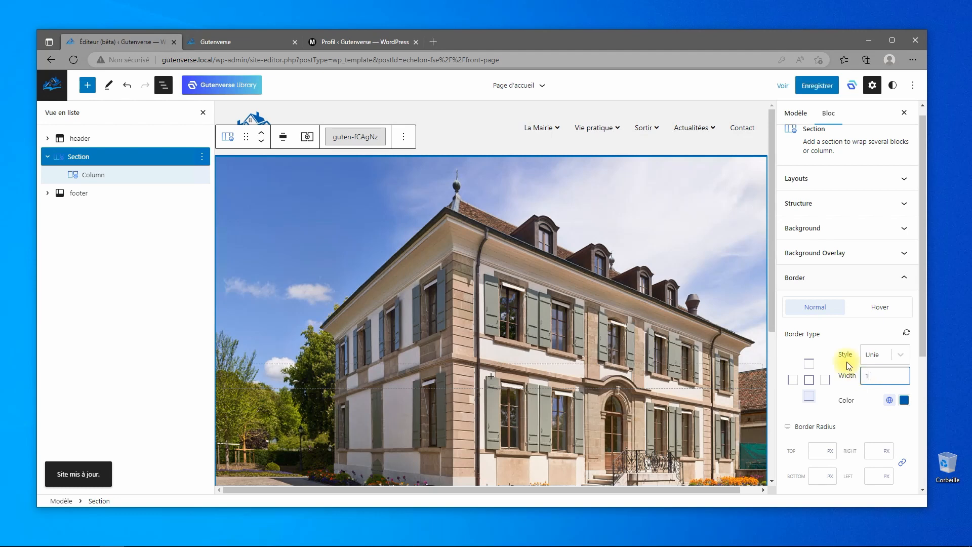
pyautogui.click(820, 85)
pyautogui.click(820, 86)
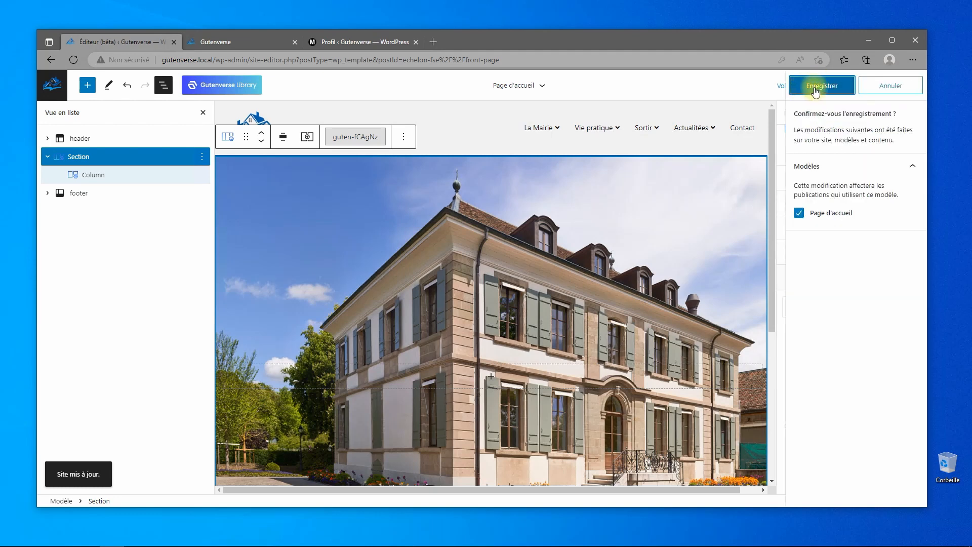
# Reload the live home page and compare the hero's border lines below the header and above the footer
pyautogui.click(237, 42)
pyautogui.click(95, 60)
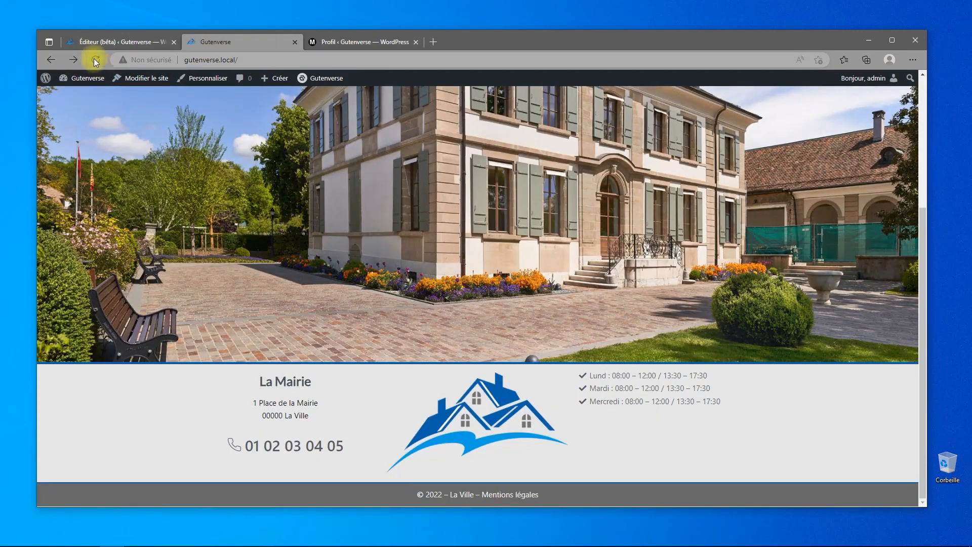
pyautogui.scroll(4, 699, 356)
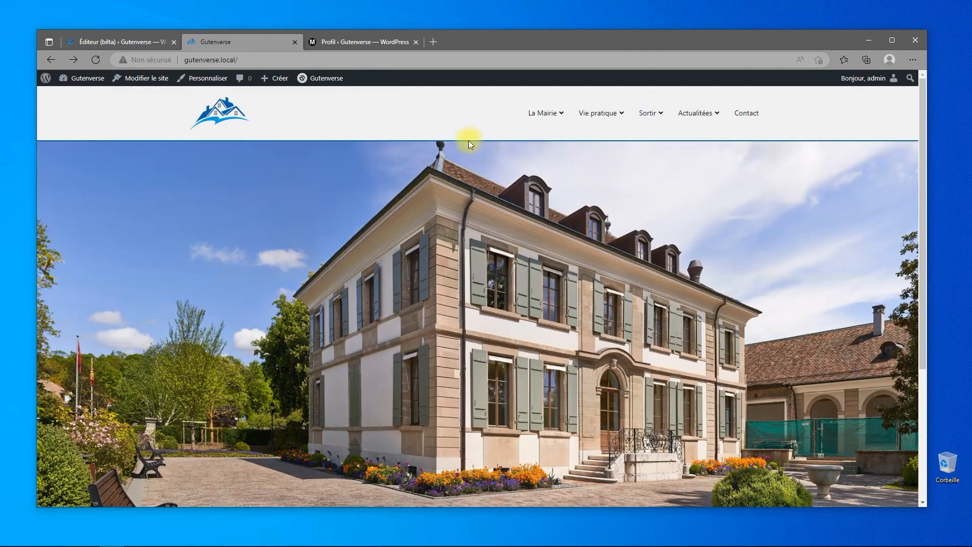
pyautogui.scroll(-4, 698, 282)
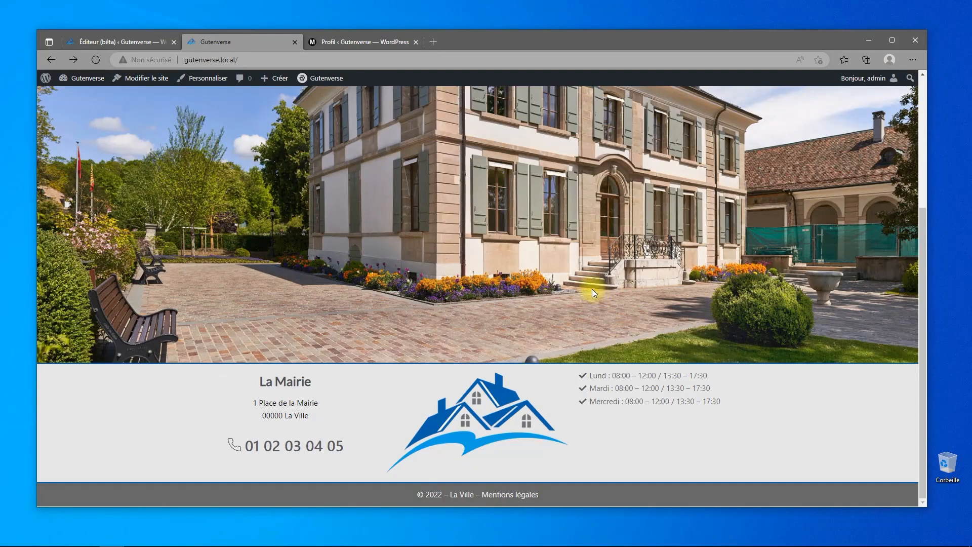
pyautogui.scroll(4, 572, 290)
# Return to the site editor and set only the hero section's bottom margin to 80 px
pyautogui.click(111, 38)
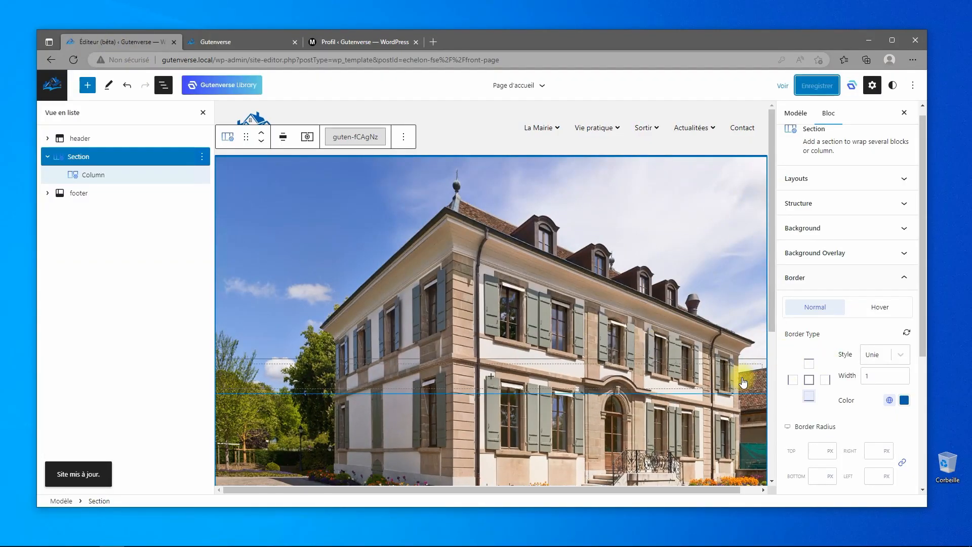
pyautogui.scroll(-4, 832, 367)
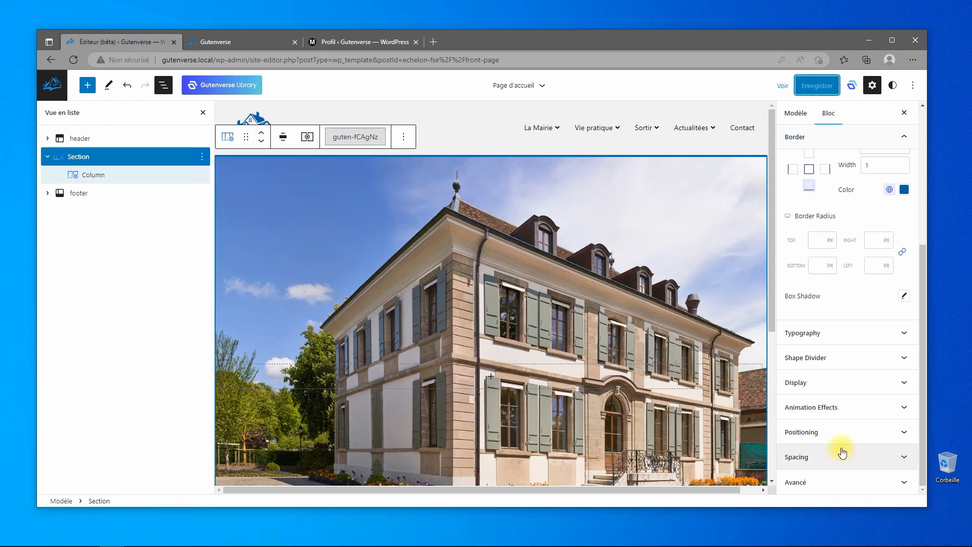
pyautogui.click(826, 457)
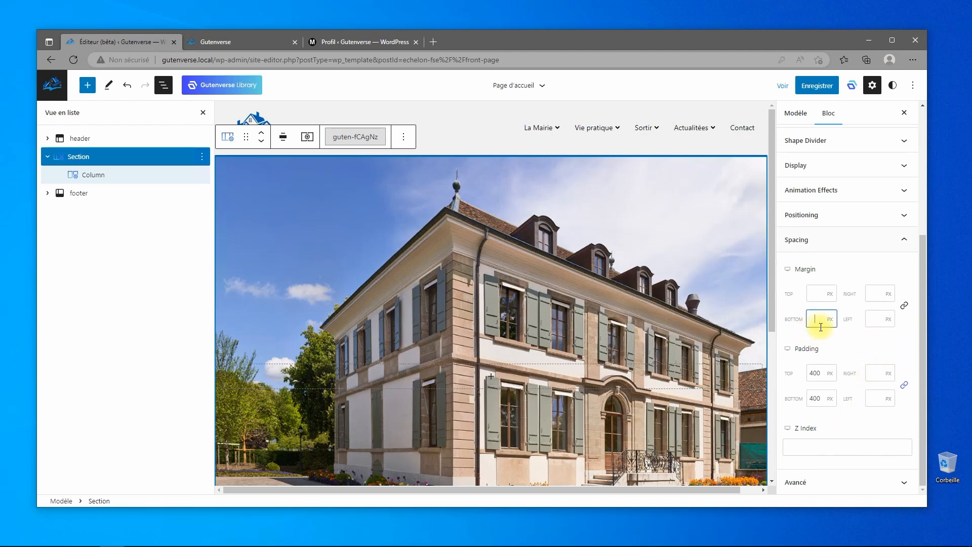
pyautogui.scroll(-5, 625, 355)
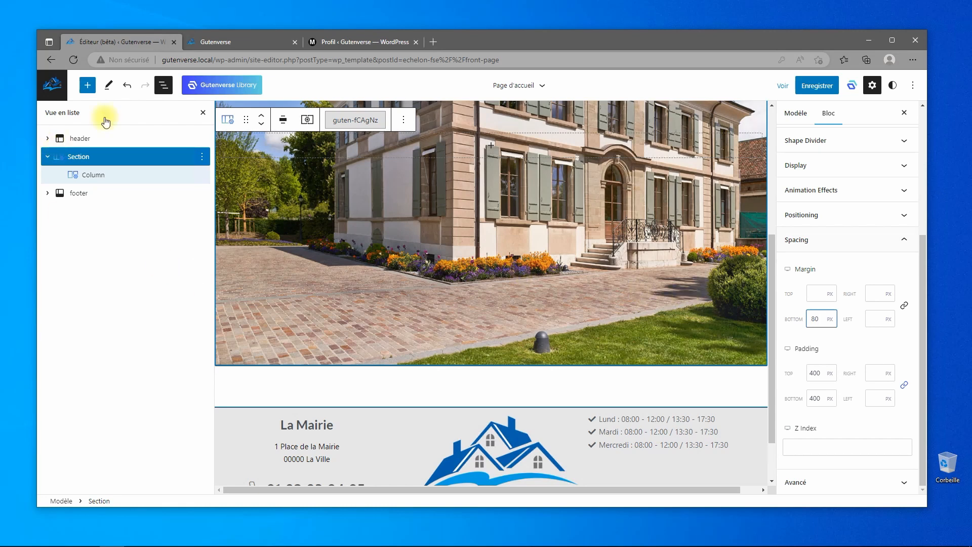
# Insert a Gutenverse section with two equal columns between the hero section and the footer
pyautogui.click(87, 85)
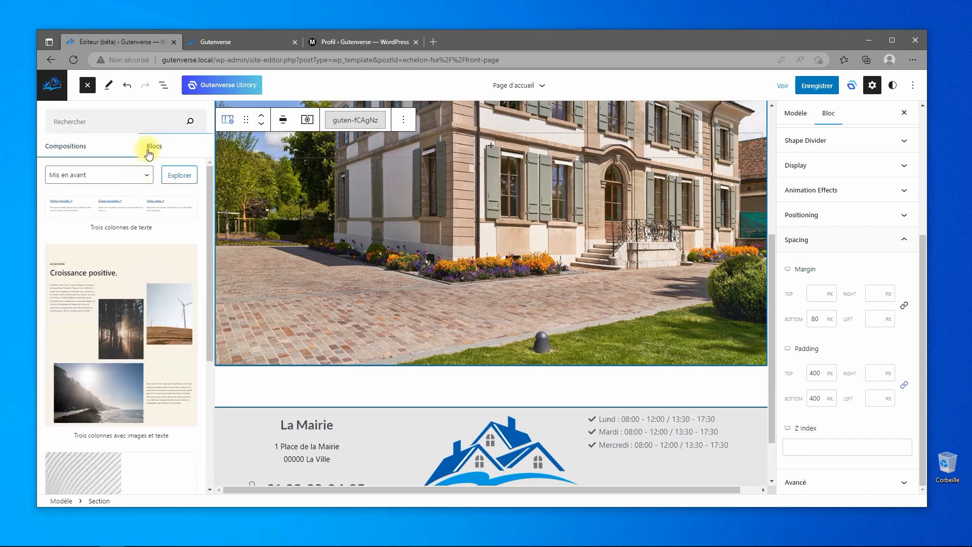
pyautogui.click(148, 147)
pyautogui.click(70, 205)
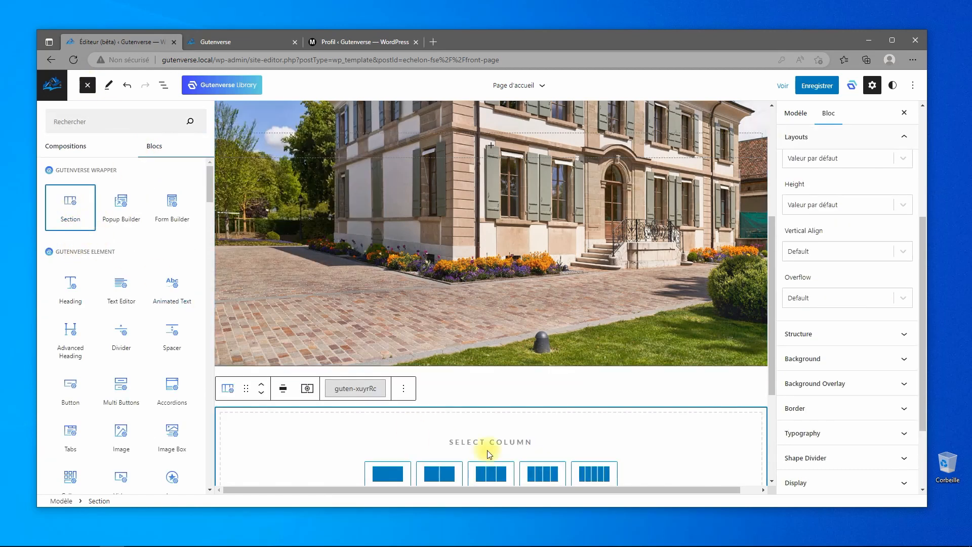
pyautogui.scroll(-3, 480, 416)
pyautogui.click(438, 393)
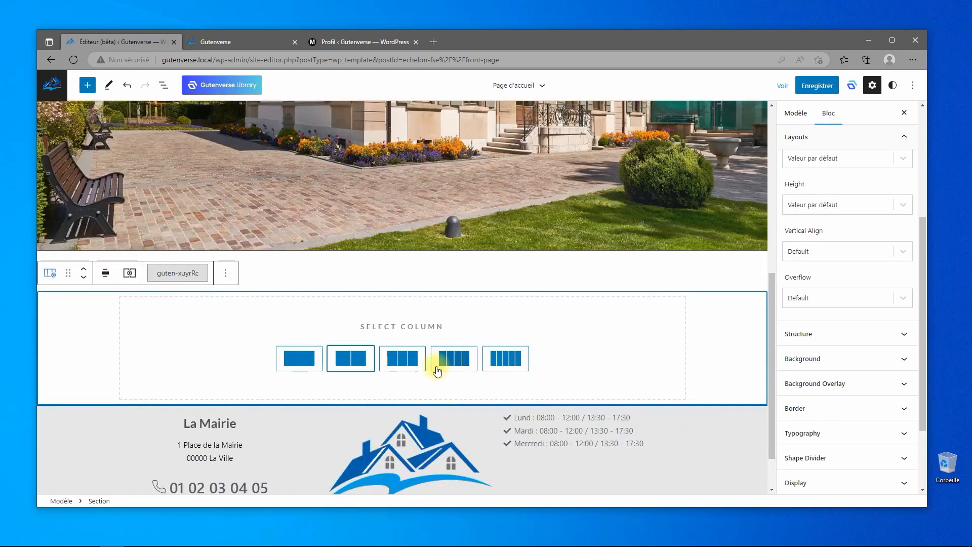
pyautogui.click(372, 364)
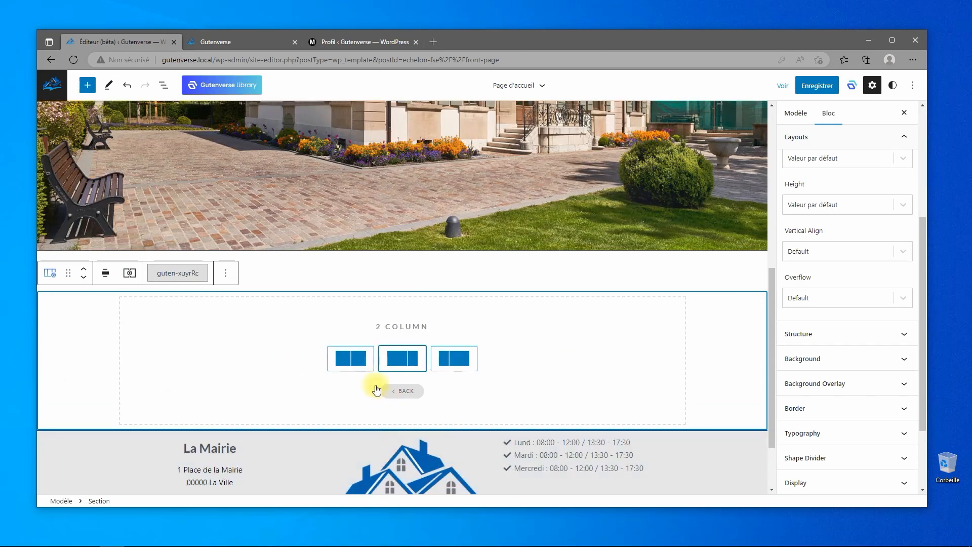
pyautogui.click(351, 360)
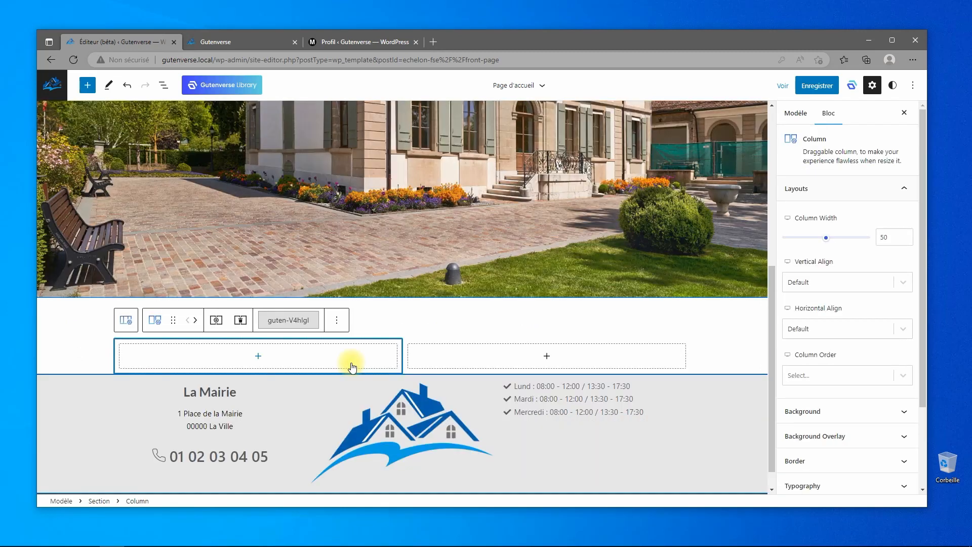
# Add a Gutenverse Heading block reading "Les mots du Maire" to the first column of the new section
pyautogui.click(258, 357)
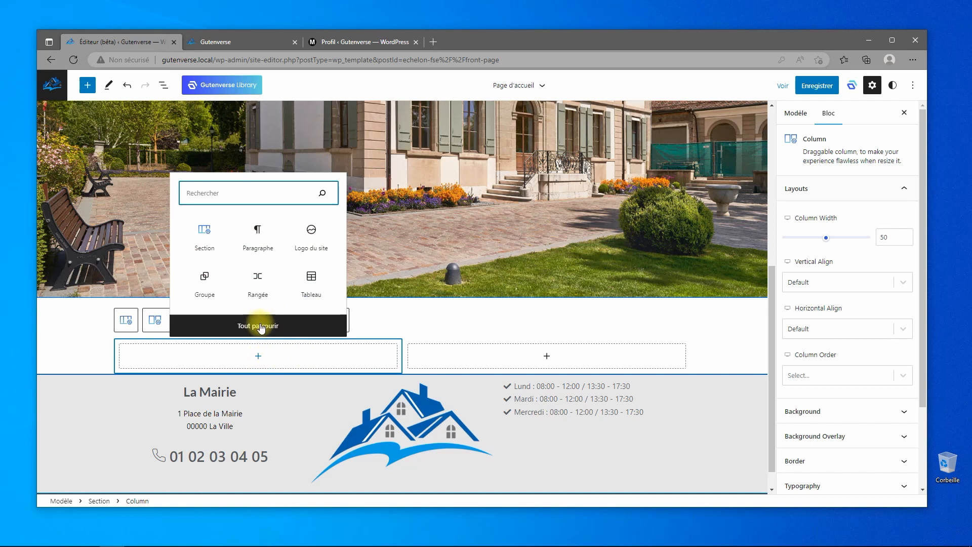
pyautogui.click(262, 330)
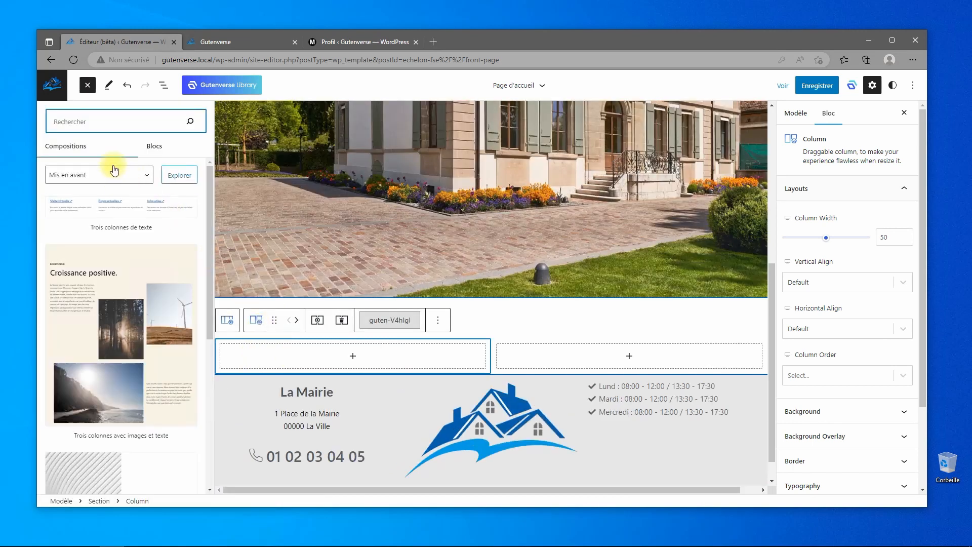
pyautogui.click(148, 147)
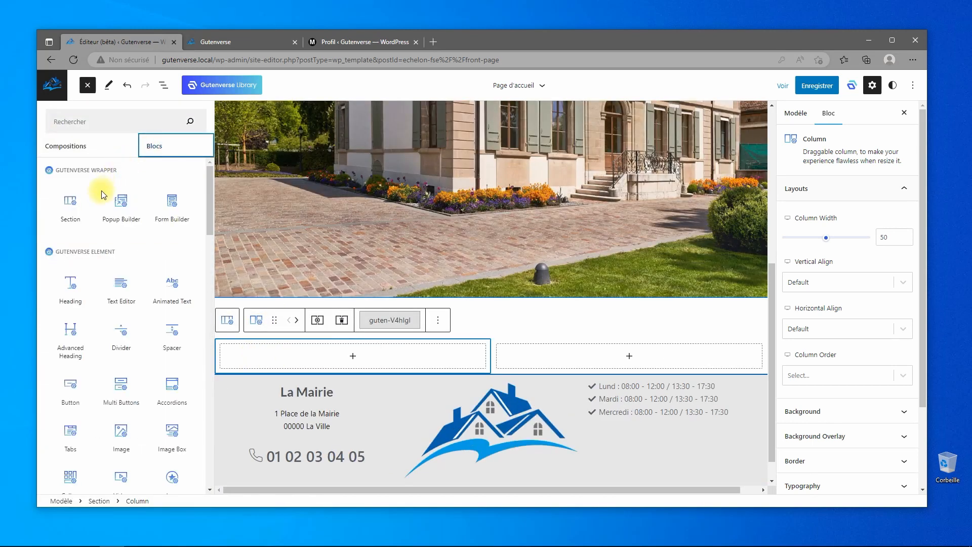
pyautogui.click(74, 290)
pyautogui.click(264, 361)
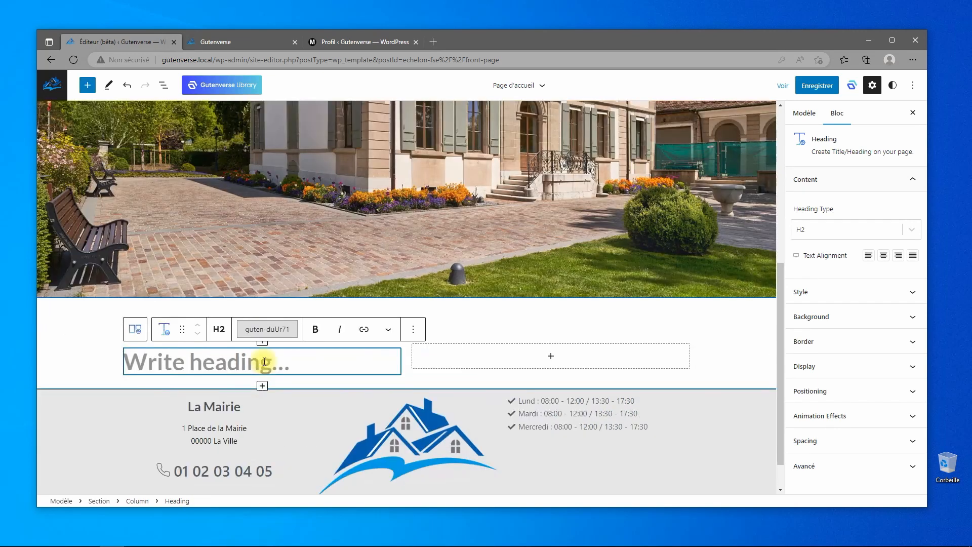
pyautogui.write('Les')
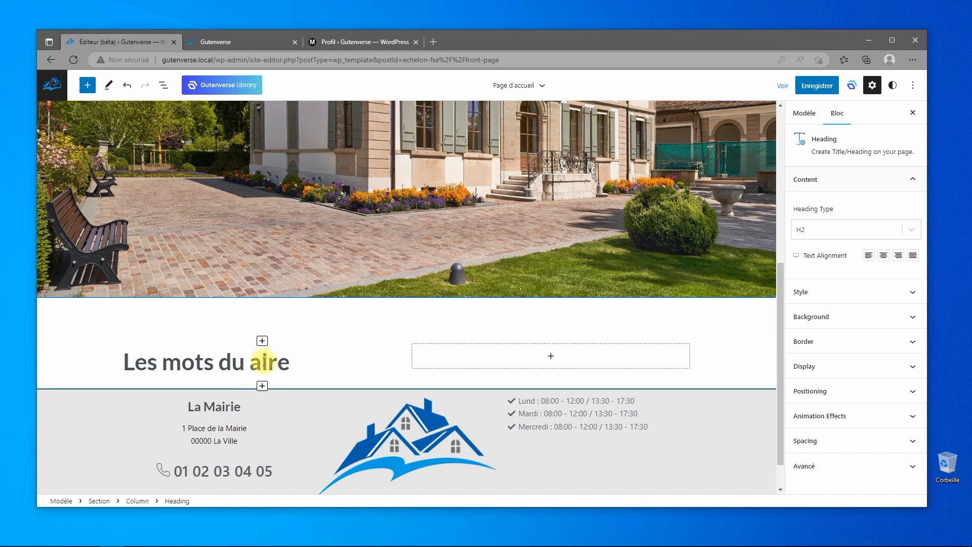
pyautogui.write('M')
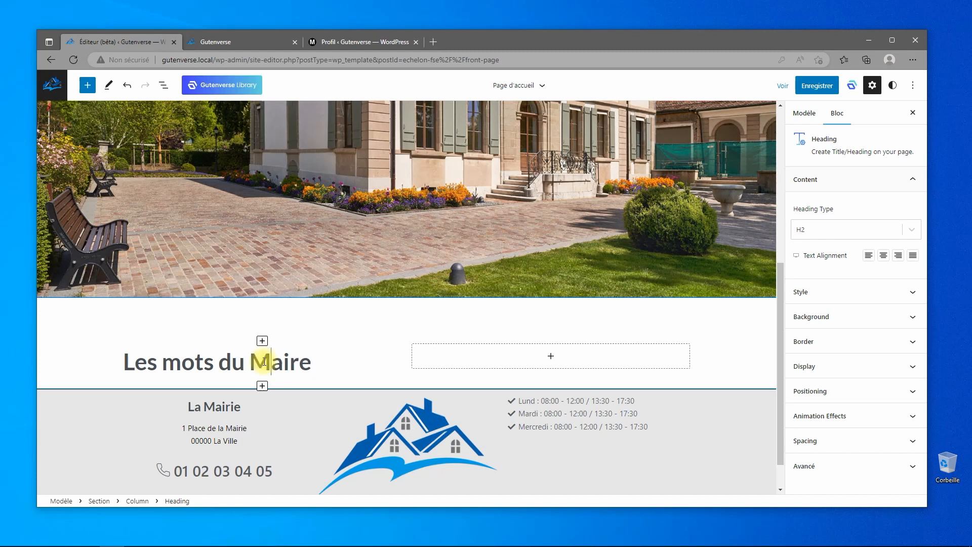
# Insert a Gutenverse Text Editor block into the first column containing the "Les mots du Maire" heading
pyautogui.click(262, 387)
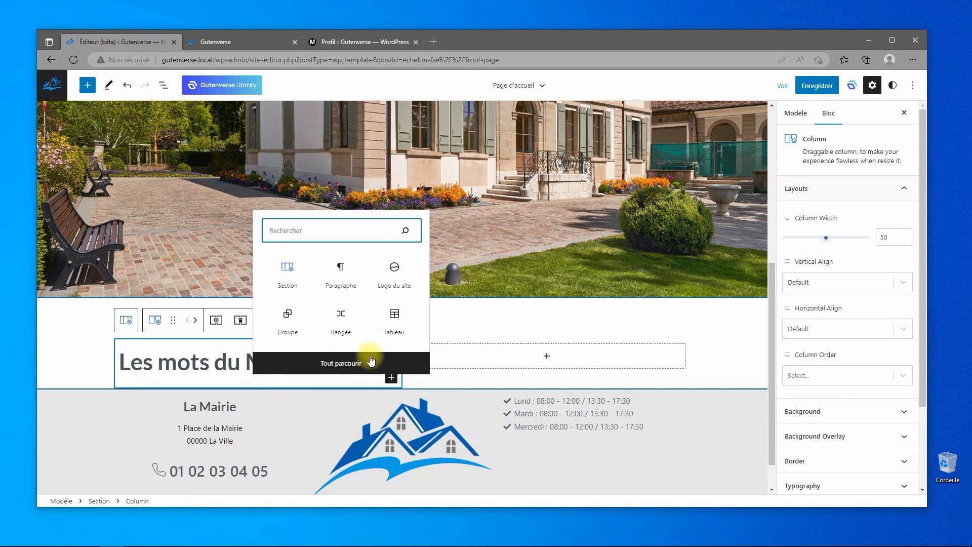
pyautogui.click(339, 363)
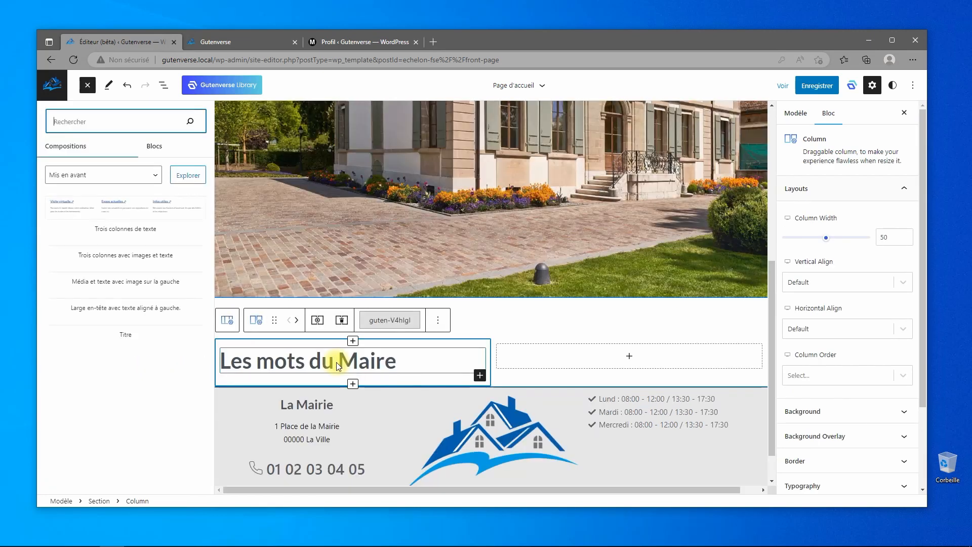
pyautogui.click(153, 147)
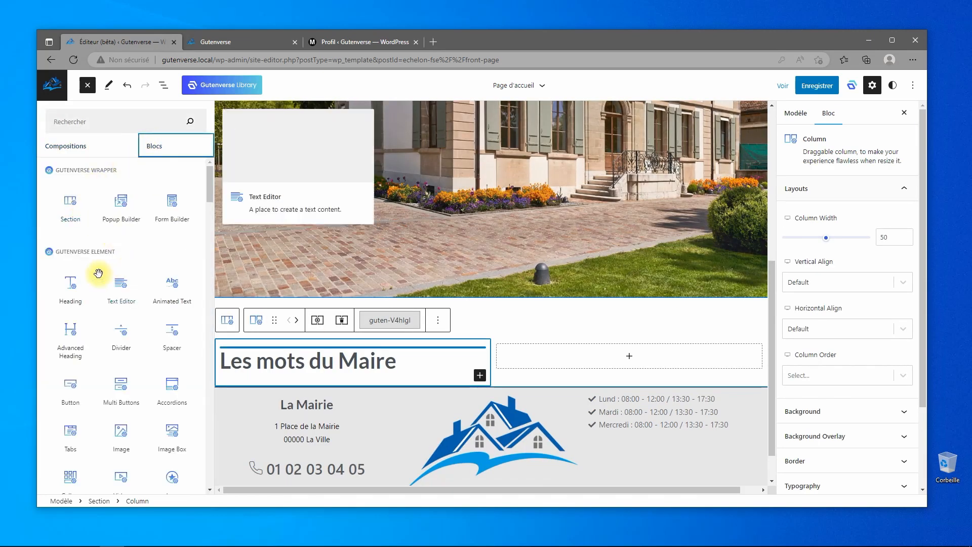
pyautogui.click(121, 287)
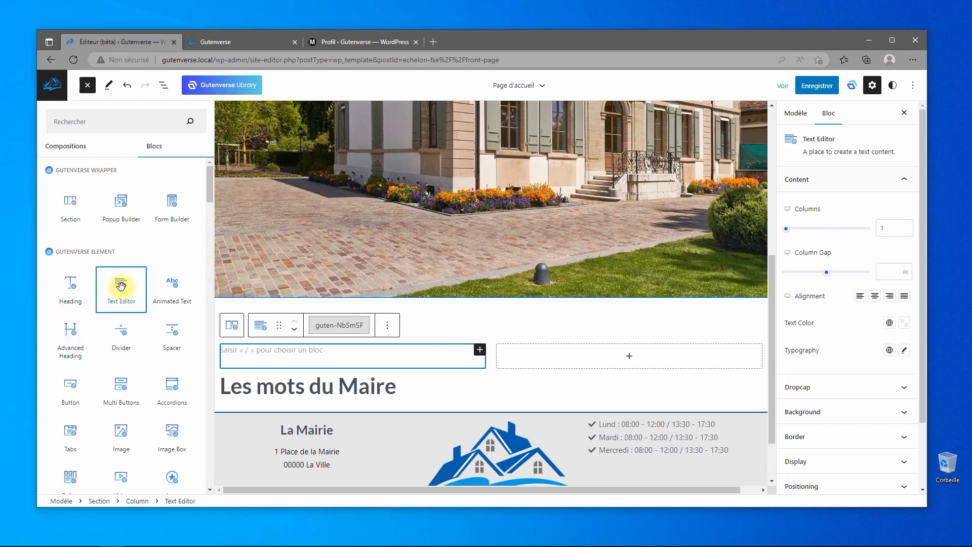
# Search the web for "faux texte" in a new browser tab and generate three Lorem Ipsum paragraphs on faux-texte.com
pyautogui.click(434, 43)
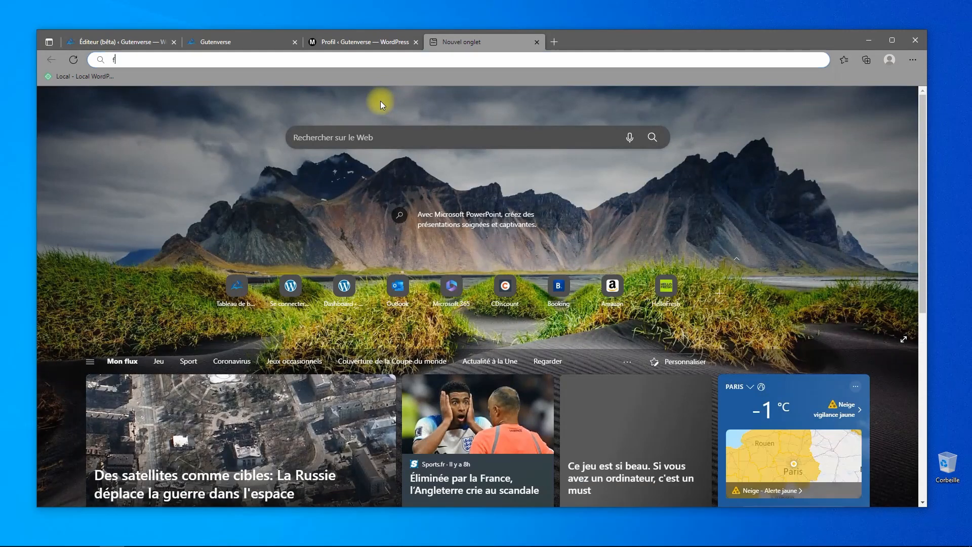
pyautogui.write('faux texte')
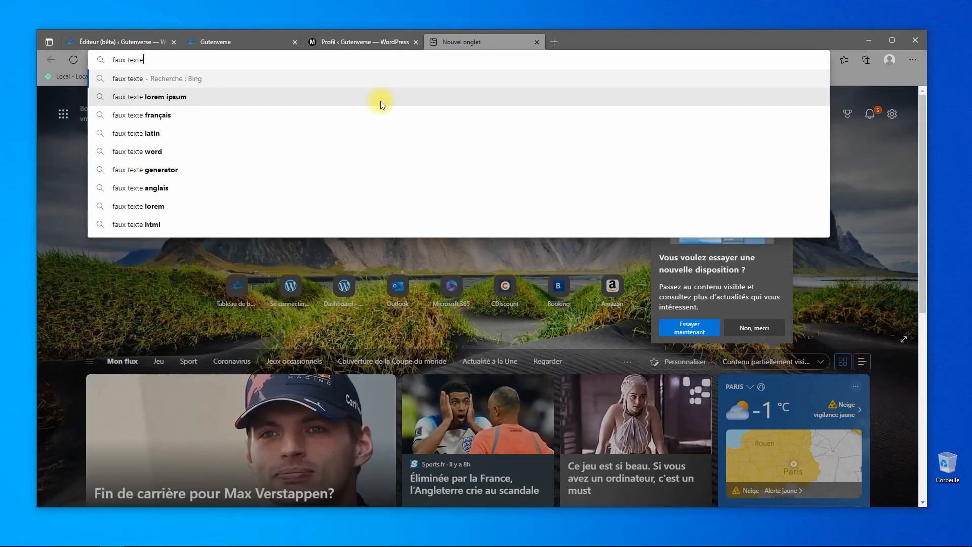
pyautogui.press('Return')
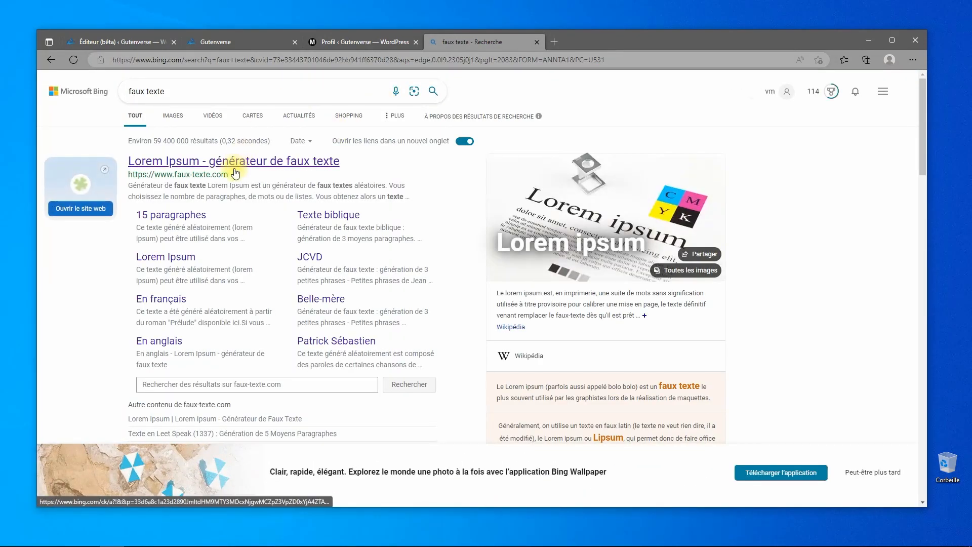
pyautogui.click(236, 163)
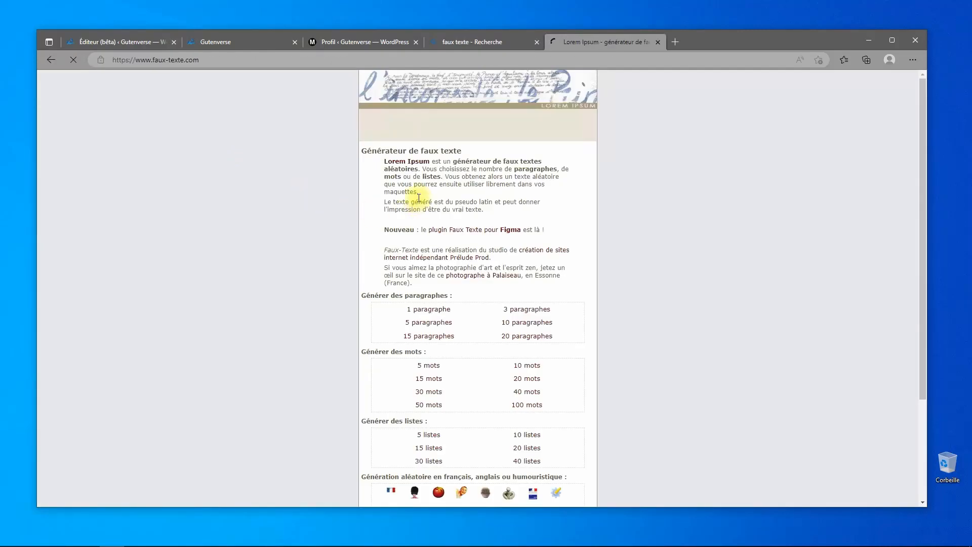
pyautogui.click(511, 310)
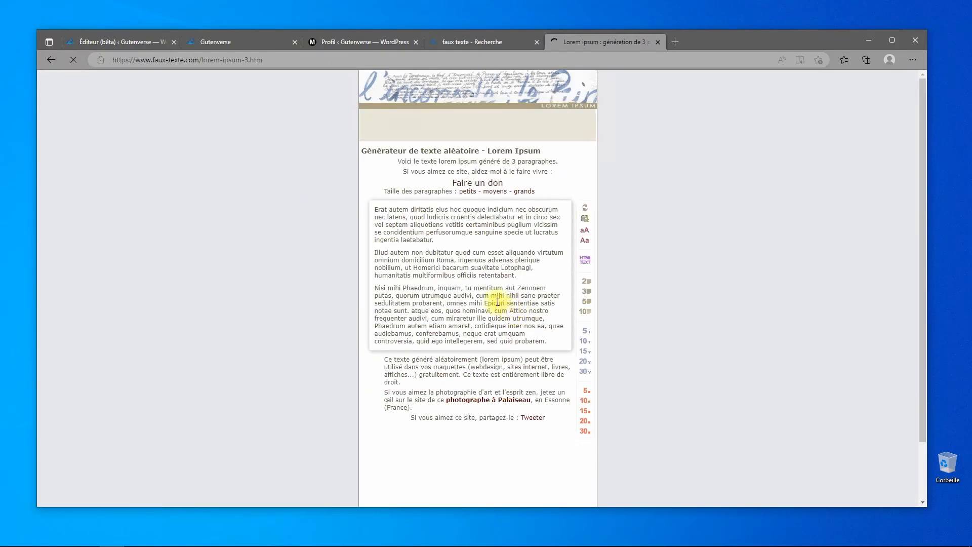
# Copy the first generated Lorem Ipsum paragraph
pyautogui.moveTo(458, 244); pyautogui.dragTo(367, 212)
pyautogui.hotkey('ctrl', 'c')
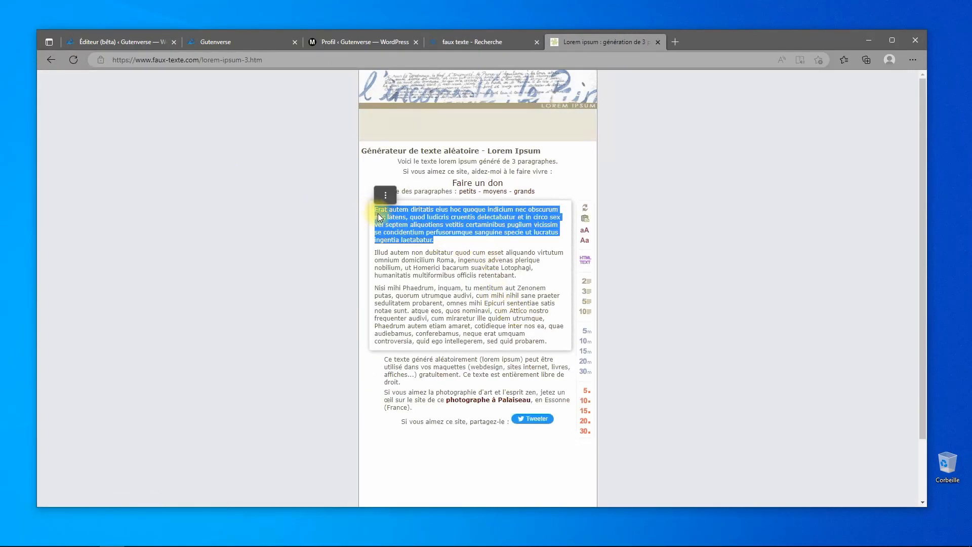
pyautogui.rightClick(386, 219)
pyautogui.click(412, 233)
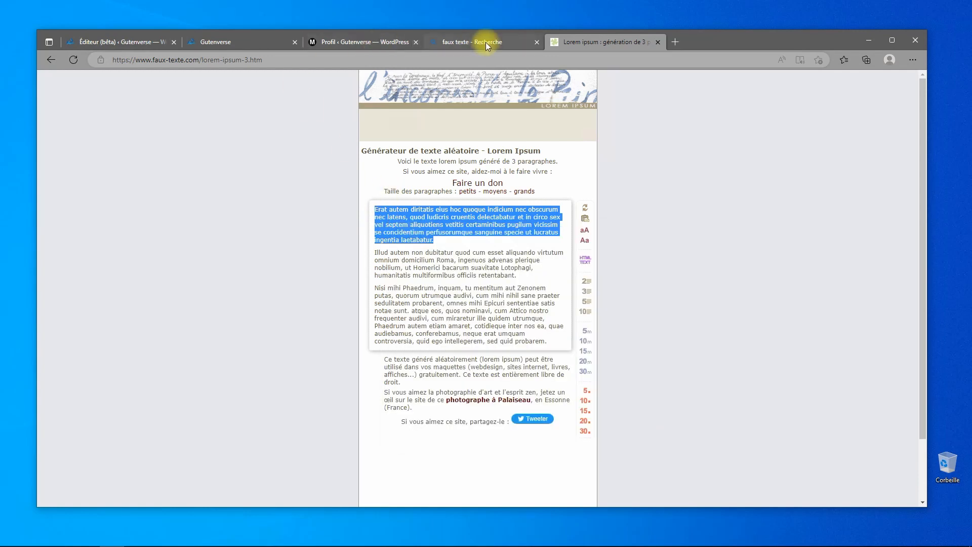
# Close the "faux texte" search results page and return to the site editor
pyautogui.click(536, 42)
pyautogui.click(341, 44)
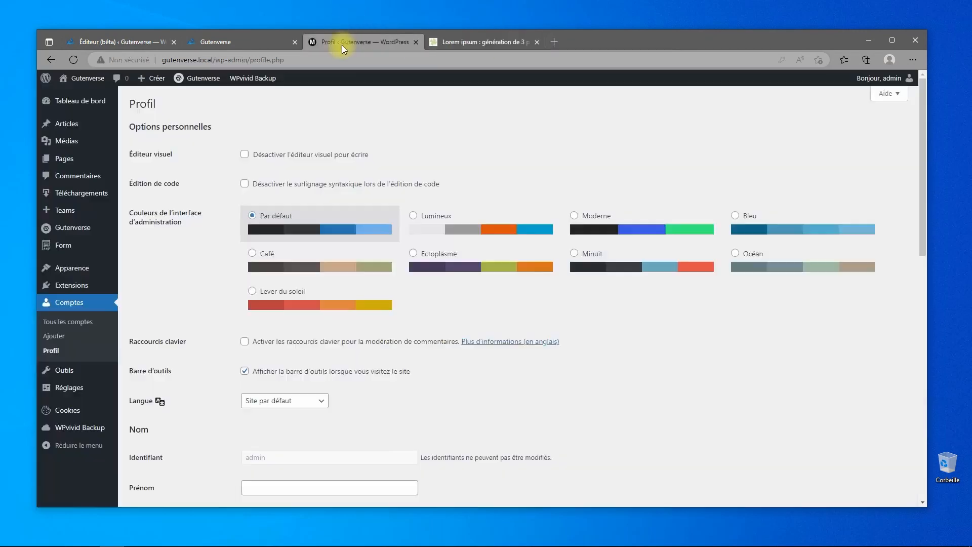
pyautogui.click(262, 45)
pyautogui.click(102, 42)
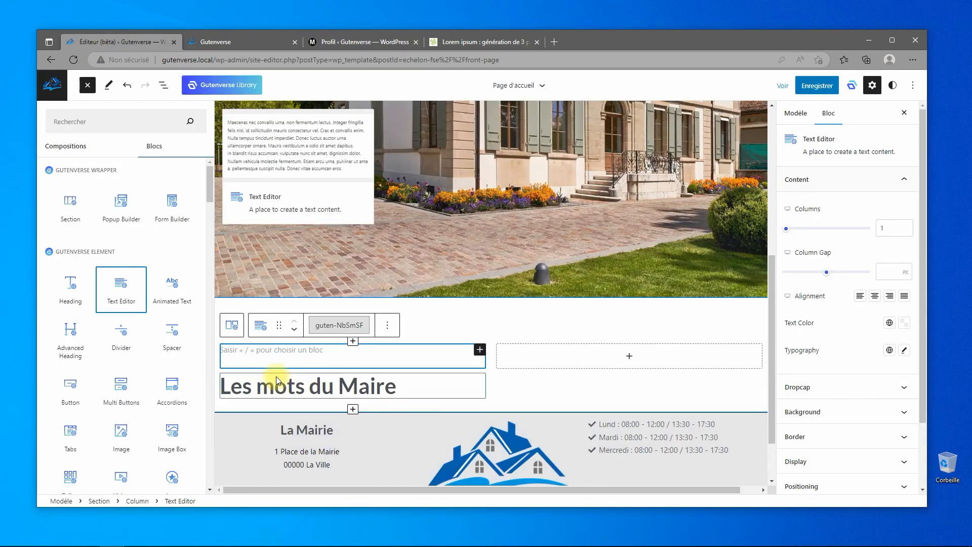
# Move the Text Editor block below the "Les mots du Maire" heading and paste the copied Lorem Ipsum paragraph into it
pyautogui.click(163, 85)
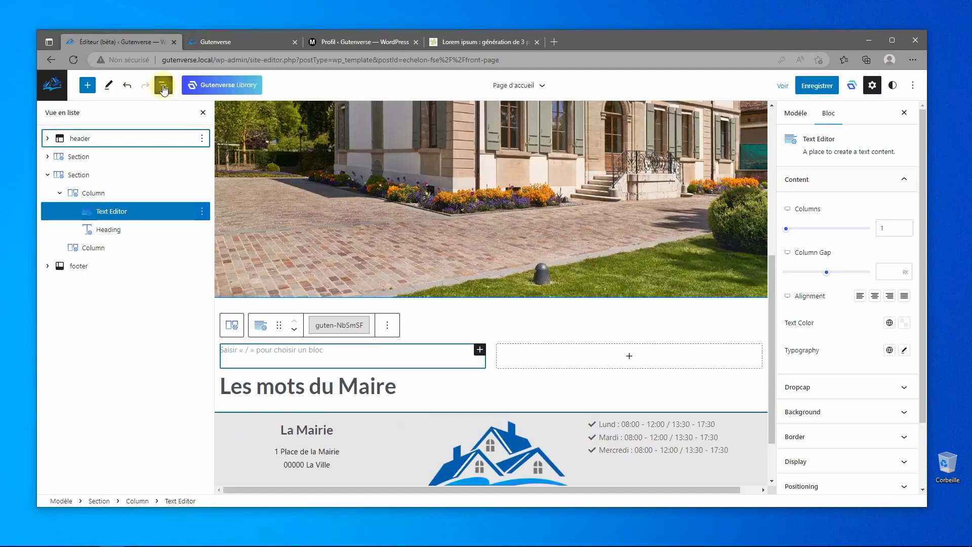
pyautogui.click(101, 247)
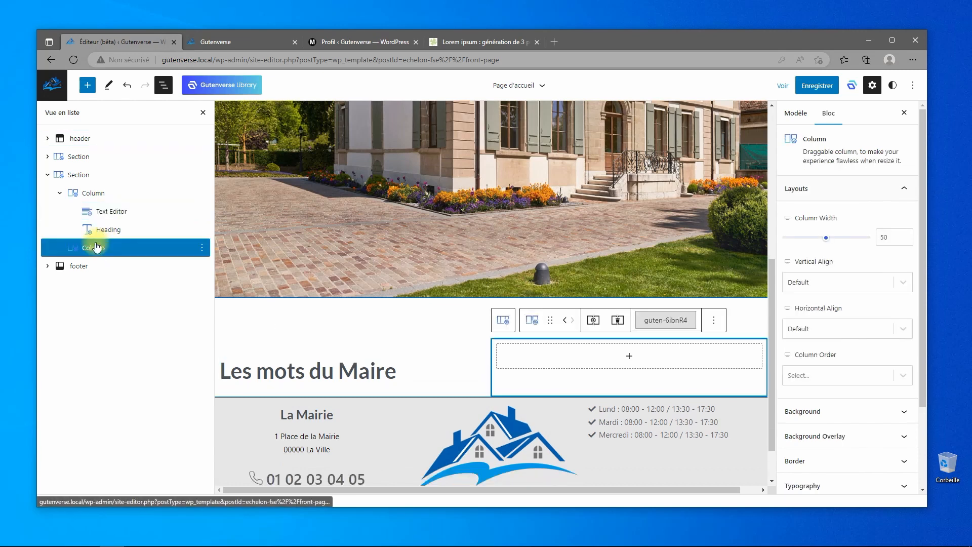
pyautogui.click(107, 212)
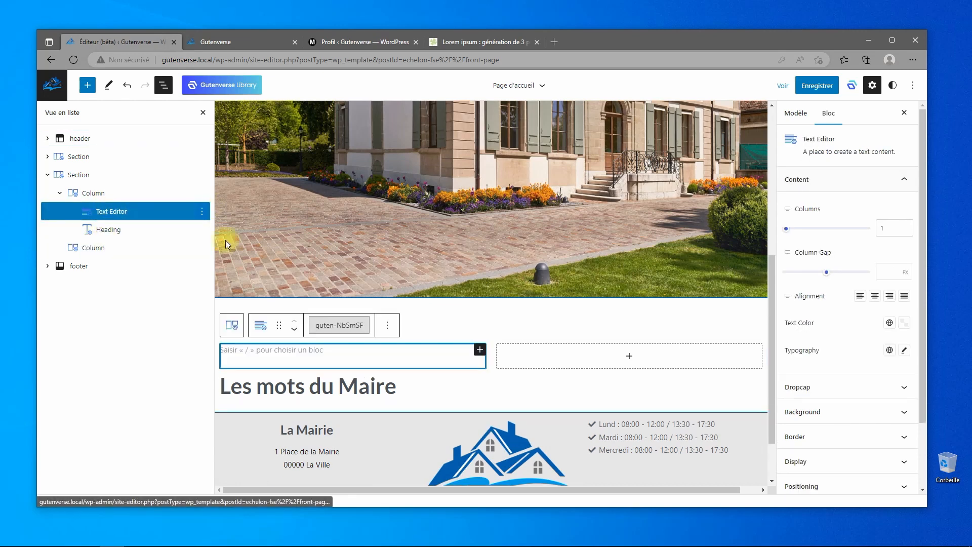
pyautogui.click(294, 334)
pyautogui.click(326, 355)
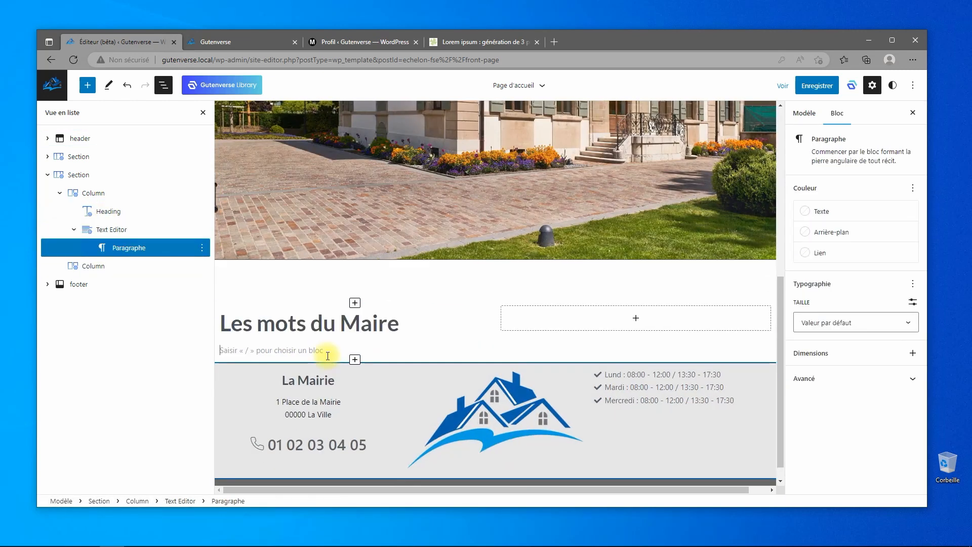
pyautogui.hotkey('ctrl', 'v')
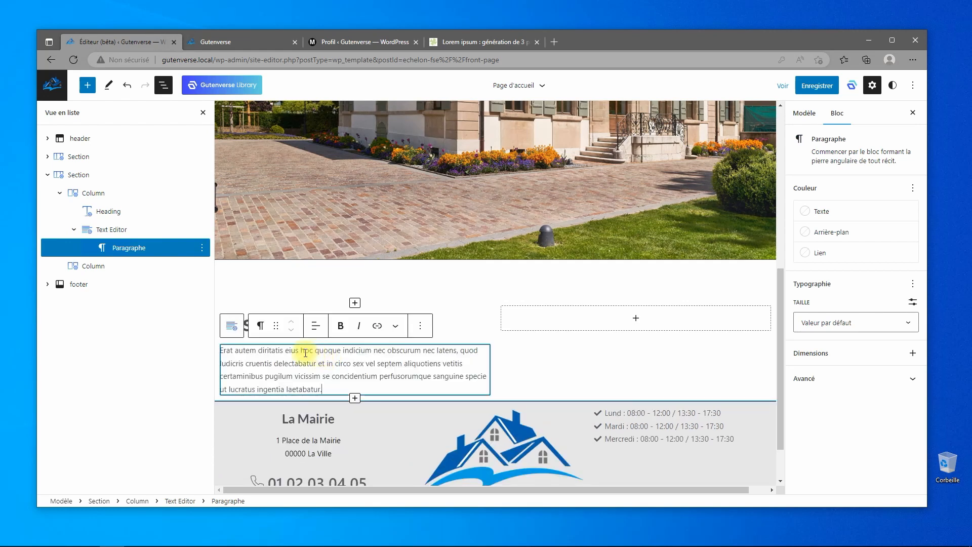
pyautogui.click(121, 230)
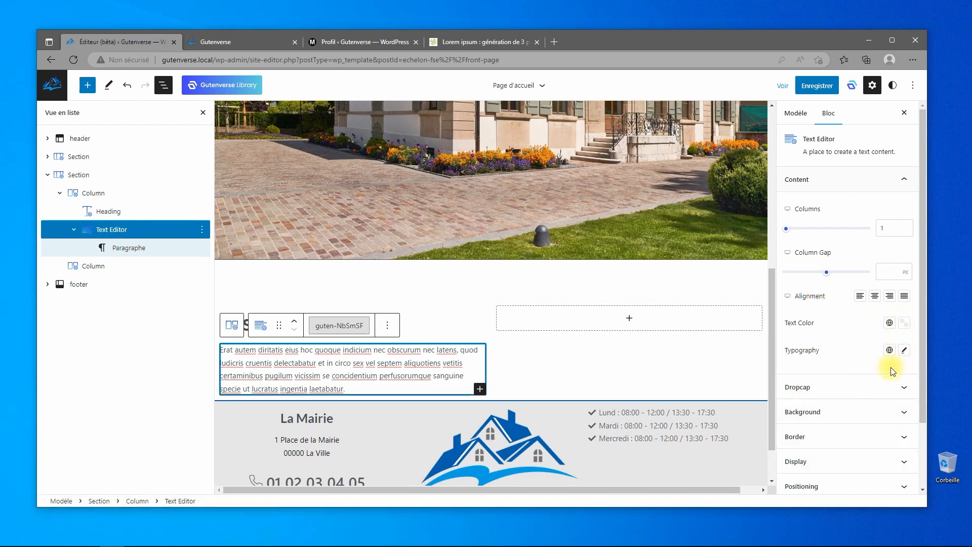
pyautogui.scroll(-1, 870, 374)
pyautogui.scroll(-1, 869, 373)
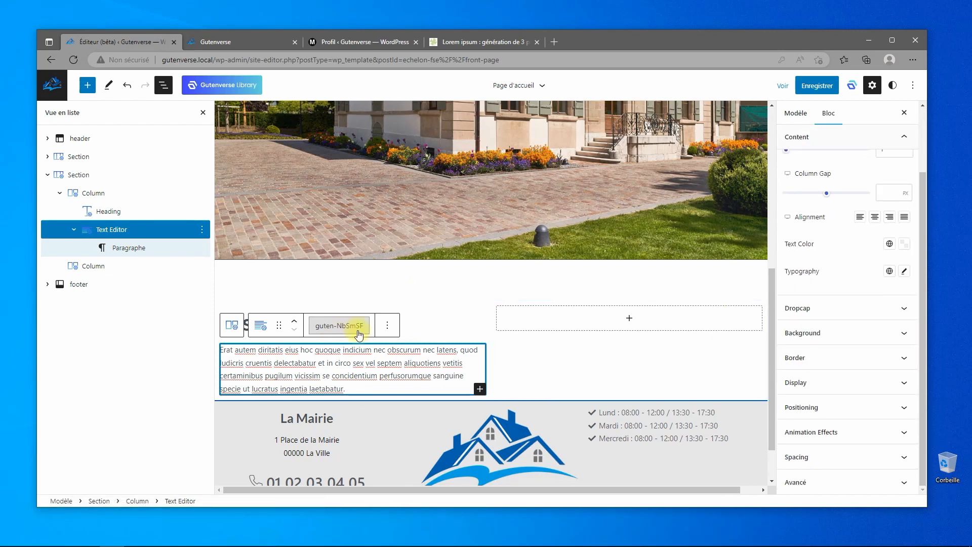
# Set the heading type of "Les mots du Maire" to H3
pyautogui.click(106, 211)
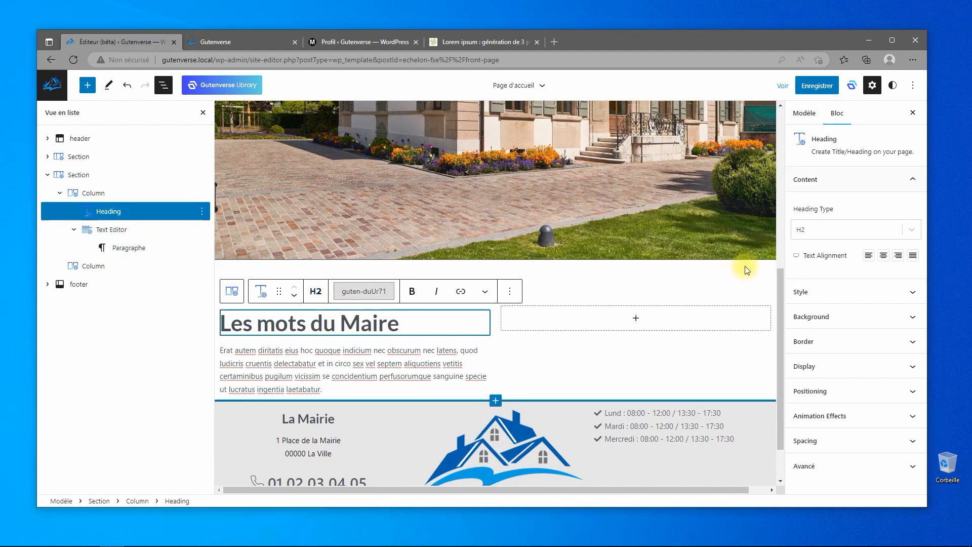
pyautogui.click(853, 230)
pyautogui.click(813, 289)
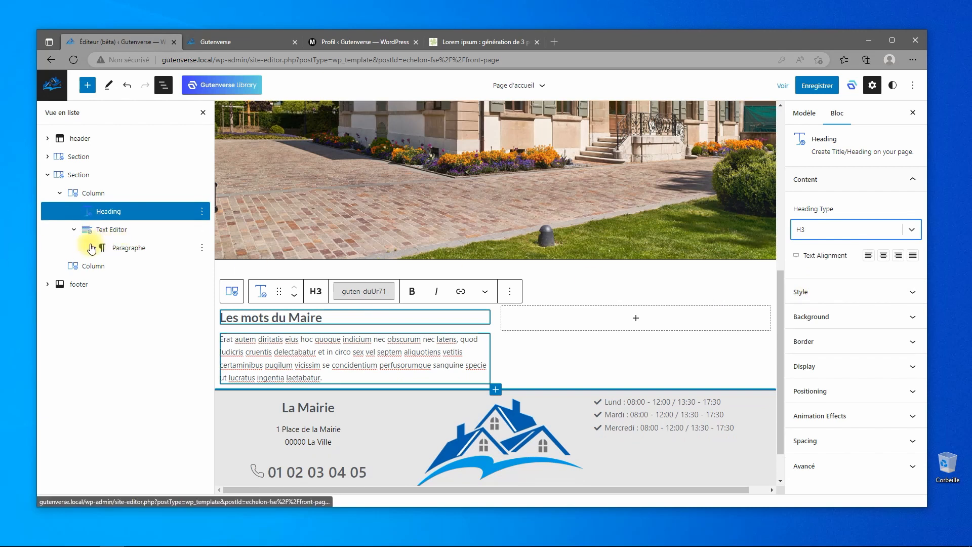
# Duplicate the "Les mots du Maire" heading and move the copy below the Text Editor block
pyautogui.click(510, 291)
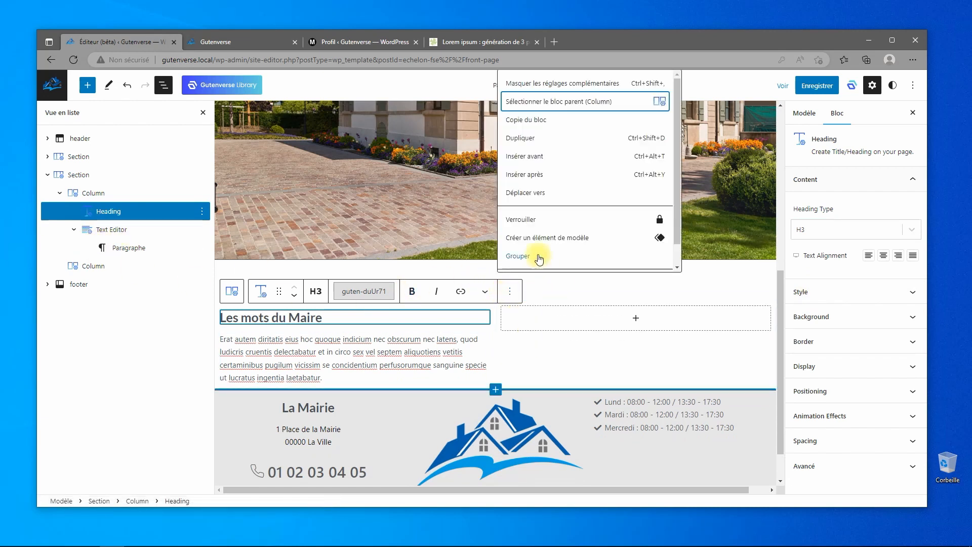
pyautogui.click(528, 145)
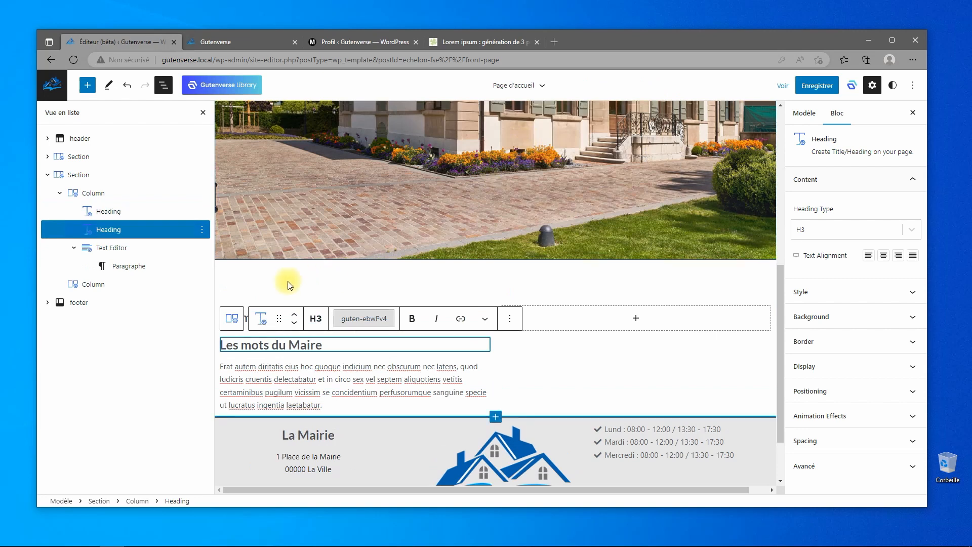
pyautogui.click(296, 324)
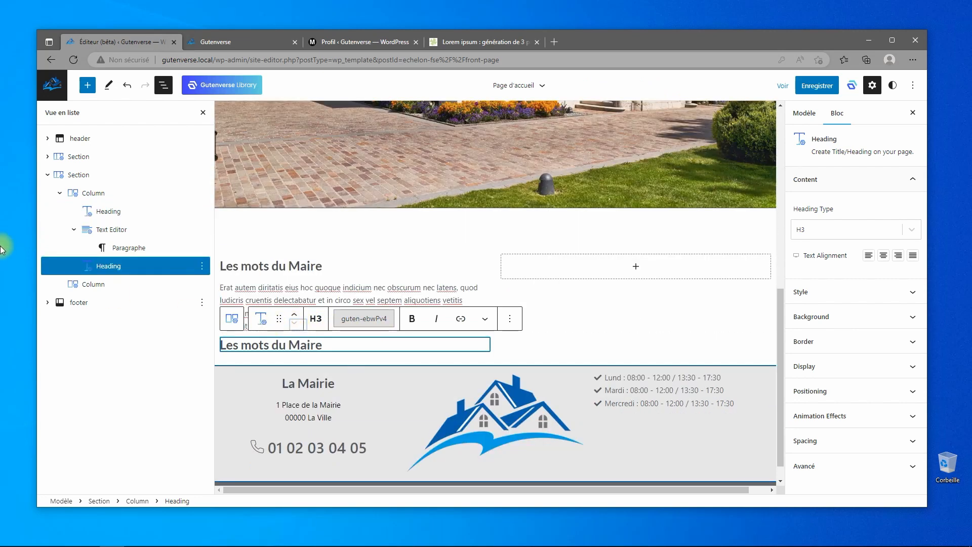
# Set only the Text Editor block's bottom margin to 20 px
pyautogui.click(113, 230)
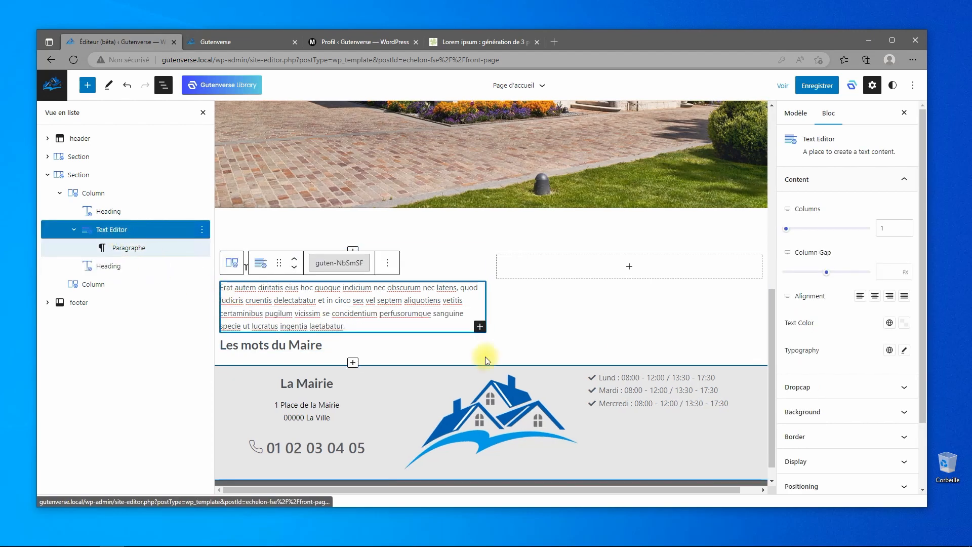
pyautogui.scroll(-2, 821, 404)
pyautogui.click(829, 455)
pyautogui.scroll(-4, 826, 455)
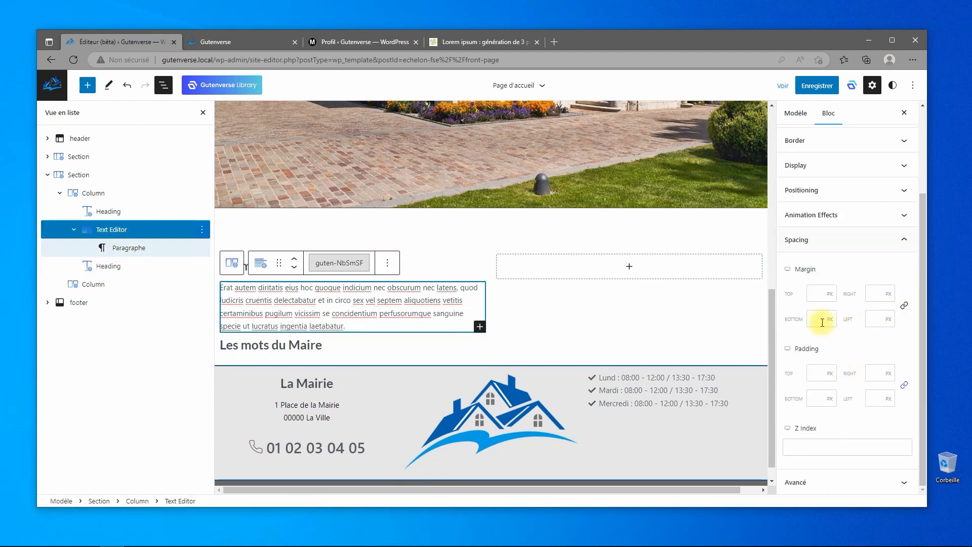
pyautogui.write('20')
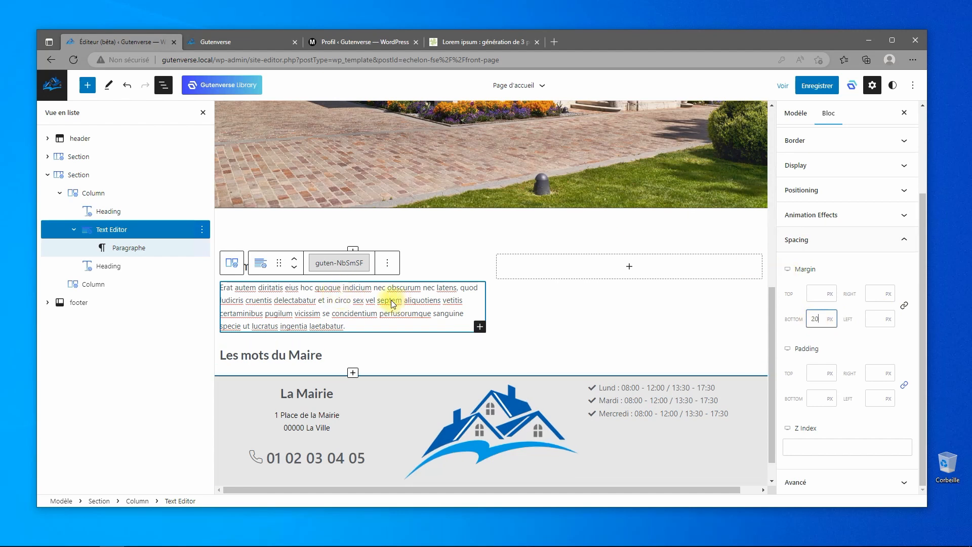
# Duplicate the Text Editor block and move the copy below the second heading
pyautogui.click(387, 263)
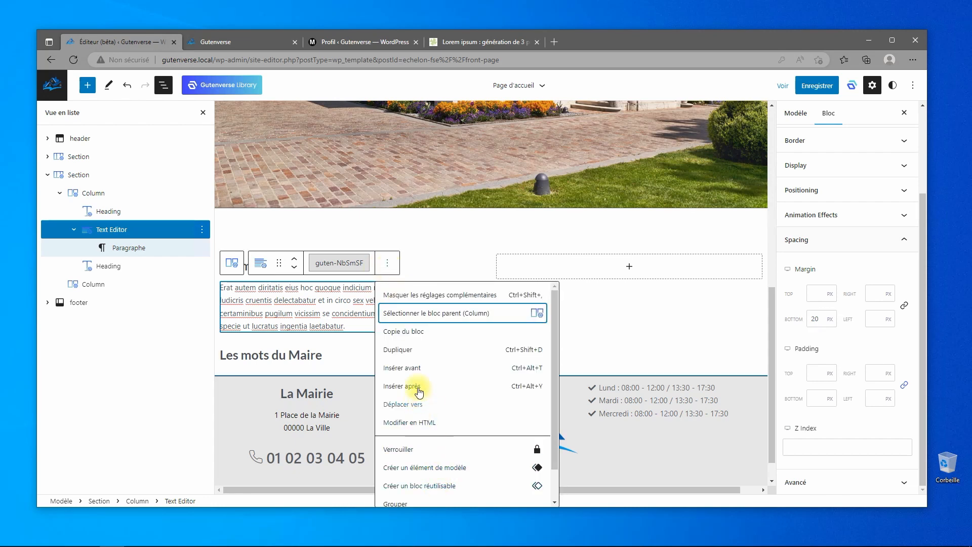
pyautogui.click(408, 353)
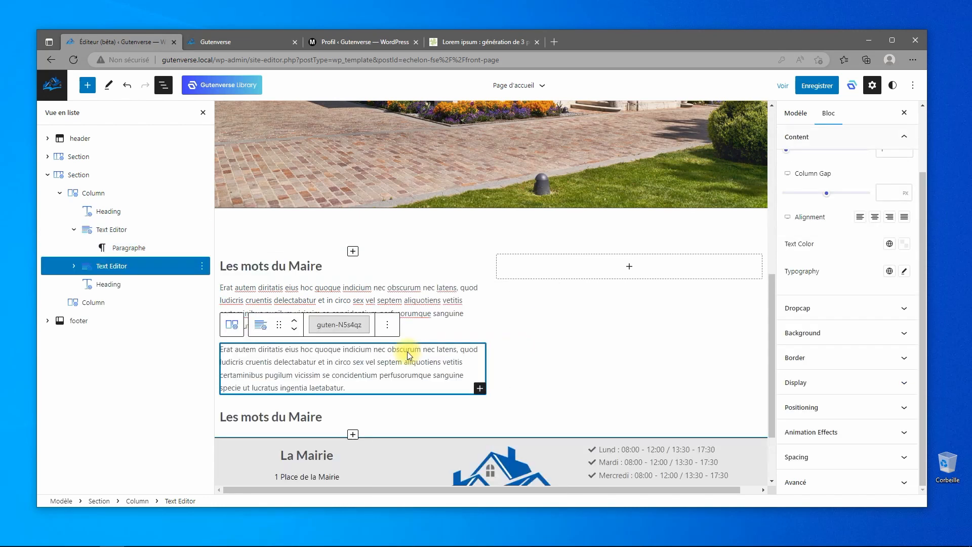
pyautogui.click(296, 330)
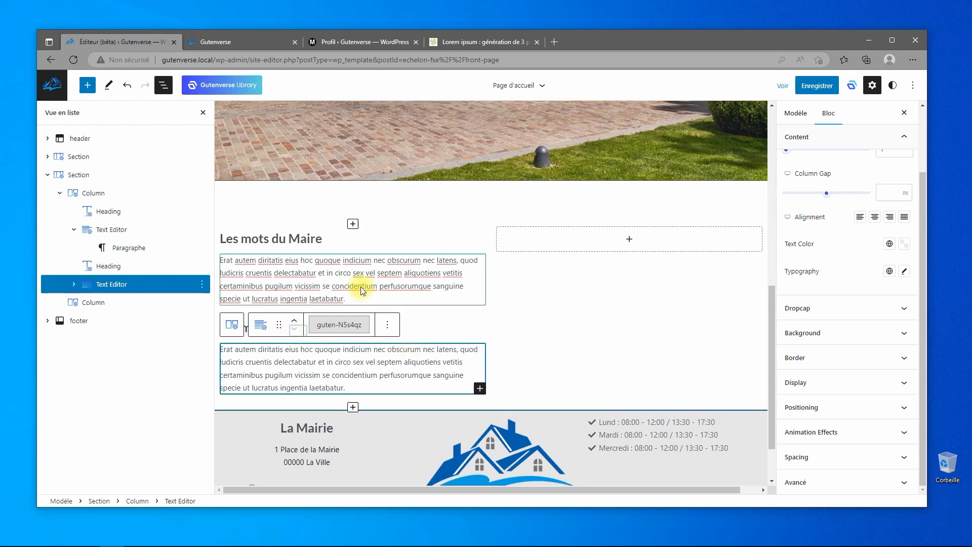
# Replace the second heading's text with "La Commune"
pyautogui.click(361, 287)
pyautogui.click(289, 328)
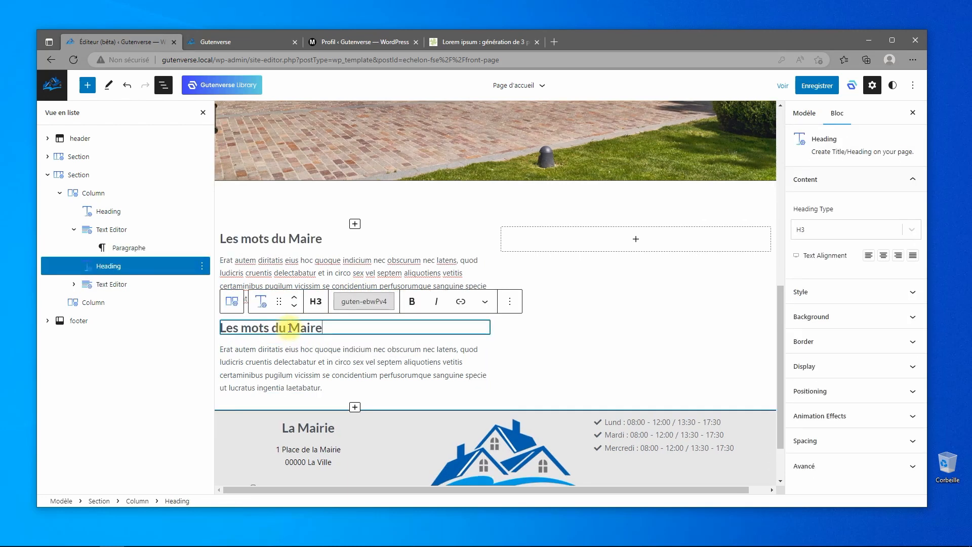
pyautogui.hotkey('ctrl', 'a')
pyautogui.write('L')
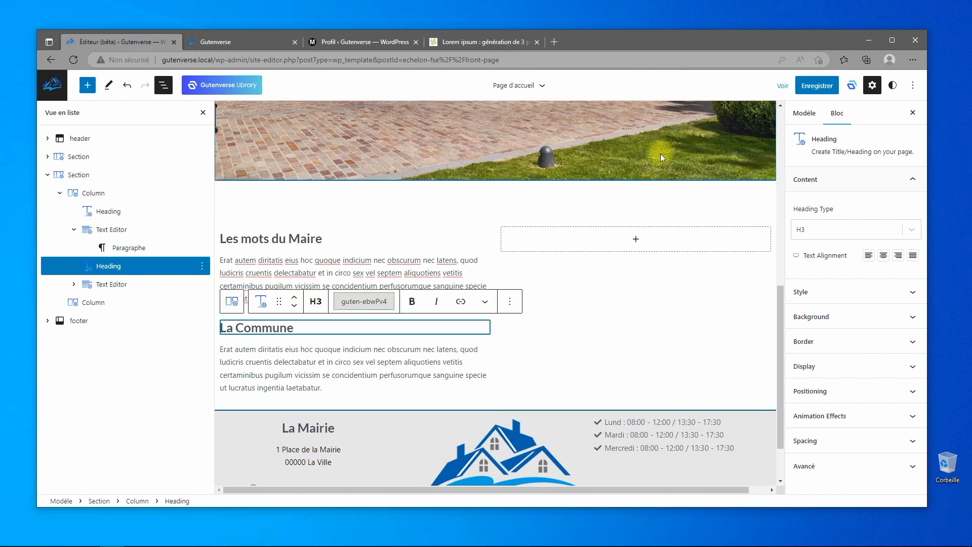
# Set the vertical alignment of the text column below the hero to Top
pyautogui.click(87, 197)
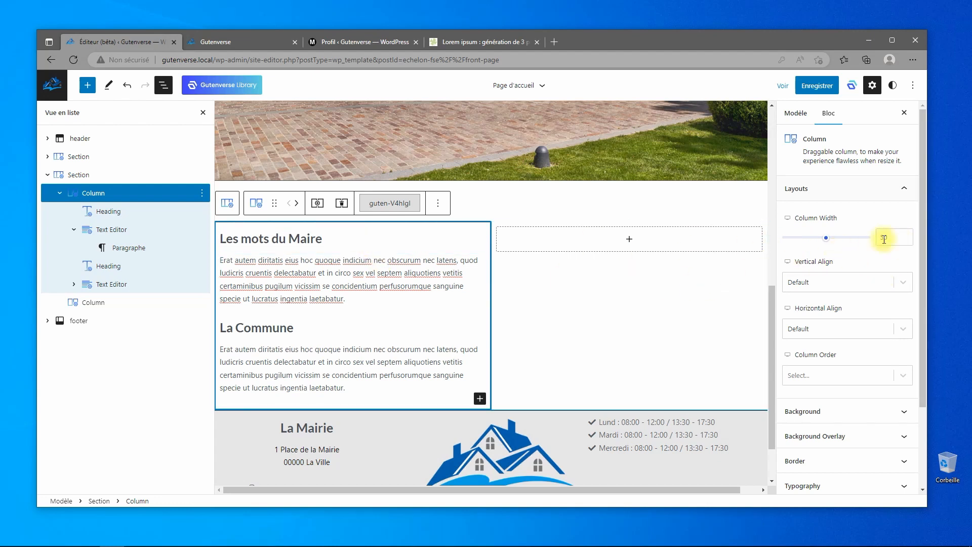
pyautogui.click(894, 283)
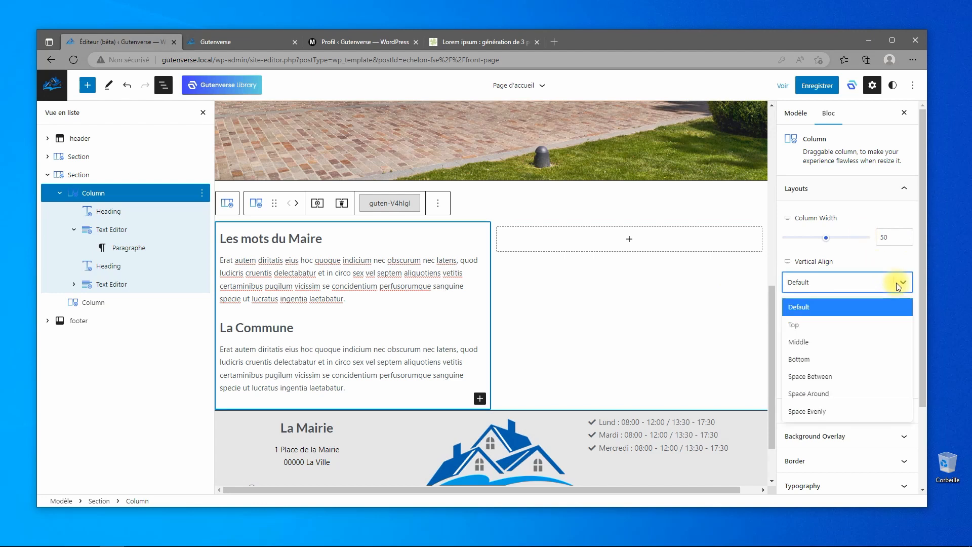
pyautogui.click(839, 324)
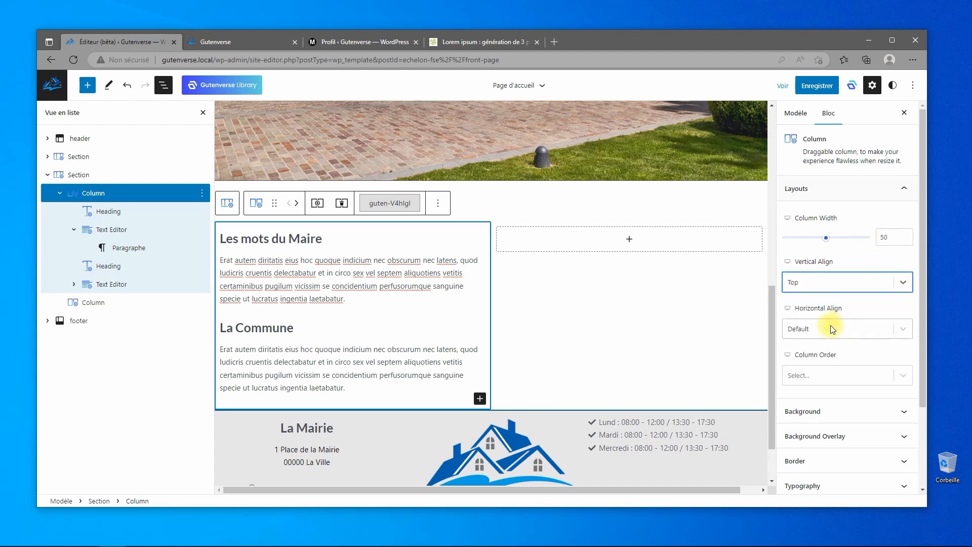
pyautogui.click(897, 330)
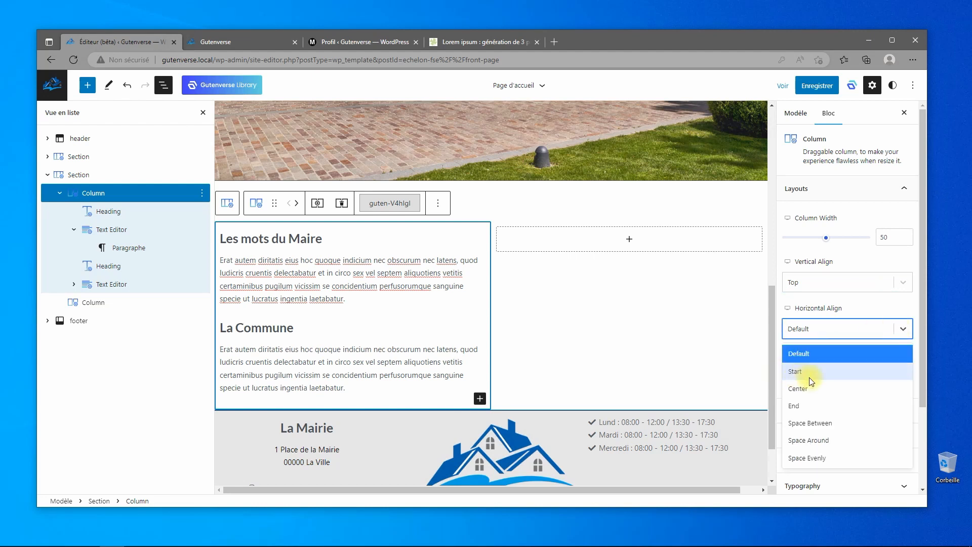
pyautogui.click(867, 310)
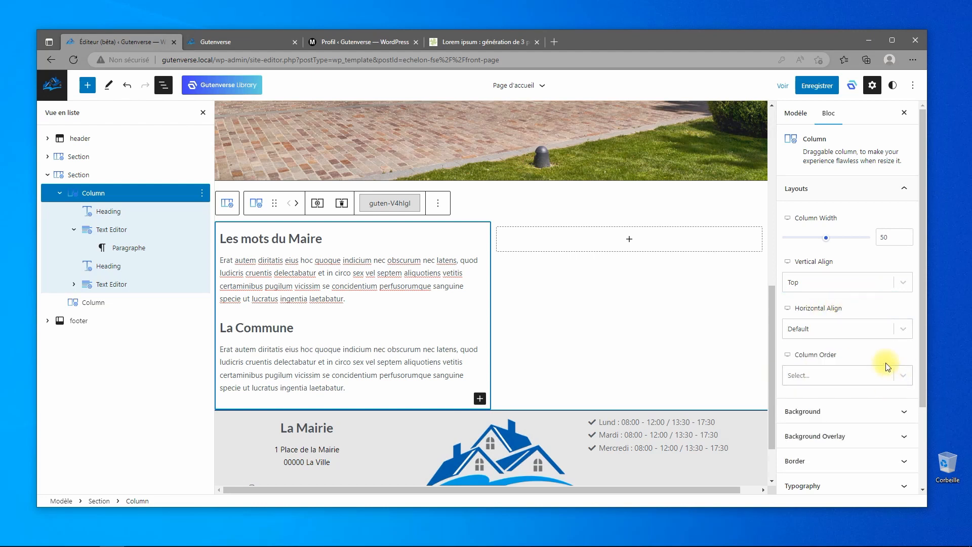
# Give the text column a padding of 20 px on all four sides
pyautogui.scroll(-2, 886, 363)
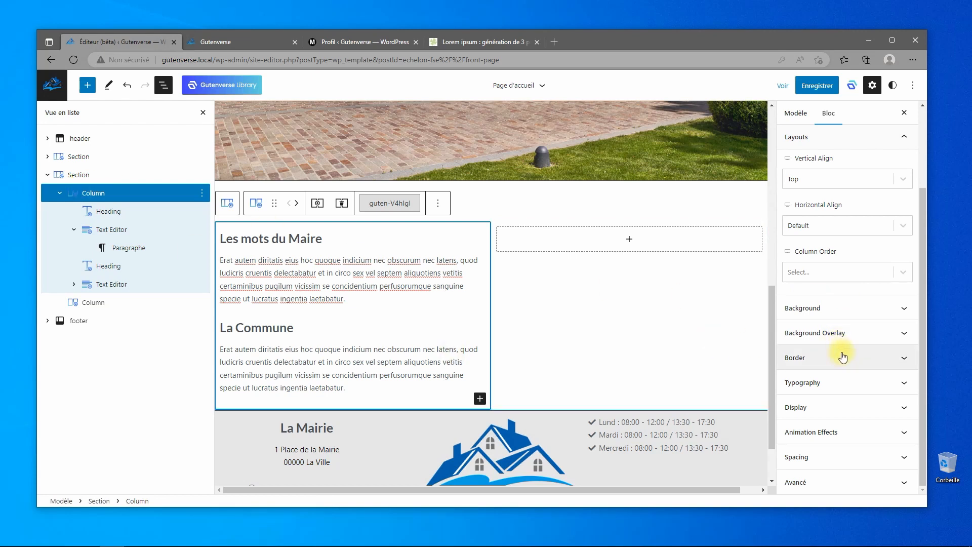
pyautogui.click(843, 460)
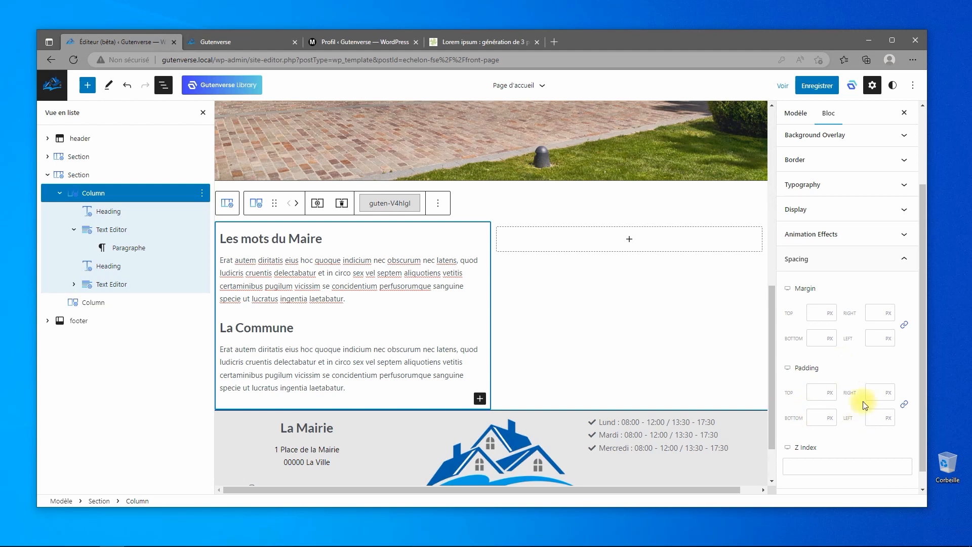
pyautogui.click(814, 394)
pyautogui.write('20')
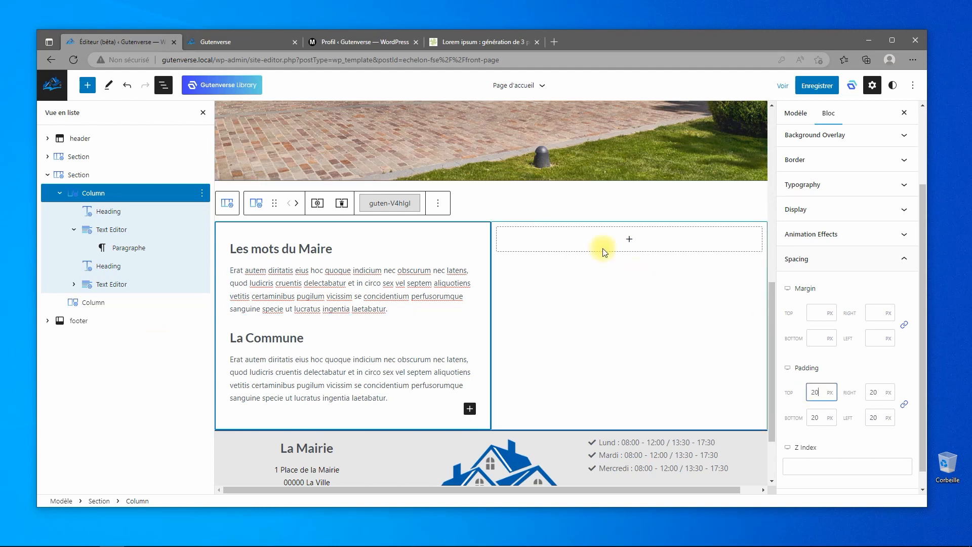
# Insert a Gutenverse Gallery block in the section's empty second column
pyautogui.click(59, 194)
pyautogui.click(82, 211)
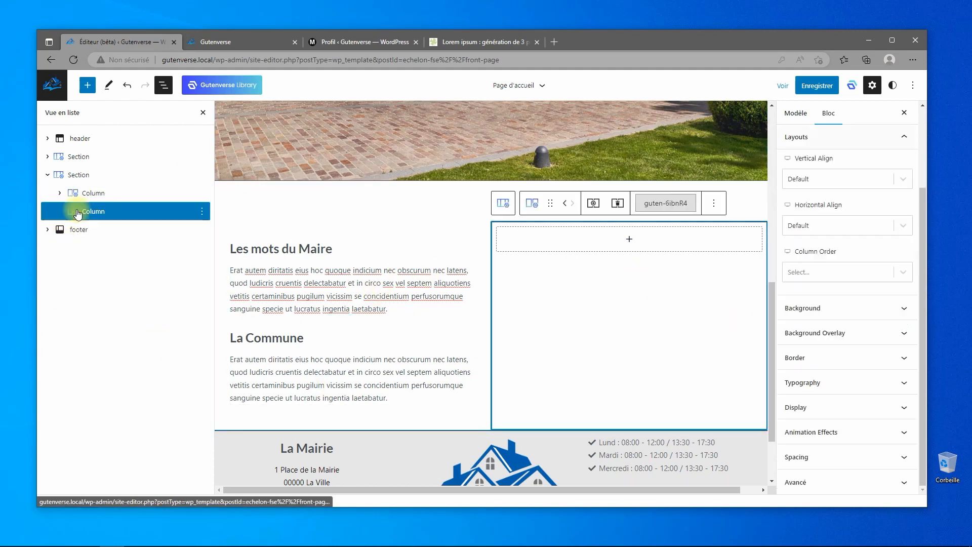
pyautogui.click(630, 241)
pyautogui.write('gal')
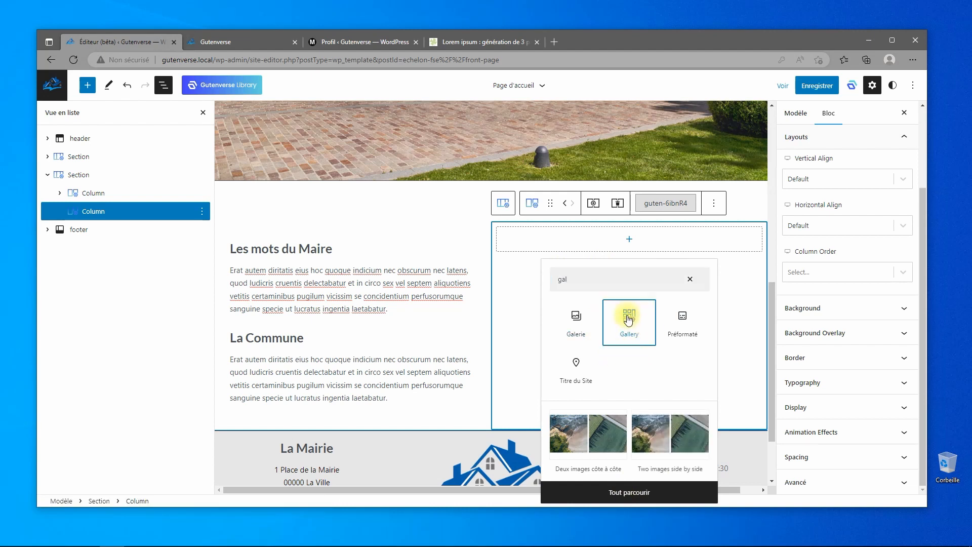
pyautogui.click(628, 318)
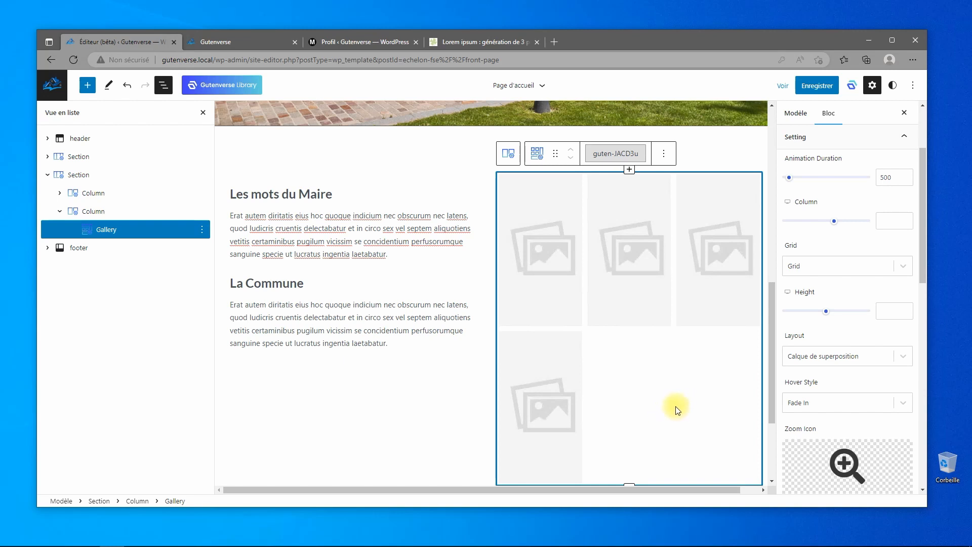
pyautogui.scroll(1, 876, 364)
pyautogui.scroll(1, 877, 368)
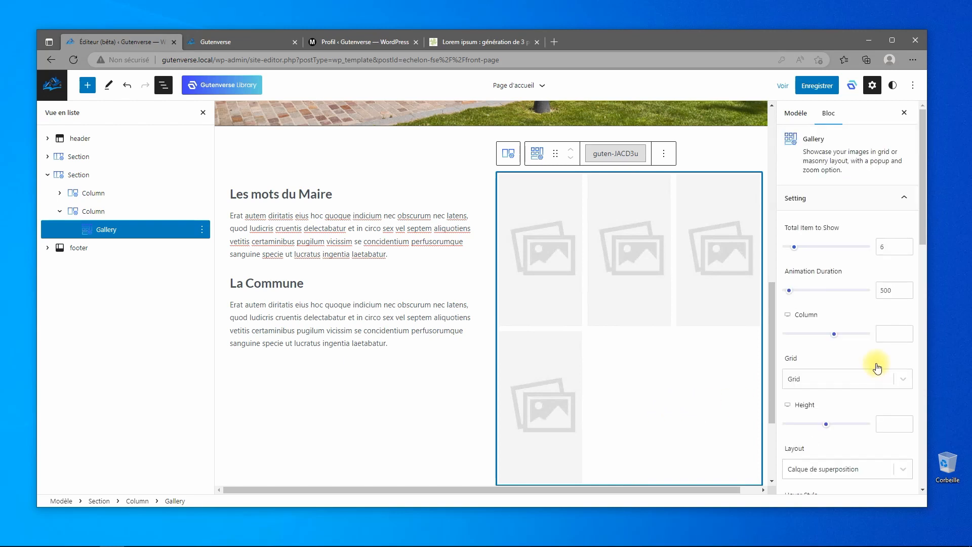
# Remove the items Five, Four and Three from the gallery, keeping only the item Two
pyautogui.click(905, 201)
pyautogui.click(880, 221)
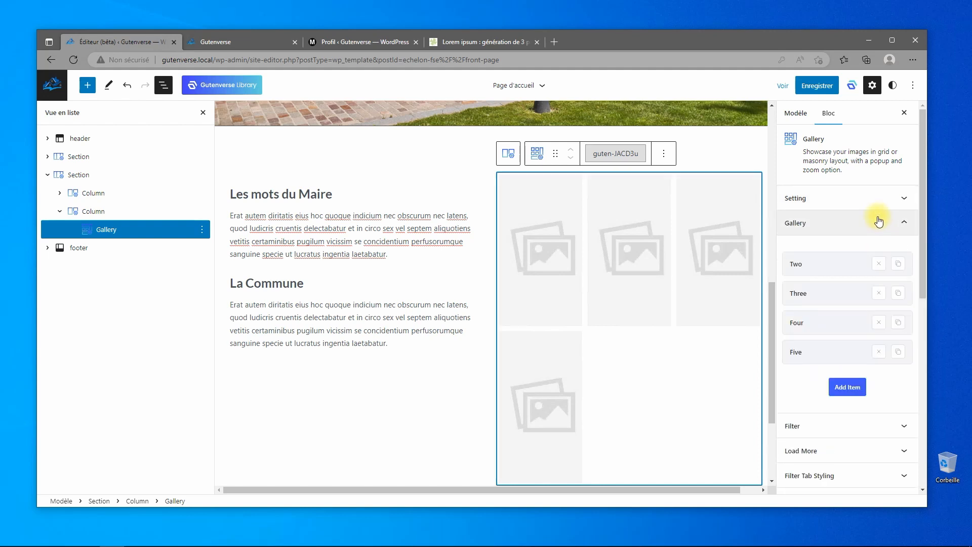
pyautogui.click(879, 352)
pyautogui.click(880, 323)
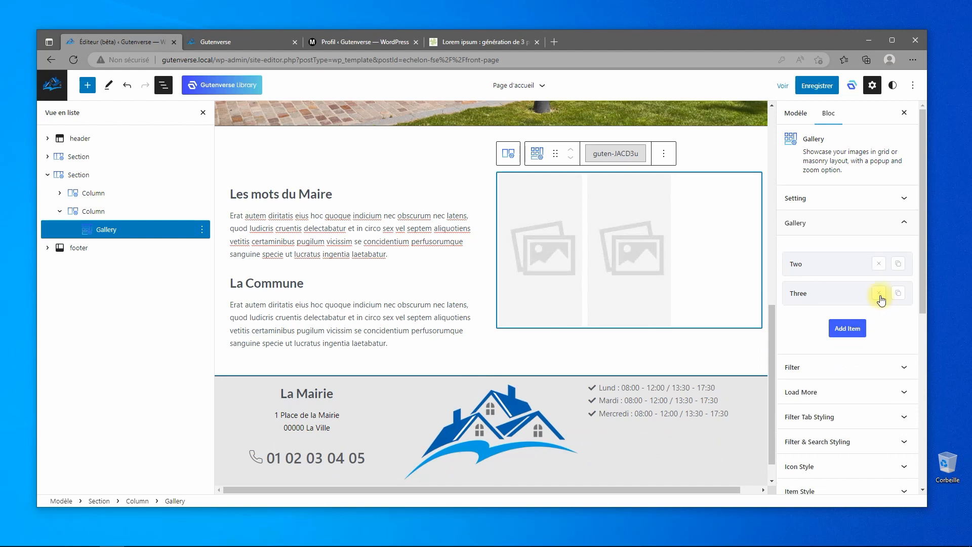
pyautogui.click(879, 293)
# Rename the remaining gallery item to 1, assign it Photo-1.jpg from the media library and title it "Le Centre ville"
pyautogui.click(821, 268)
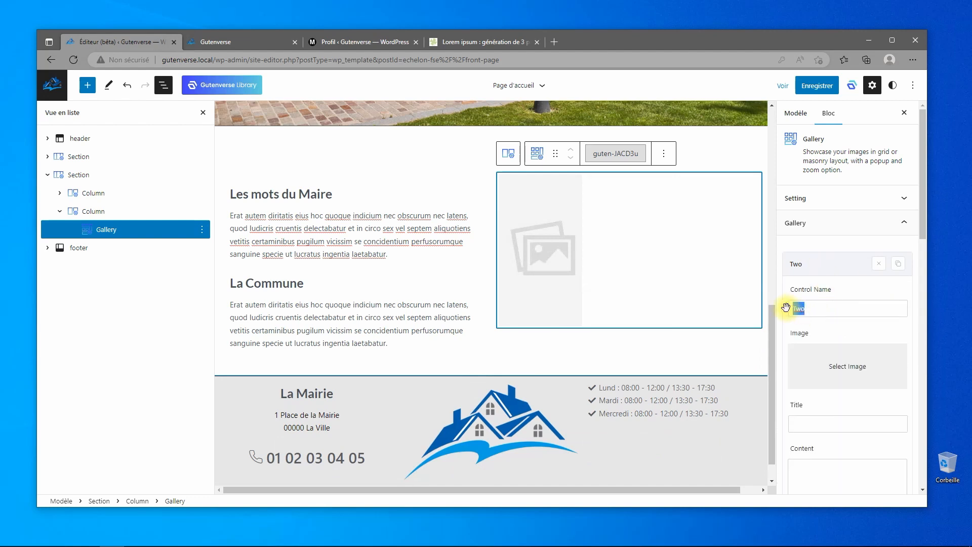
pyautogui.click(847, 375)
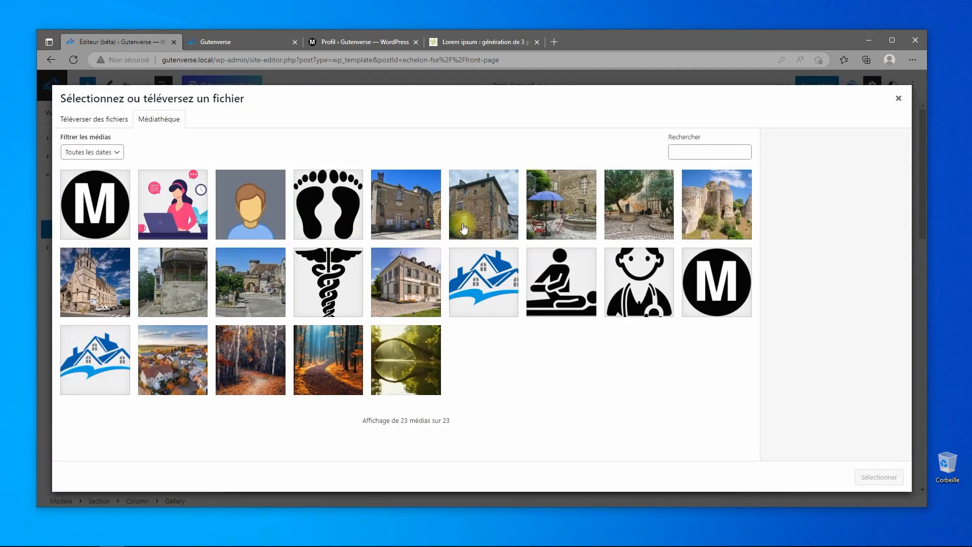
pyautogui.click(252, 285)
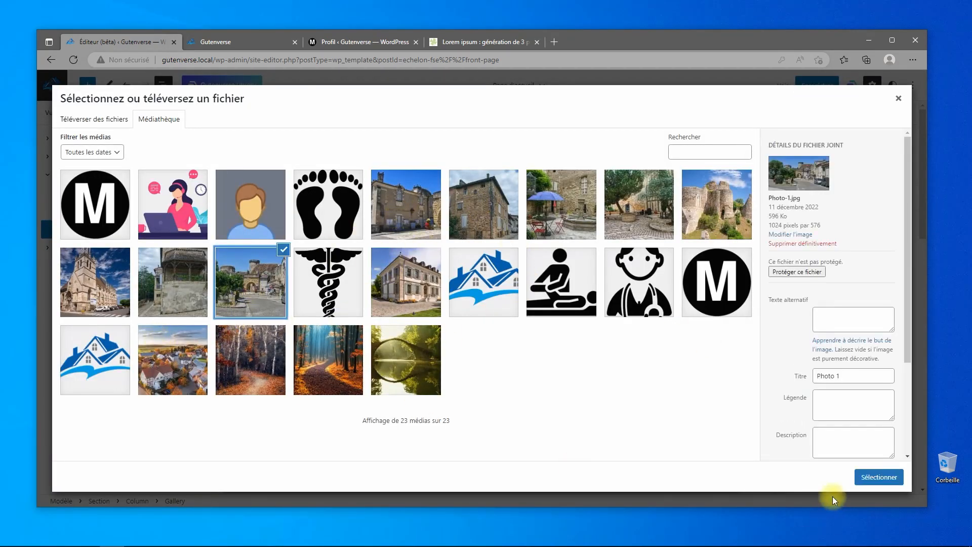
pyautogui.click(879, 477)
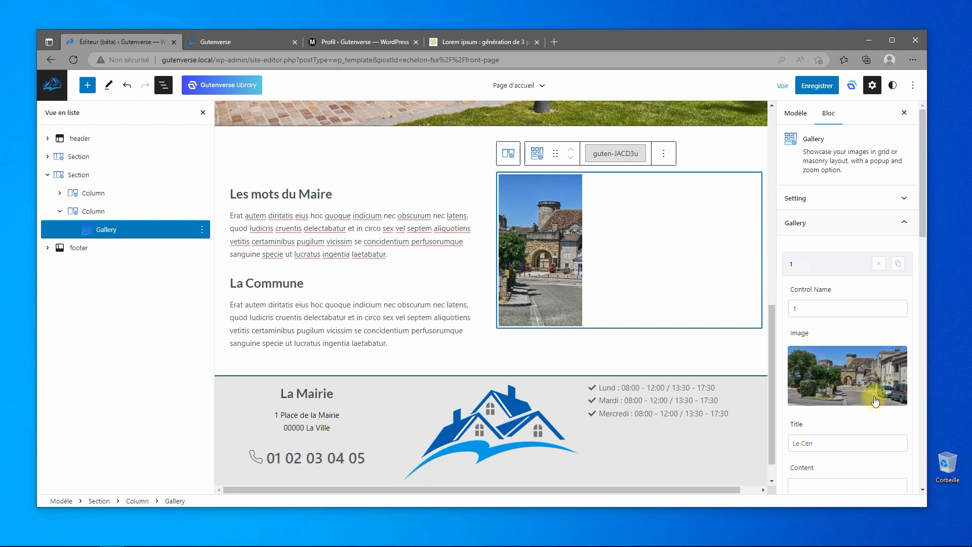
pyautogui.moveTo(874, 393)
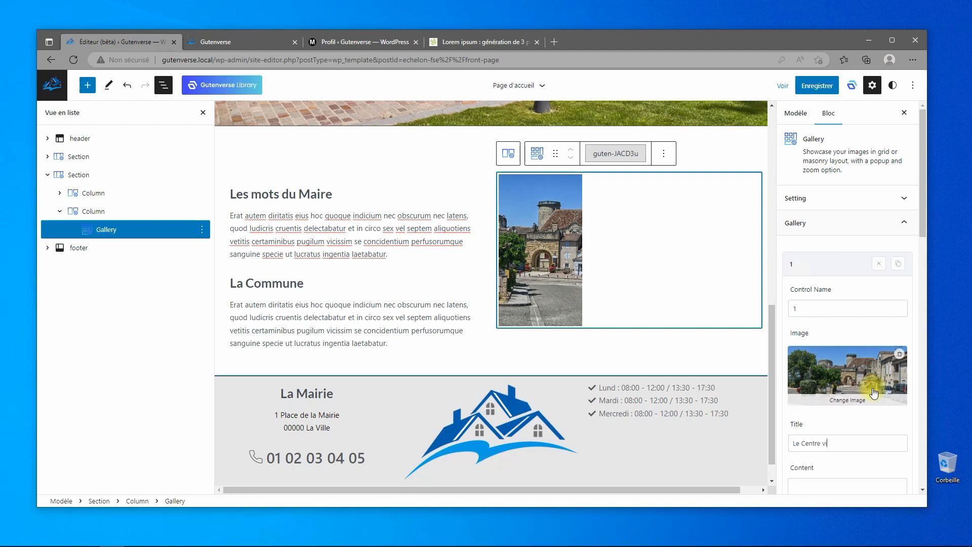
# Try placeholder text as the gallery item's content, preview it over the image and clear it again
pyautogui.scroll(-2, 874, 393)
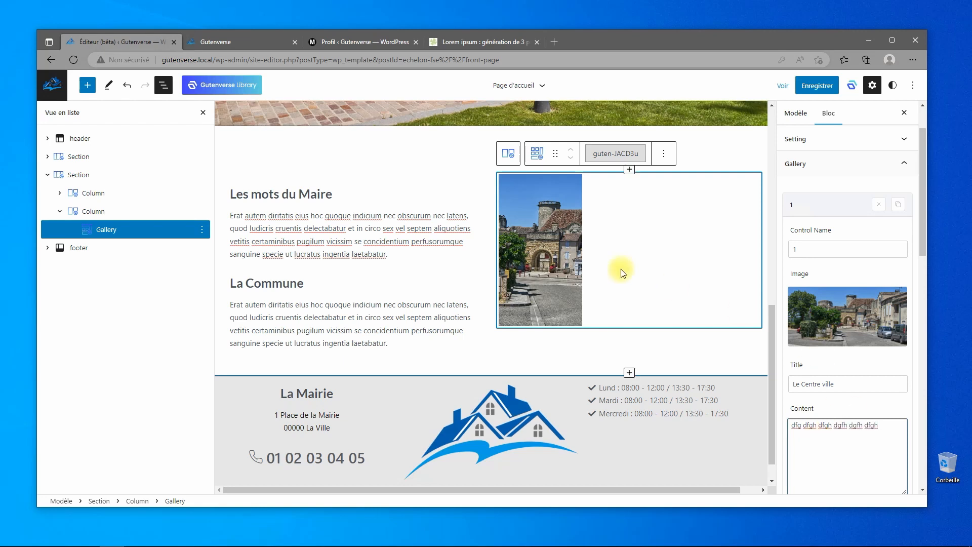
pyautogui.moveTo(571, 284)
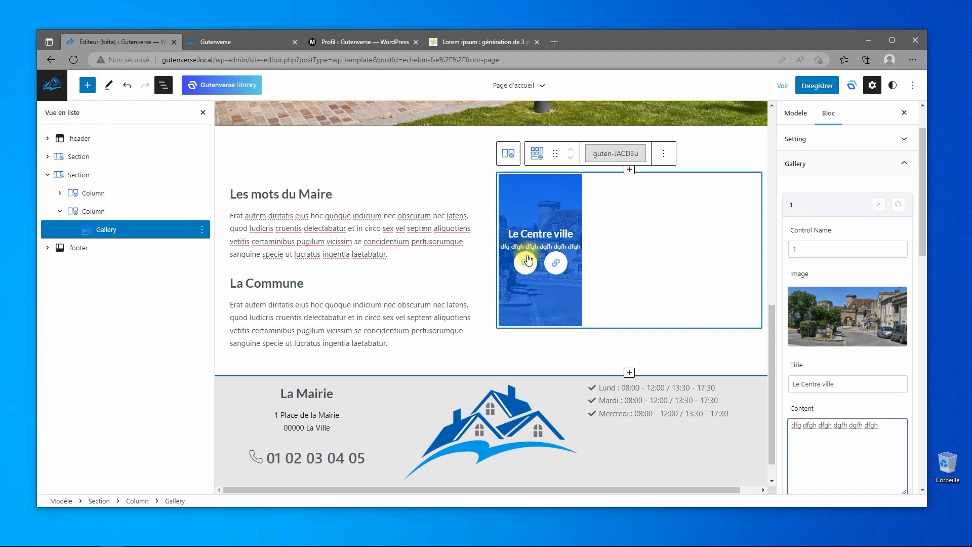
pyautogui.moveTo(879, 425); pyautogui.dragTo(781, 424)
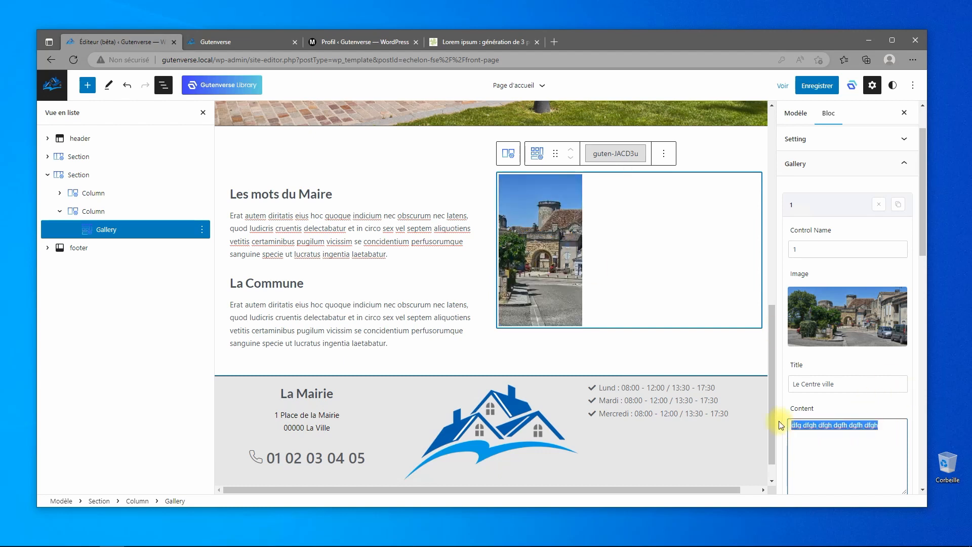
pyautogui.press('BackSpace')
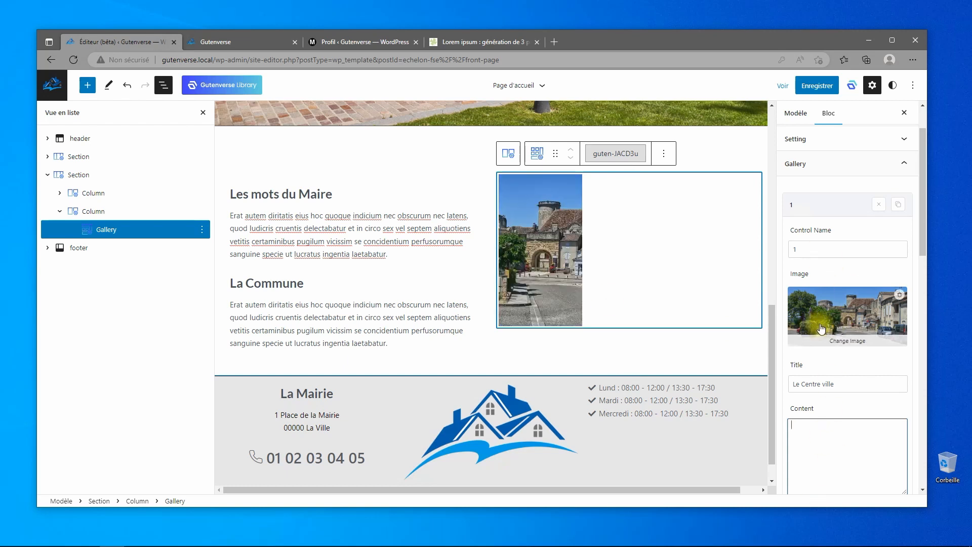
# Try a price of 50€ on the gallery item, preview it over the image and disable the price again
pyautogui.scroll(-2, 816, 324)
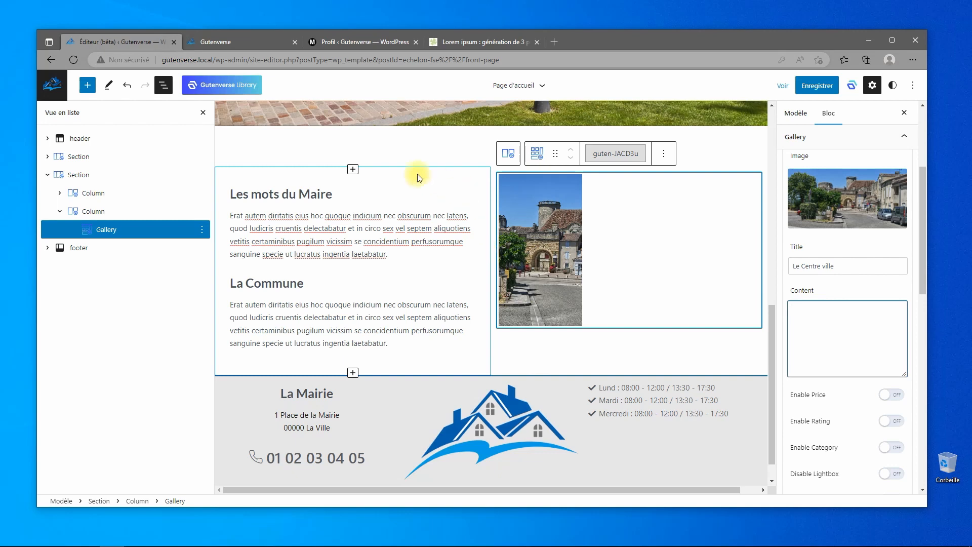
pyautogui.click(893, 395)
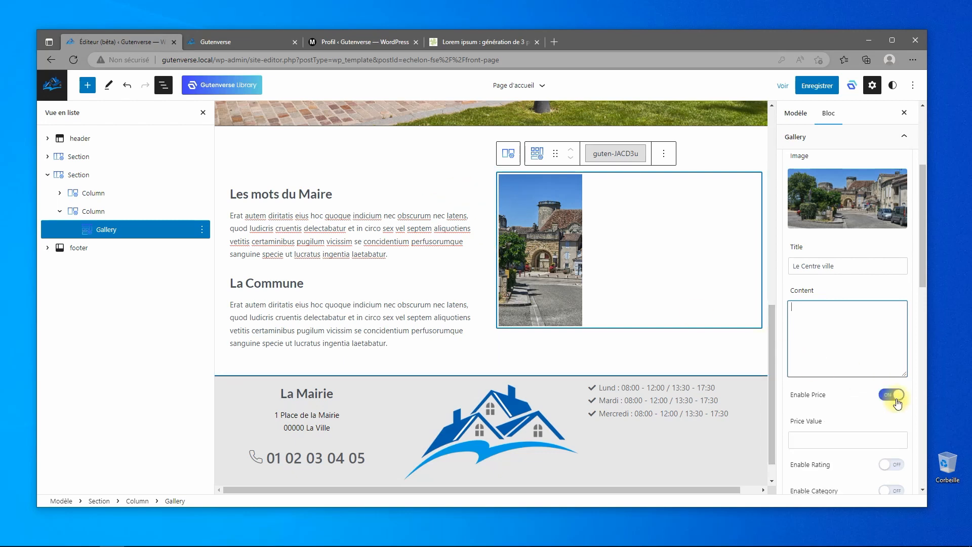
pyautogui.click(830, 437)
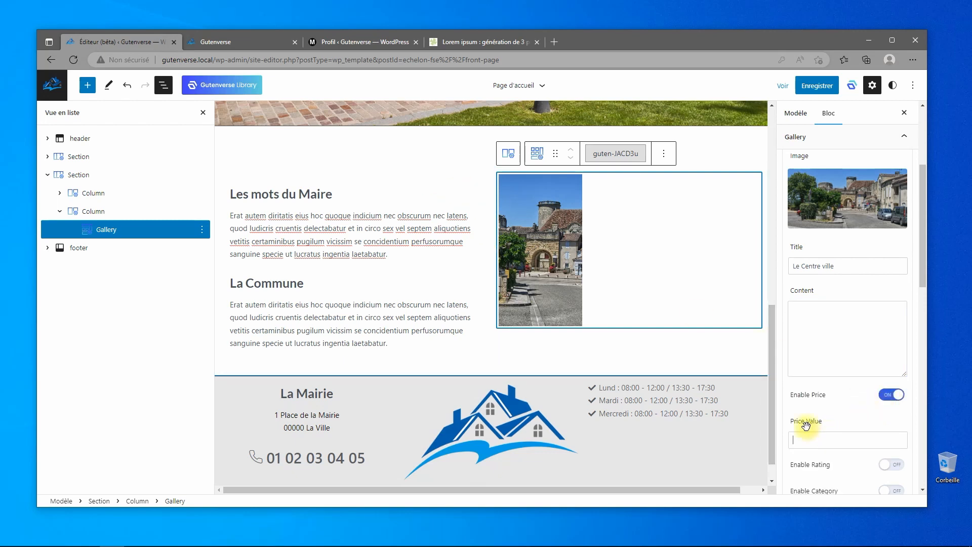
pyautogui.write('50')
pyautogui.moveTo(552, 183)
pyautogui.write('€')
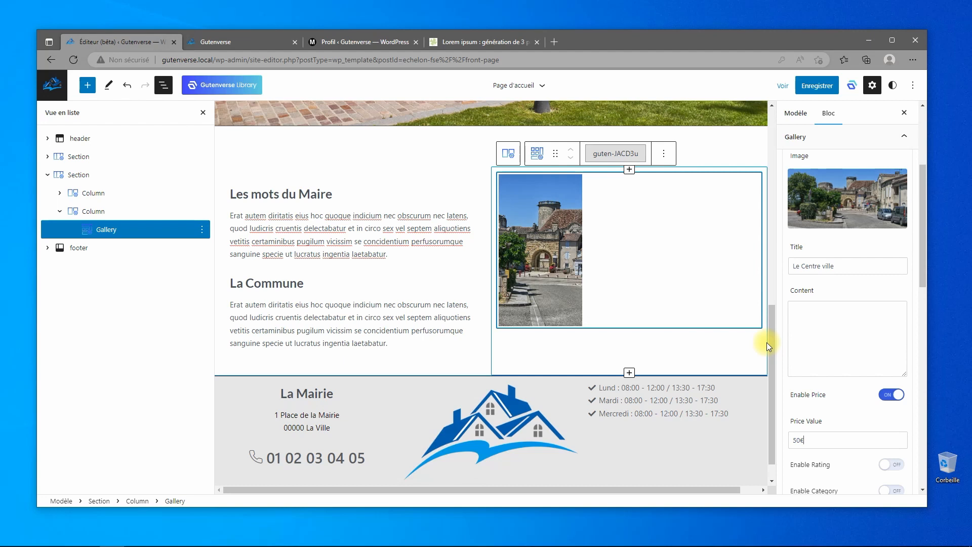
pyautogui.moveTo(544, 209)
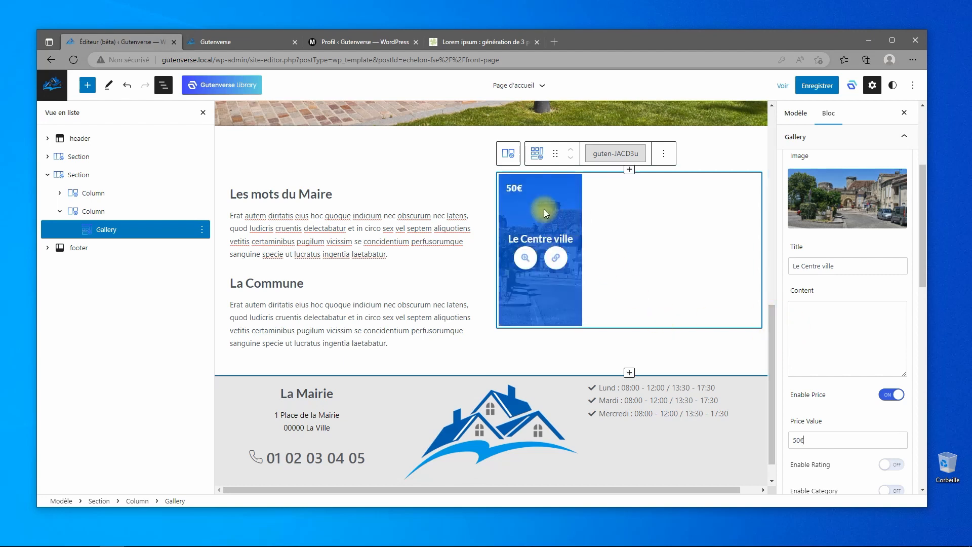
pyautogui.click(892, 394)
# Try a rating of 5 on the gallery item and disable the rating again
pyautogui.scroll(-1, 843, 400)
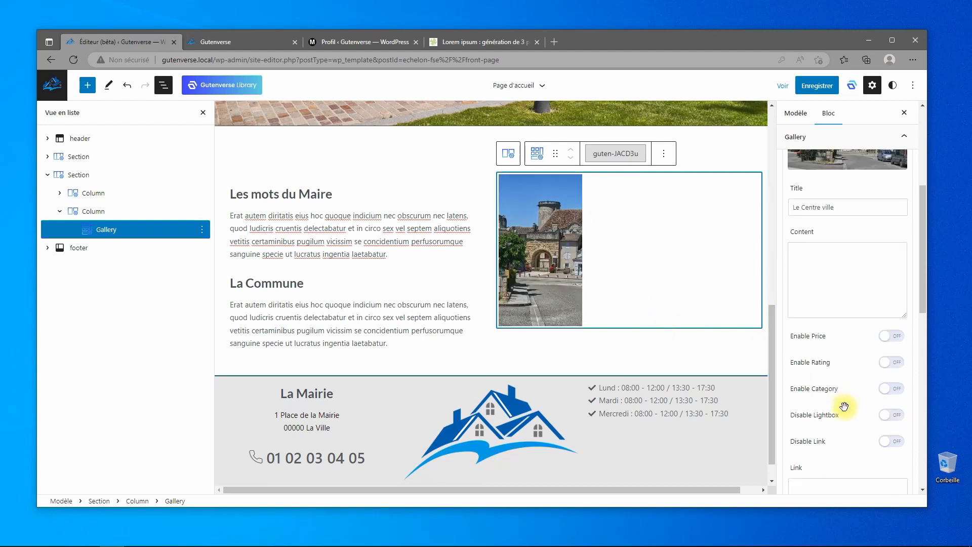
pyautogui.click(898, 363)
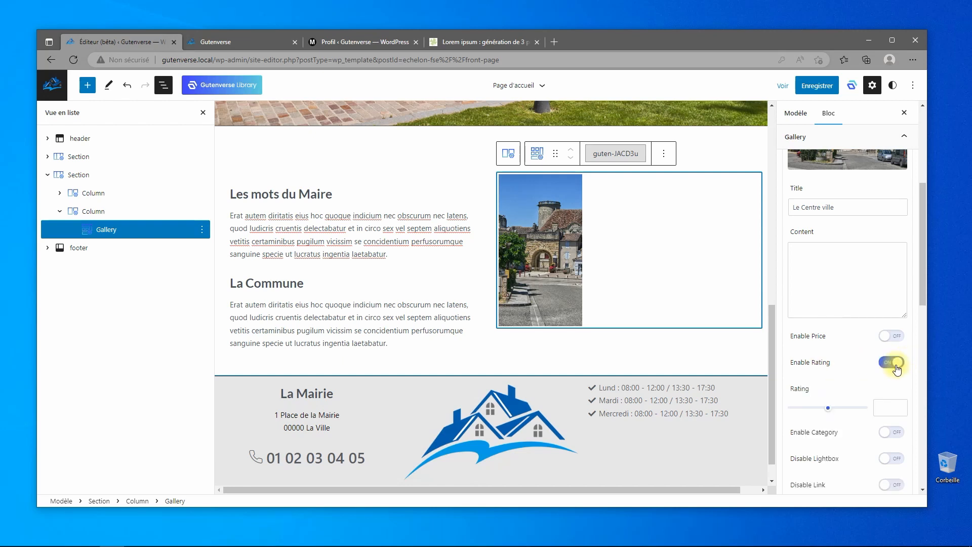
pyautogui.moveTo(832, 409); pyautogui.dragTo(864, 407)
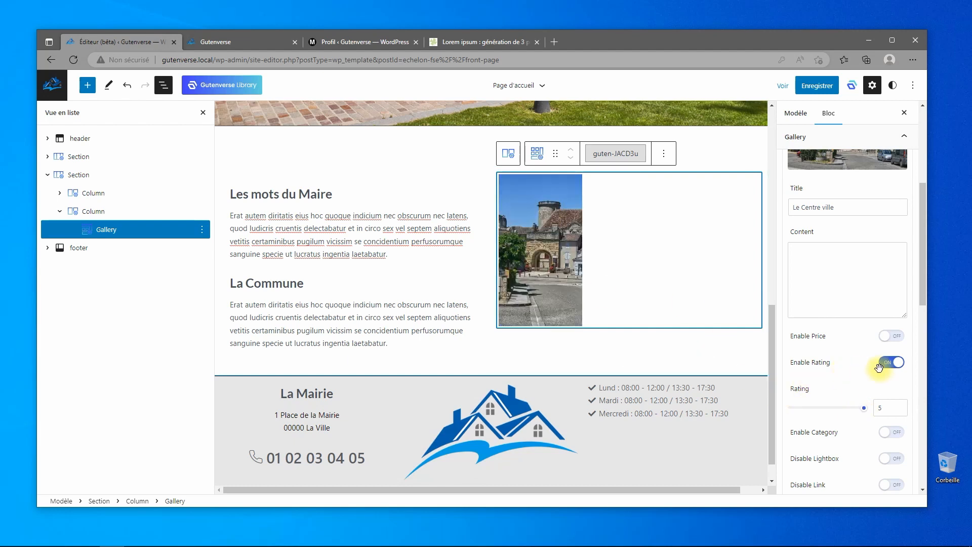
pyautogui.click(890, 365)
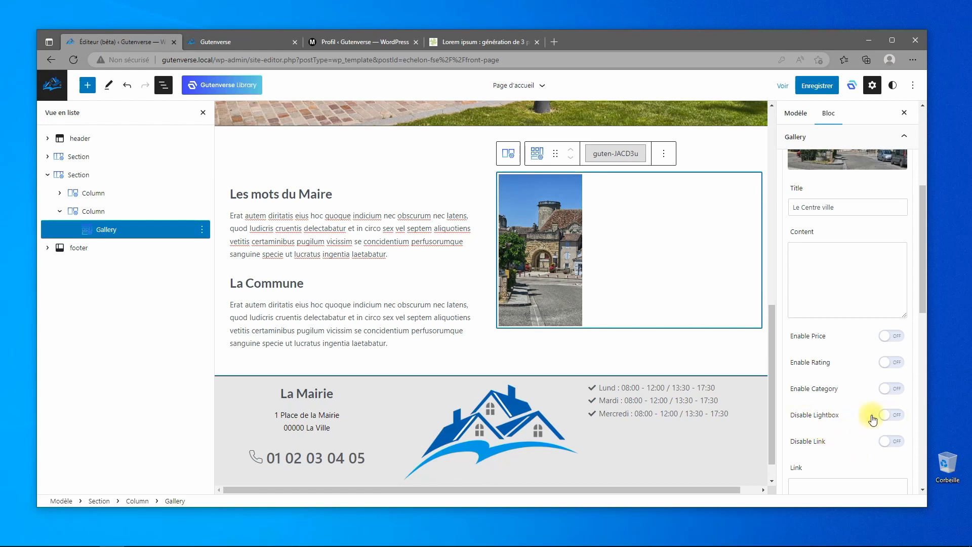
# Disable the link on the "Le Centre ville" gallery item while keeping its lightbox active
pyautogui.moveTo(537, 263)
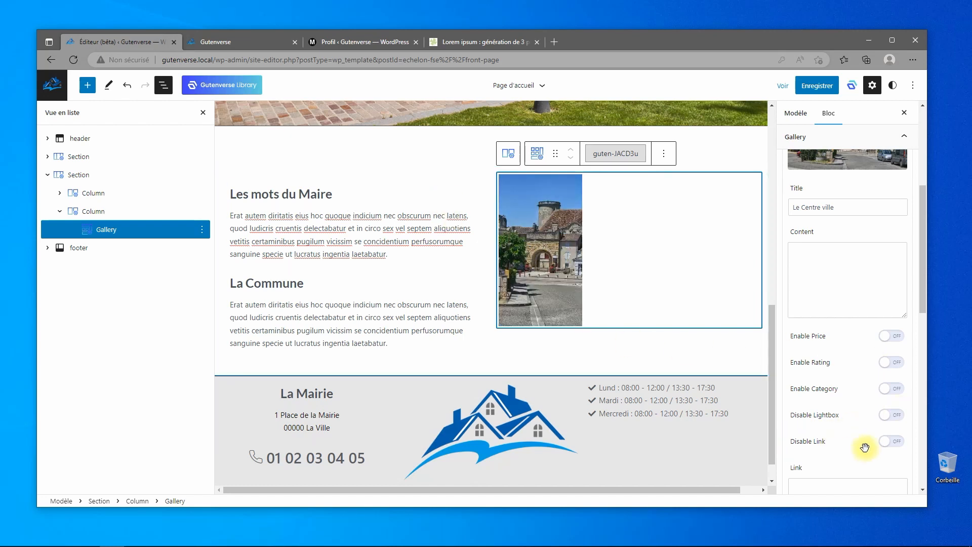
pyautogui.click(892, 442)
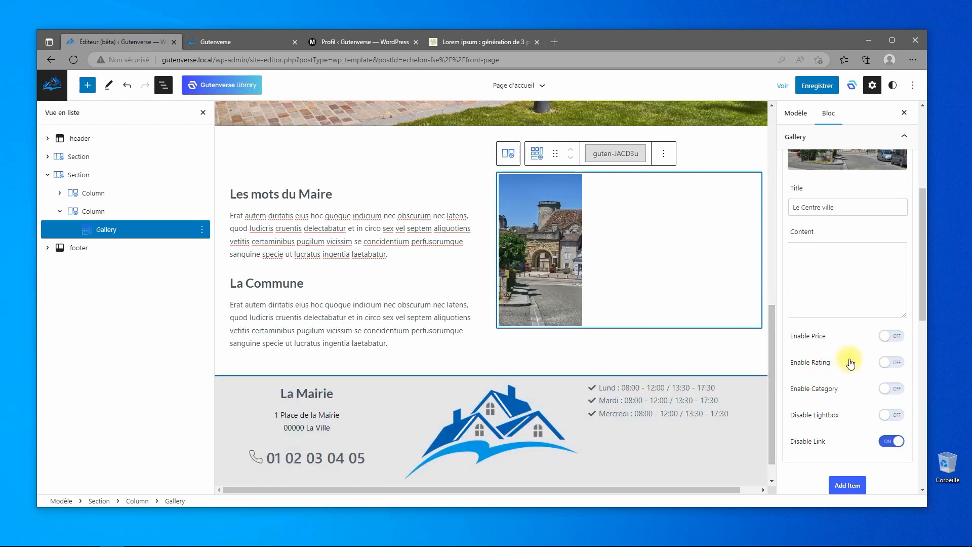
pyautogui.scroll(2, 853, 364)
pyautogui.scroll(1, 853, 358)
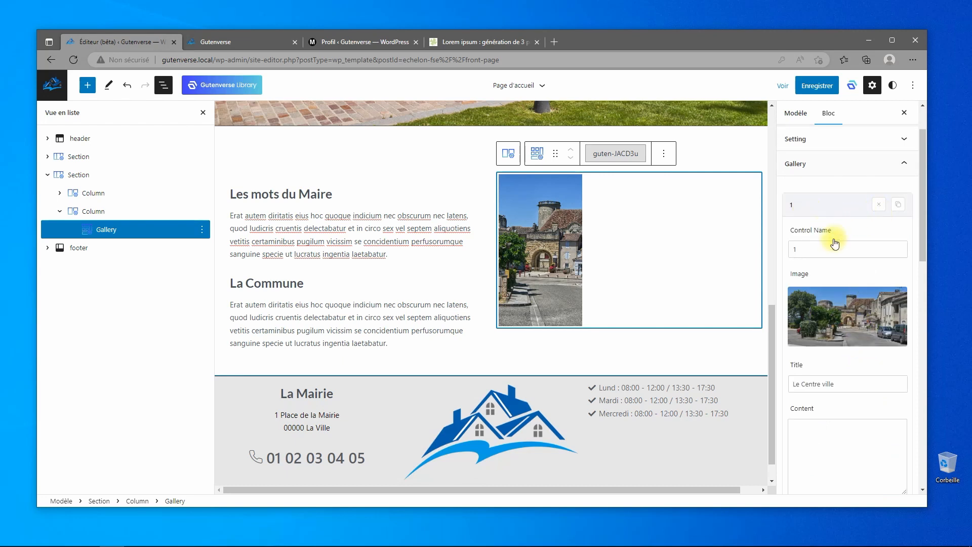
# Duplicate the "Le Centre ville" gallery item five times to make six items
pyautogui.click(899, 206)
pyautogui.click(899, 206)
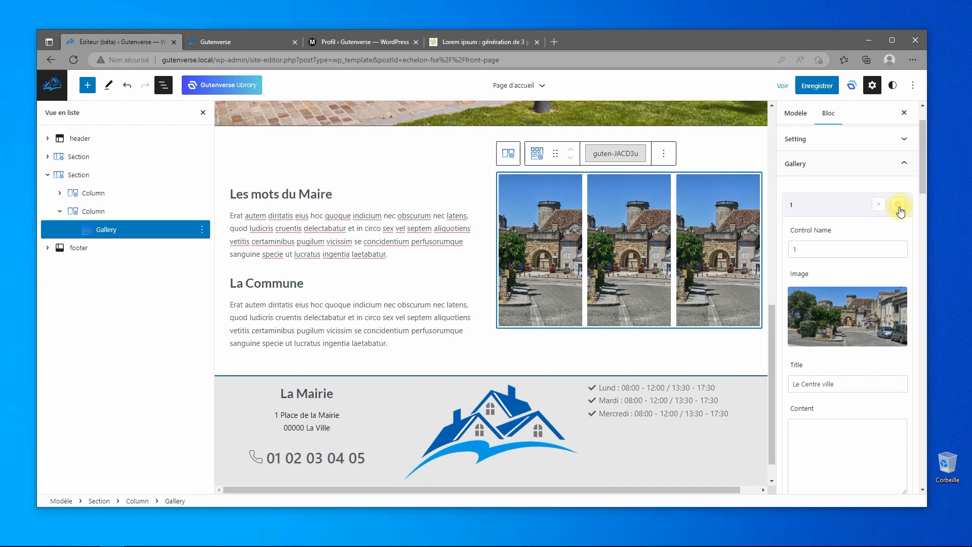
pyautogui.click(899, 206)
pyautogui.click(899, 206)
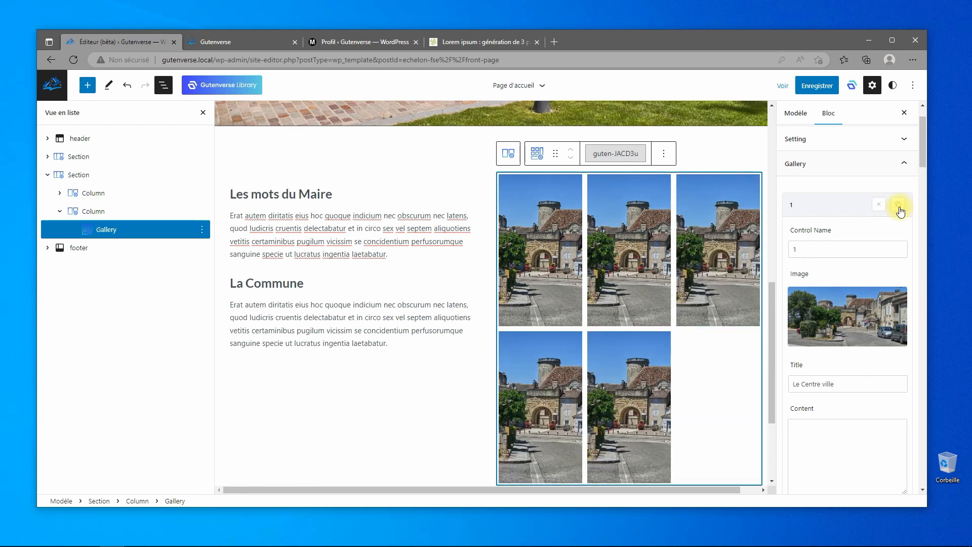
pyautogui.click(899, 207)
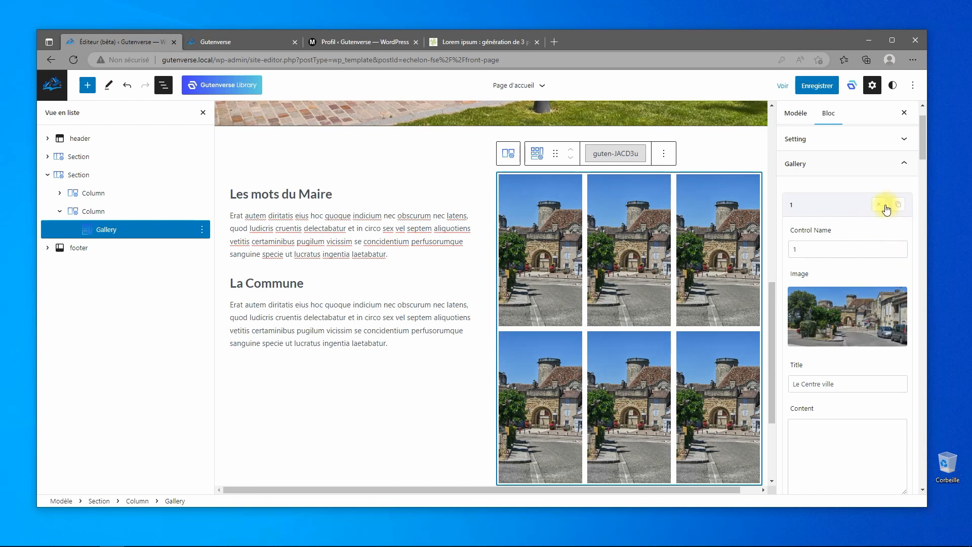
# Replace the second gallery item's image with the roofed stone pavilion photo from the media library
pyautogui.scroll(-6, 856, 223)
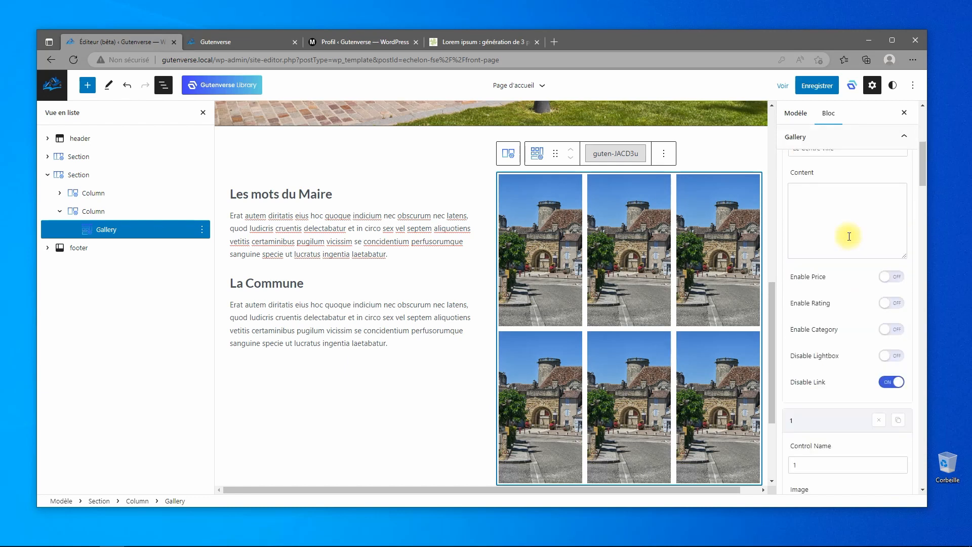
pyautogui.click(846, 411)
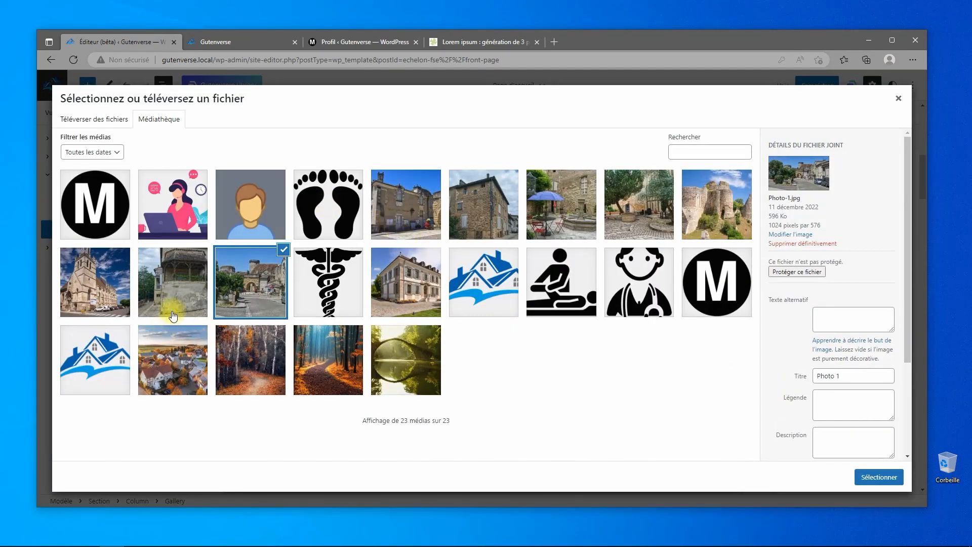
pyautogui.click(173, 281)
pyautogui.click(877, 478)
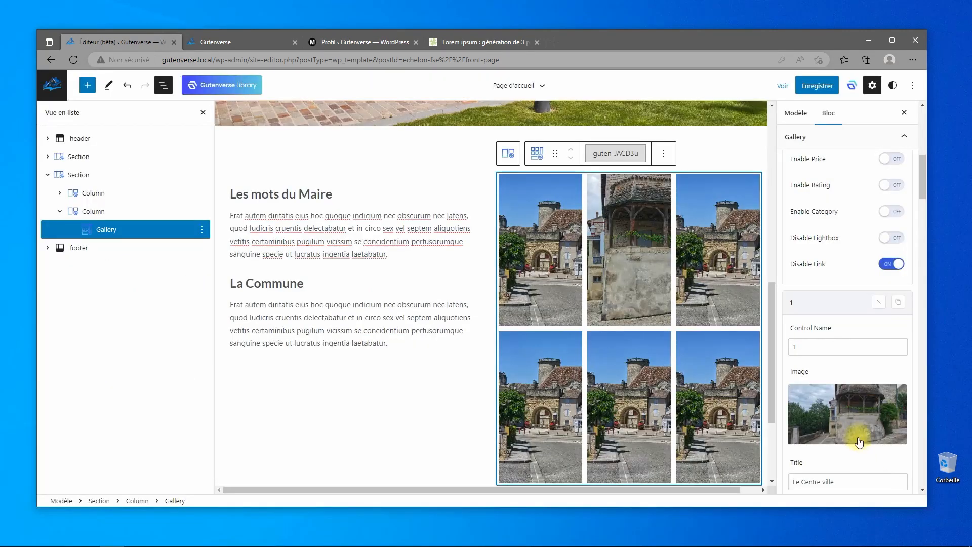
# Replace the third gallery item's image with the church picture Photo-3.jpg from the media library
pyautogui.scroll(4, 856, 436)
pyautogui.scroll(-6, 856, 438)
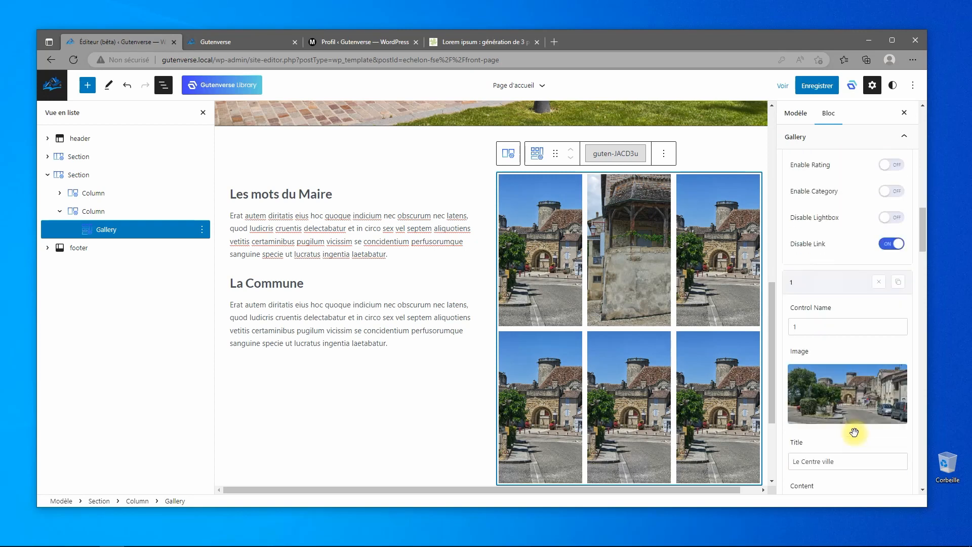
pyautogui.click(848, 393)
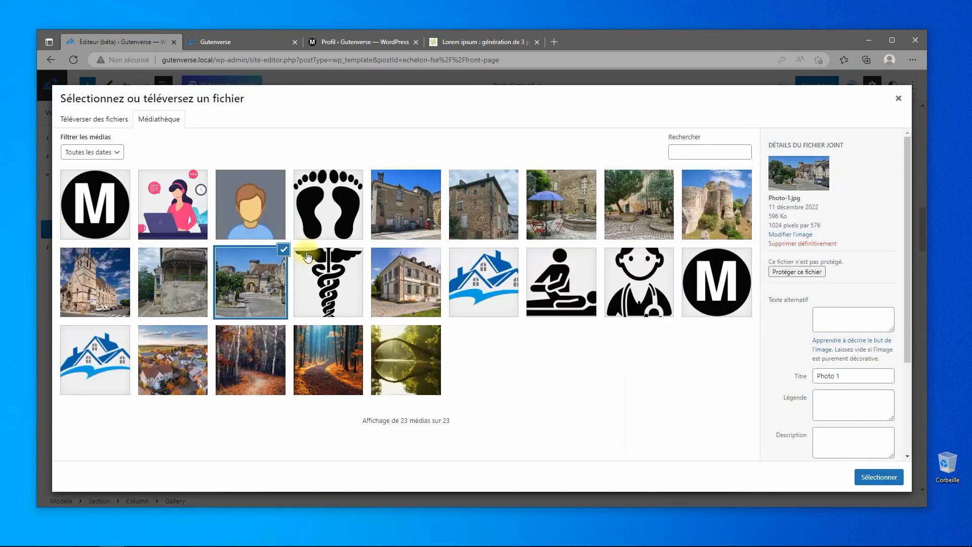
pyautogui.click(86, 278)
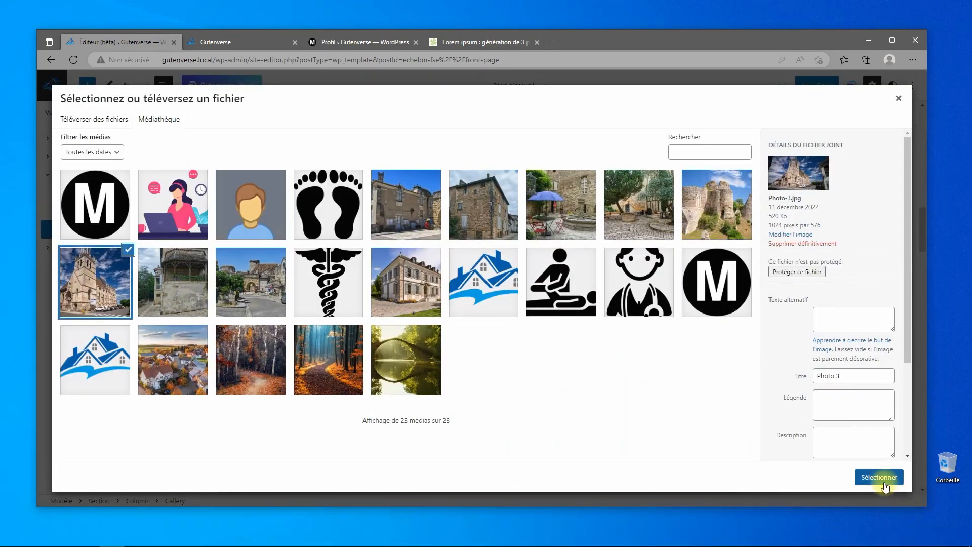
pyautogui.click(880, 477)
# Replace the fourth gallery item's image with the castle ruins picture Photo-4.jpg
pyautogui.scroll(-4, 824, 388)
pyautogui.scroll(-5, 823, 387)
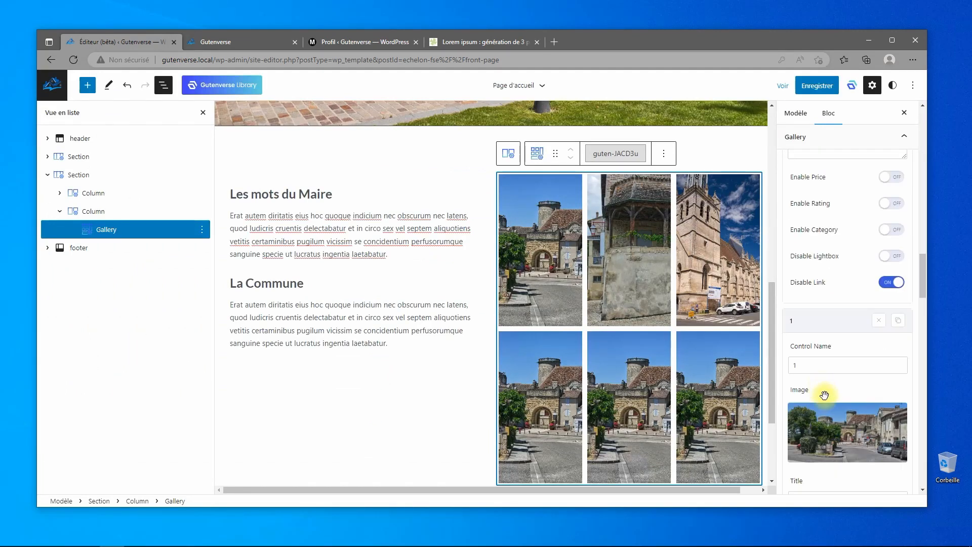
pyautogui.click(828, 412)
pyautogui.click(716, 204)
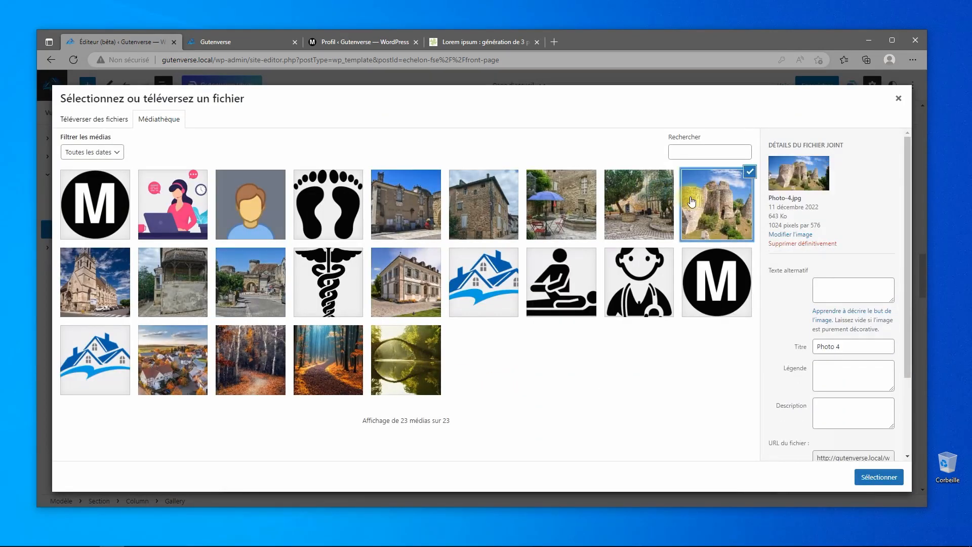
pyautogui.scroll(-5, 845, 423)
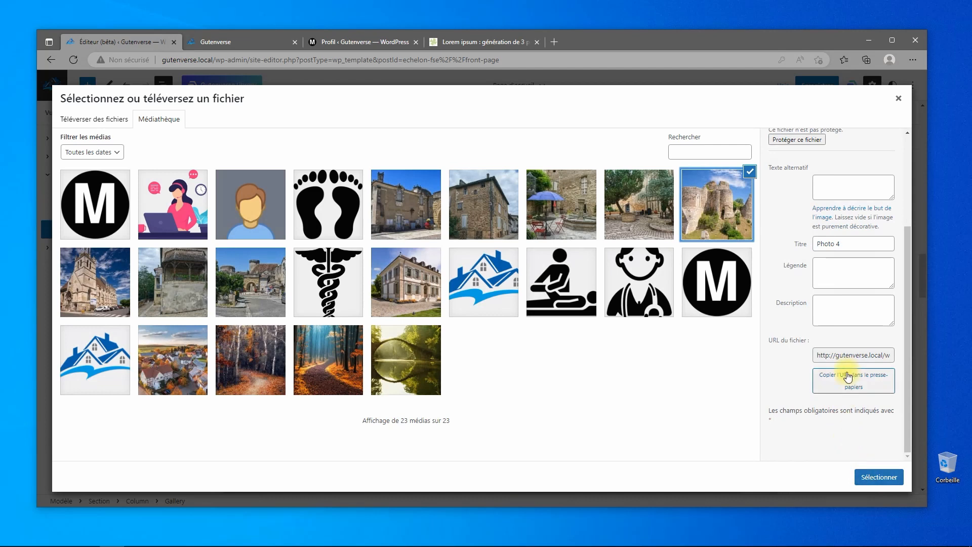
pyautogui.scroll(5, 845, 385)
pyautogui.click(879, 477)
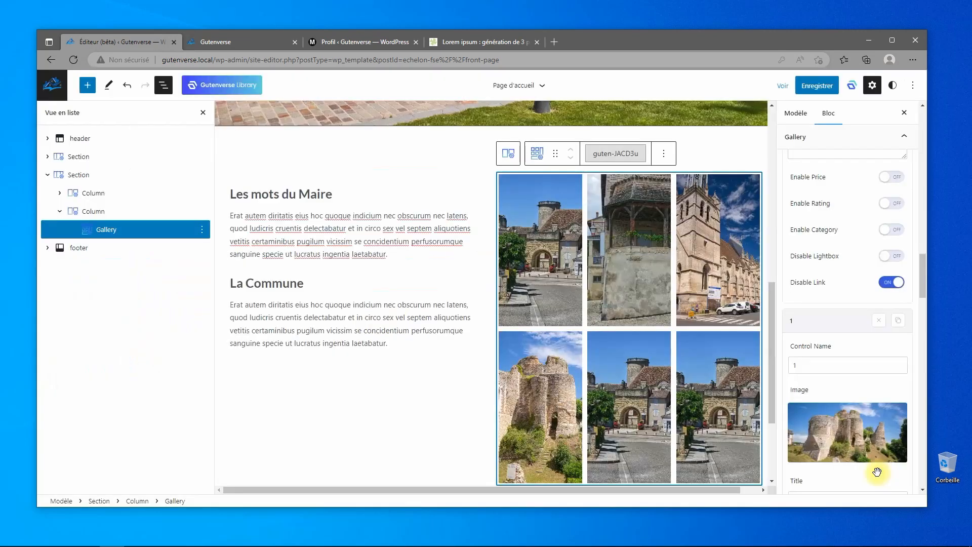
# Replace the fifth gallery item's image with Photo-5.jpg, the courtyard with the well
pyautogui.scroll(-5, 860, 397)
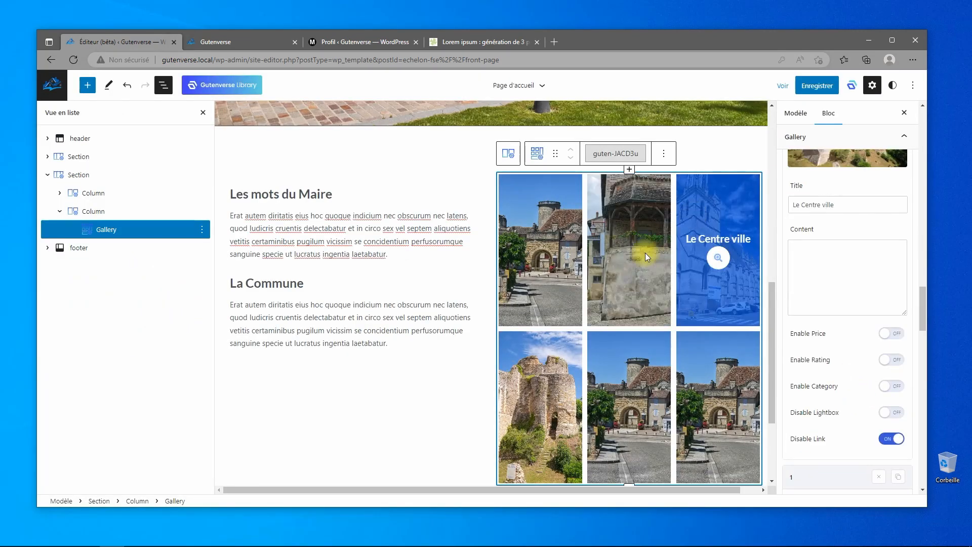
pyautogui.scroll(-3, 831, 373)
pyautogui.scroll(-3, 832, 373)
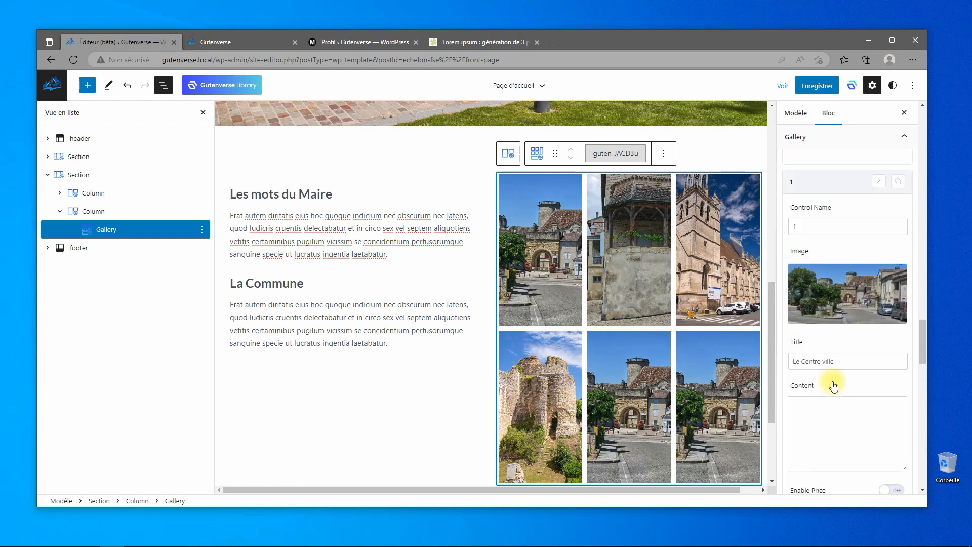
pyautogui.scroll(2, 831, 385)
pyautogui.scroll(-4, 831, 378)
pyautogui.scroll(4, 831, 385)
pyautogui.scroll(-3, 836, 381)
pyautogui.click(849, 304)
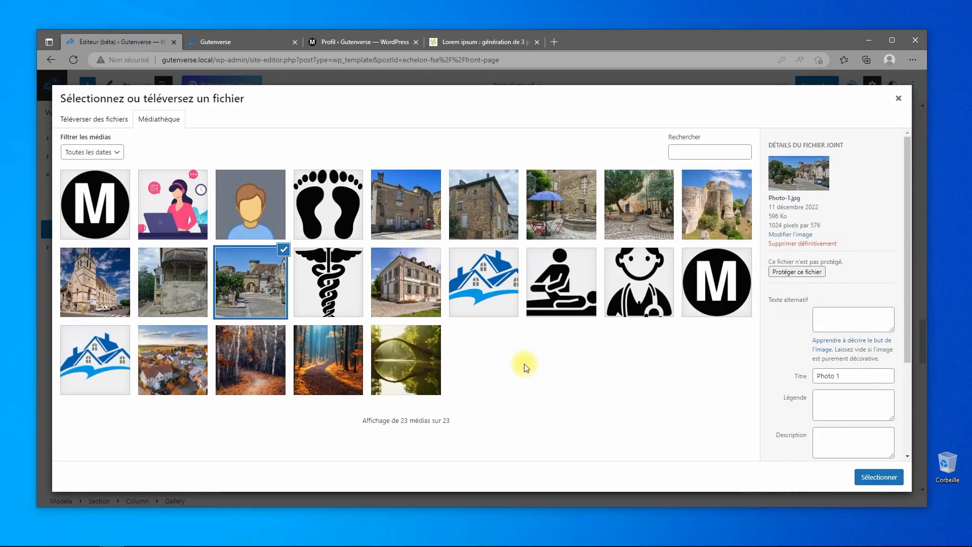
pyautogui.click(640, 210)
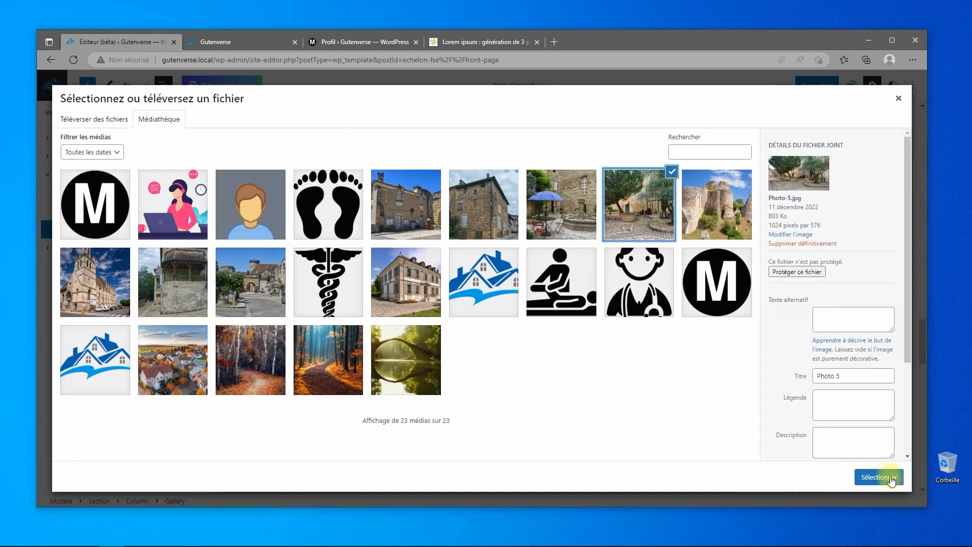
pyautogui.click(880, 477)
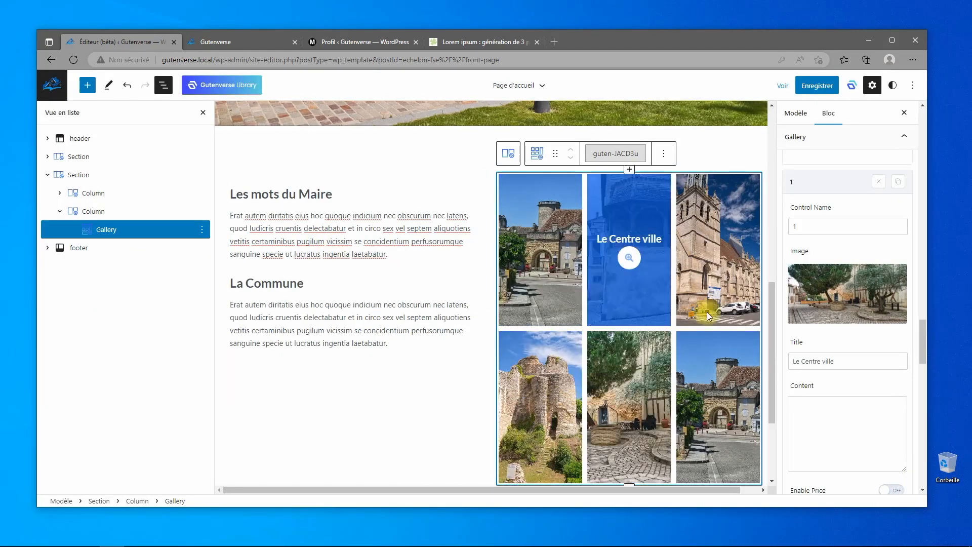
# Replace the sixth gallery item's image with Photo-6.jpg, the terrace with the blue parasol
pyautogui.scroll(-5, 836, 343)
pyautogui.scroll(-2, 838, 391)
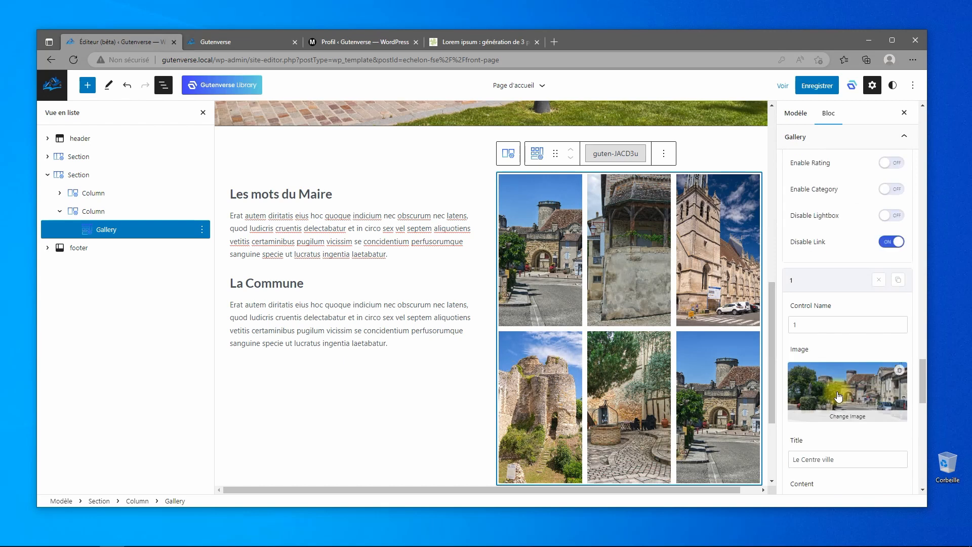
pyautogui.scroll(-4, 839, 397)
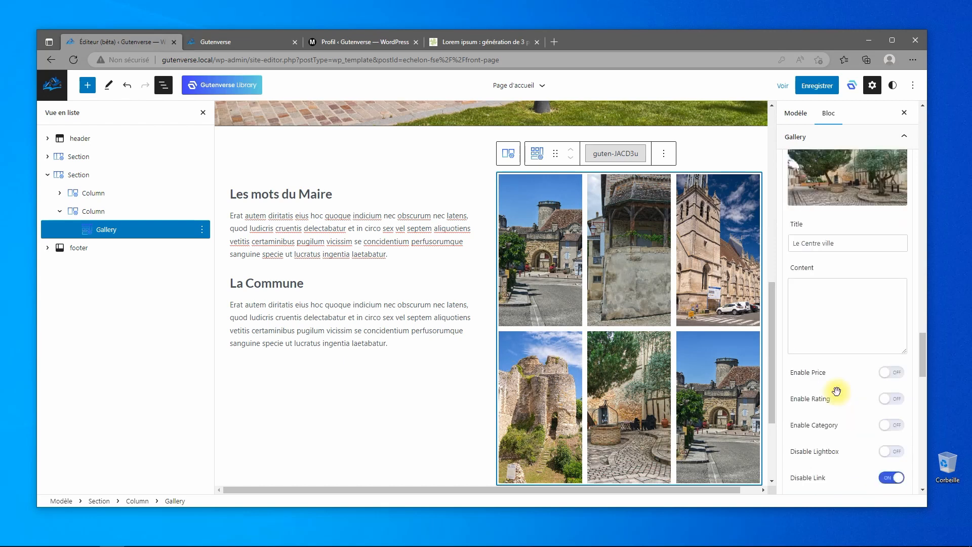
pyautogui.scroll(-5, 837, 391)
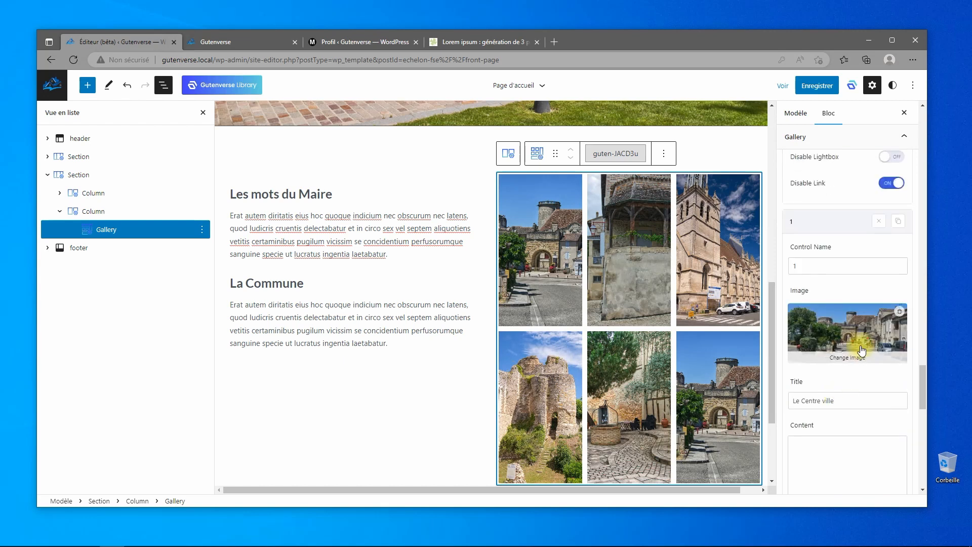
pyautogui.click(863, 351)
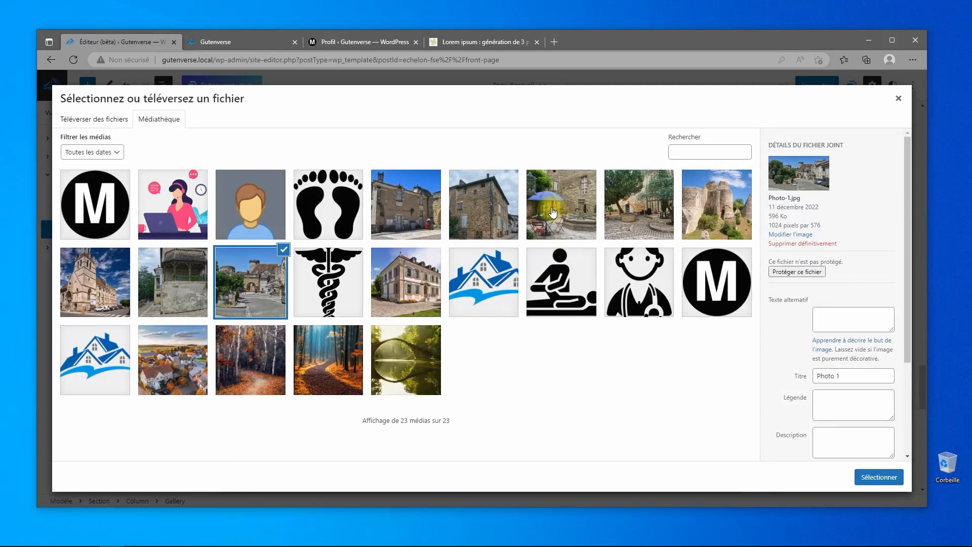
pyautogui.click(553, 213)
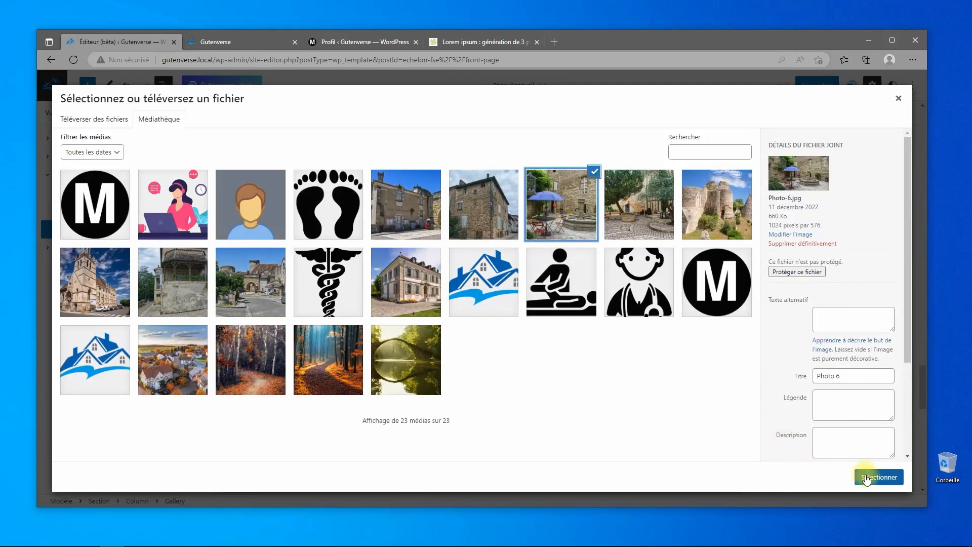
pyautogui.click(878, 477)
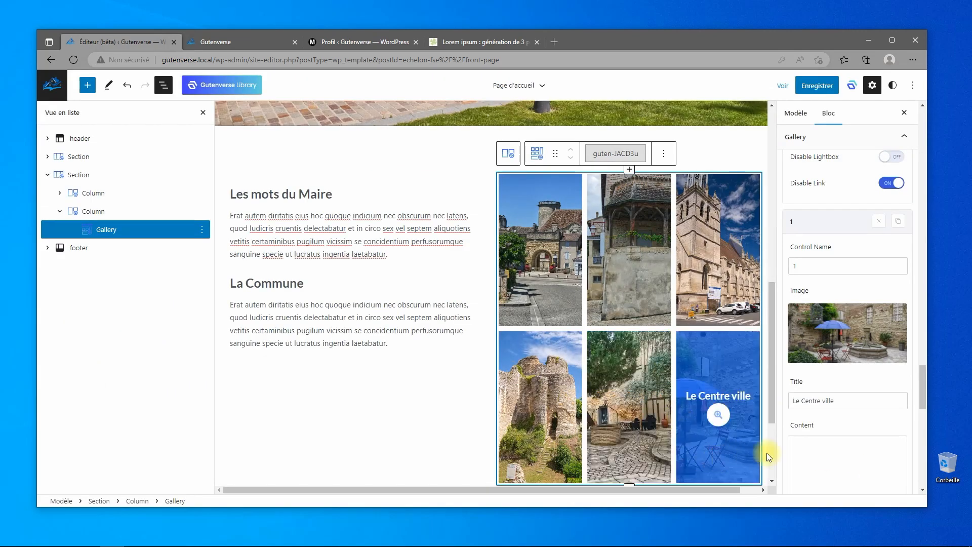
# Try filtering on the gallery, preview the filter list above the photos and disable filtering again
pyautogui.scroll(-1, 809, 415)
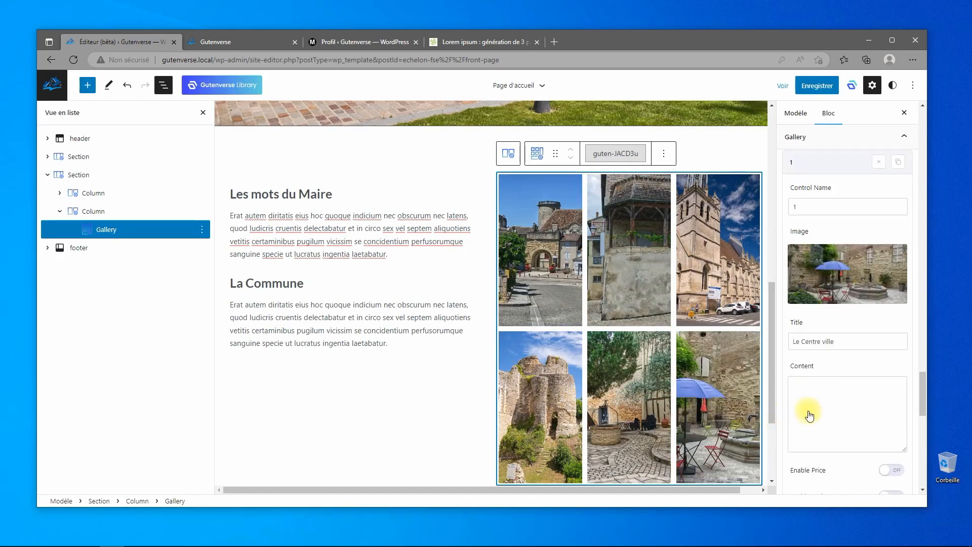
pyautogui.scroll(-2, 809, 413)
pyautogui.scroll(-2, 864, 437)
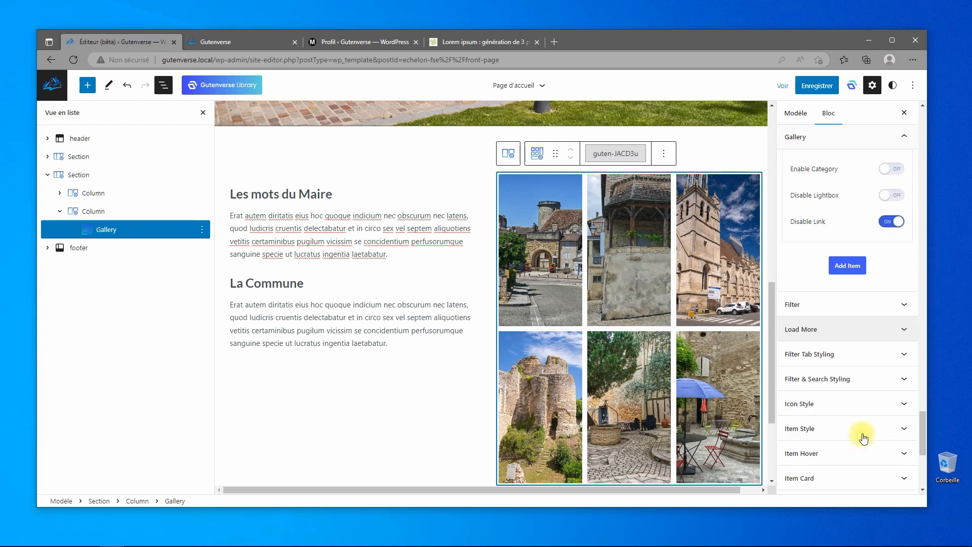
pyautogui.scroll(-4, 845, 303)
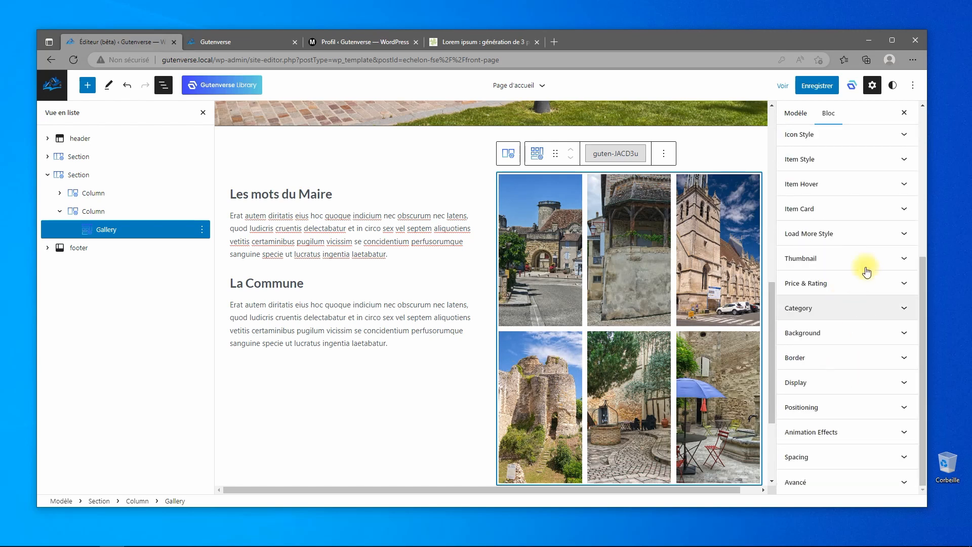
pyautogui.scroll(4, 867, 272)
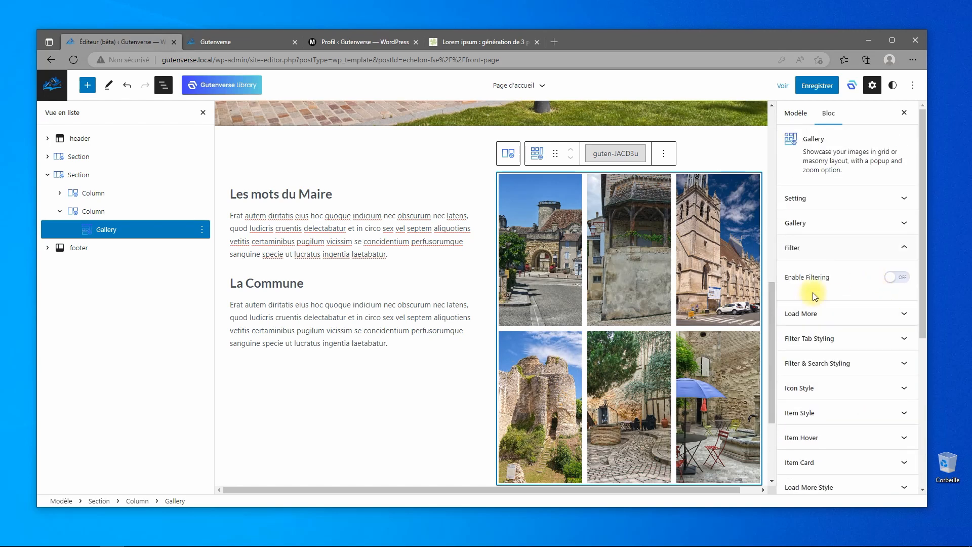
pyautogui.click(899, 279)
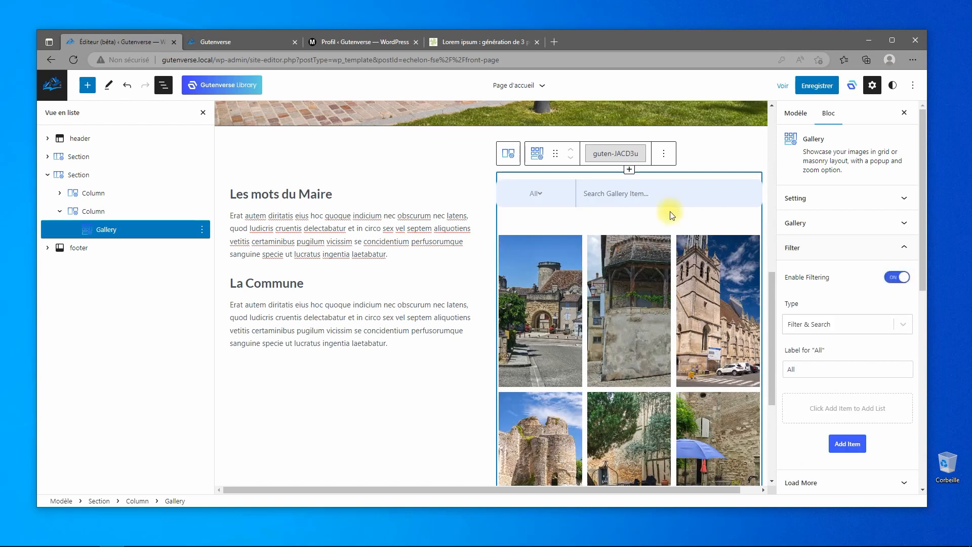
pyautogui.click(535, 195)
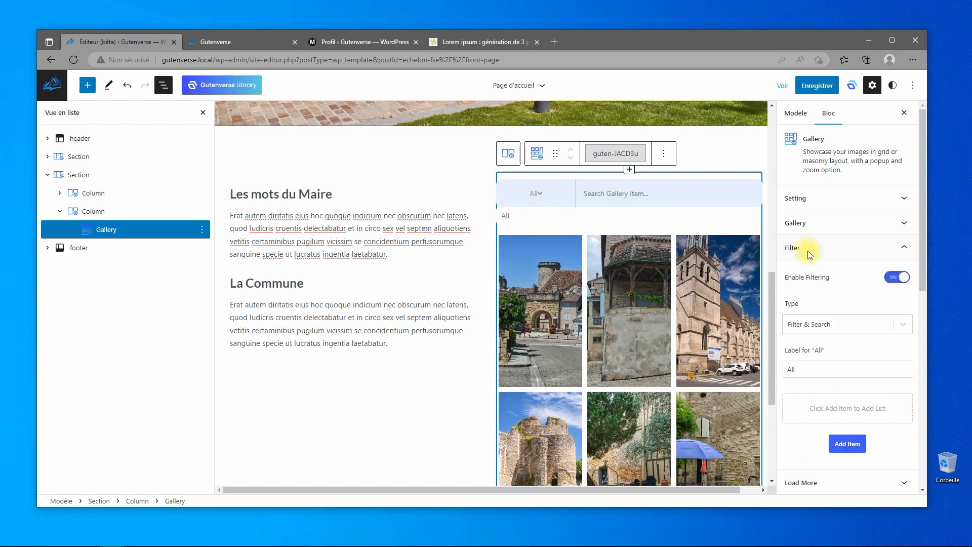
pyautogui.click(897, 278)
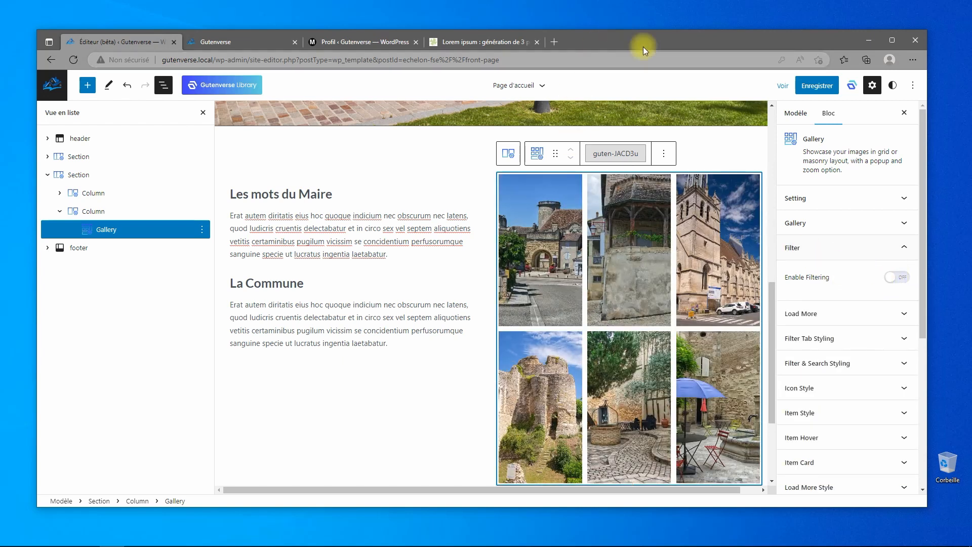
# Save the home page template and view the first gallery photo in the lightbox on the live site
pyautogui.click(811, 85)
pyautogui.click(803, 87)
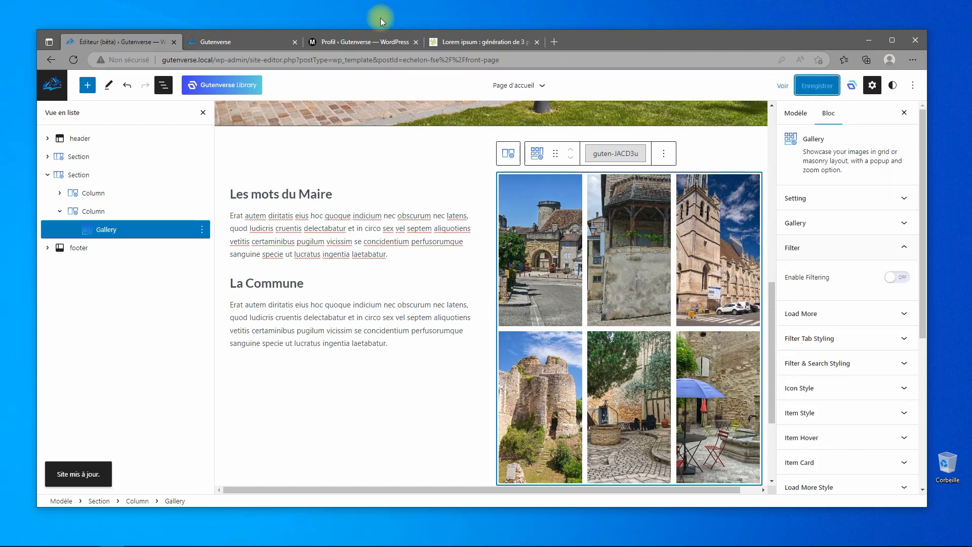
pyautogui.click(247, 38)
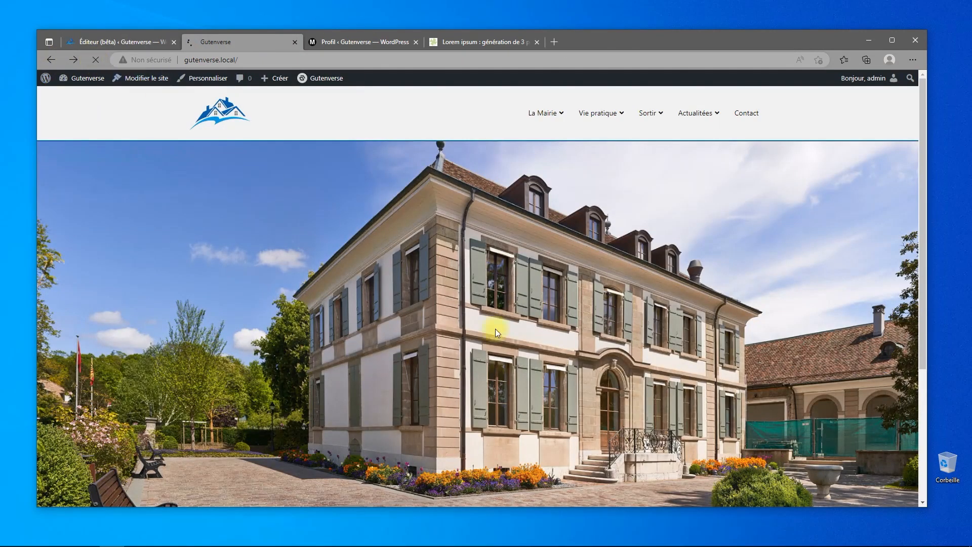
pyautogui.scroll(-8, 584, 310)
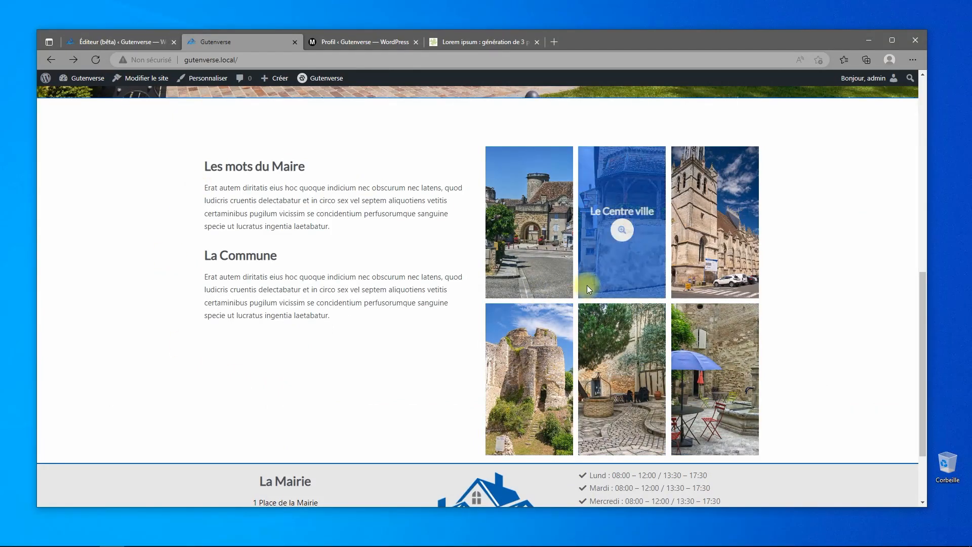
pyautogui.click(529, 228)
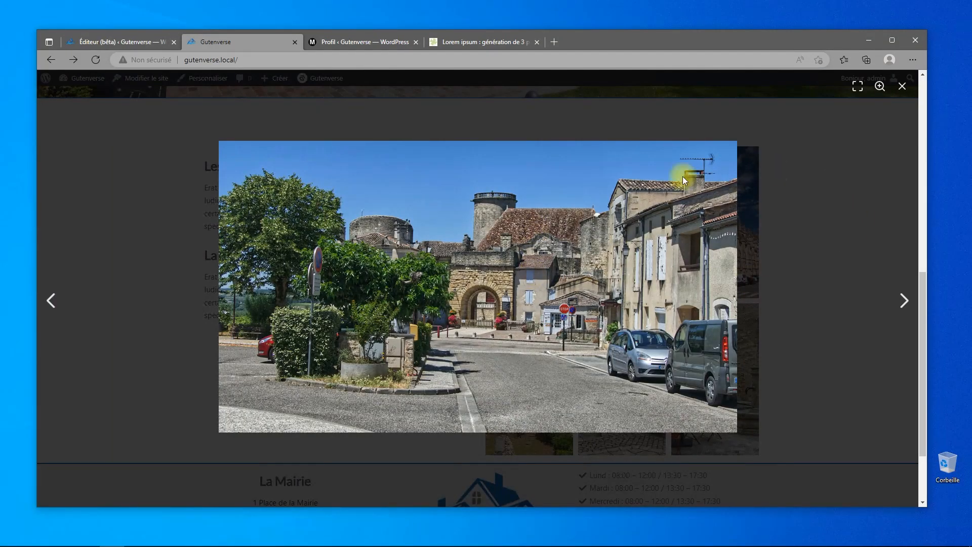
# Browse to further gallery photos in the lightbox, close it and review the live home page down to the footer
pyautogui.click(905, 300)
pyautogui.click(904, 301)
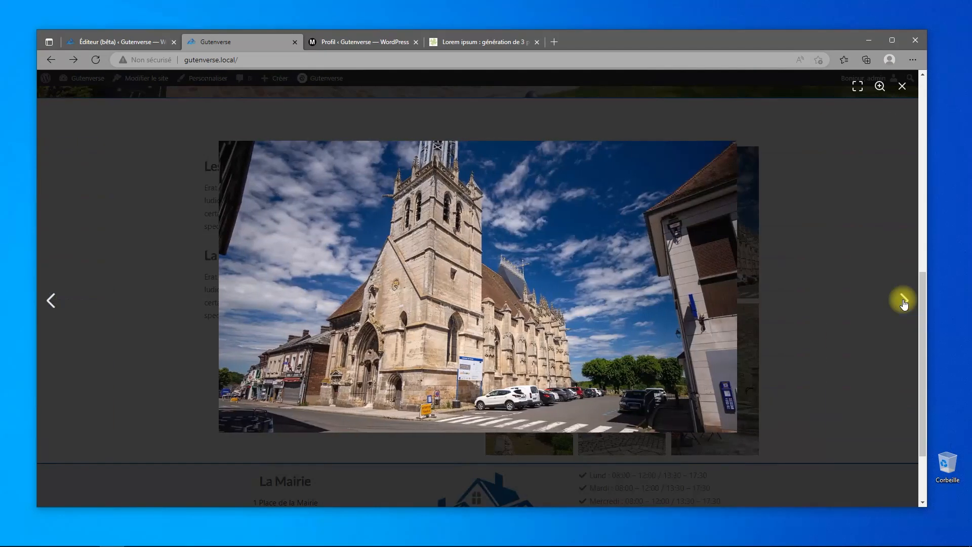
pyautogui.click(903, 86)
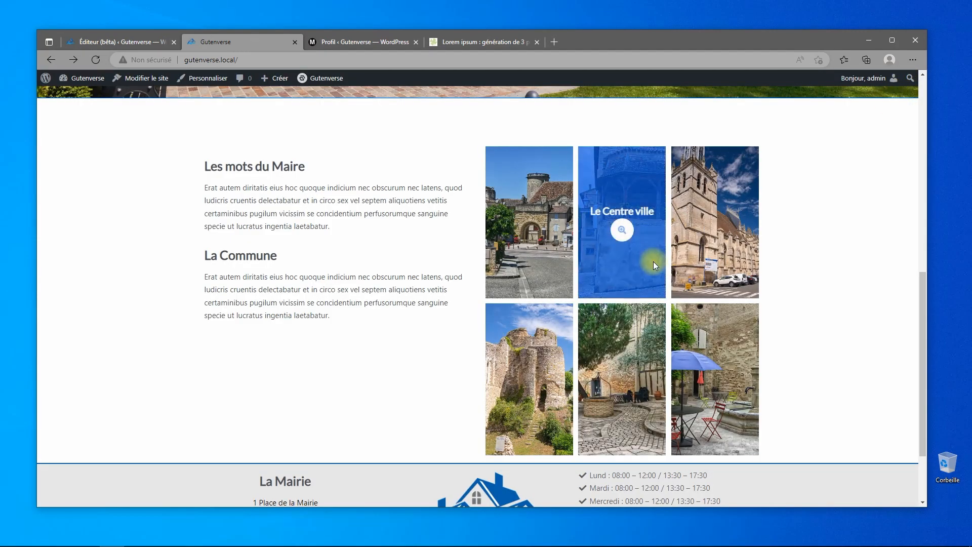
pyautogui.scroll(-2, 671, 347)
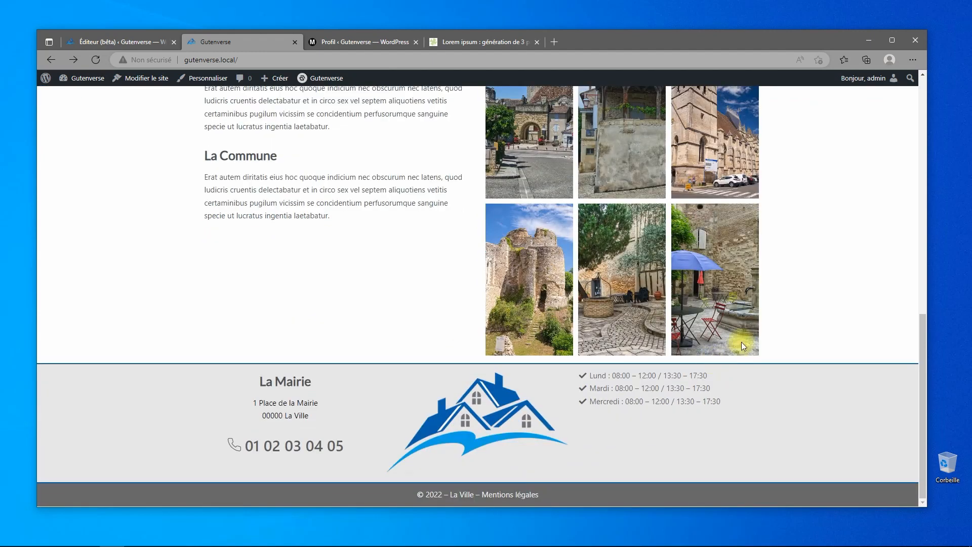
pyautogui.scroll(4, 746, 319)
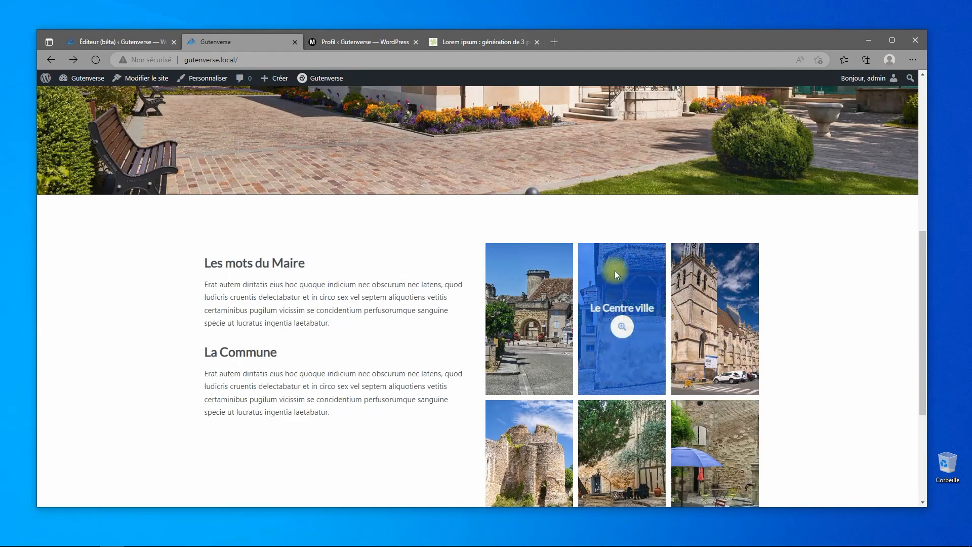
# Return to the template editor and set the gallery's grid type to Masonry
pyautogui.click(337, 43)
pyautogui.click(116, 42)
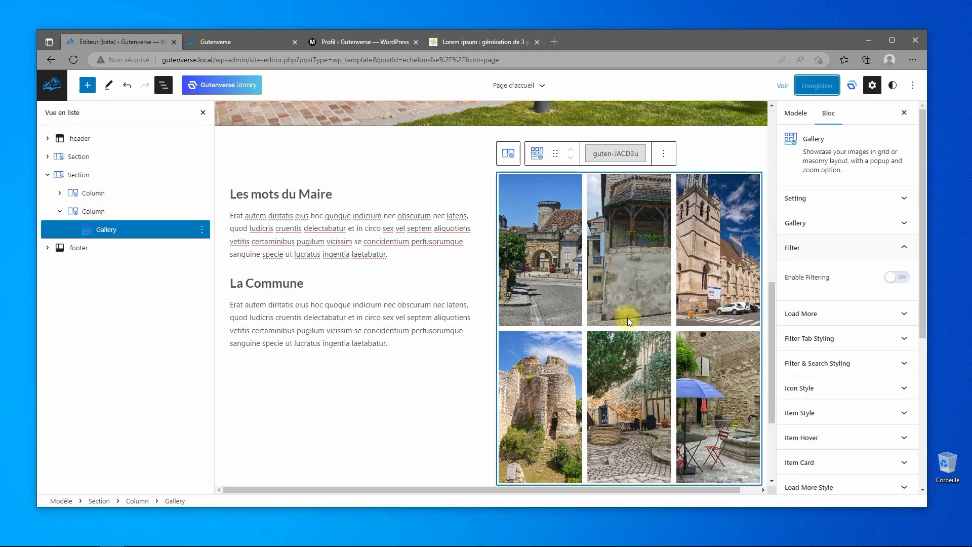
pyautogui.click(836, 198)
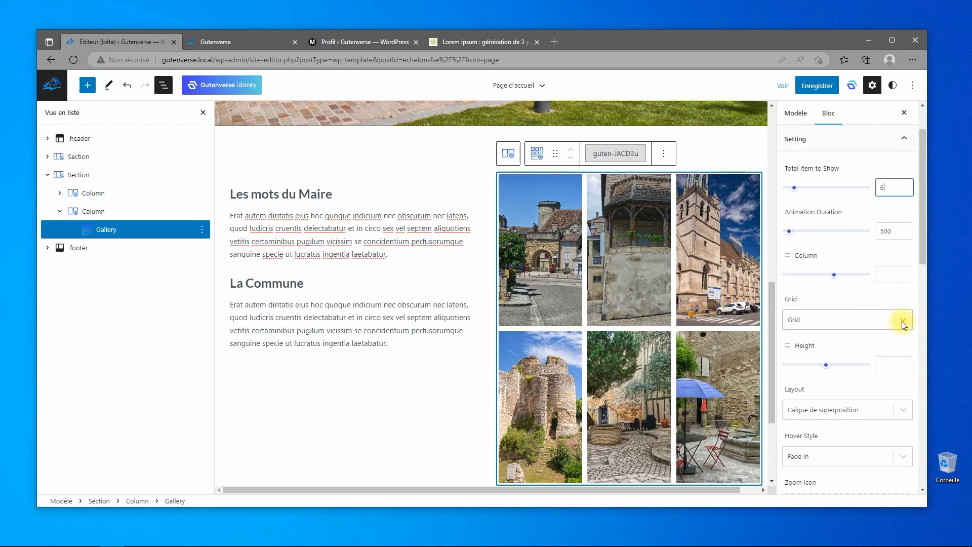
pyautogui.click(903, 323)
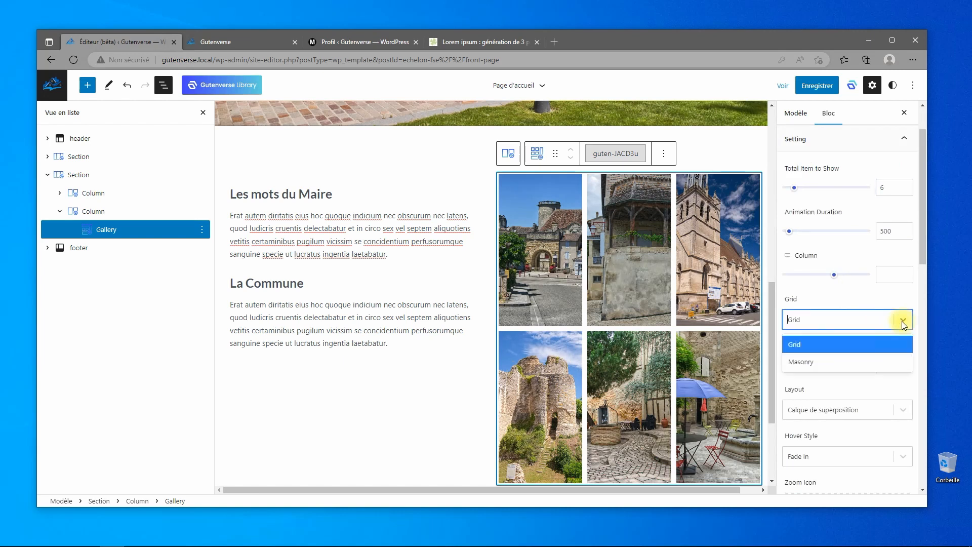
pyautogui.click(833, 362)
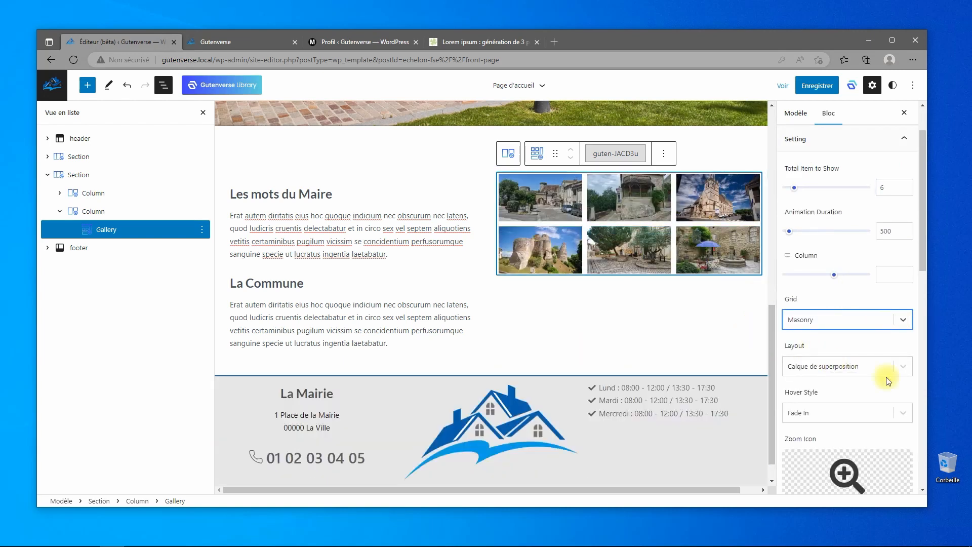
# Save the home page template and check the masonry gallery on the live site
pyautogui.click(817, 86)
pyautogui.click(818, 85)
pyautogui.click(262, 41)
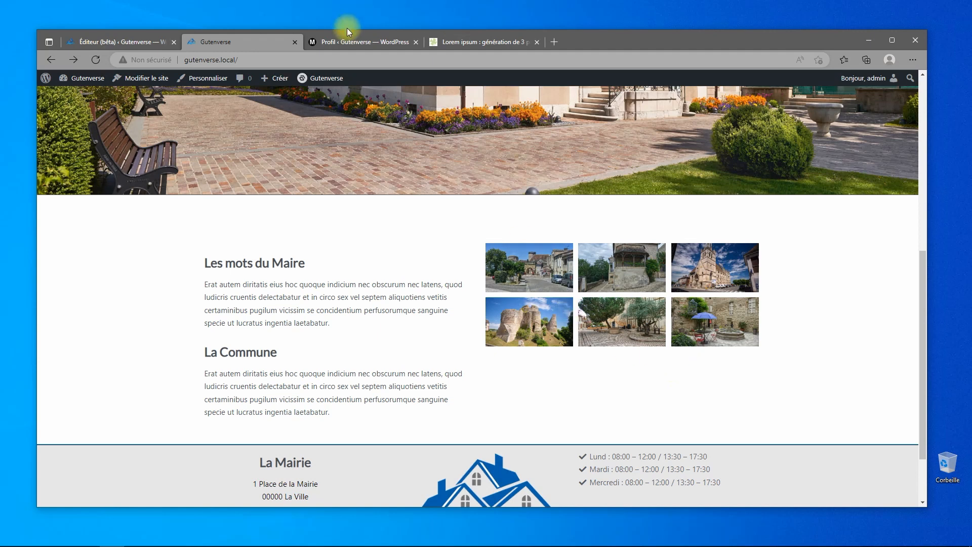
# Back in the editor, look through the gallery block's remaining settings, from the styling options to the animation effects
pyautogui.click(132, 42)
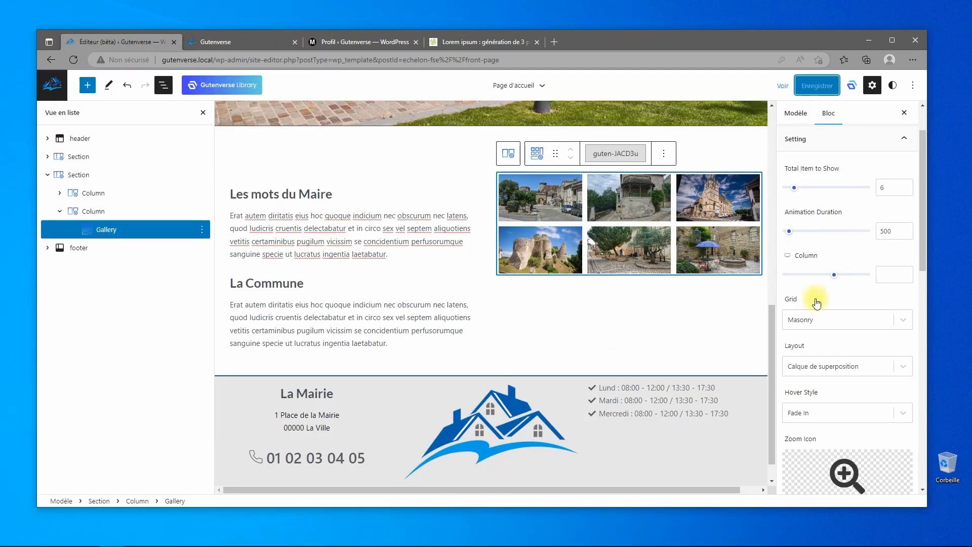
pyautogui.scroll(-8, 846, 310)
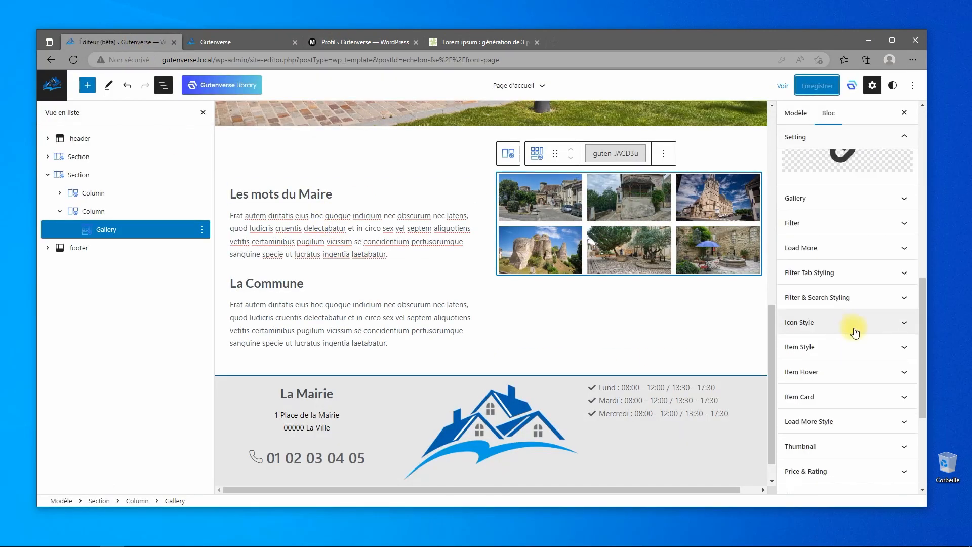
pyautogui.scroll(-3, 855, 332)
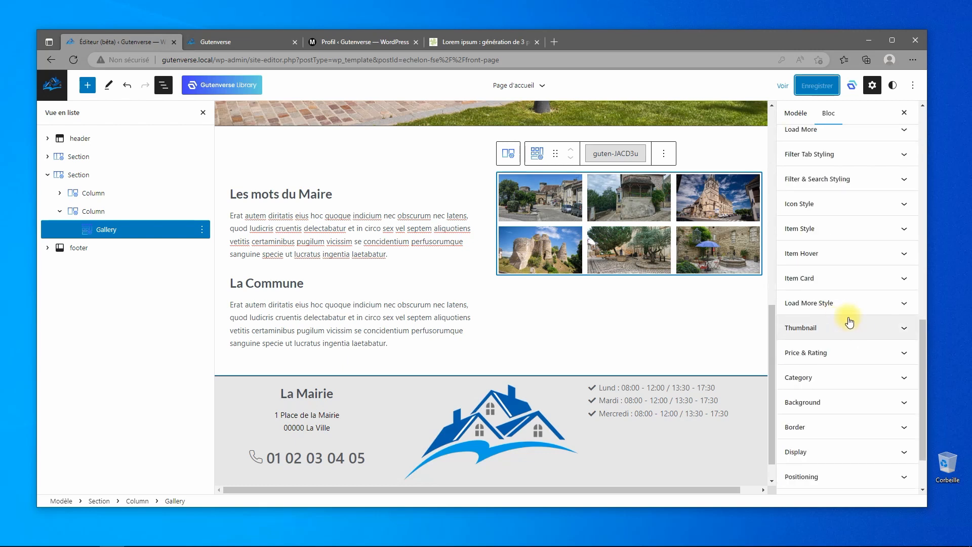
pyautogui.scroll(-2, 851, 329)
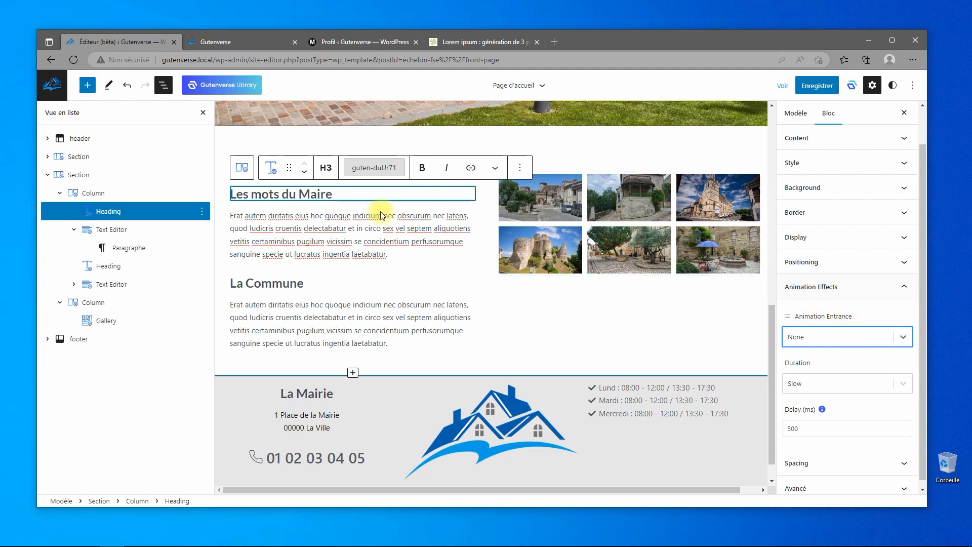
# Give the section with the texts and gallery a bottom margin of 80 px
pyautogui.click(81, 175)
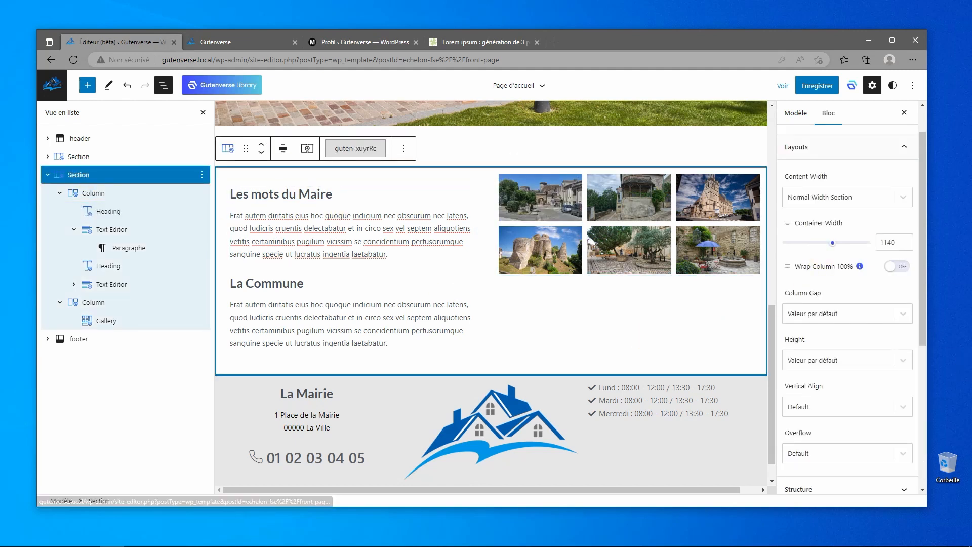
pyautogui.scroll(-5, 861, 344)
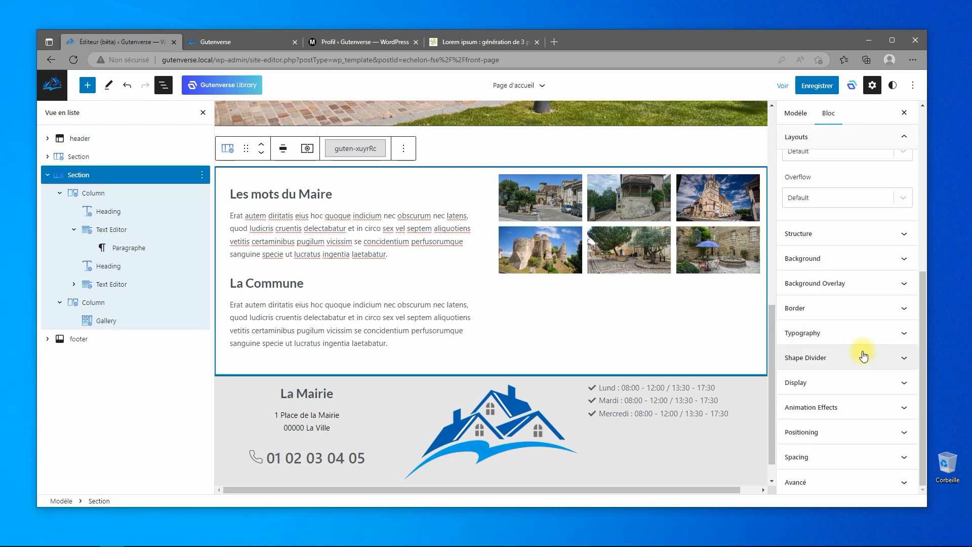
pyautogui.click(854, 481)
pyautogui.scroll(-5, 855, 471)
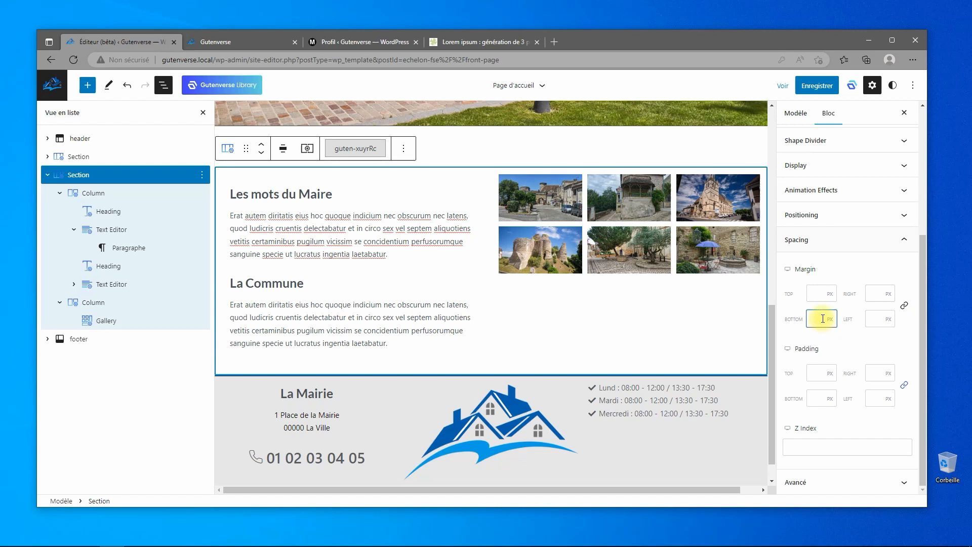
pyautogui.write('80')
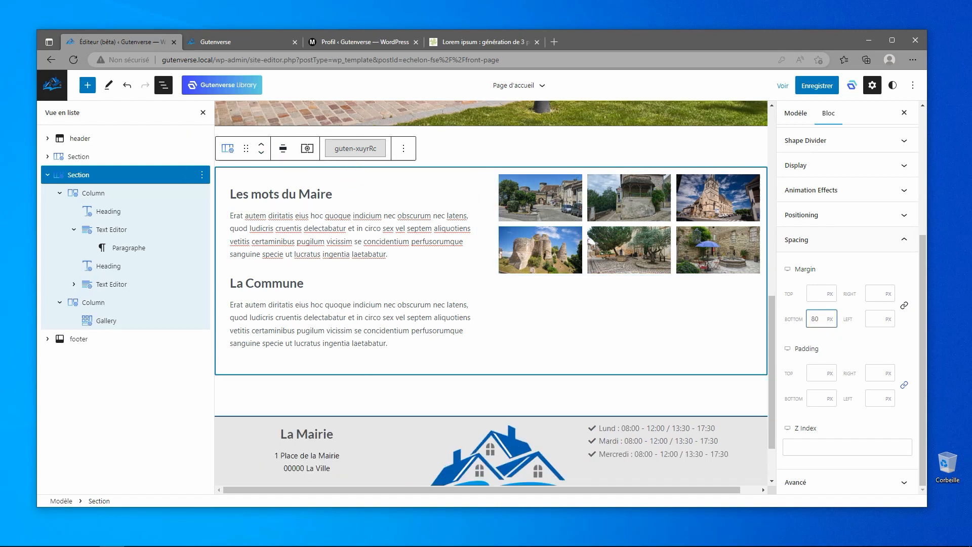
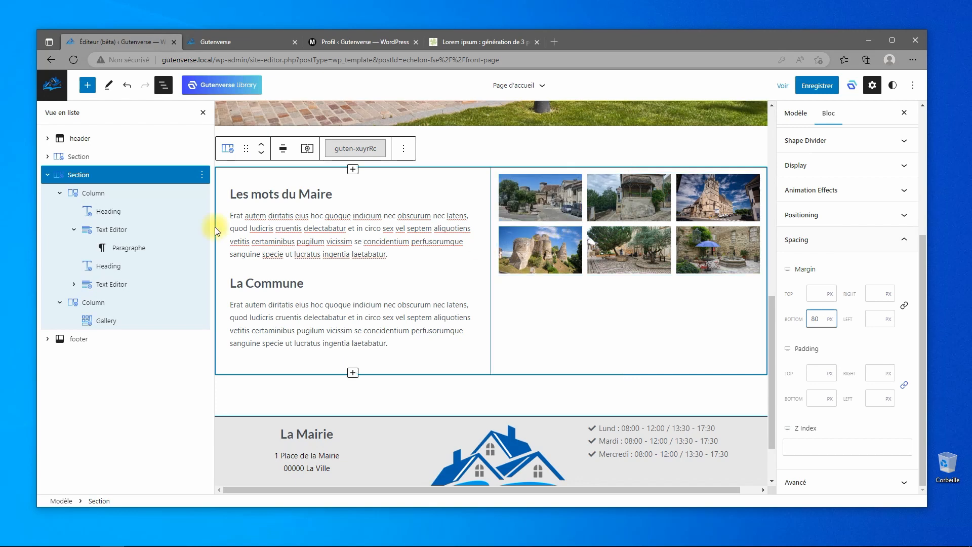
# Add a centred heading with the text "La Mairie" in the hero section over the town hall photo
pyautogui.scroll(10, 542, 212)
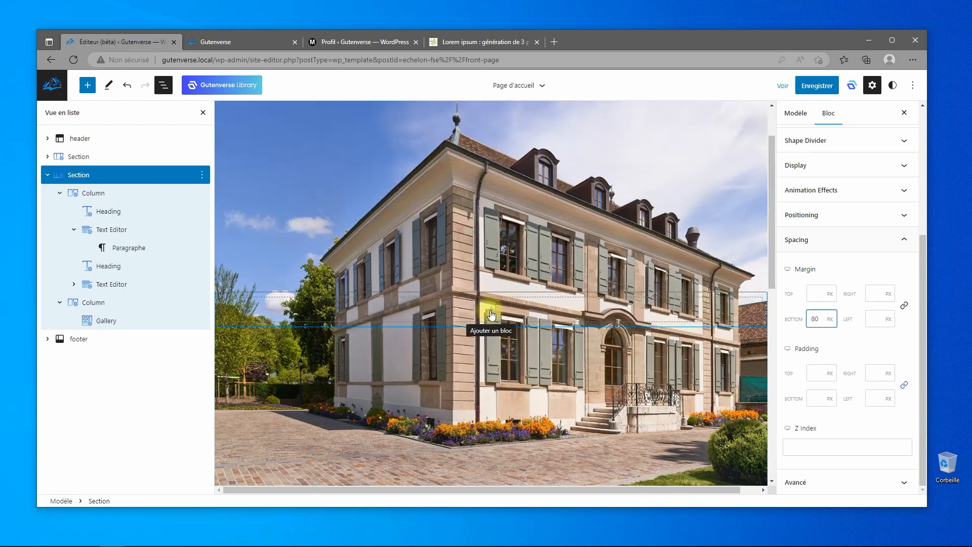
pyautogui.click(491, 310)
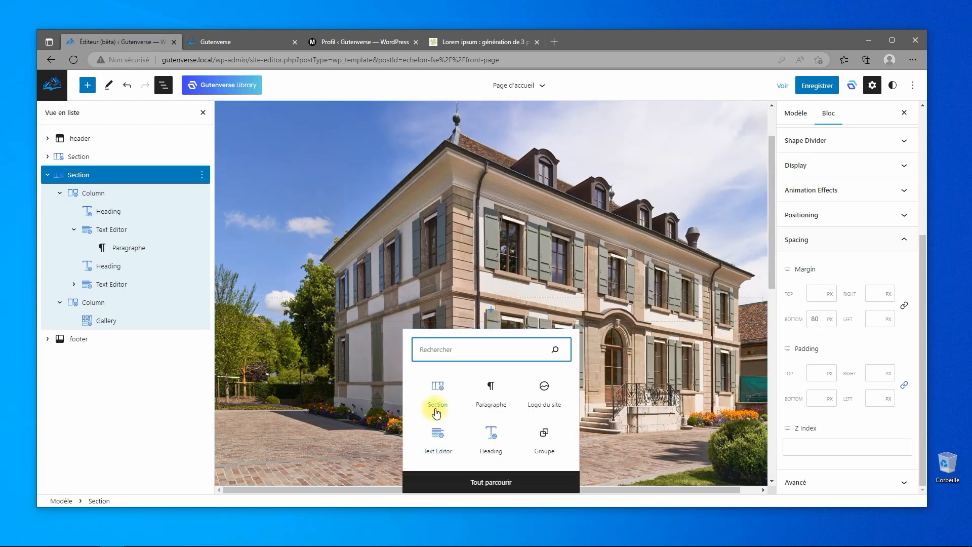
pyautogui.click(500, 439)
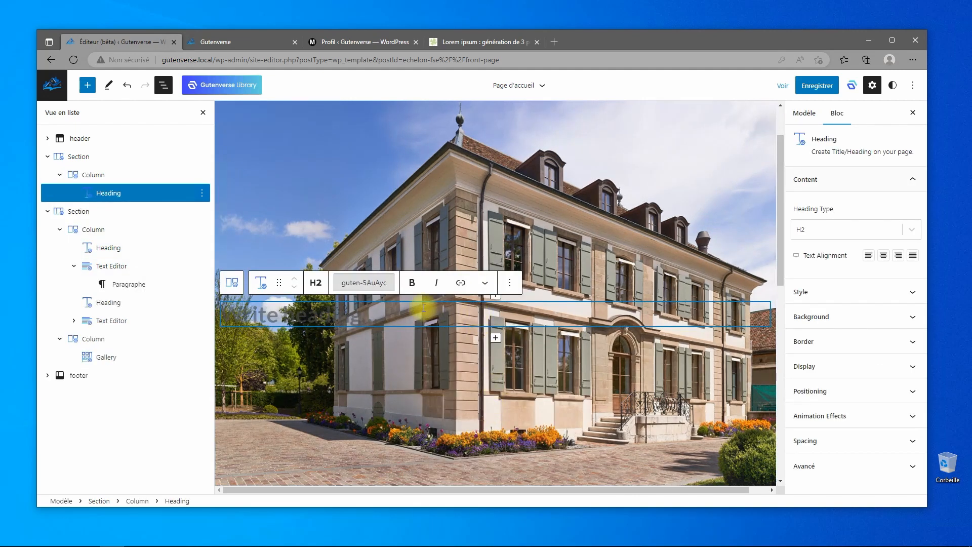
pyautogui.write('La Mairie')
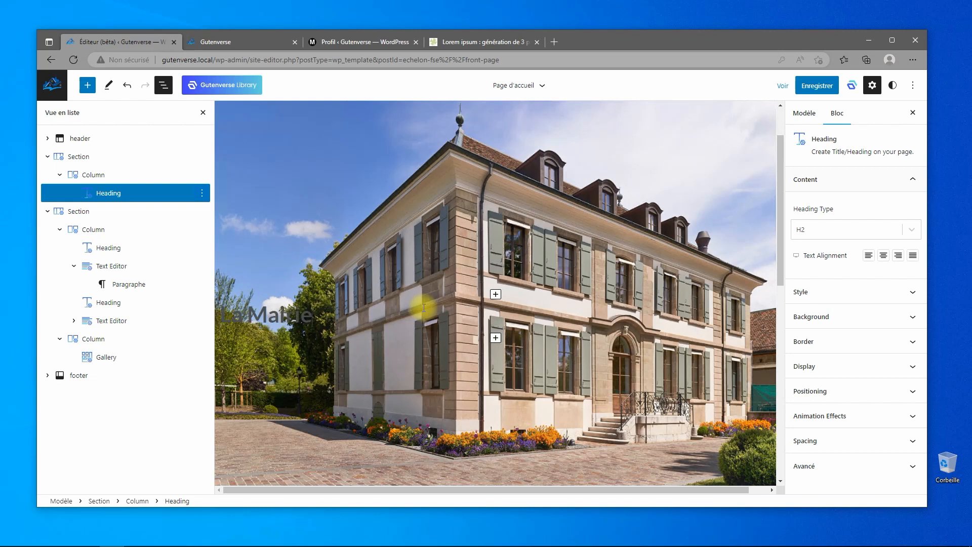
pyautogui.click(887, 263)
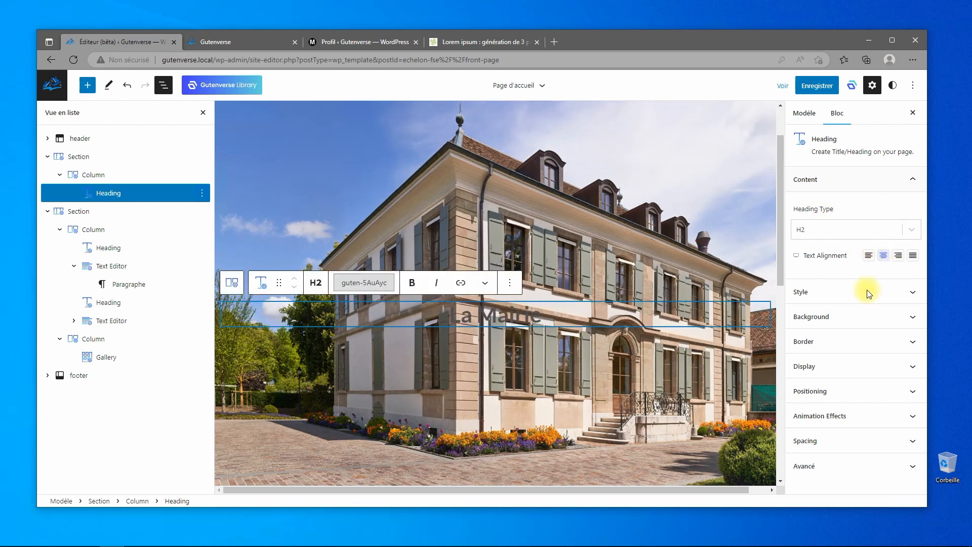
# Set the "La Mairie" heading's text color to the first custom color, the off-white
pyautogui.click(849, 292)
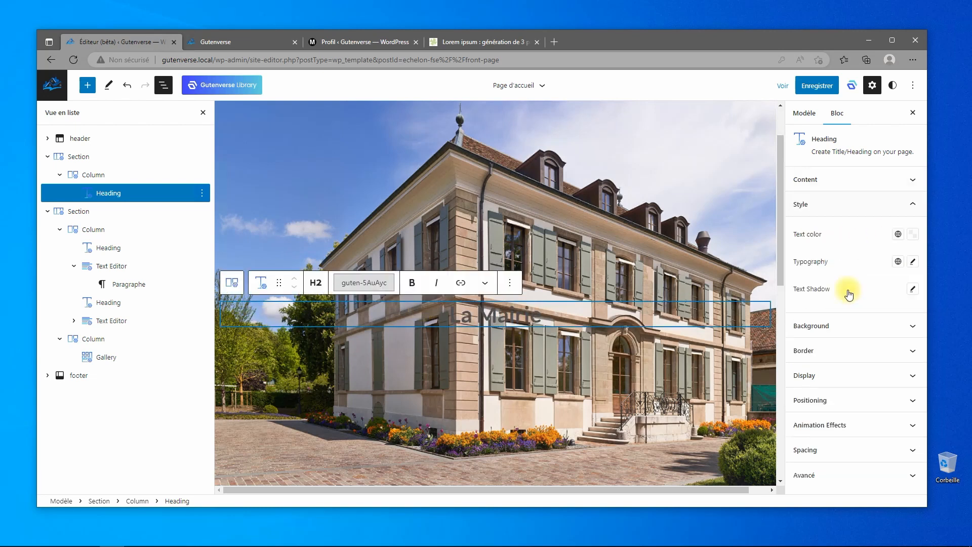
pyautogui.click(901, 236)
pyautogui.click(802, 306)
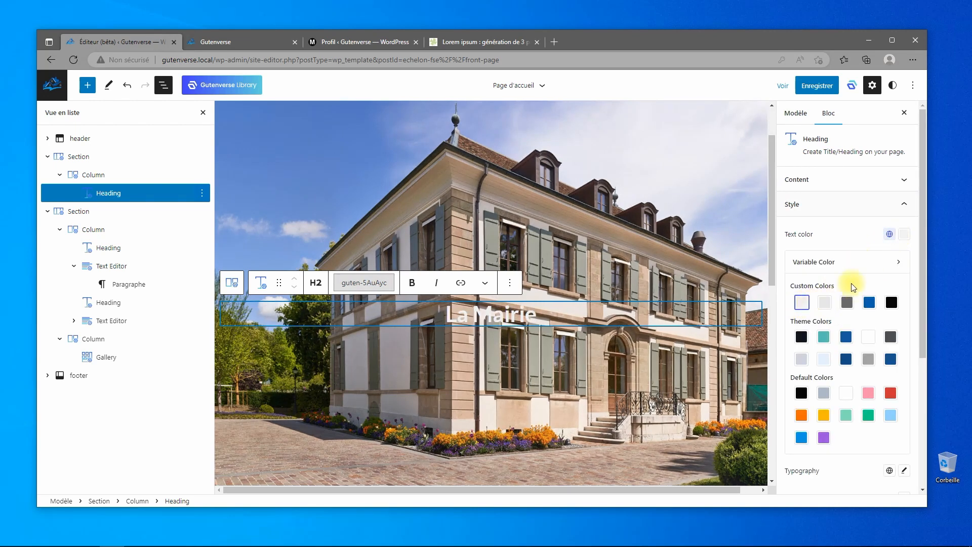
pyautogui.click(832, 242)
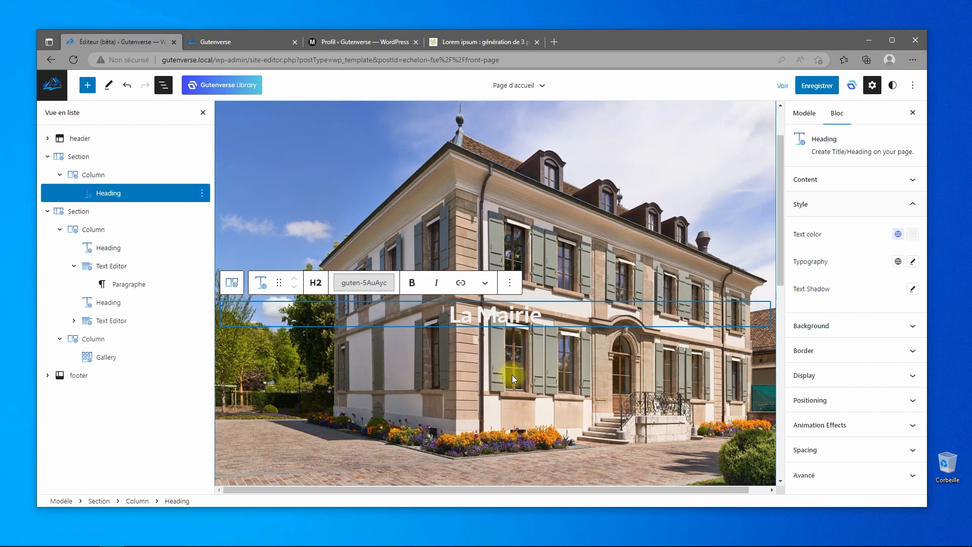
# Set the "La Mairie" heading's font size to 60 px and its weight to 600
pyautogui.click(913, 263)
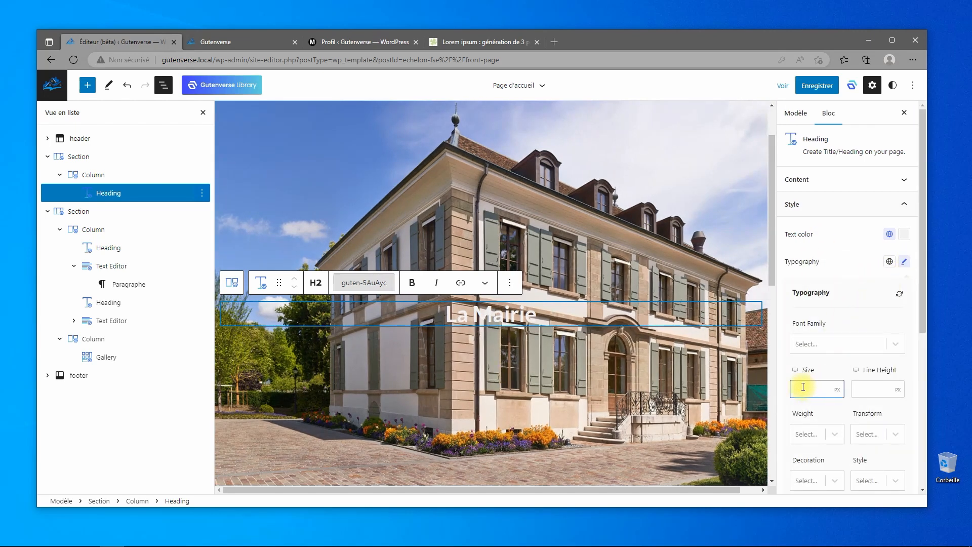
pyautogui.write('60')
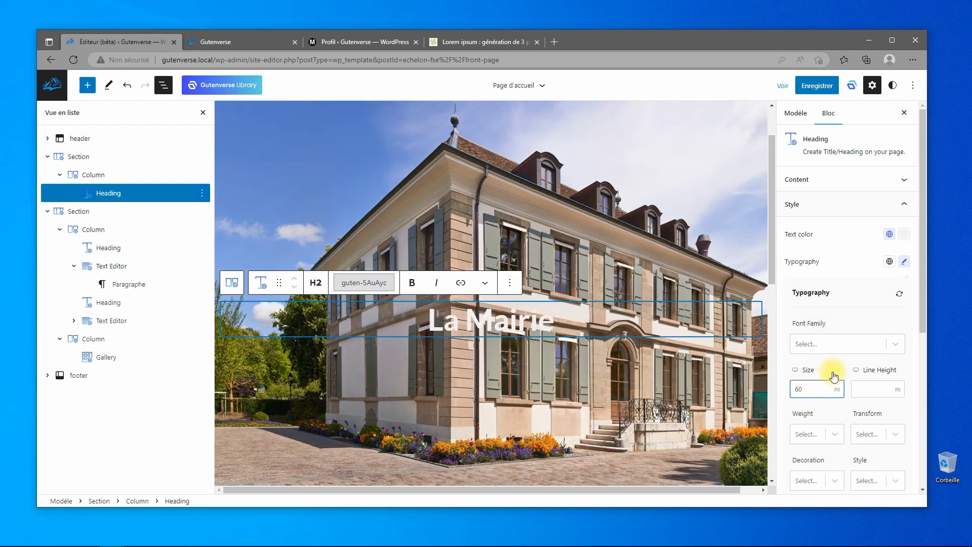
pyautogui.click(816, 434)
pyautogui.scroll(-2, 808, 467)
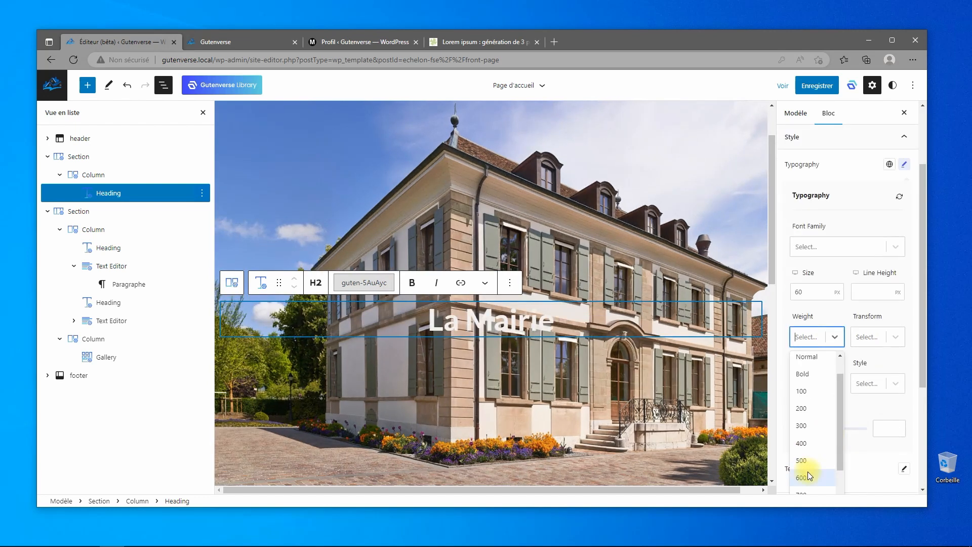
pyautogui.click(807, 472)
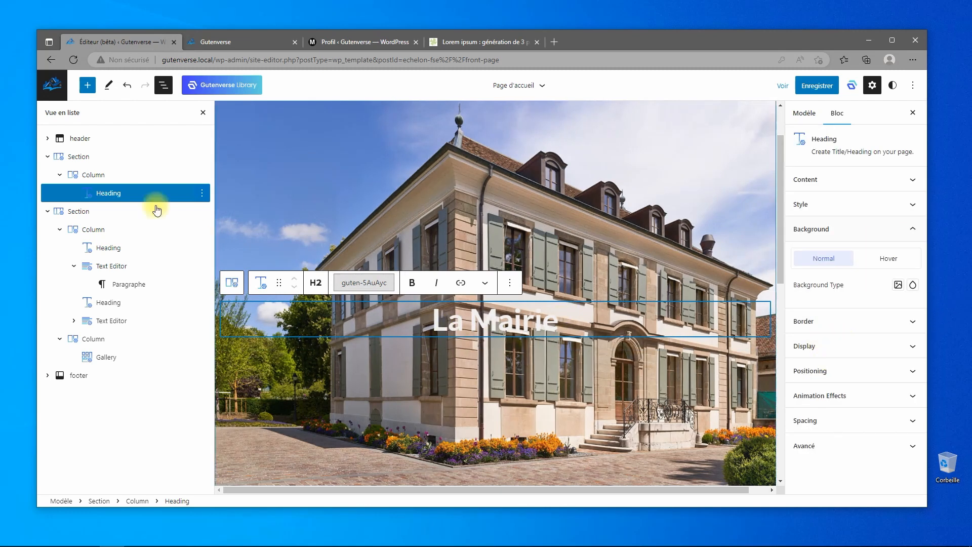
# Apply a black background color as the hero section's overlay to darken the photo behind the heading
pyautogui.click(81, 161)
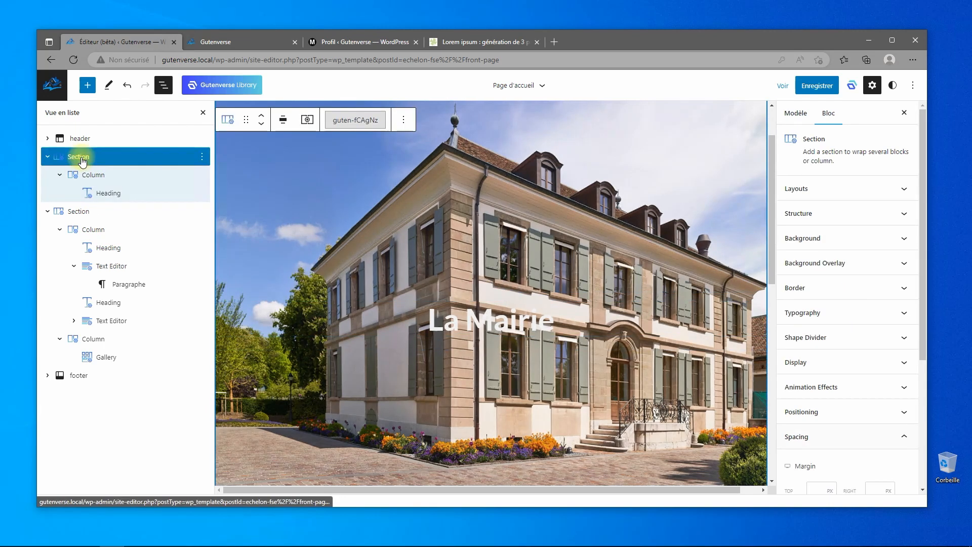
pyautogui.click(854, 272)
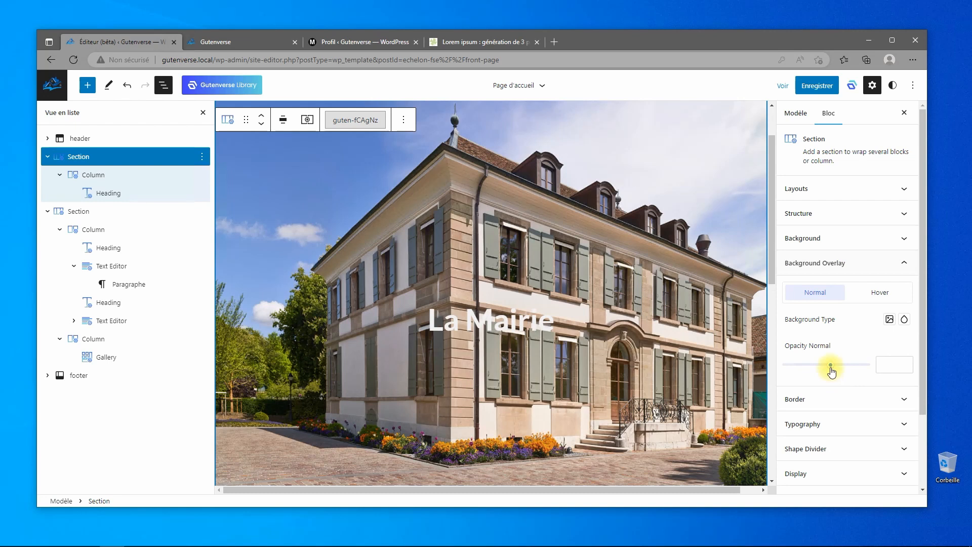
pyautogui.moveTo(854, 371); pyautogui.dragTo(831, 370)
pyautogui.click(890, 319)
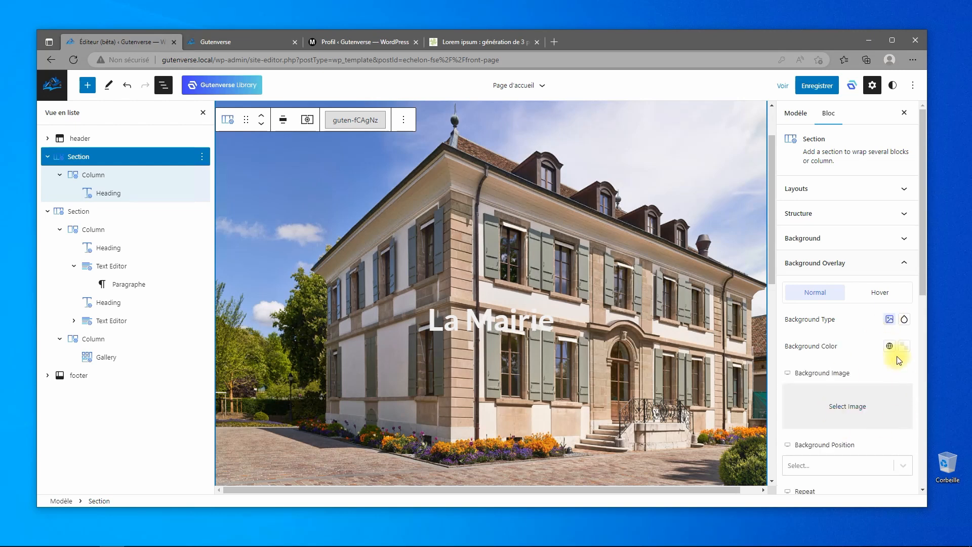
pyautogui.click(891, 347)
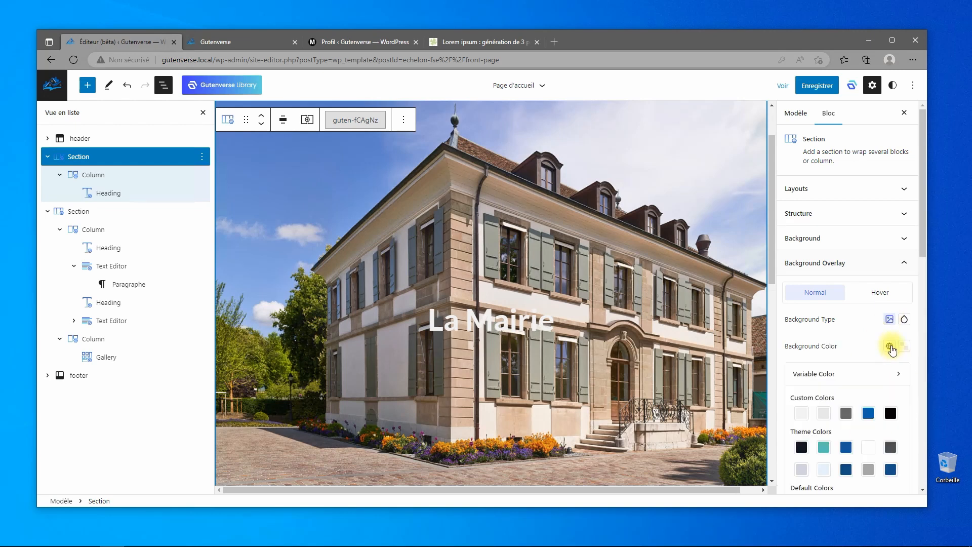
pyautogui.click(887, 413)
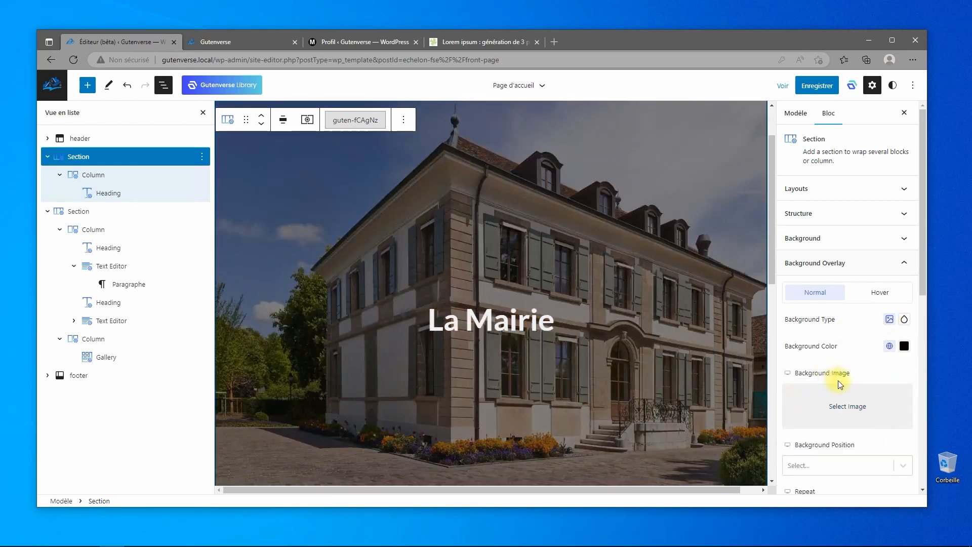
# Lower the black background overlay's normal opacity to 0.3 on the hero section
pyautogui.scroll(-1, 838, 381)
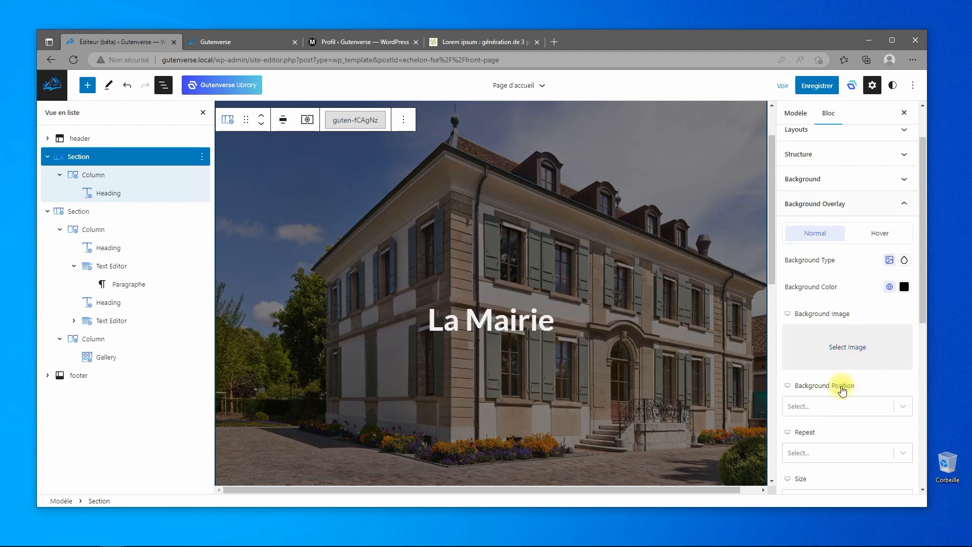
pyautogui.scroll(-4, 816, 264)
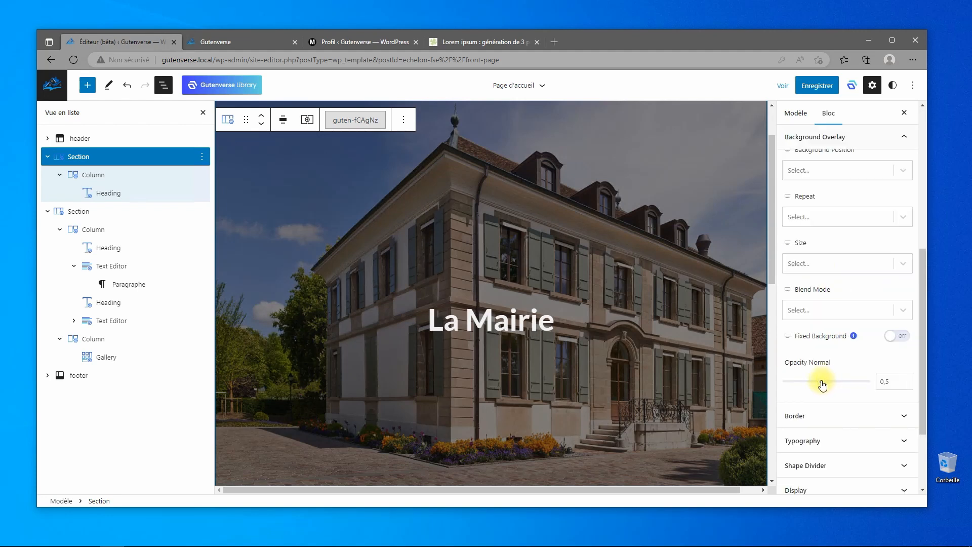
pyautogui.click(831, 383)
pyautogui.moveTo(835, 385); pyautogui.dragTo(809, 388)
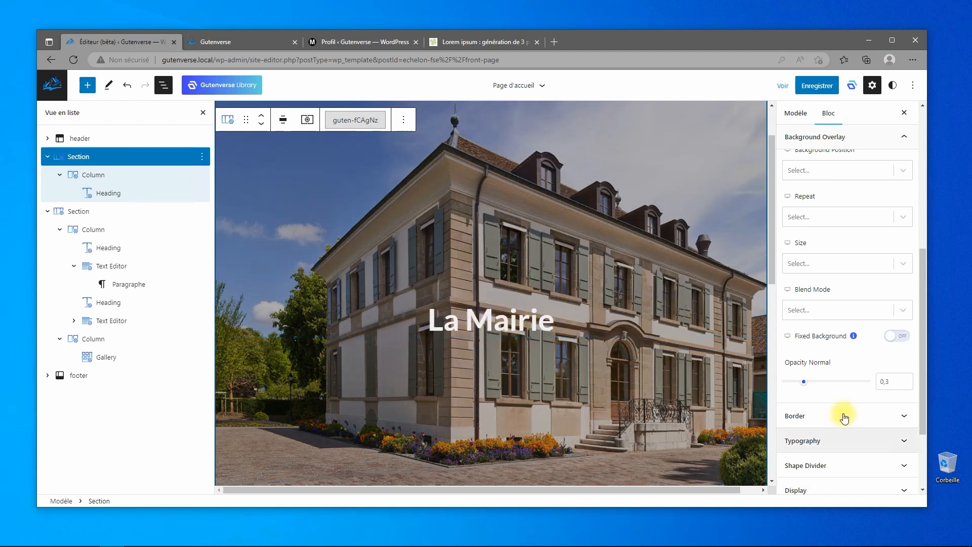
# Set the width of the hero column containing the "La Mairie" heading to 35.4 on desktop and 47.8 on tablet
pyautogui.scroll(5, 837, 243)
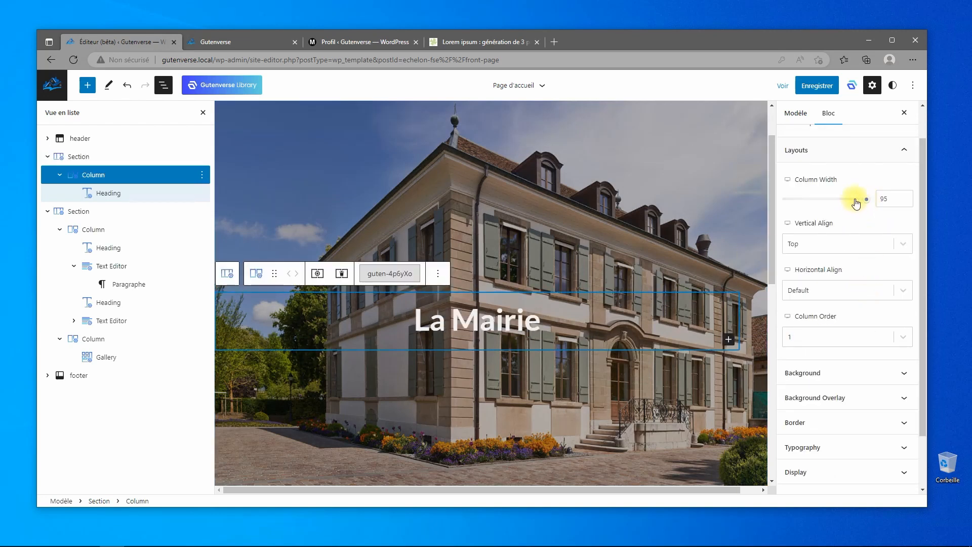
pyautogui.moveTo(868, 203); pyautogui.dragTo(821, 205)
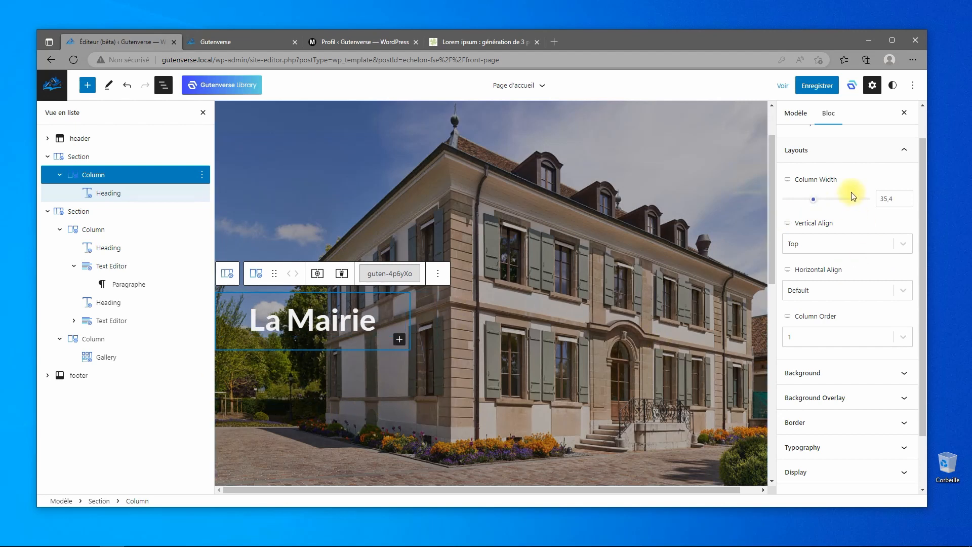
pyautogui.click(789, 181)
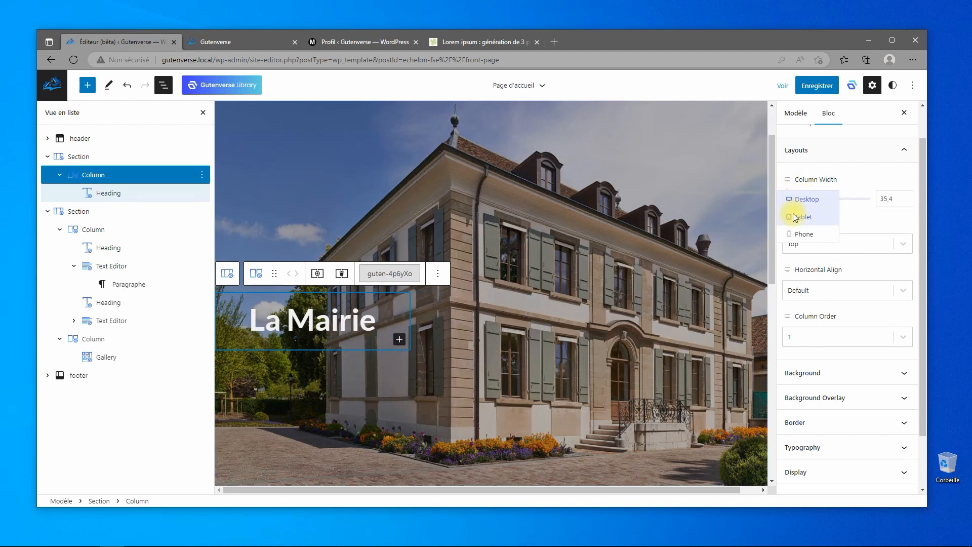
pyautogui.click(795, 215)
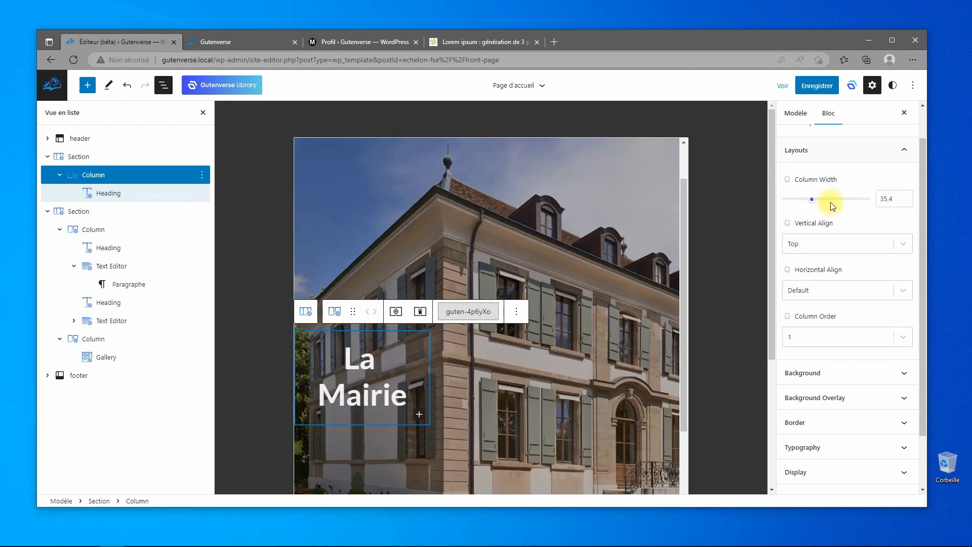
pyautogui.moveTo(811, 199); pyautogui.dragTo(823, 202)
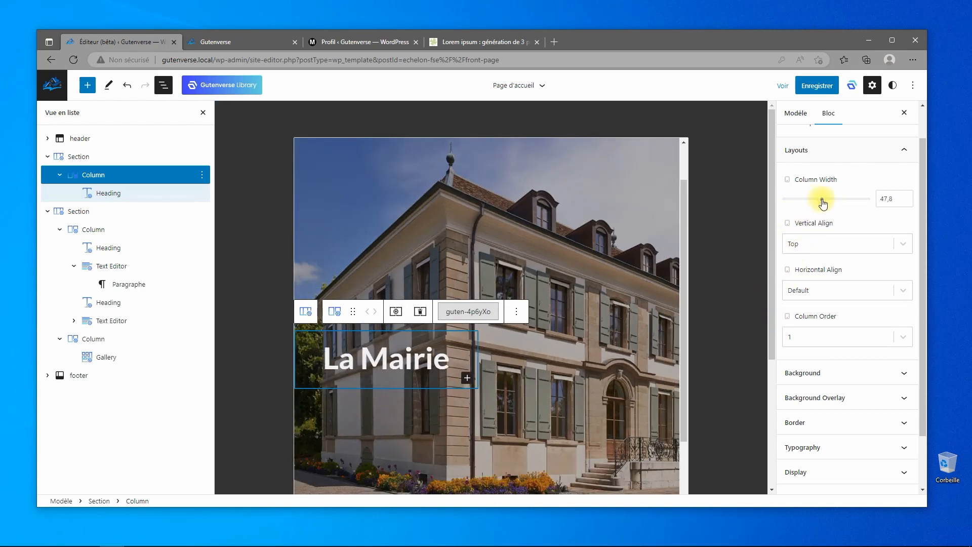
# Preview the page with the La Mairie heading in the phone layout and return to the desktop layout
pyautogui.click(787, 179)
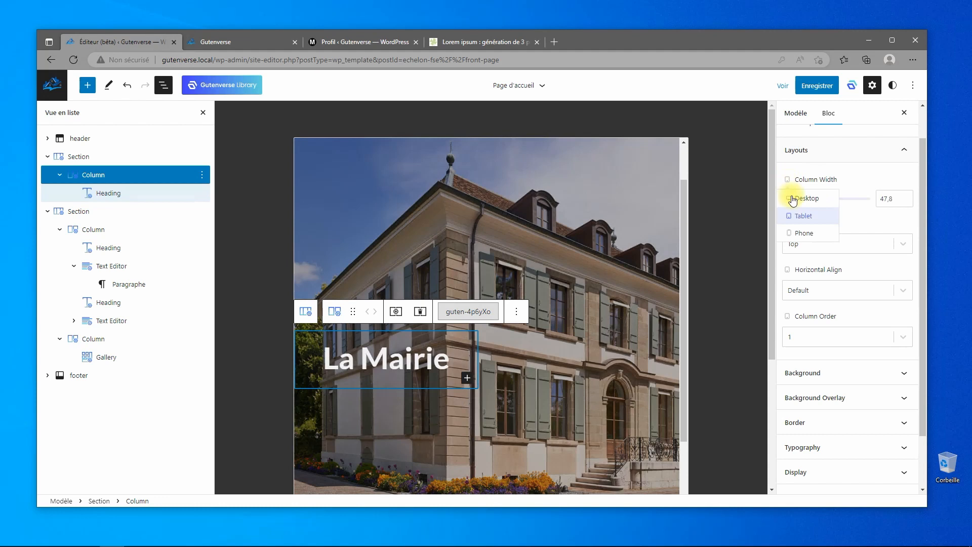
pyautogui.click(798, 234)
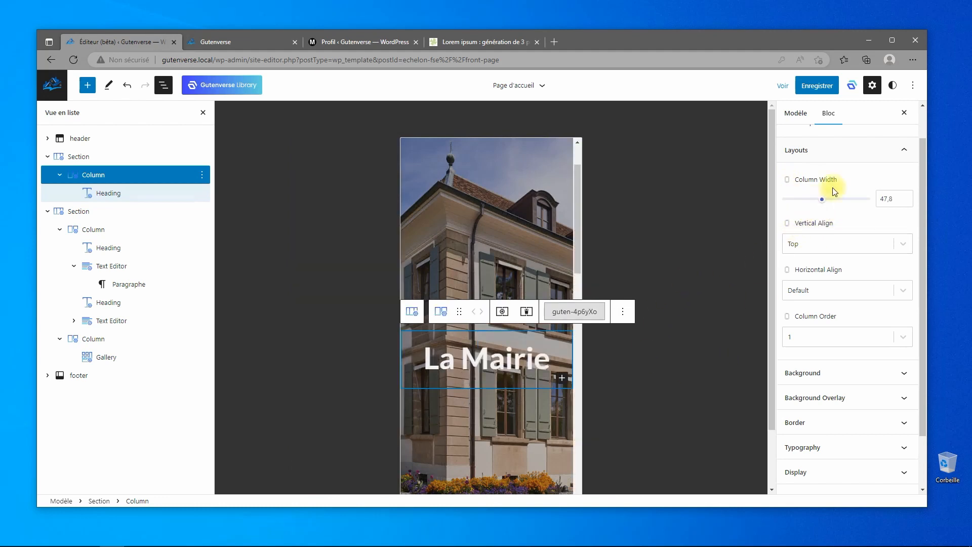
pyautogui.click(788, 180)
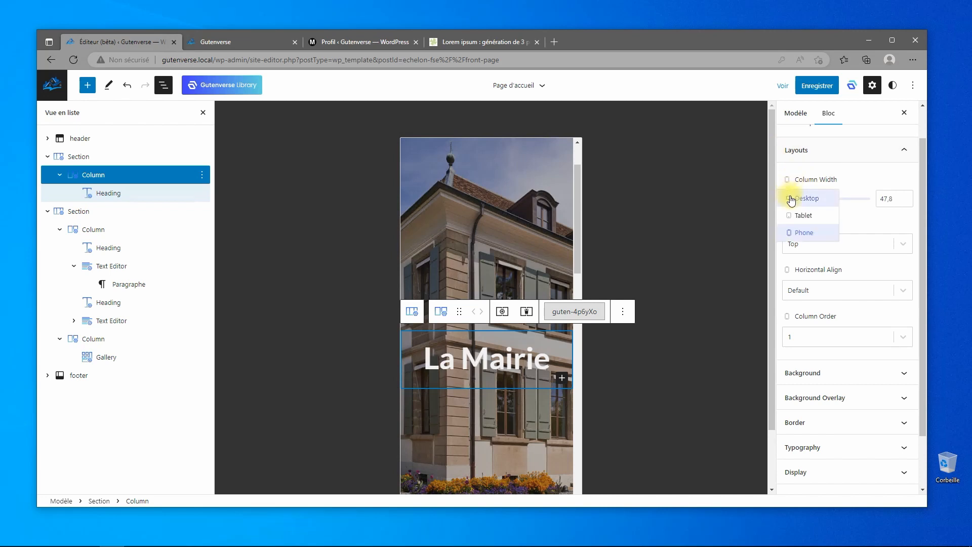
pyautogui.click(793, 199)
# Collapse both sections in the block list and select the section containing the texts and photo gallery
pyautogui.scroll(-10, 548, 345)
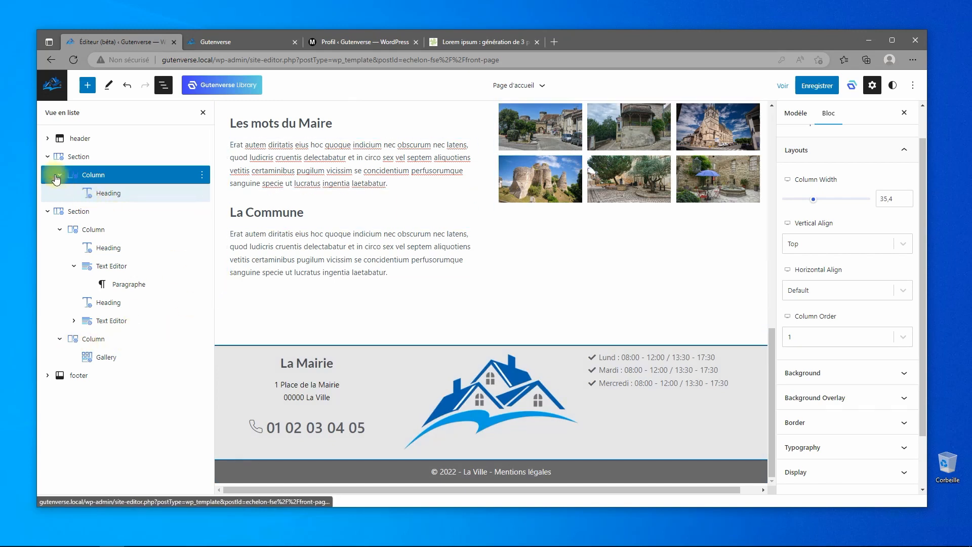
pyautogui.click(47, 157)
pyautogui.click(47, 175)
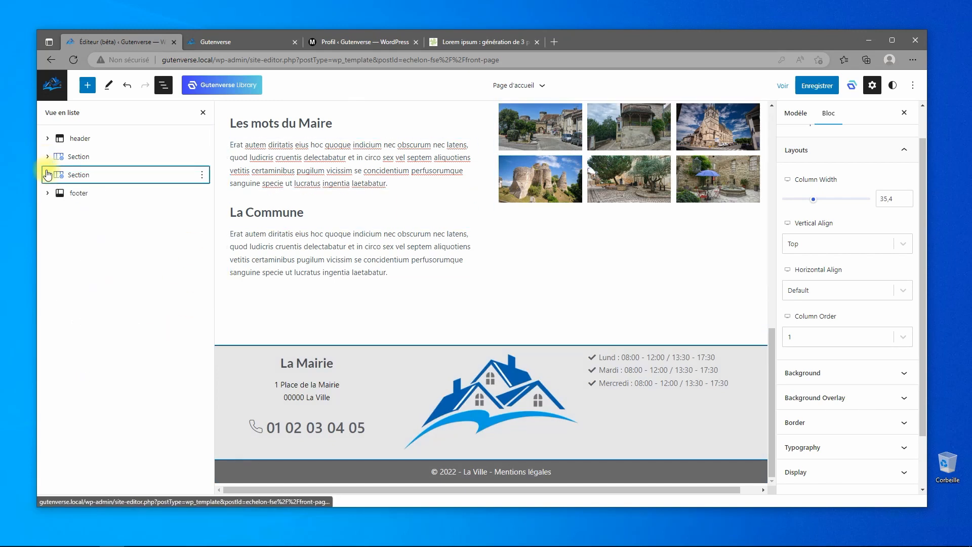
pyautogui.click(81, 174)
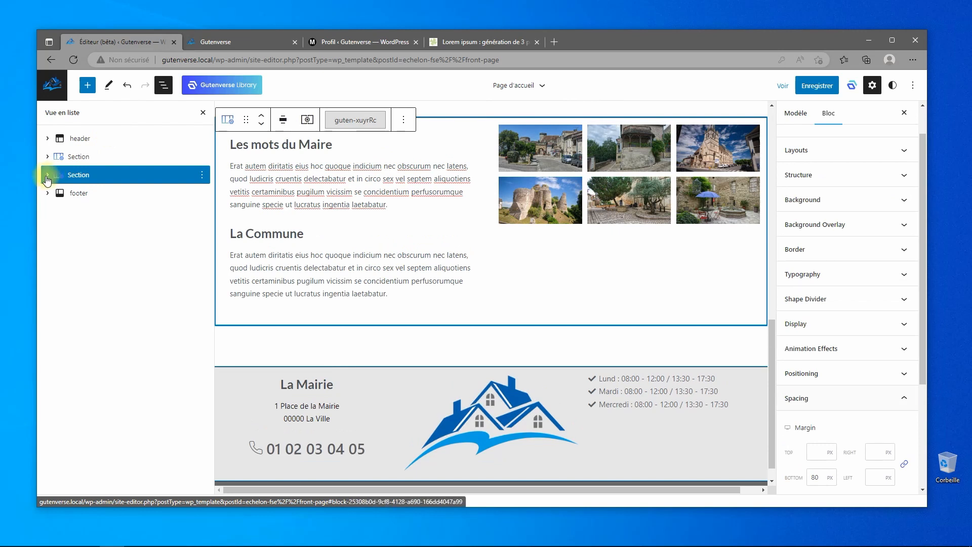
pyautogui.click(47, 176)
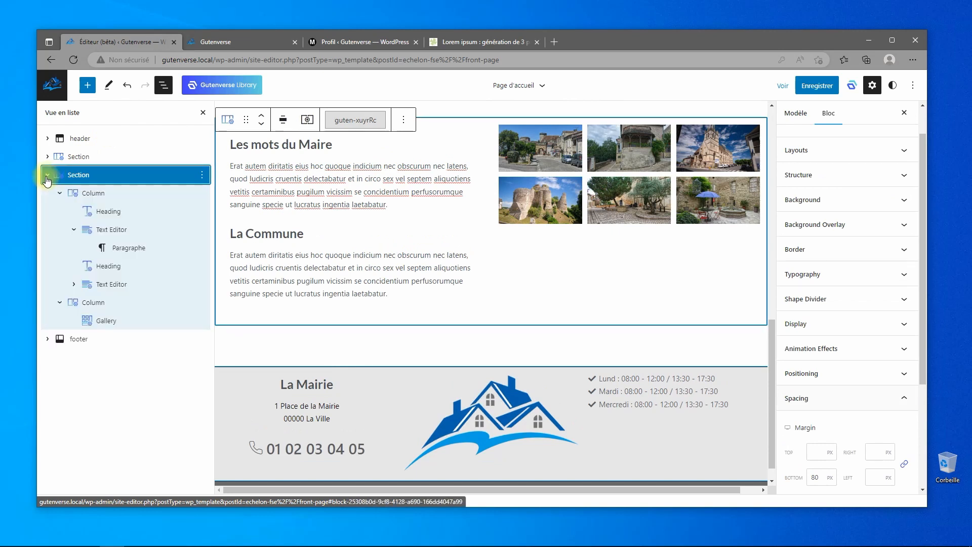
pyautogui.click(47, 177)
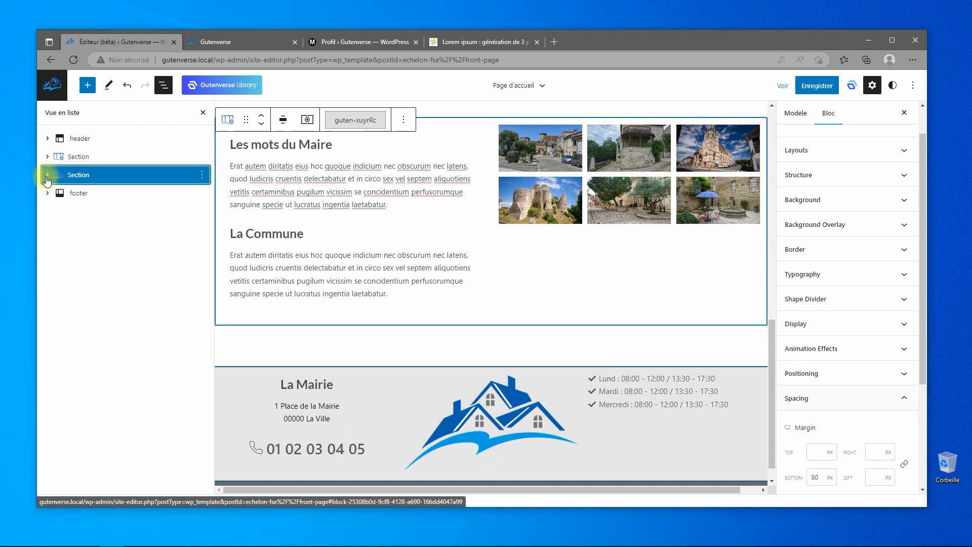
# Insert a three-column section with a wide middle column between the gallery section and the footer
pyautogui.click(87, 85)
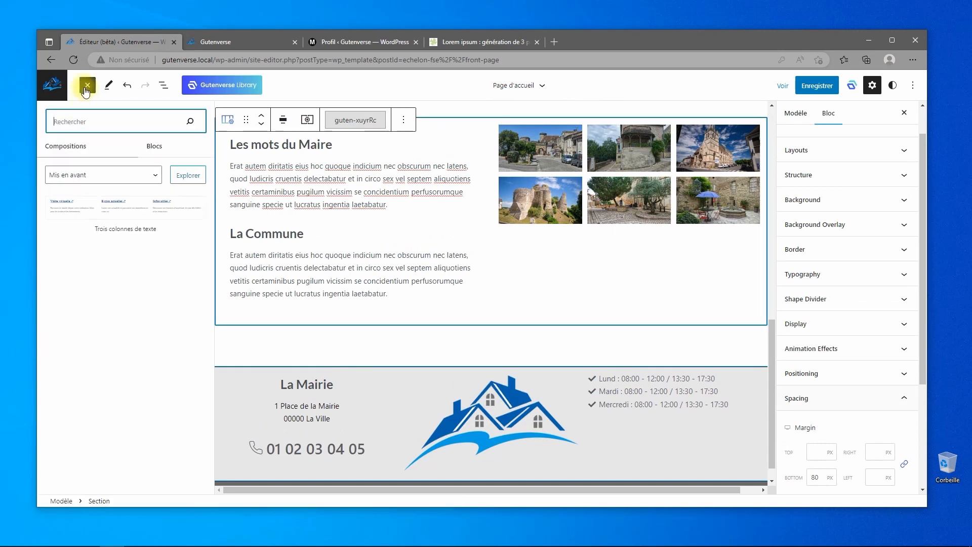
pyautogui.click(154, 147)
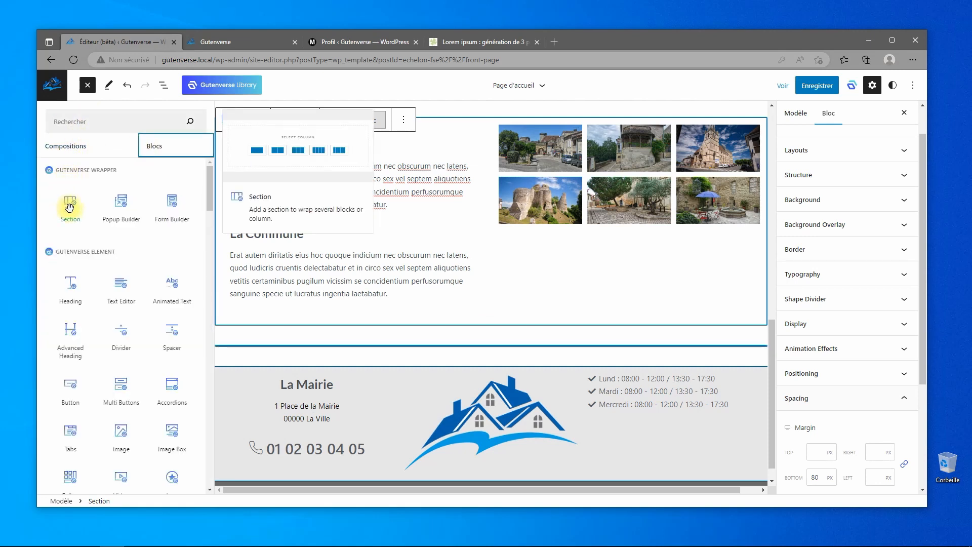
pyautogui.click(71, 204)
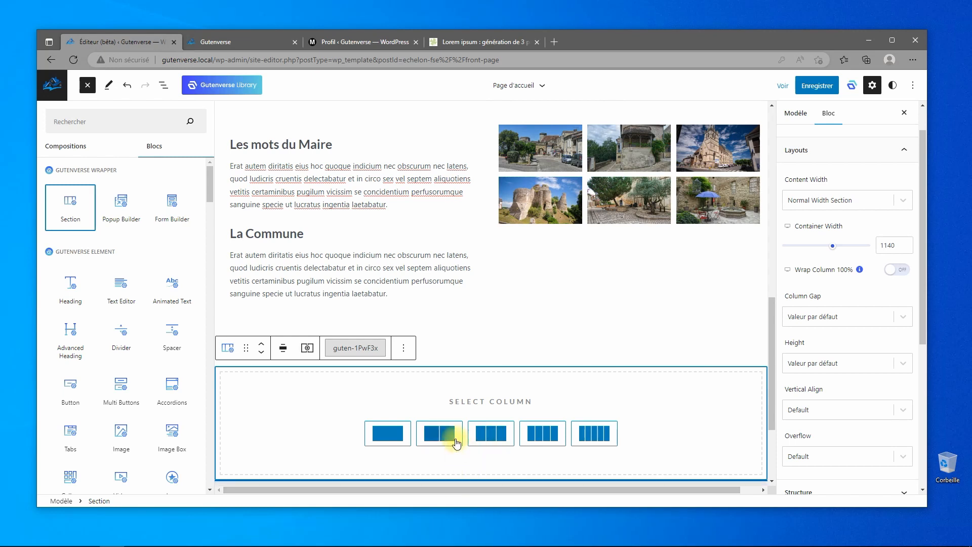
pyautogui.click(487, 440)
pyautogui.click(403, 437)
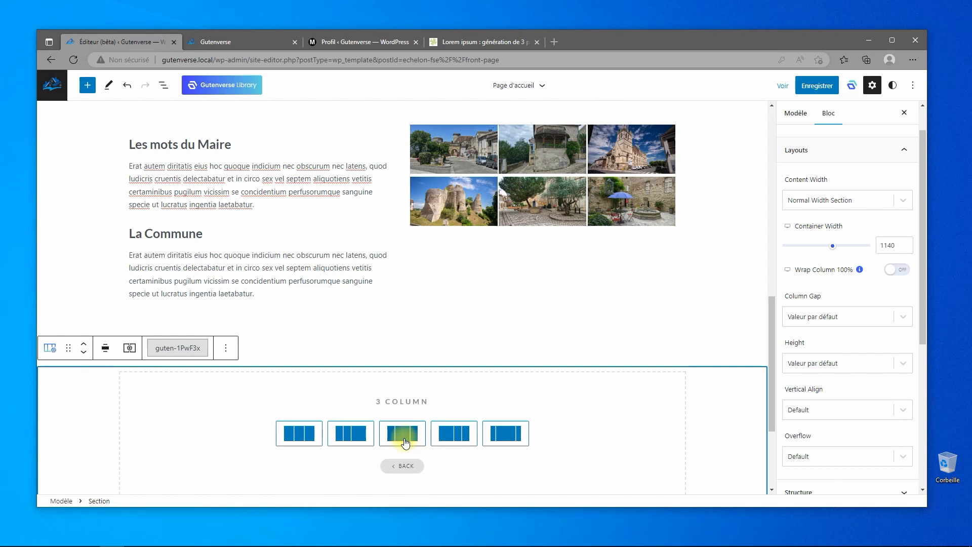
pyautogui.click(405, 439)
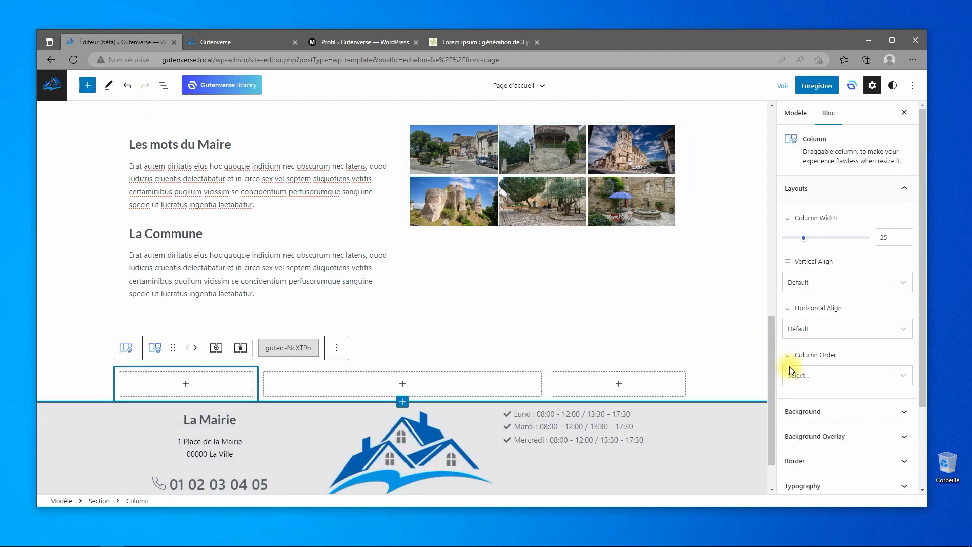
# Set the bottom margin of the new section's first column to 80 px
pyautogui.scroll(-2, 811, 385)
pyautogui.click(836, 455)
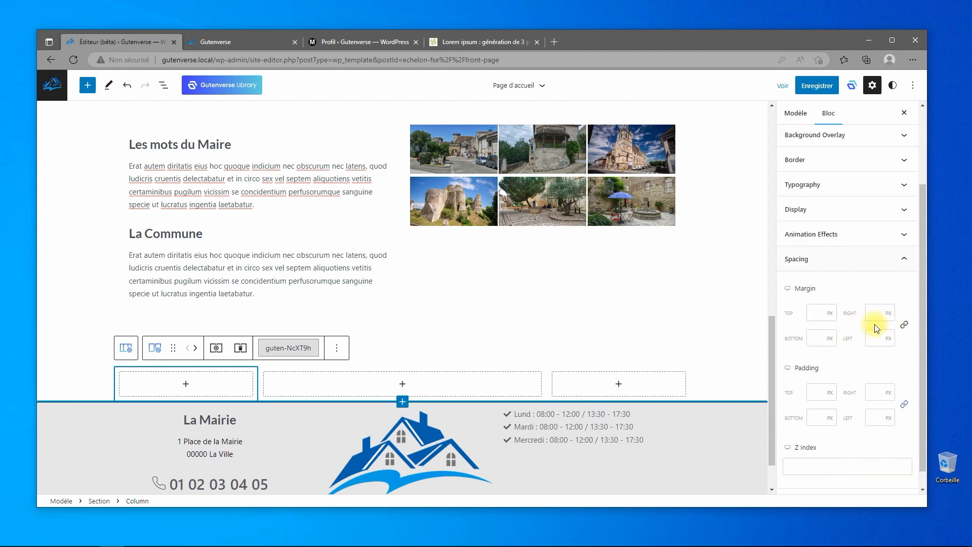
pyautogui.click(824, 343)
pyautogui.write('80')
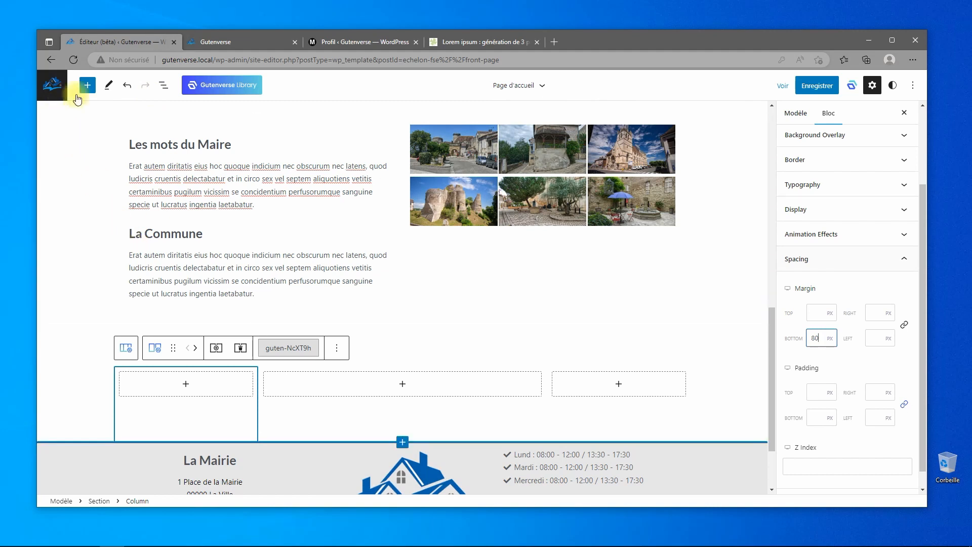
# Give the new three-column section the village photo Hero_1.jpg from the media library as its background image
pyautogui.click(162, 87)
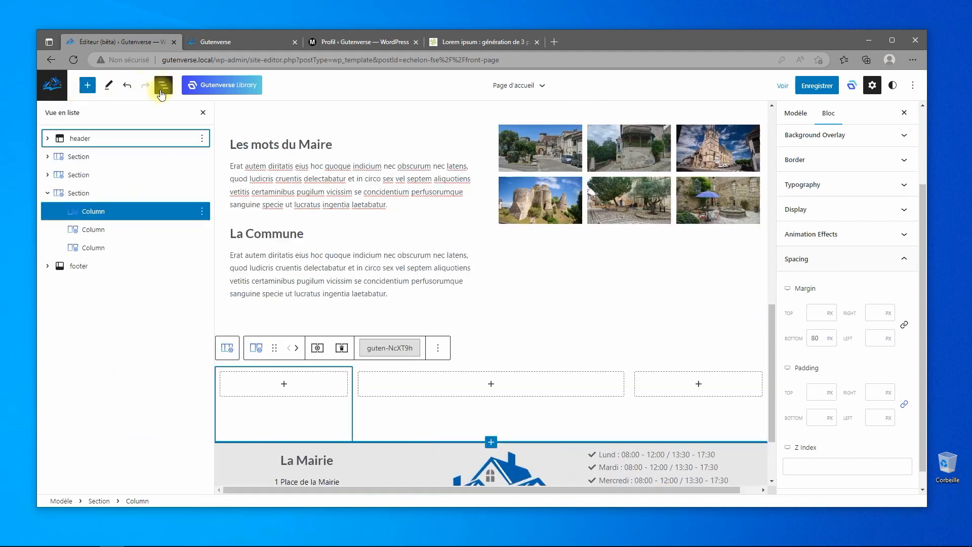
pyautogui.click(78, 192)
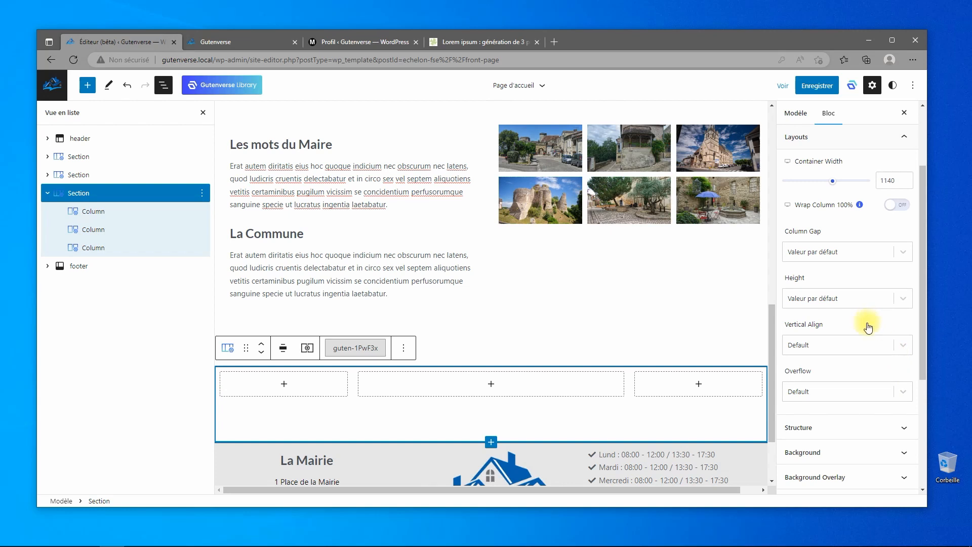
pyautogui.scroll(-5, 866, 334)
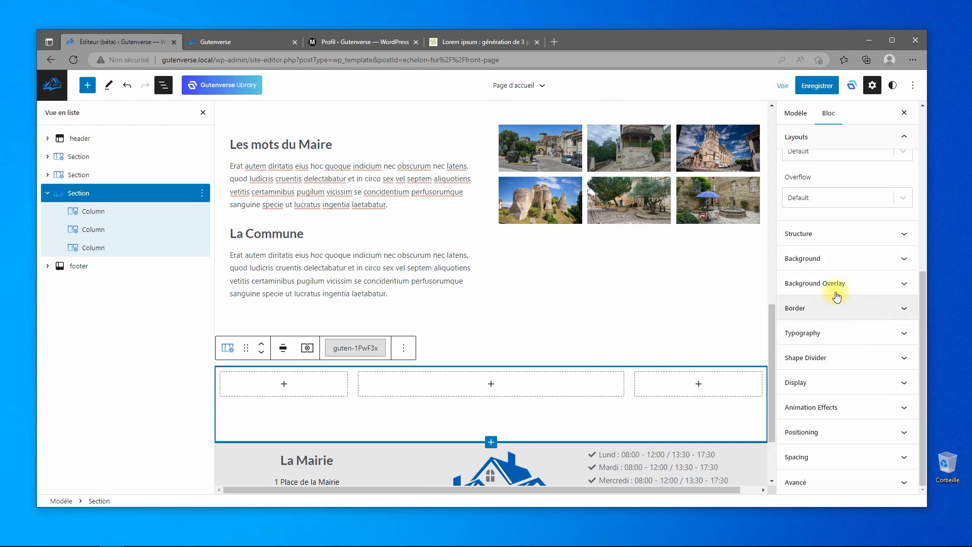
pyautogui.click(833, 261)
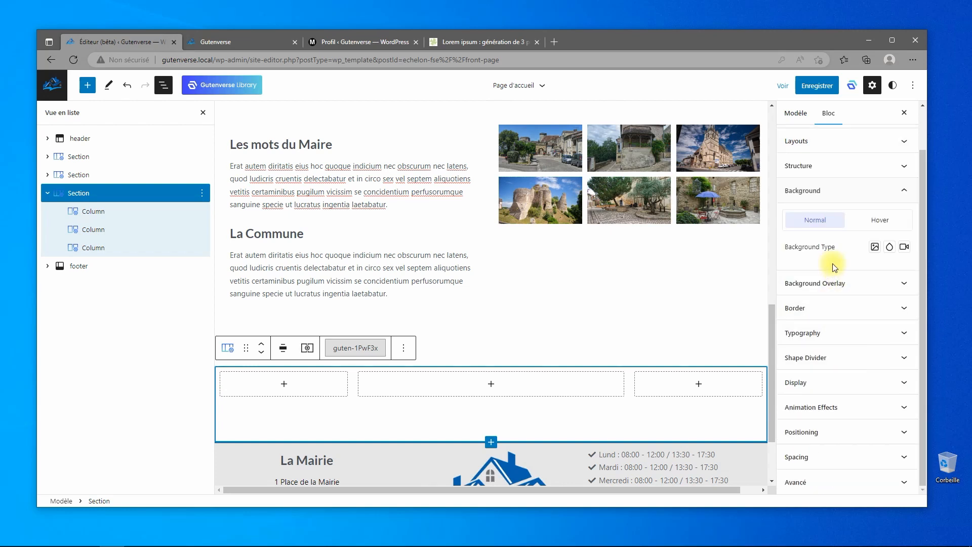
pyautogui.click(875, 248)
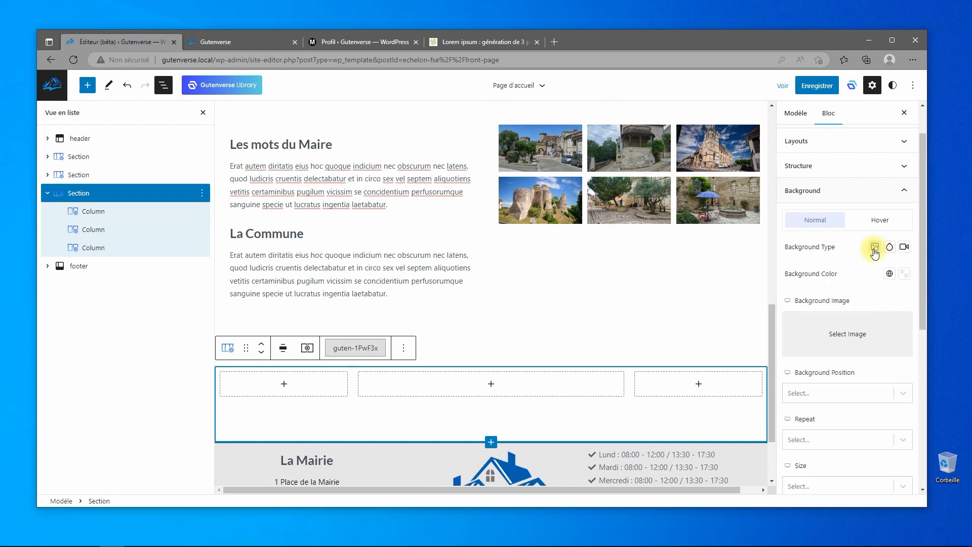
pyautogui.click(836, 334)
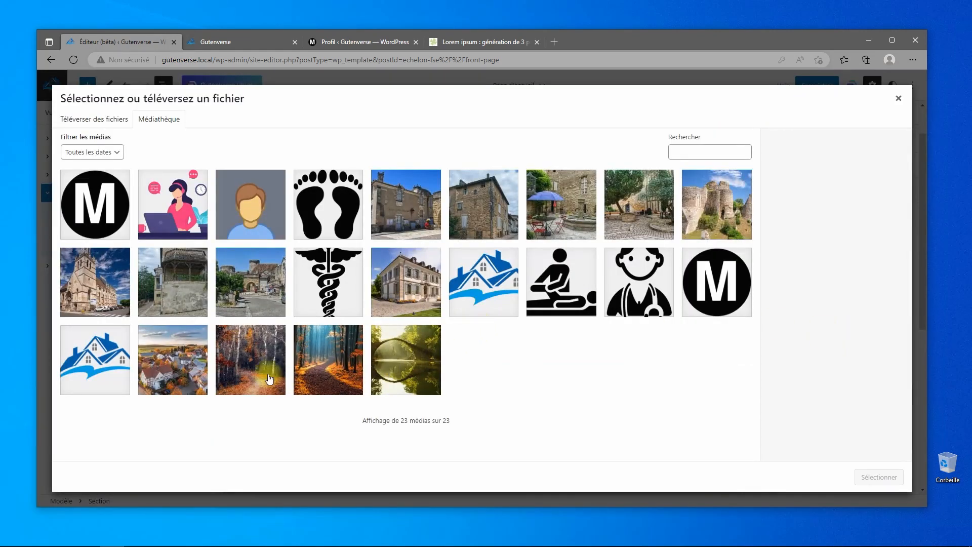
pyautogui.click(153, 374)
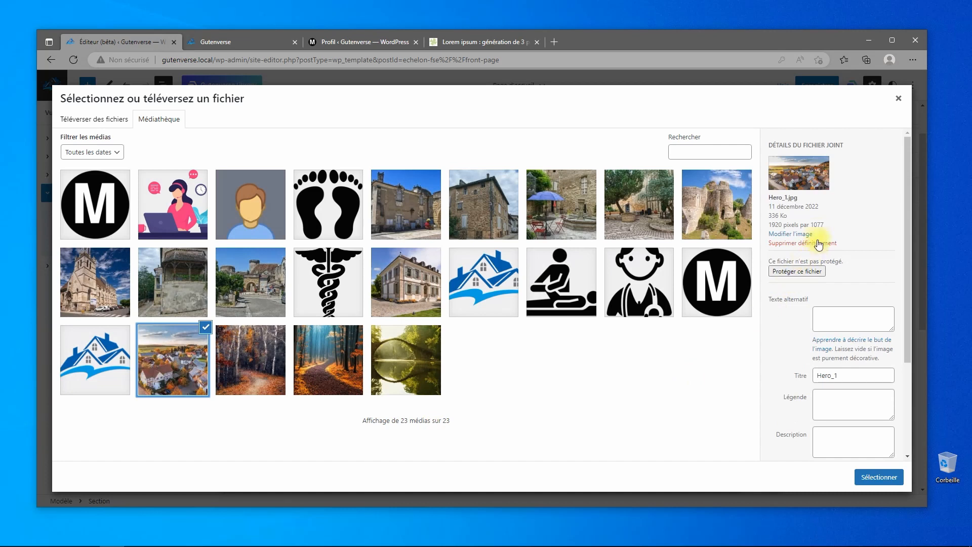
pyautogui.click(876, 476)
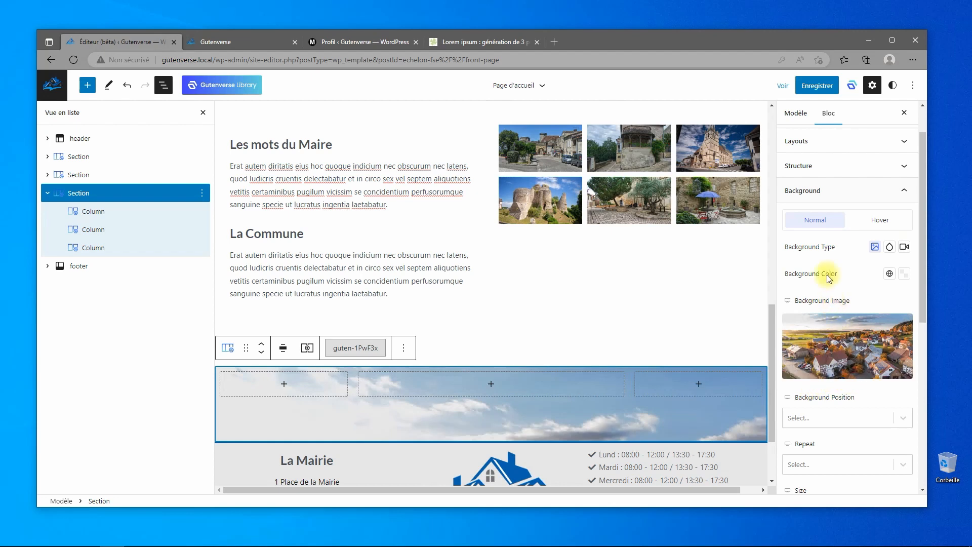
# Try the Large and No gap column gaps on the new section and restore the default gap
pyautogui.scroll(1, 832, 228)
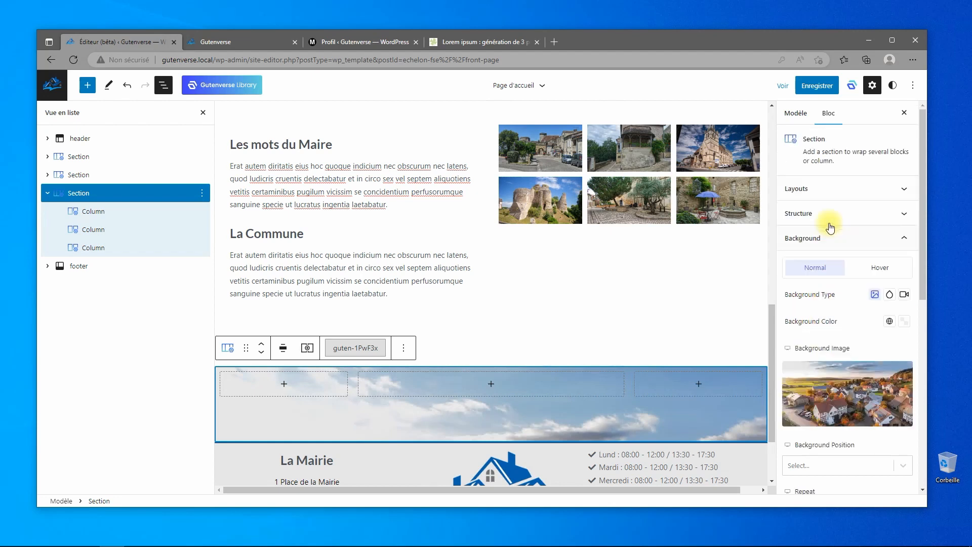
pyautogui.click(842, 193)
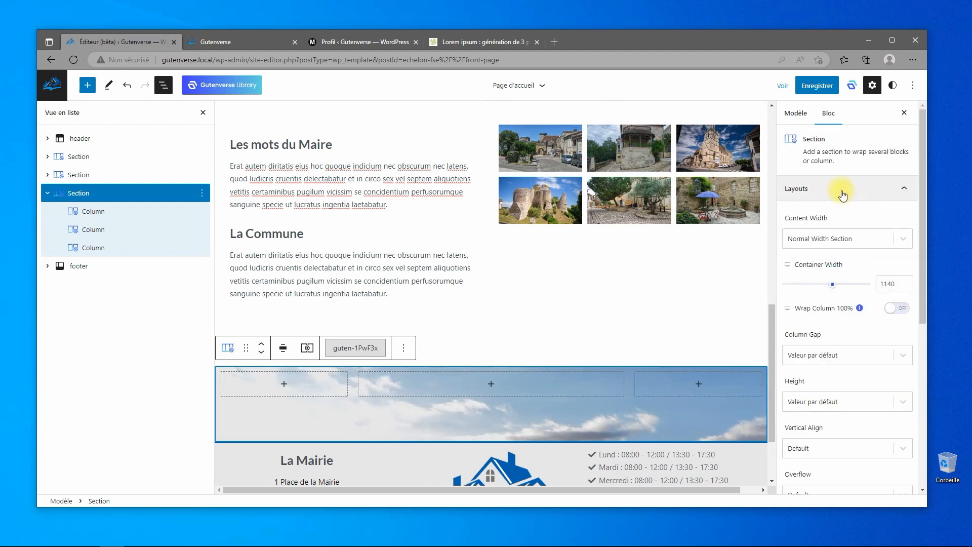
pyautogui.click(836, 357)
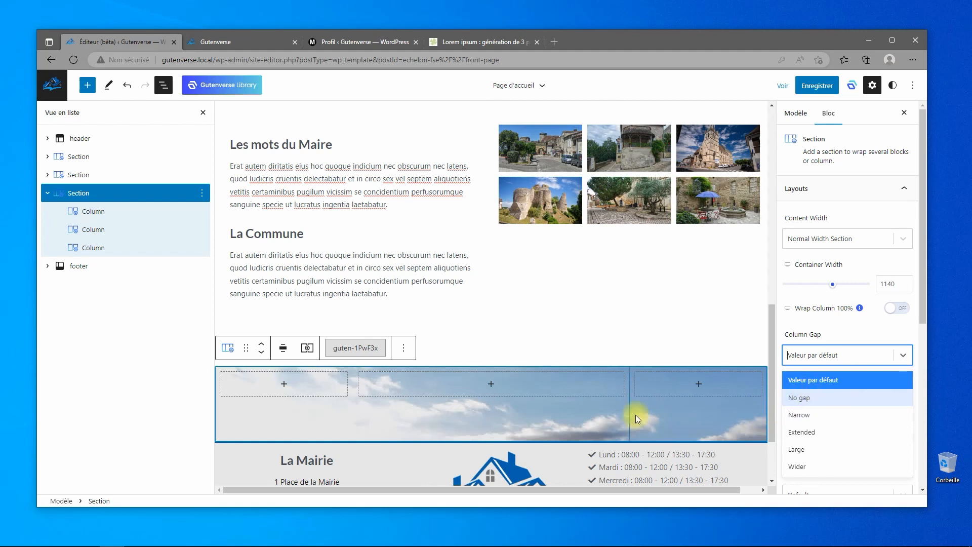
pyautogui.click(804, 449)
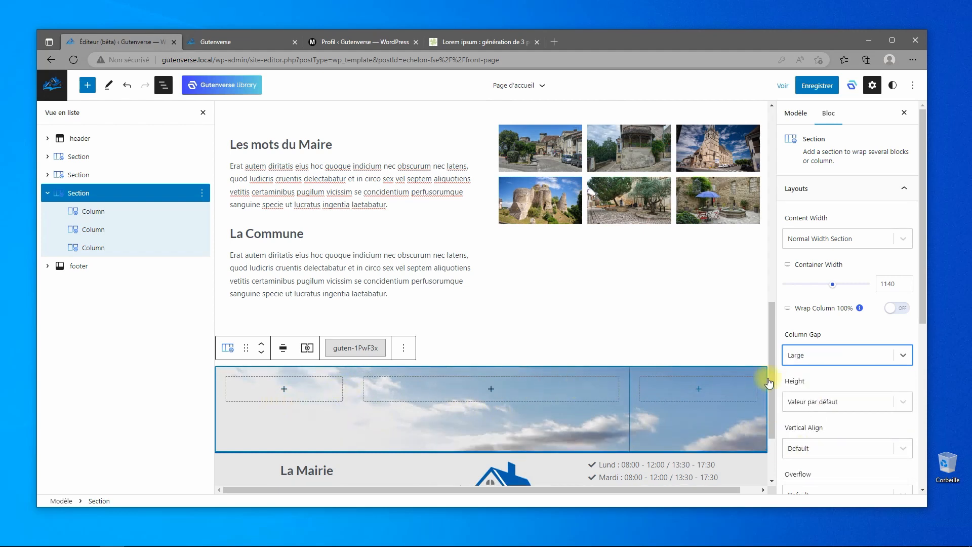
pyautogui.click(813, 354)
pyautogui.click(799, 398)
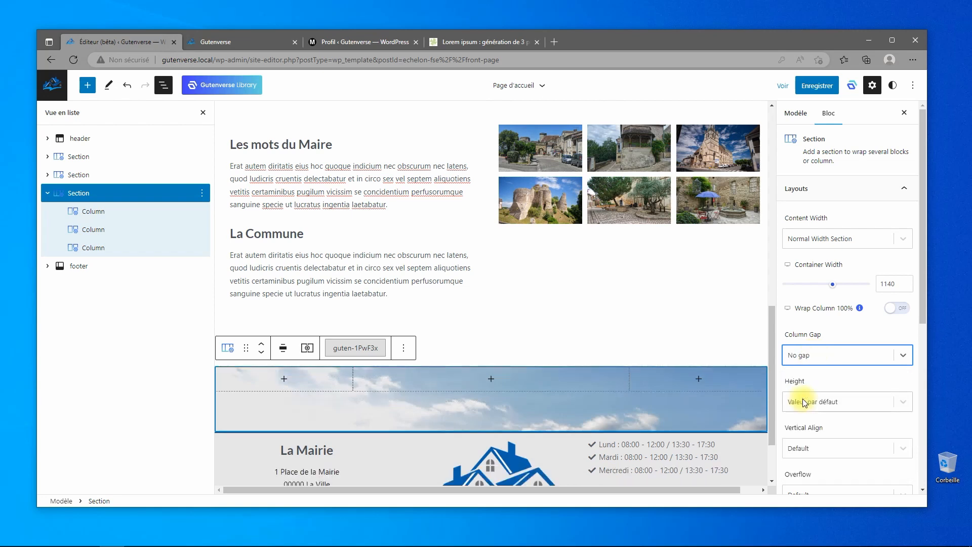
pyautogui.click(813, 361)
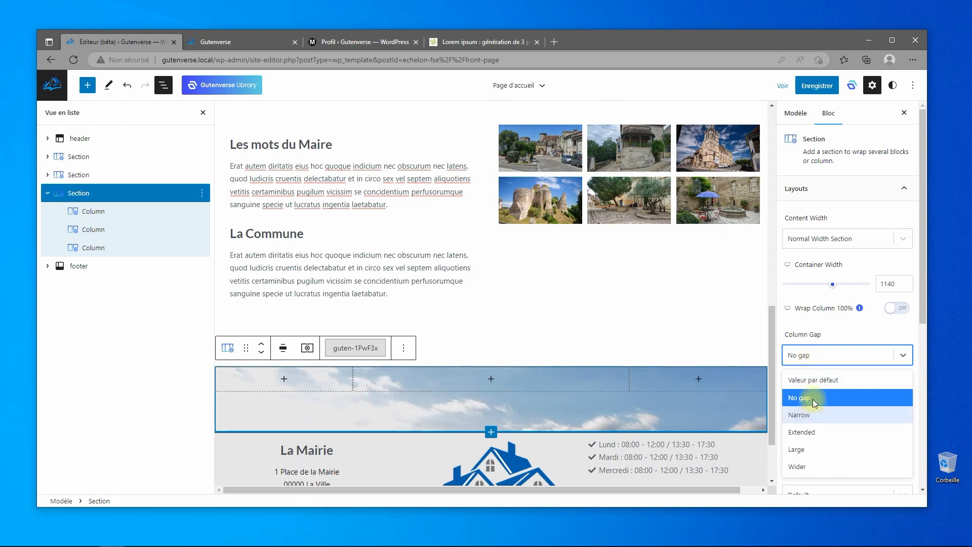
pyautogui.click(817, 380)
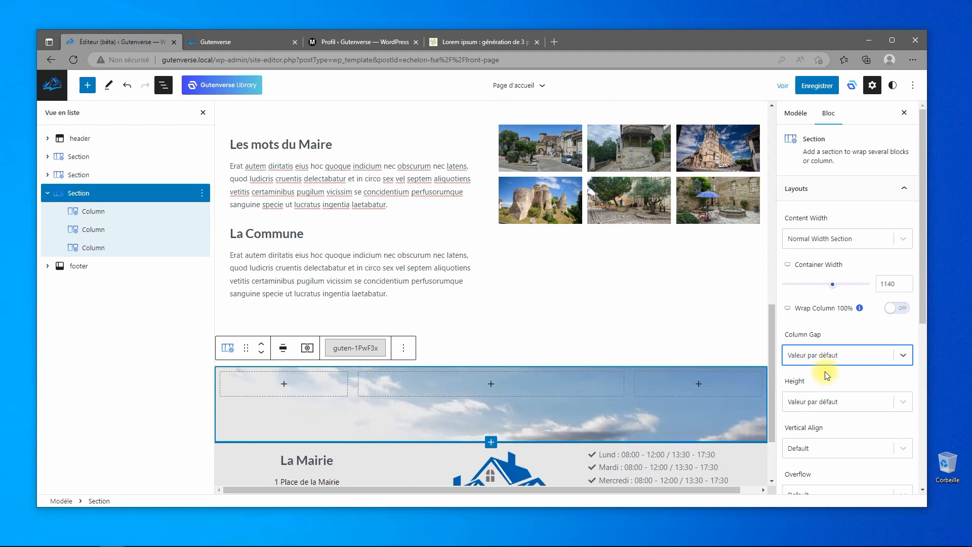
# Switch the village photo section's height to Minimum Height and set it to 400 px
pyautogui.scroll(-8, 840, 363)
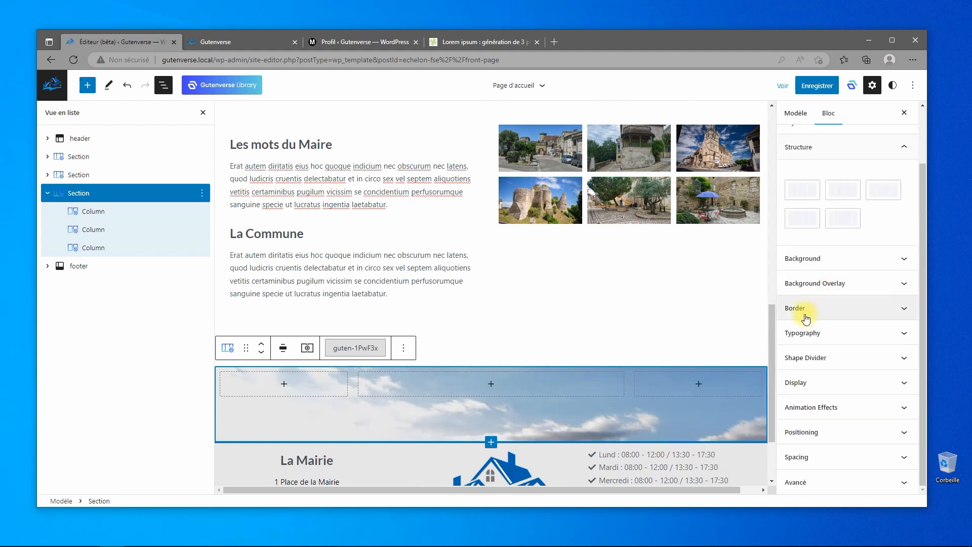
pyautogui.scroll(8, 818, 313)
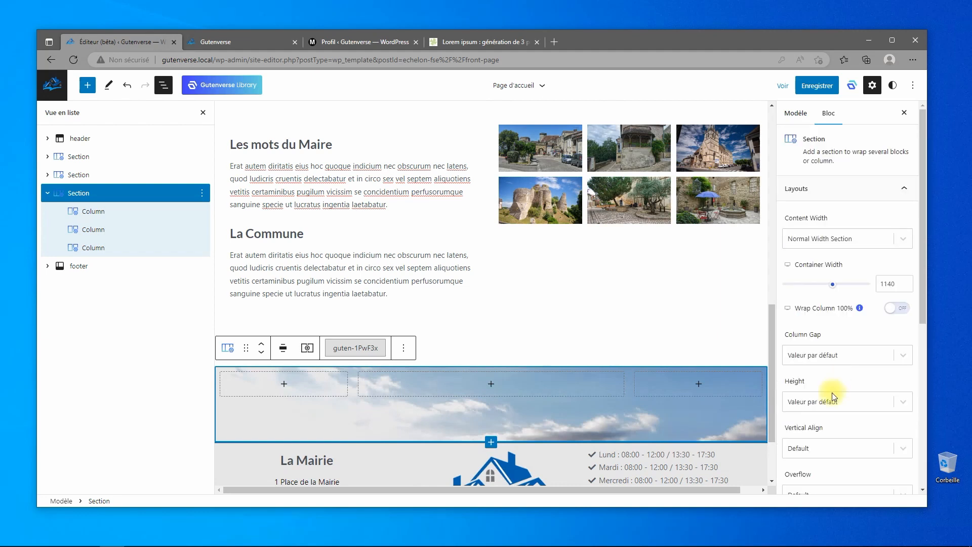
pyautogui.click(832, 400)
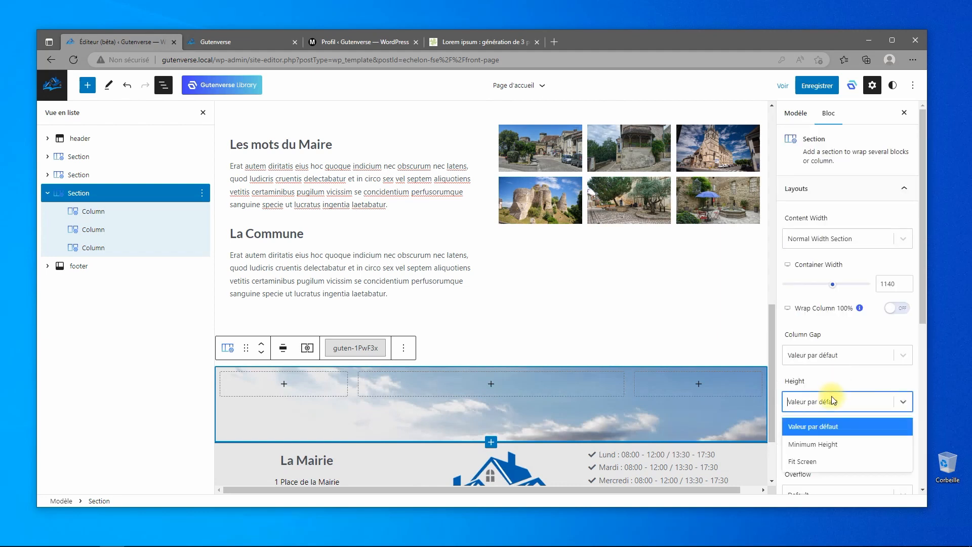
pyautogui.click(828, 445)
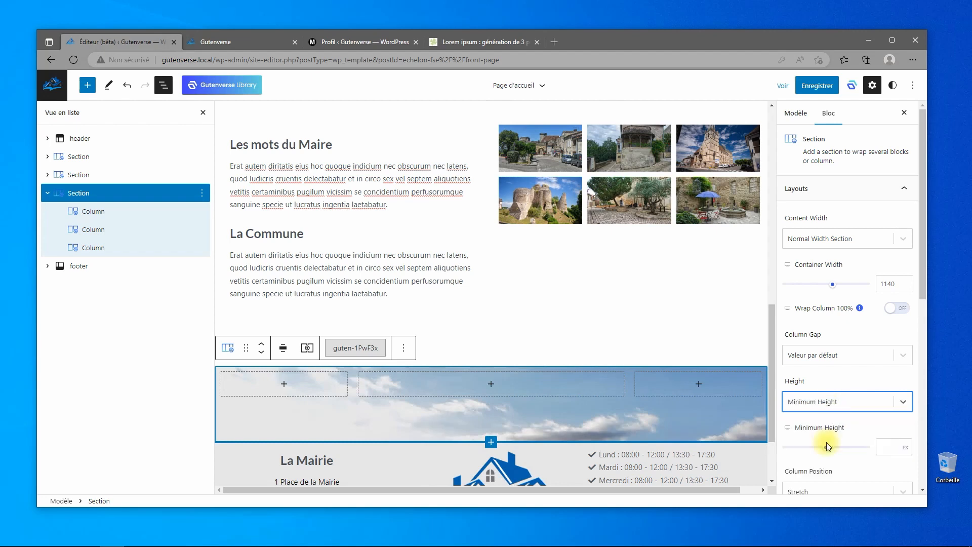
pyautogui.scroll(-5, 855, 390)
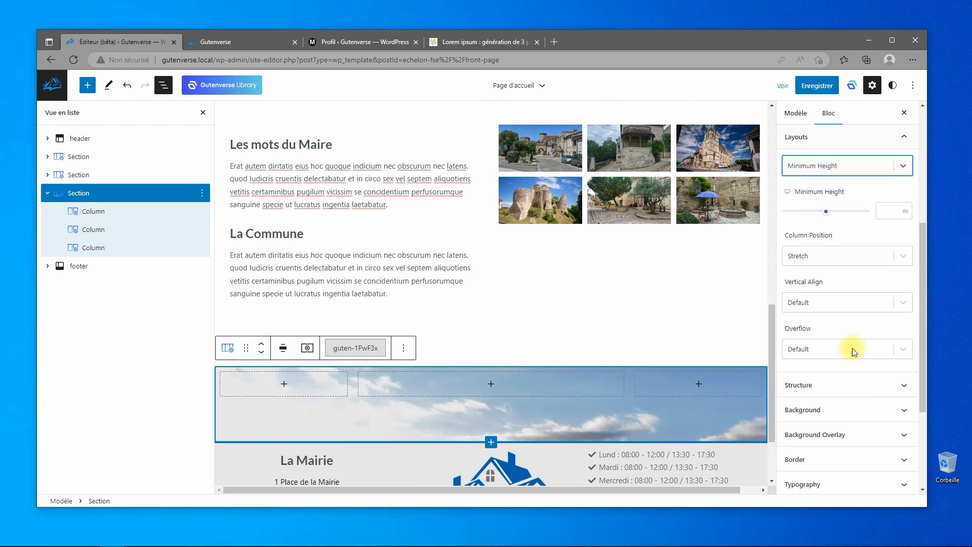
pyautogui.scroll(2, 852, 348)
pyautogui.moveTo(825, 332); pyautogui.dragTo(835, 334)
pyautogui.scroll(-3, 695, 367)
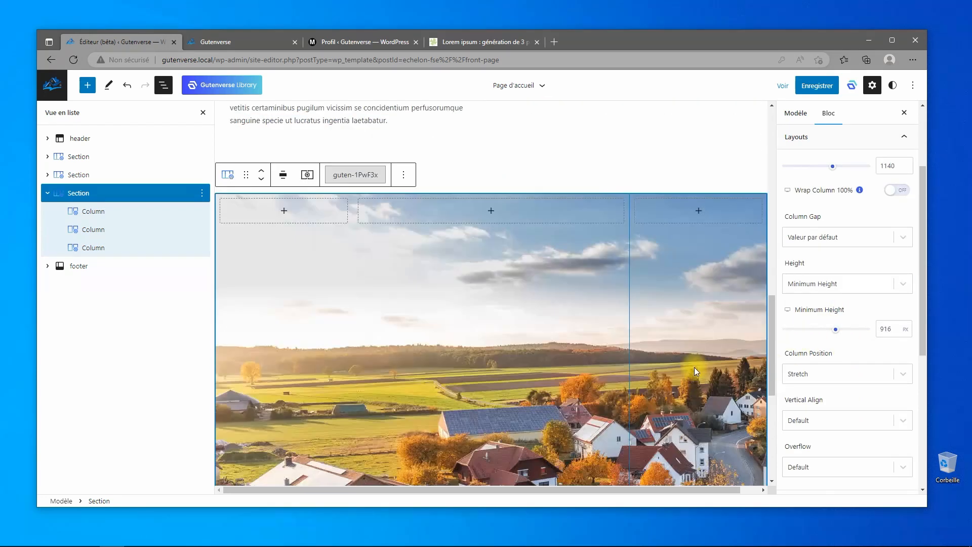
pyautogui.scroll(1, 694, 367)
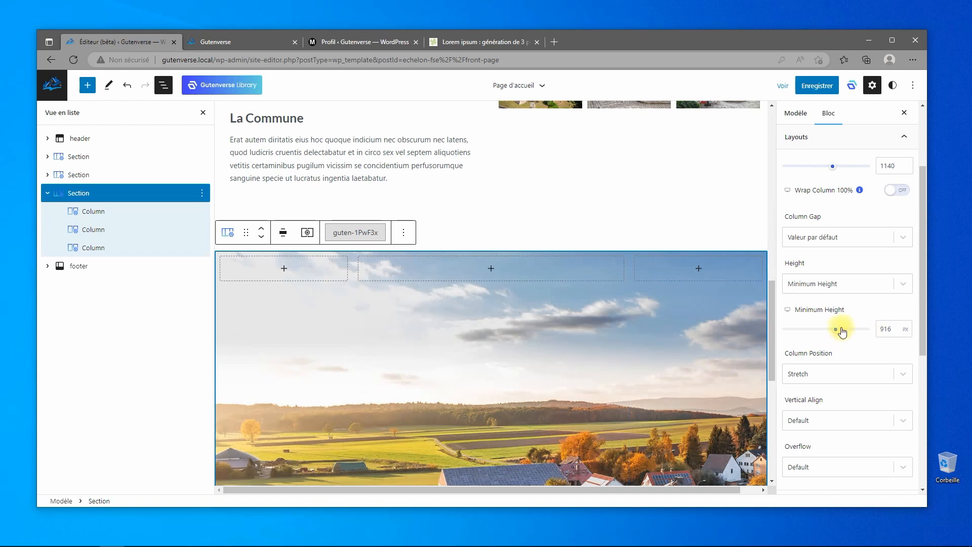
pyautogui.moveTo(837, 333); pyautogui.dragTo(808, 335)
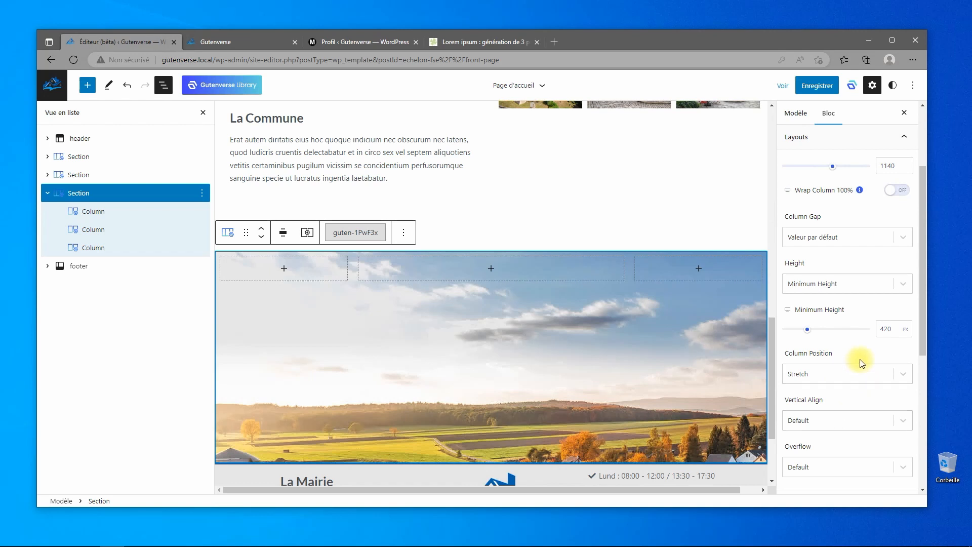
pyautogui.moveTo(889, 331); pyautogui.dragTo(869, 332)
pyautogui.write('400')
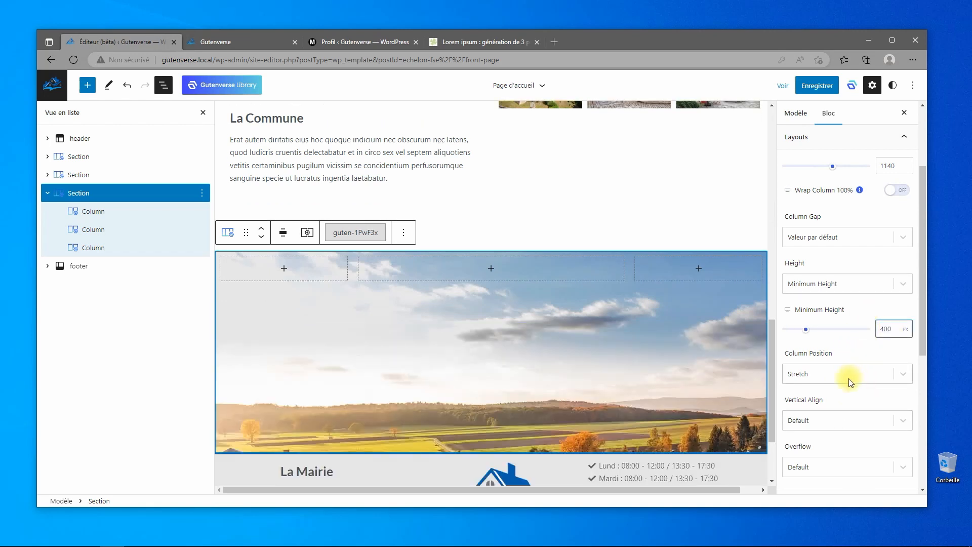
# Try the Bottom vertical alignment for the photo section's columns and settle on Middle
pyautogui.click(843, 420)
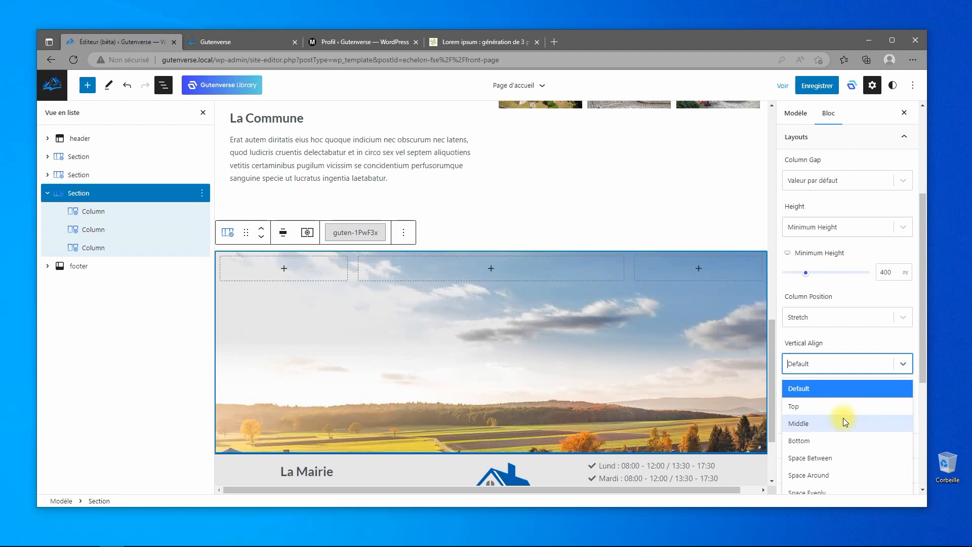
pyautogui.click(817, 422)
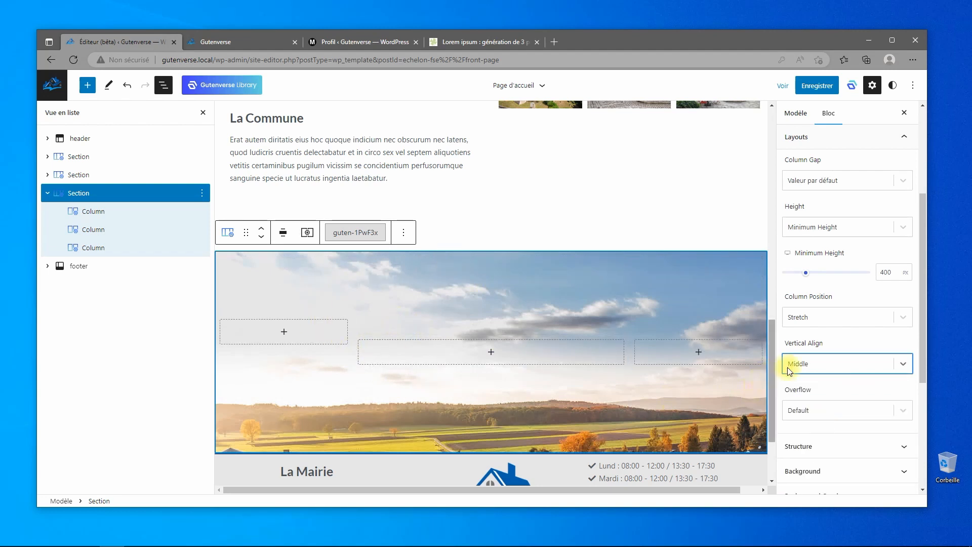
pyautogui.click(788, 367)
pyautogui.click(809, 442)
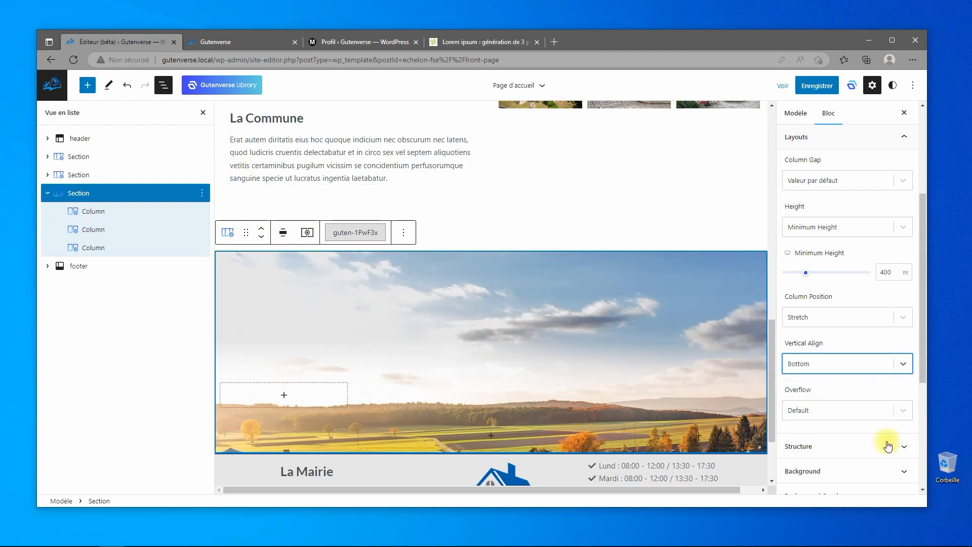
pyautogui.click(824, 410)
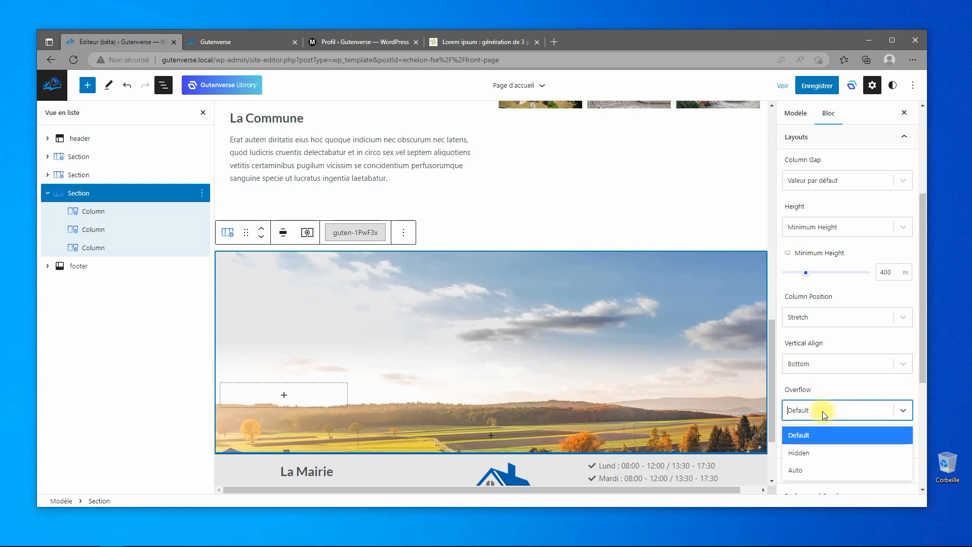
pyautogui.click(833, 367)
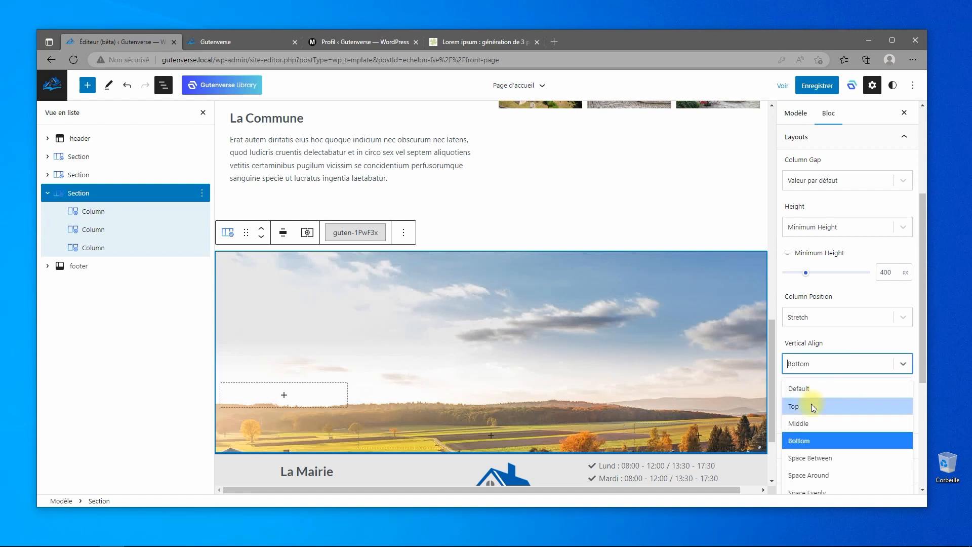
pyautogui.click(809, 422)
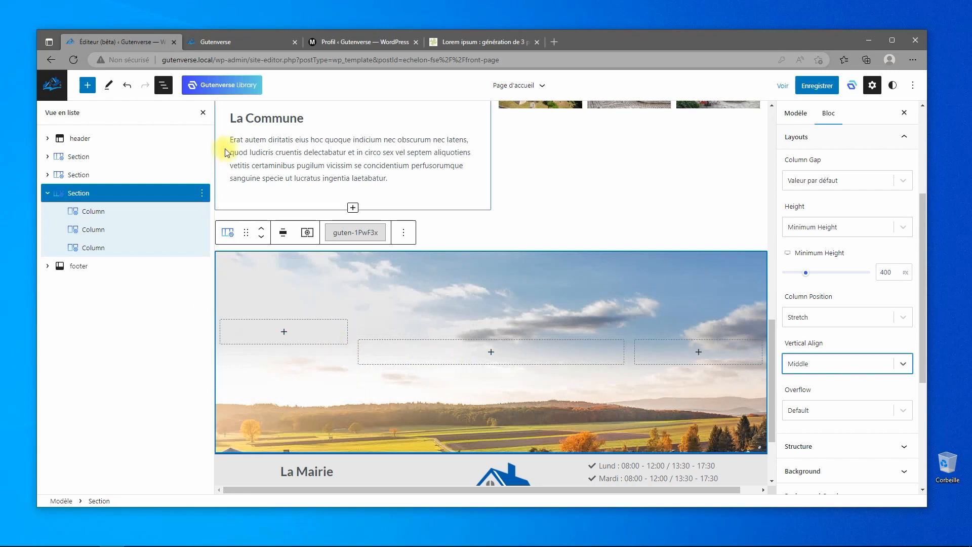
# Hide the block list and add a thin top border to the photo section with the Unie style and the custom blue colour
pyautogui.click(163, 85)
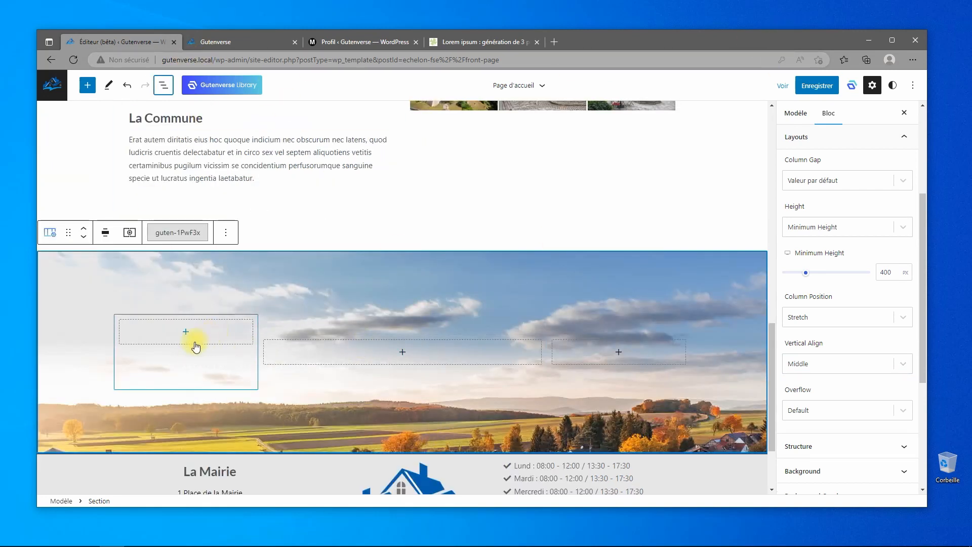
pyautogui.click(473, 344)
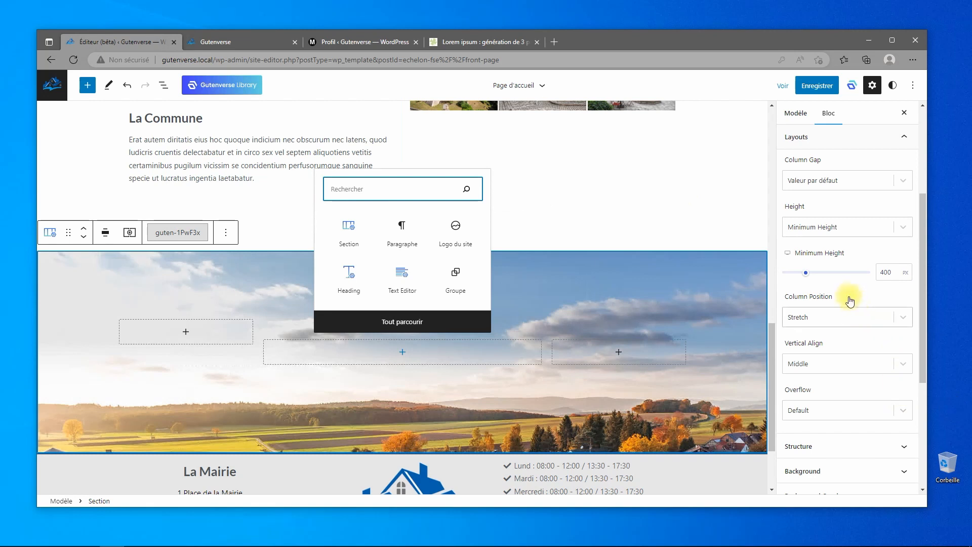
pyautogui.scroll(-5, 847, 321)
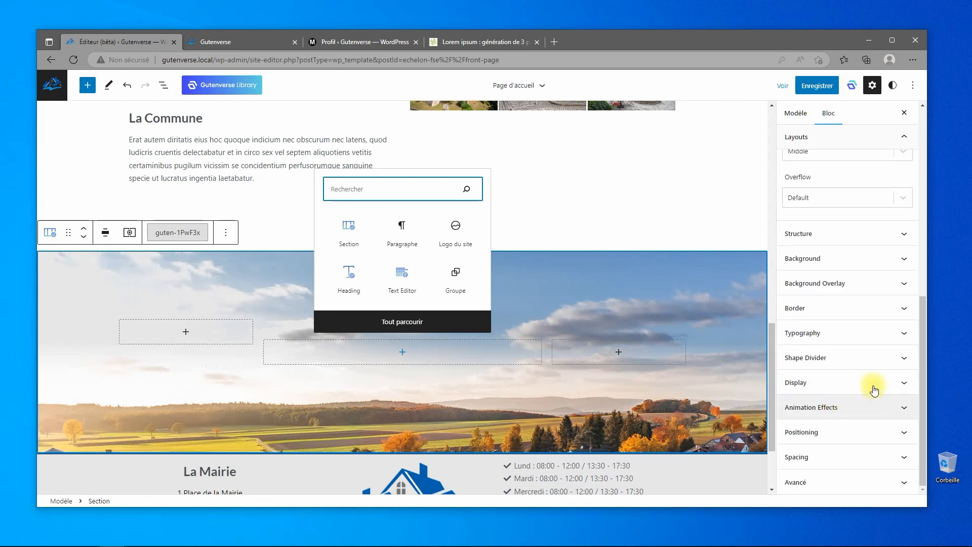
pyautogui.click(845, 311)
pyautogui.scroll(2, 815, 228)
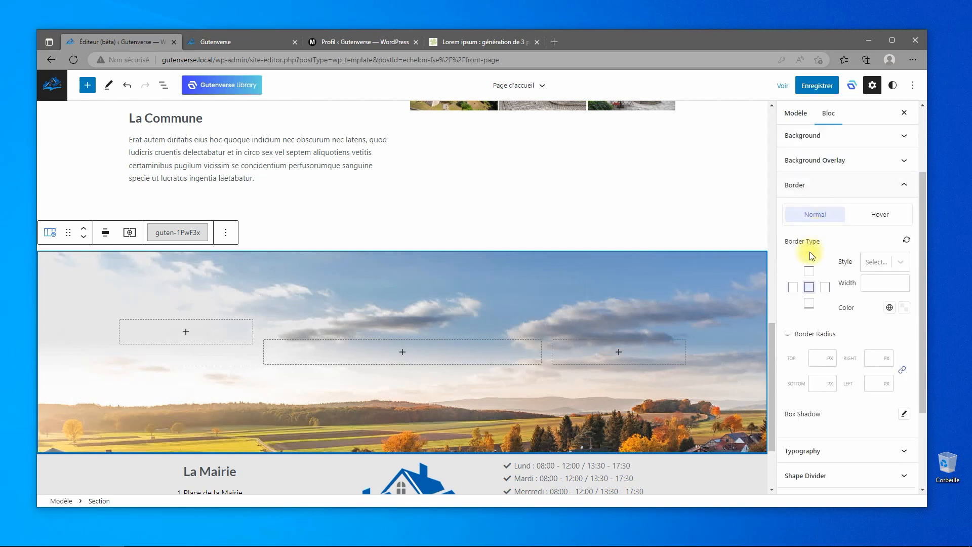
pyautogui.click(900, 261)
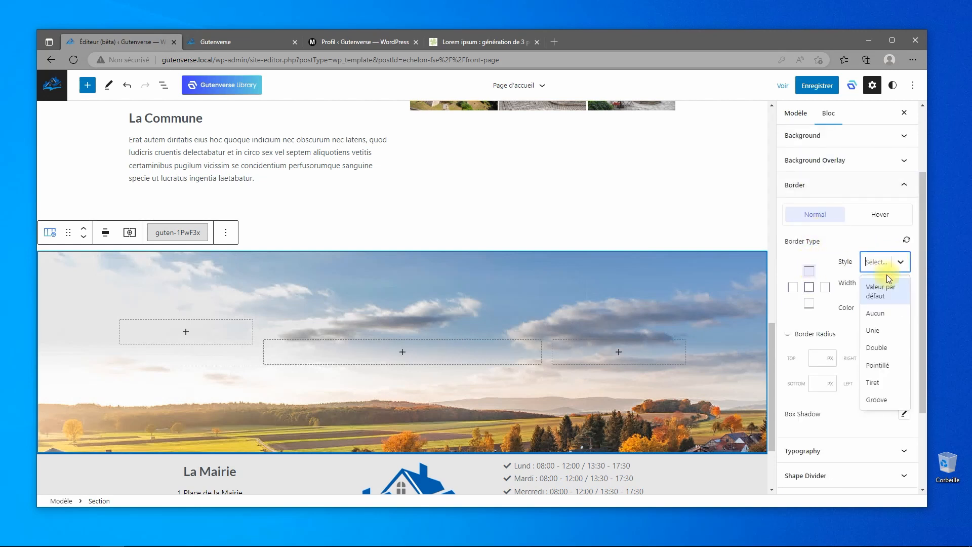
pyautogui.click(882, 330)
pyautogui.click(890, 308)
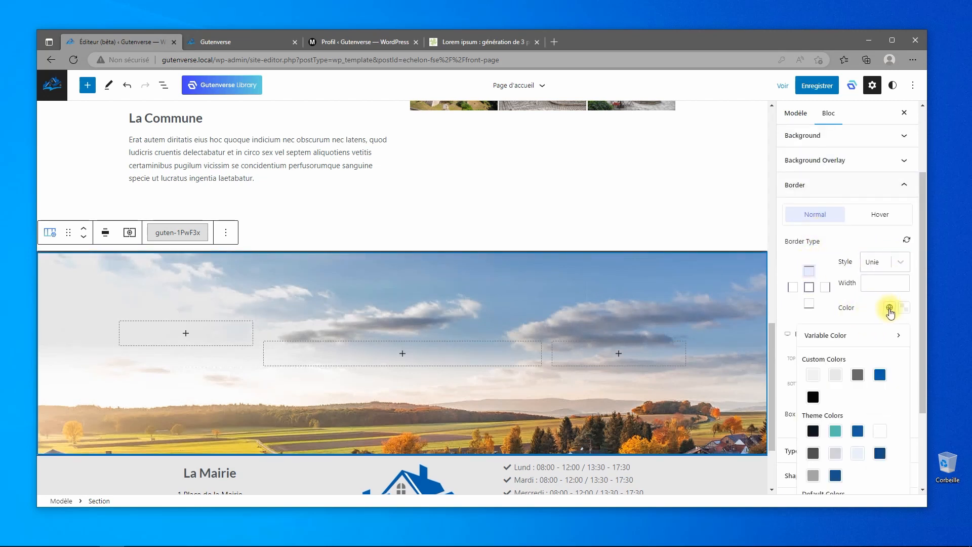
pyautogui.click(881, 374)
pyautogui.click(885, 282)
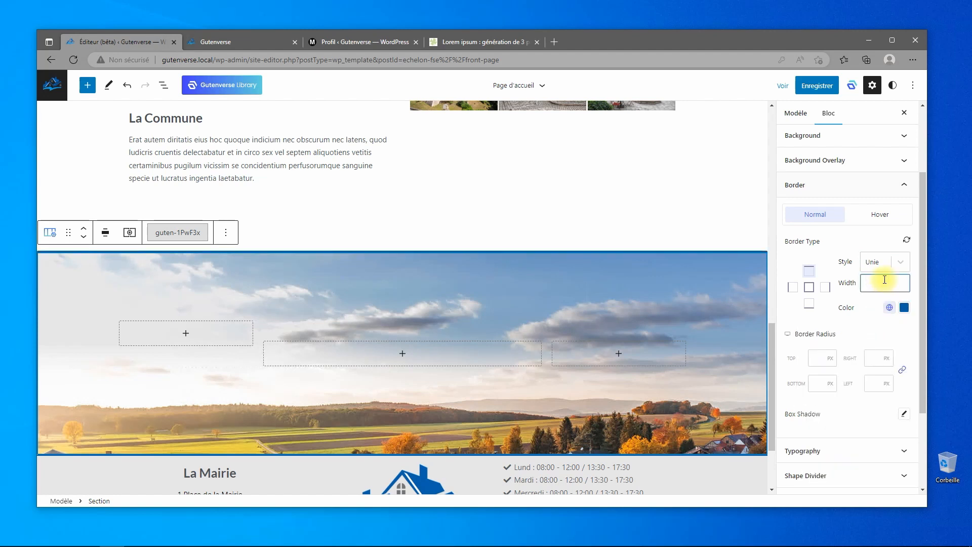
# Give the photo section a bottom border with the Unie style, a width of 1 and the custom blue colour
pyautogui.click(813, 305)
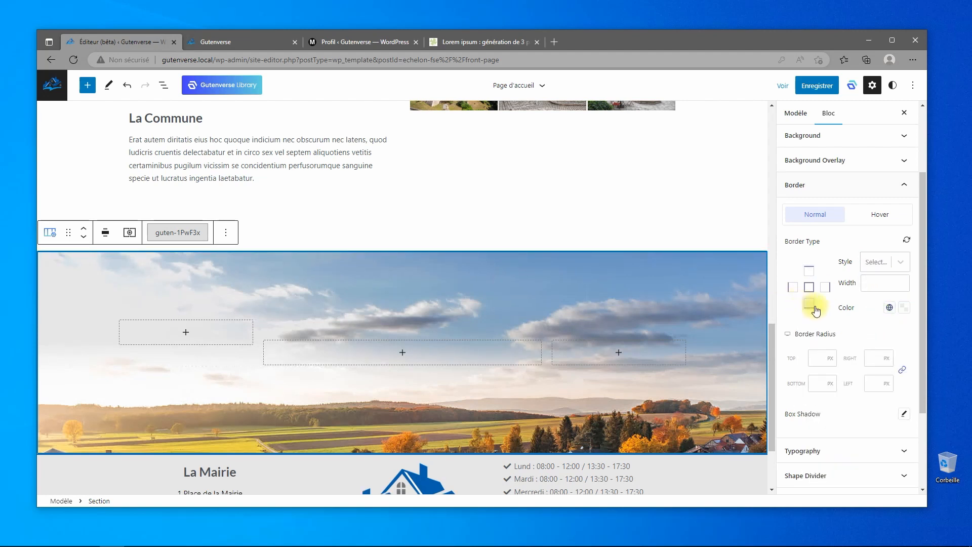
pyautogui.click(890, 308)
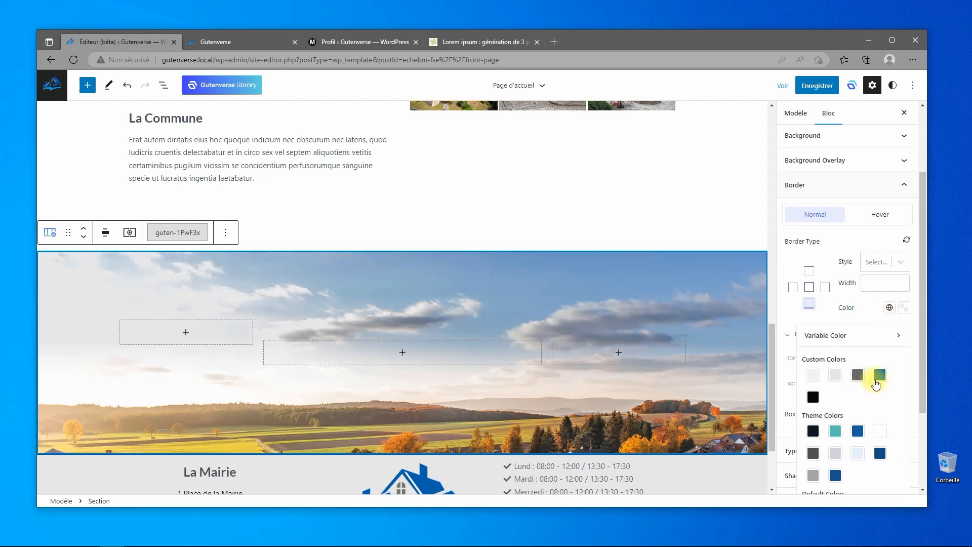
pyautogui.click(902, 262)
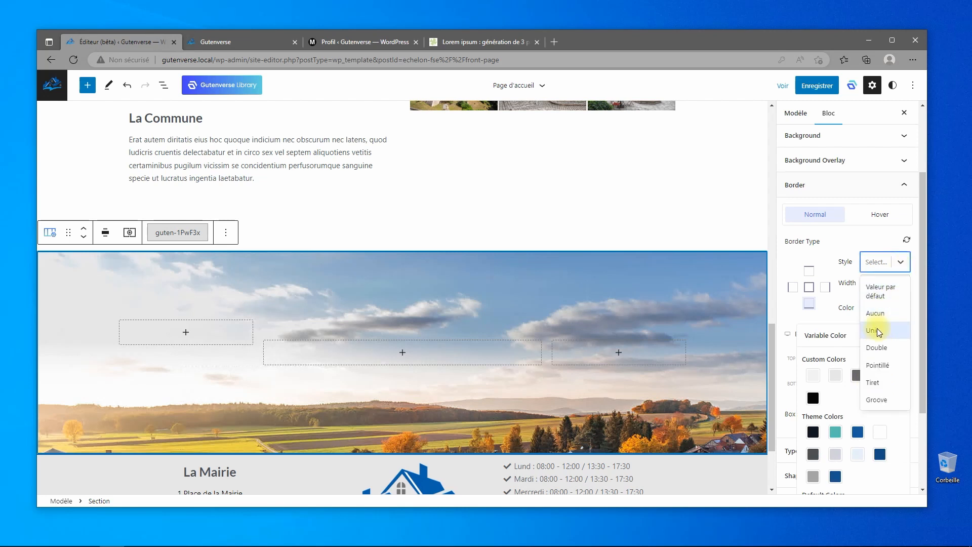
pyautogui.click(877, 330)
pyautogui.click(873, 282)
pyautogui.write('1')
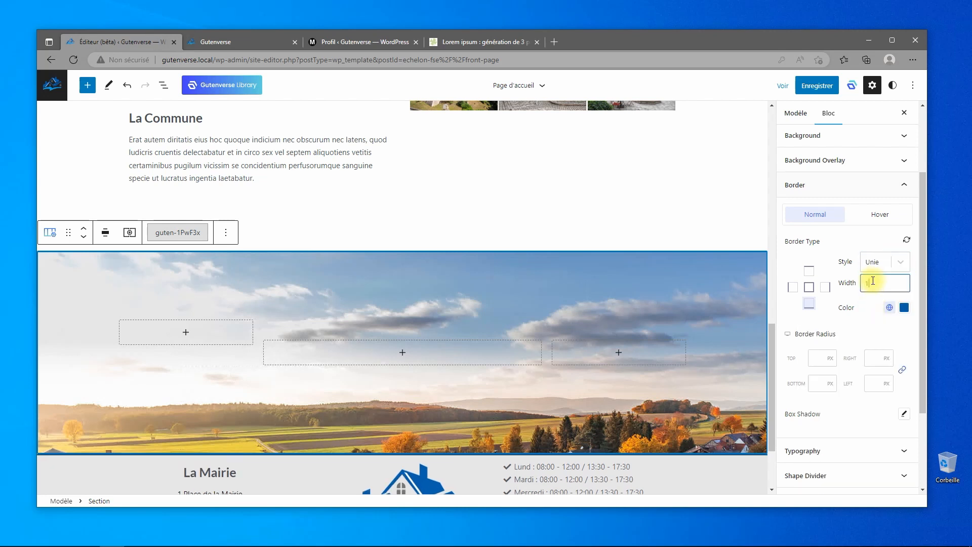
# Save the home page template and check the photo section above the footer on the refreshed live site
pyautogui.click(817, 86)
pyautogui.click(816, 88)
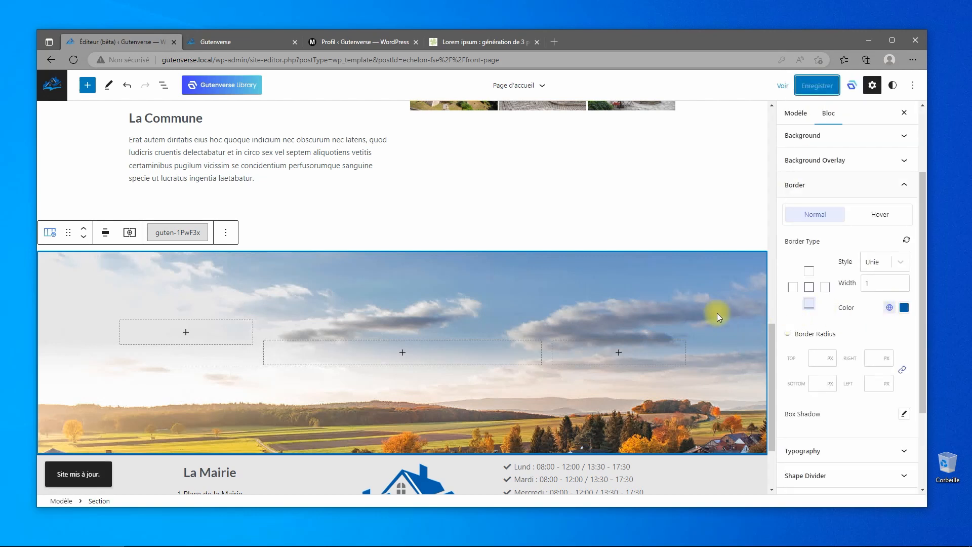
pyautogui.scroll(3, 799, 285)
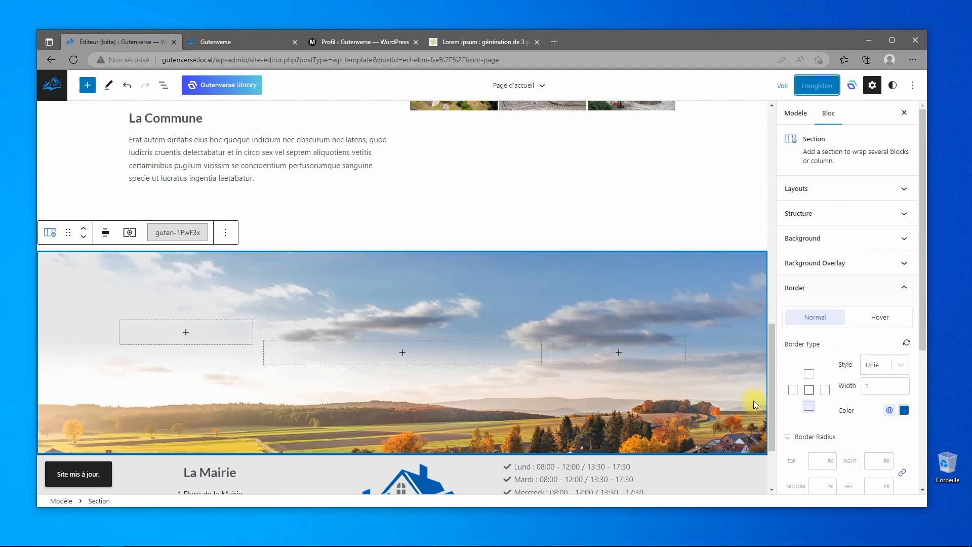
pyautogui.click(202, 44)
pyautogui.click(94, 60)
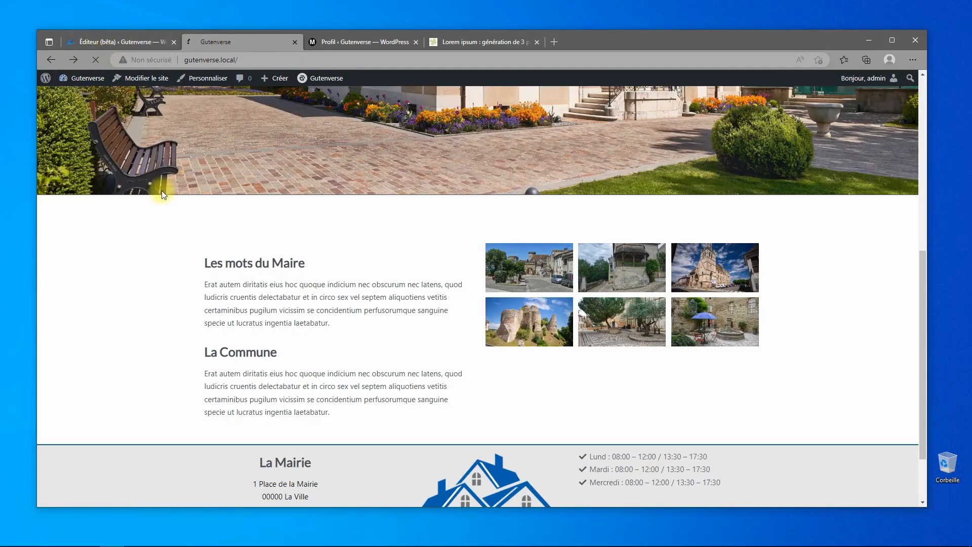
pyautogui.scroll(-7, 545, 311)
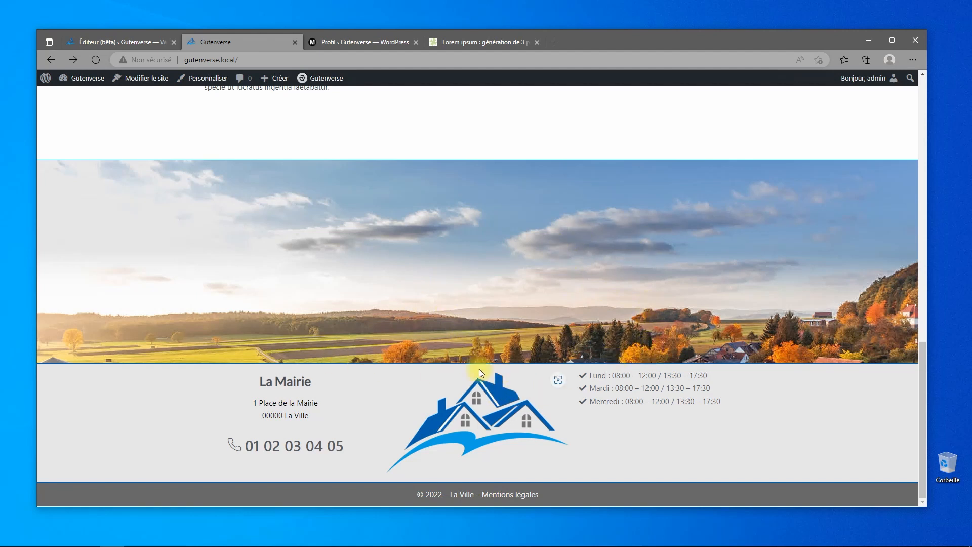
# Return to the site editor, show the block list and set only the photo section's bottom margin to 80 px
pyautogui.click(162, 44)
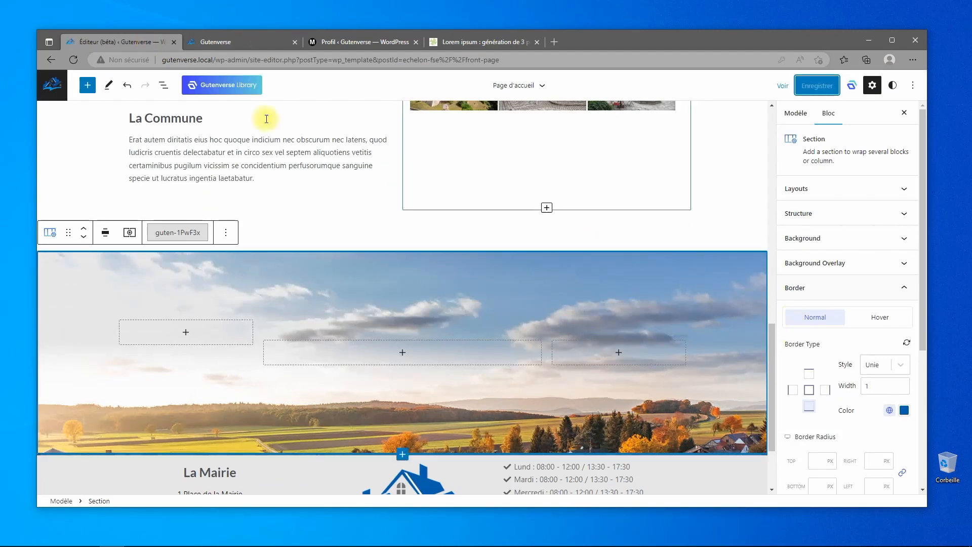
pyautogui.click(163, 85)
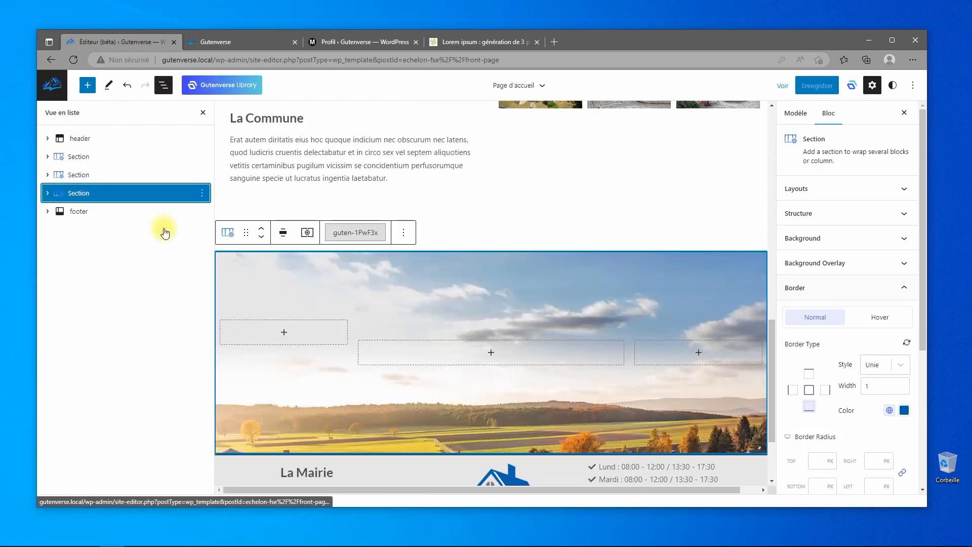
pyautogui.scroll(-4, 861, 344)
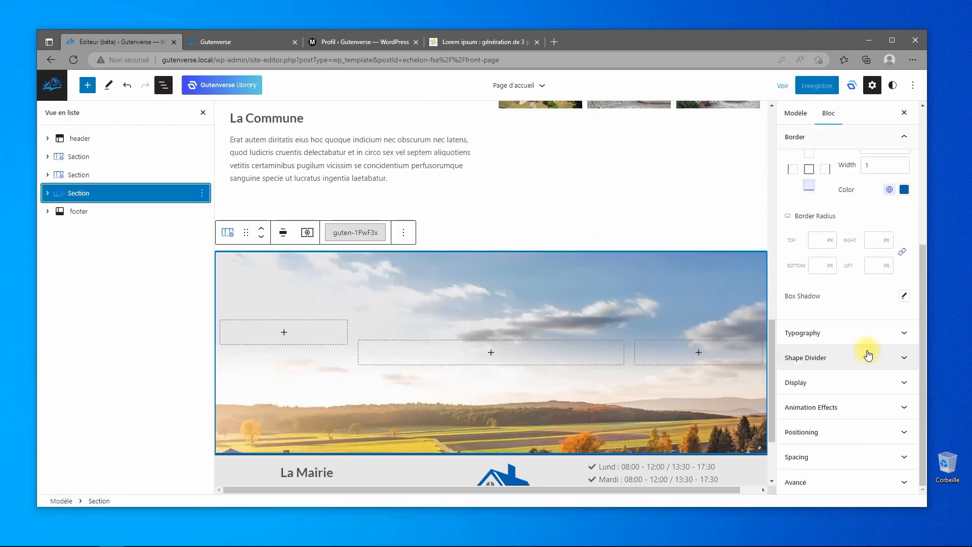
pyautogui.click(834, 464)
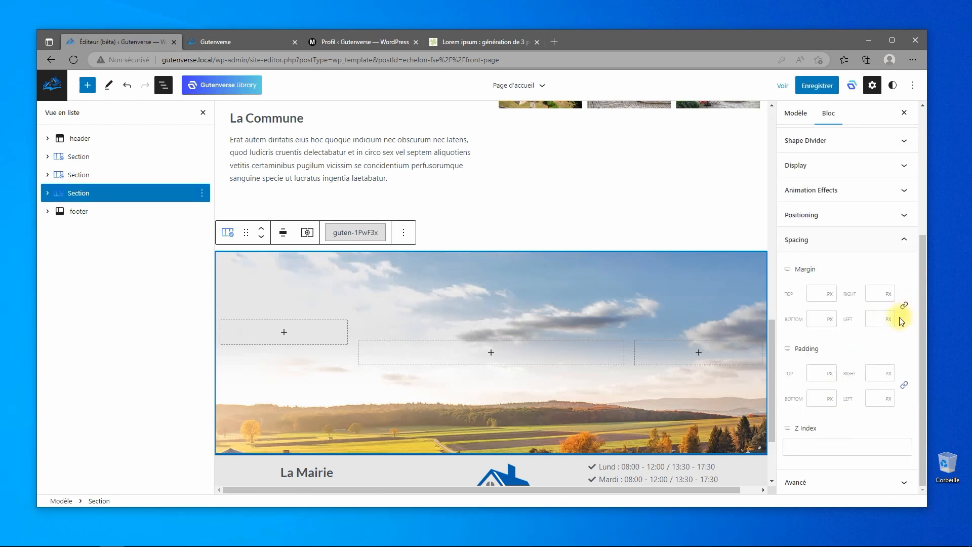
pyautogui.click(819, 321)
pyautogui.write('80')
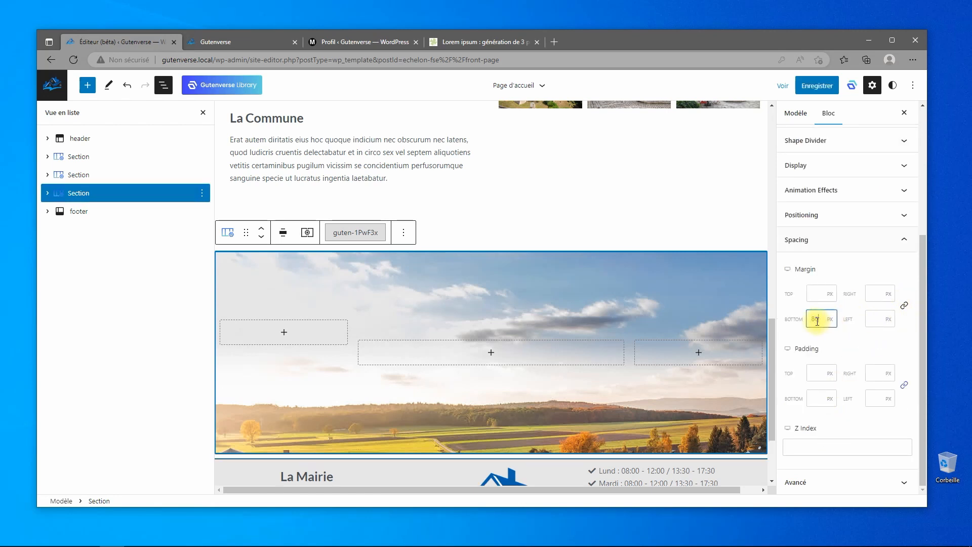
# Save the home page template with the photo section's new bottom margin
pyautogui.click(818, 86)
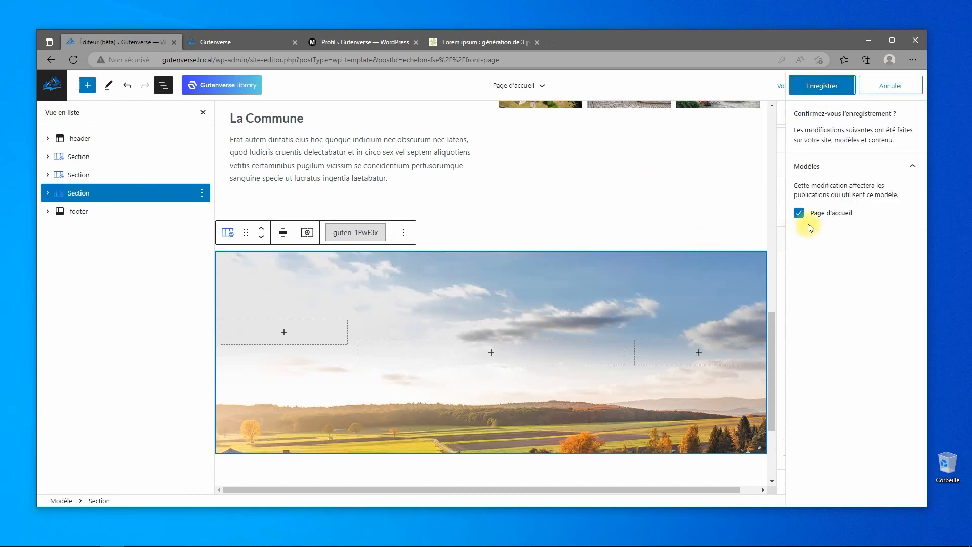
pyautogui.click(822, 87)
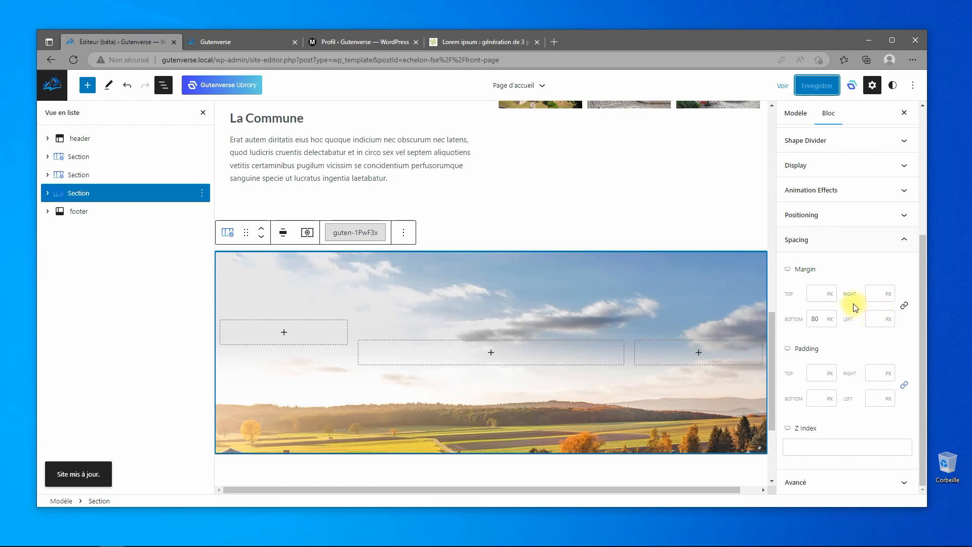
# Set the photo section's background image to position Center center, No repeat and size Cover, and save the home page template
pyautogui.scroll(4, 853, 304)
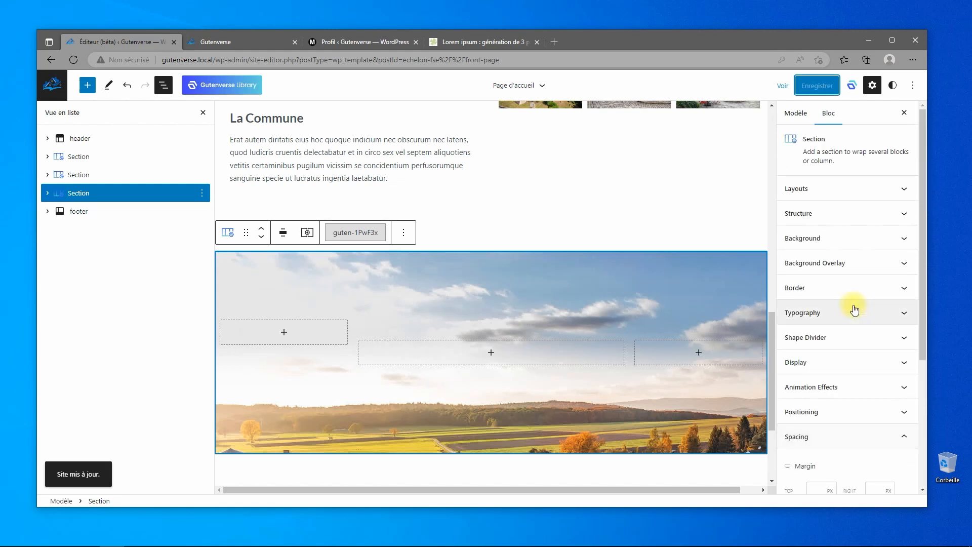
pyautogui.click(836, 237)
pyautogui.scroll(-3, 840, 253)
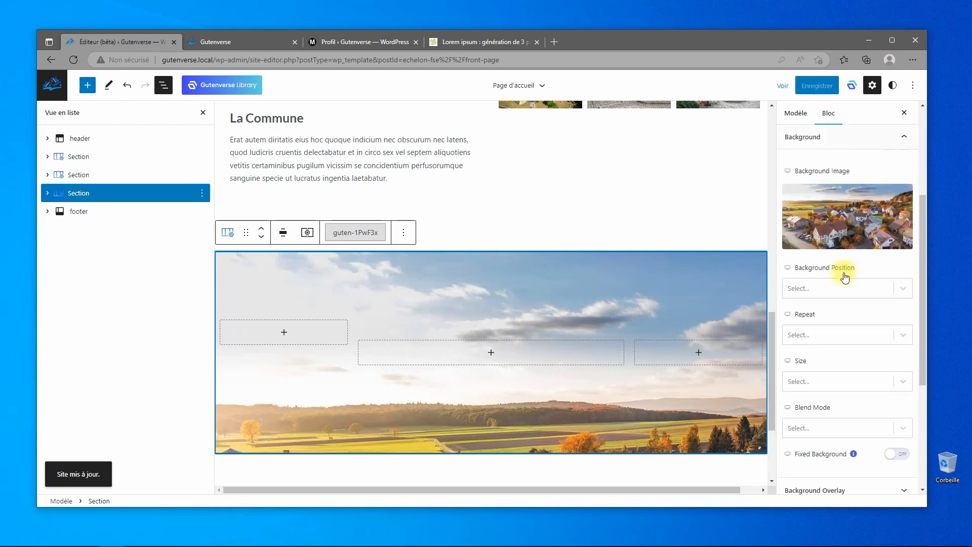
pyautogui.click(839, 292)
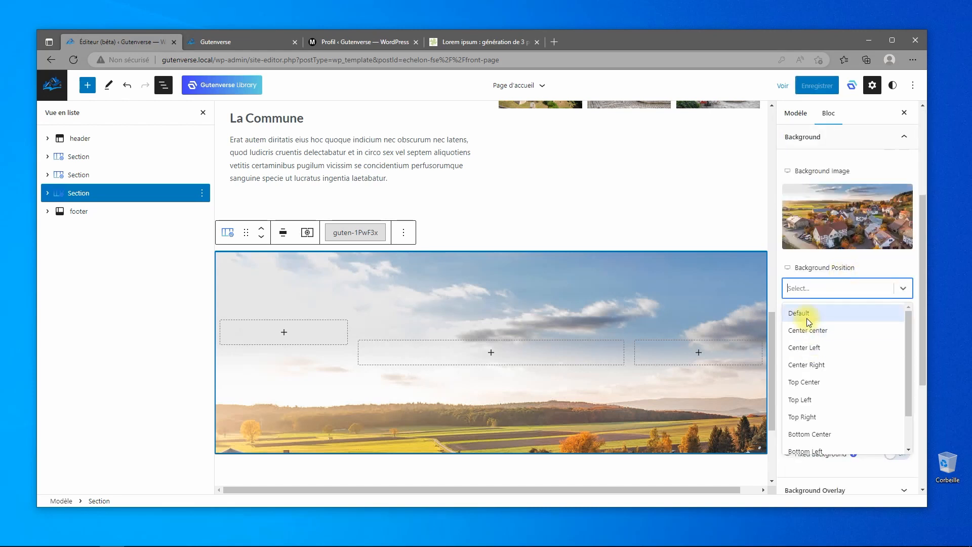
pyautogui.click(813, 330)
pyautogui.click(822, 336)
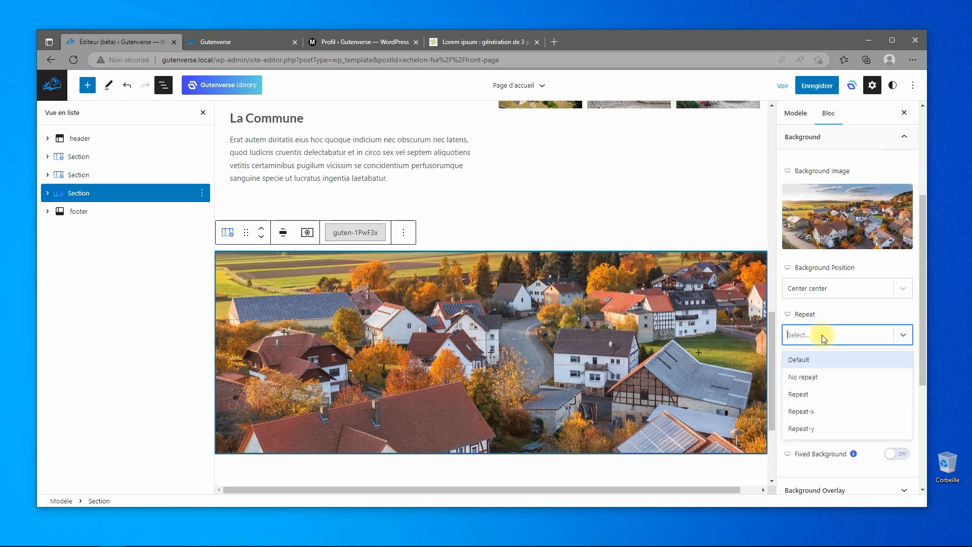
pyautogui.click(812, 380)
pyautogui.click(825, 383)
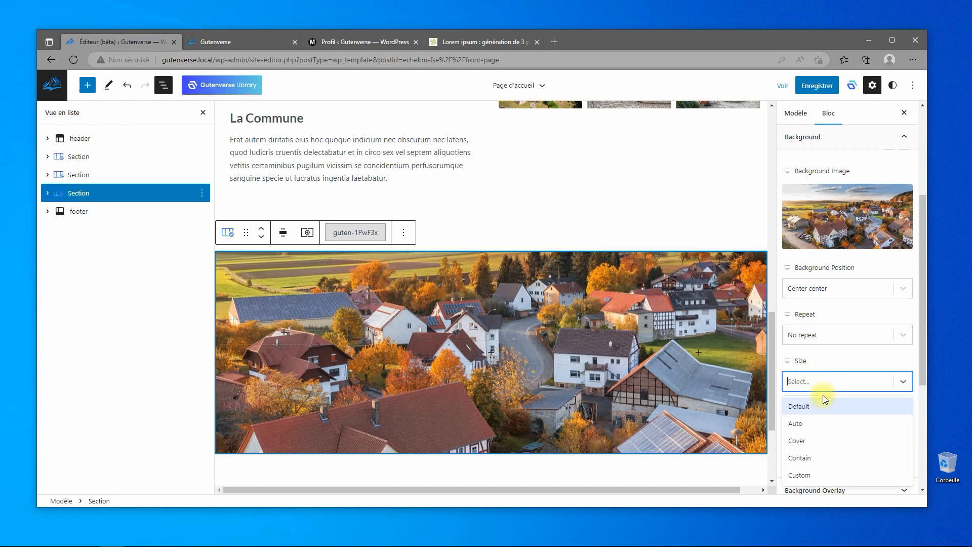
pyautogui.click(805, 440)
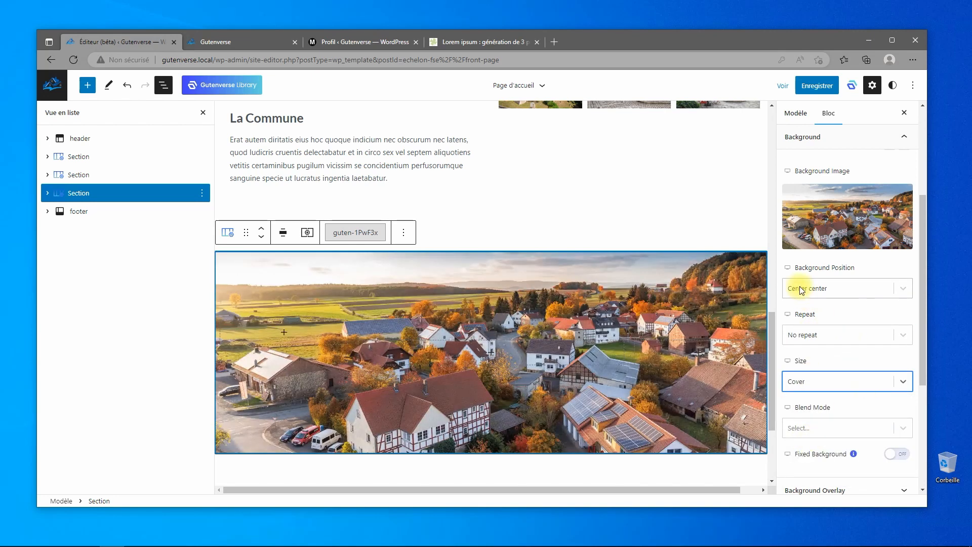
pyautogui.click(824, 92)
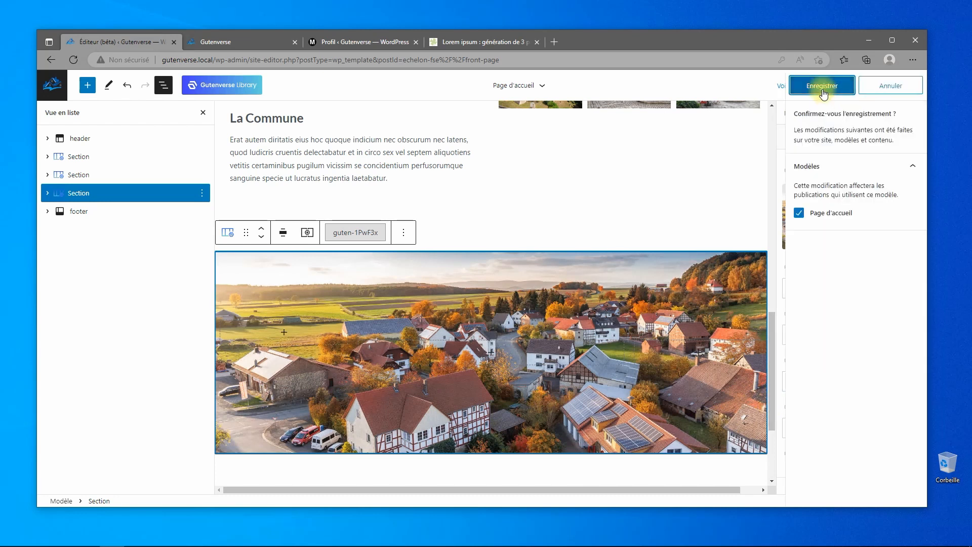
pyautogui.click(823, 92)
# Select the La Mairie hero section in the block list and set its height mode to Minimum Height
pyautogui.scroll(10, 585, 216)
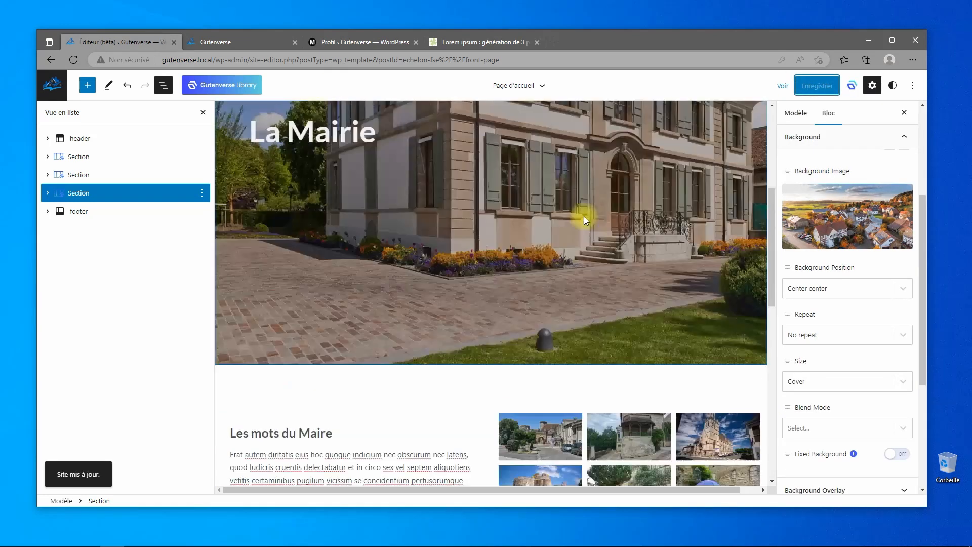
pyautogui.click(76, 156)
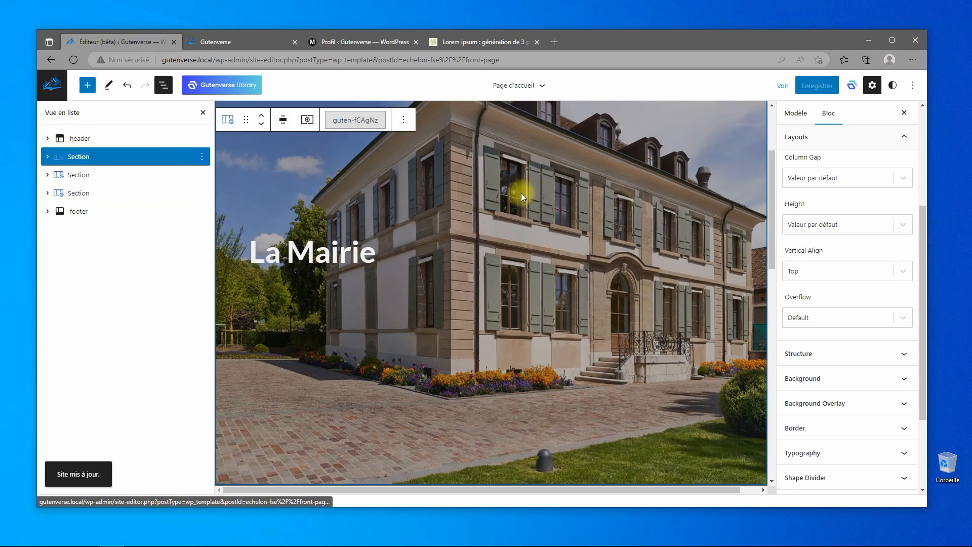
pyautogui.scroll(4, 848, 215)
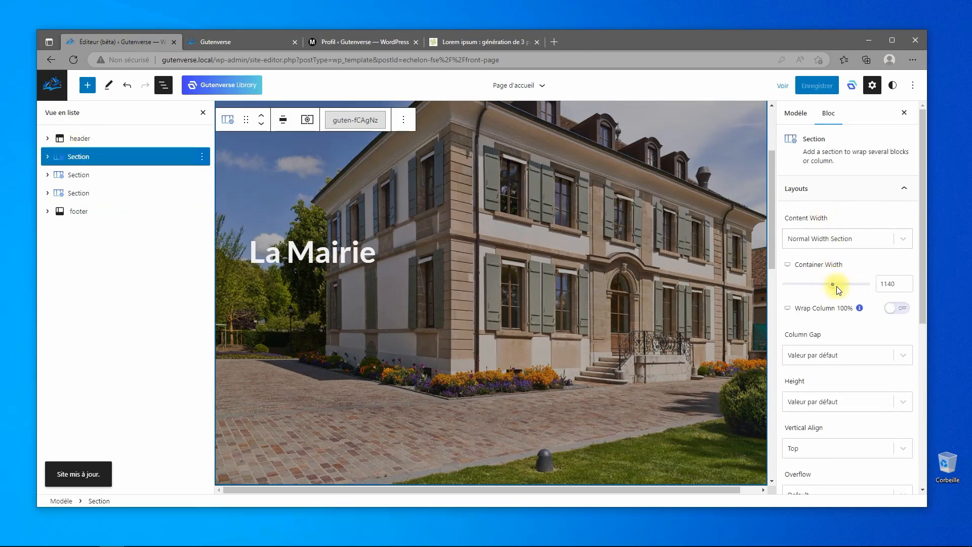
pyautogui.scroll(-2, 831, 365)
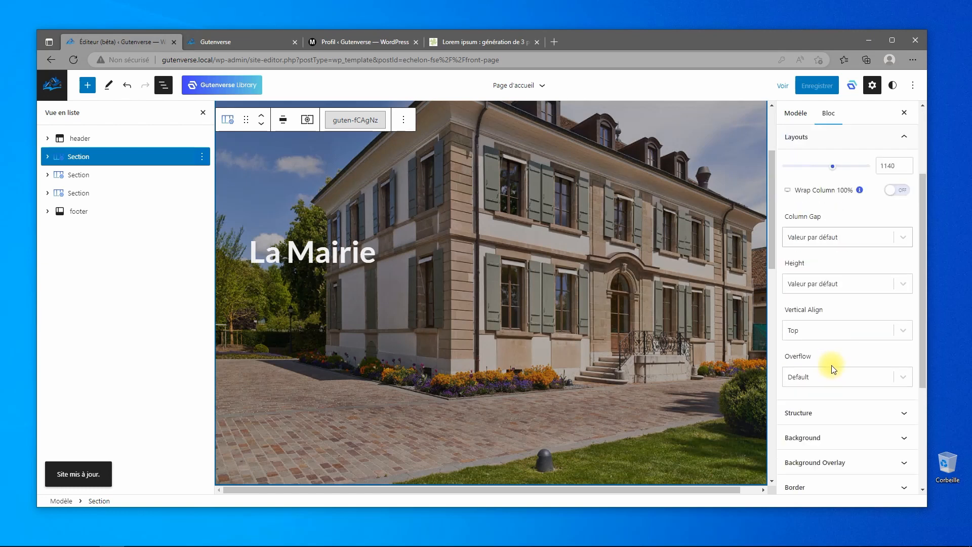
pyautogui.click(827, 285)
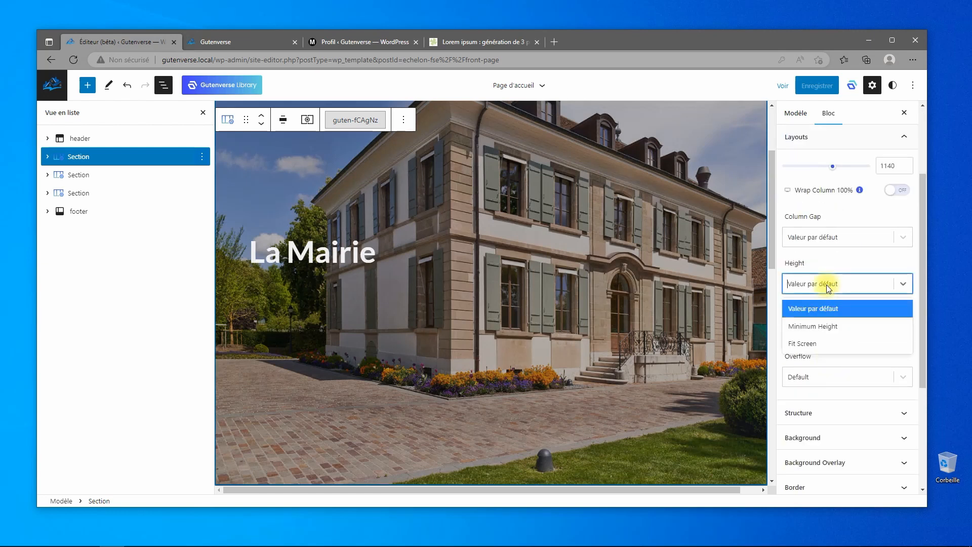
pyautogui.click(821, 328)
# Clear the top and bottom padding of the La Mairie hero section
pyautogui.scroll(-4, 836, 383)
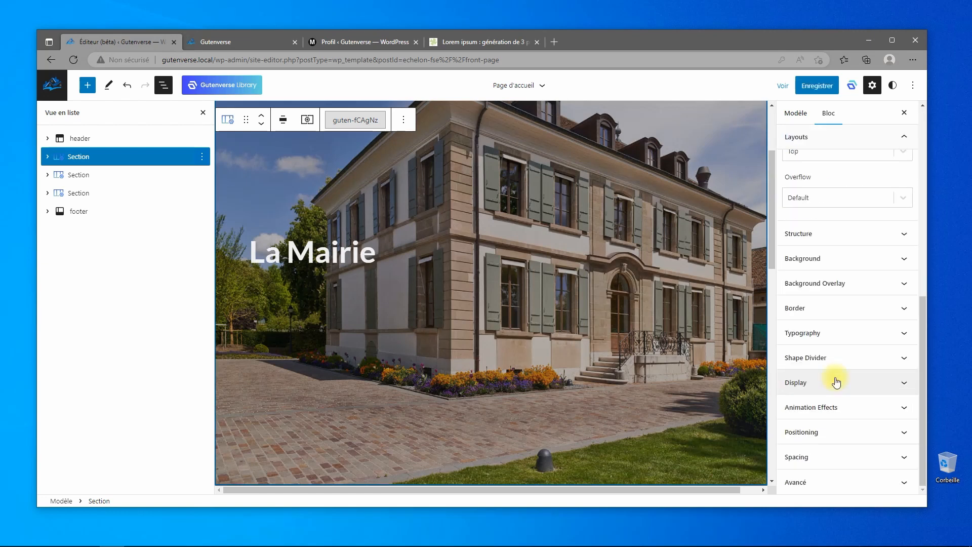
pyautogui.click(831, 457)
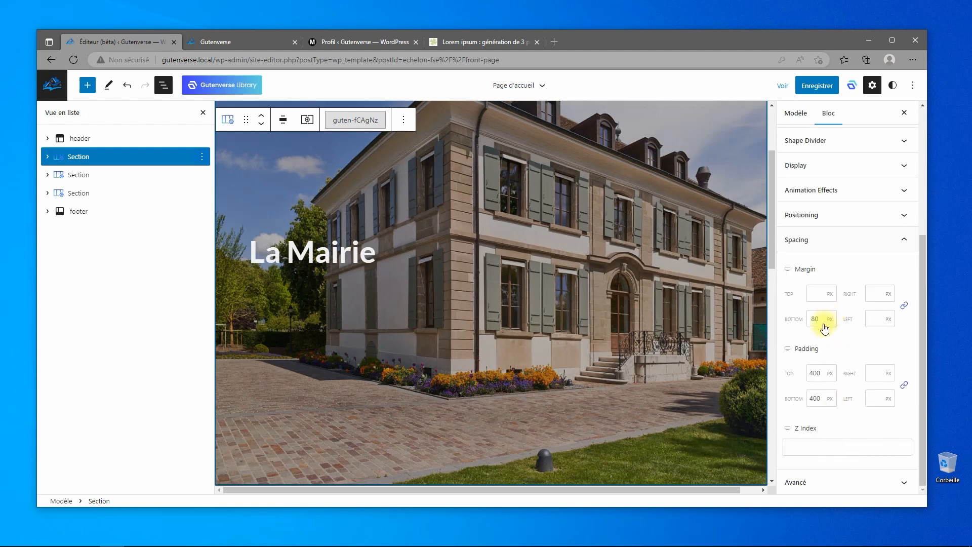
pyautogui.moveTo(824, 371); pyautogui.dragTo(805, 376)
pyautogui.press('BackSpace')
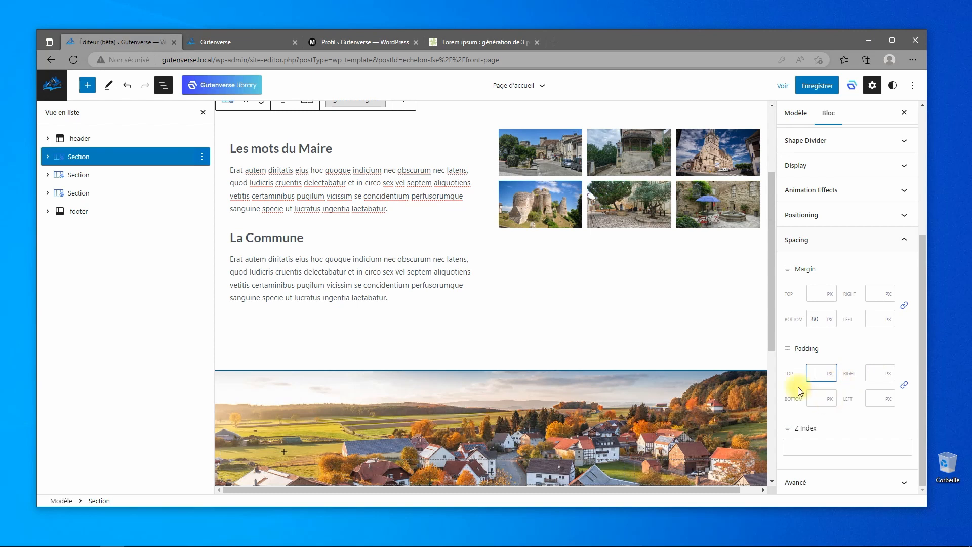
# Set the La Mairie hero section's minimum height to 450 px
pyautogui.scroll(4, 851, 309)
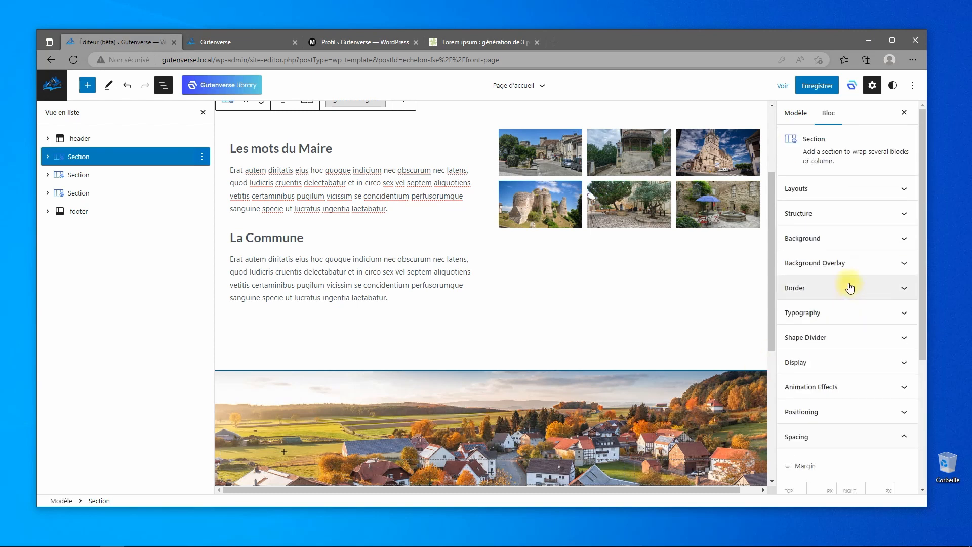
pyautogui.scroll(3, 537, 182)
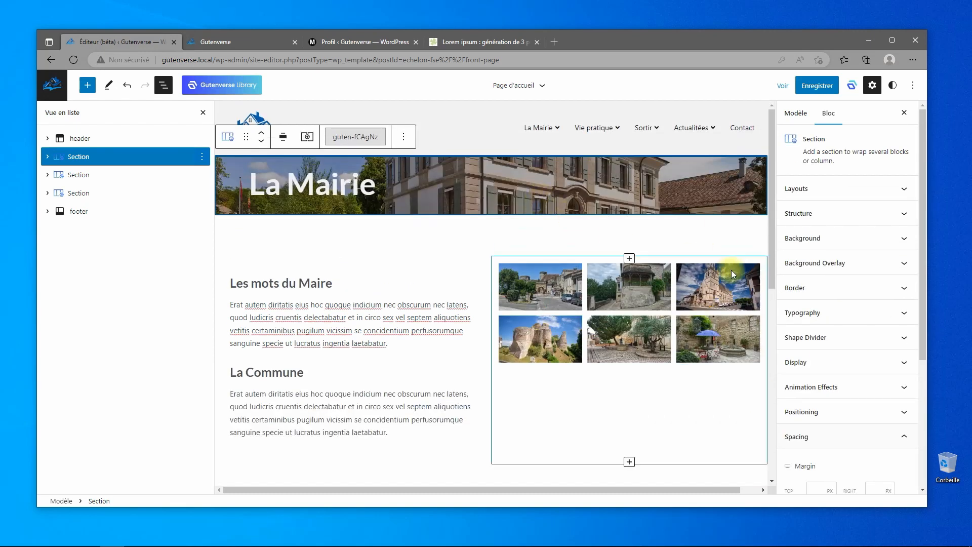
pyautogui.click(822, 238)
pyautogui.scroll(-4, 853, 365)
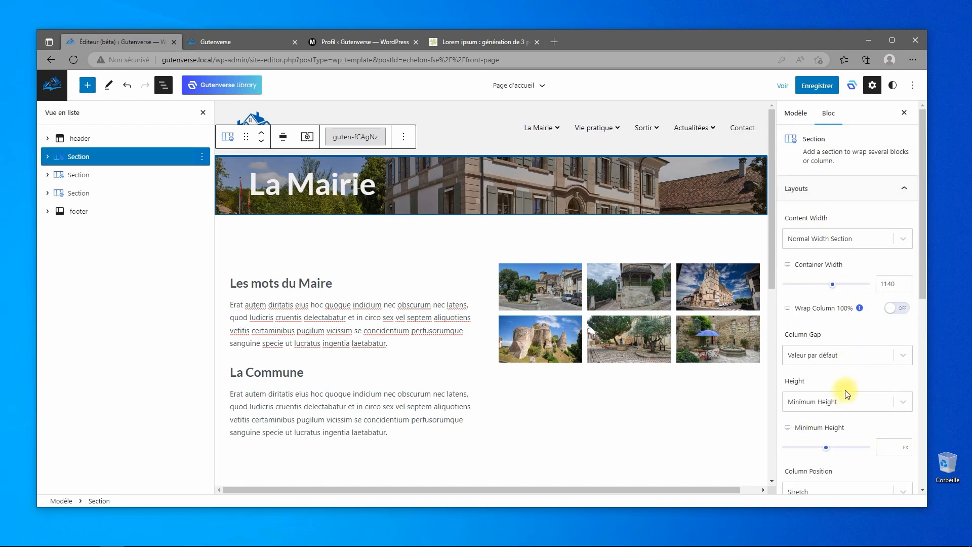
pyautogui.moveTo(828, 451); pyautogui.dragTo(830, 449)
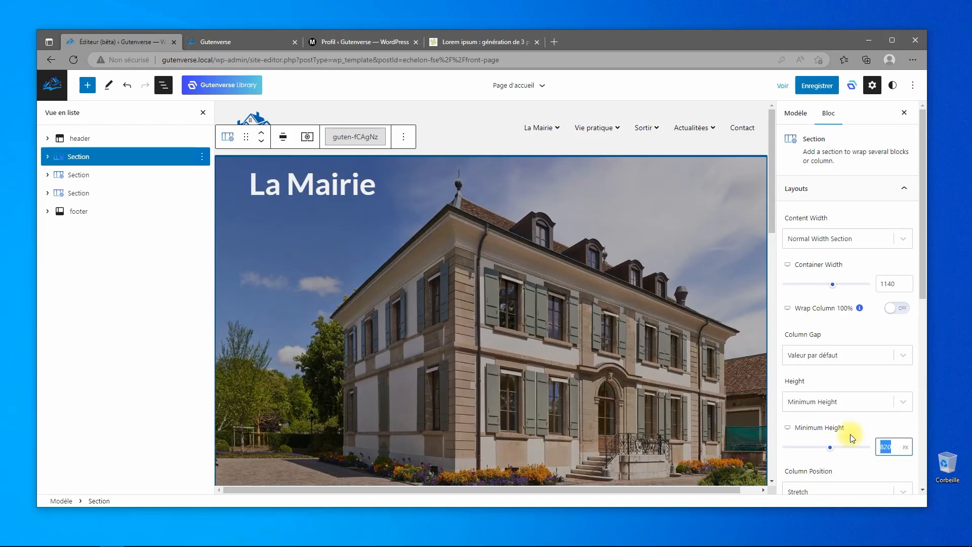
pyautogui.write('450')
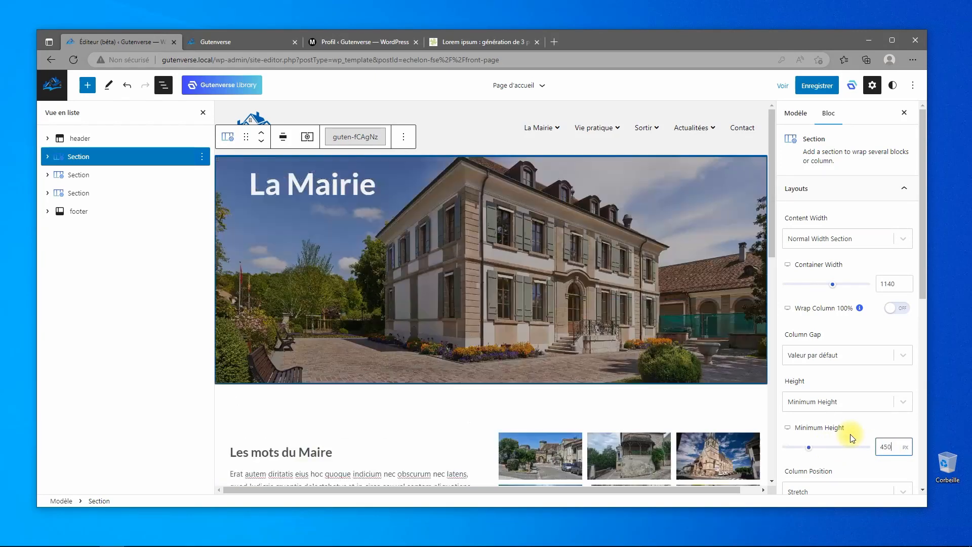
# Save the home page template and check the page from the footer up to the hero section on the refreshed live site
pyautogui.click(817, 87)
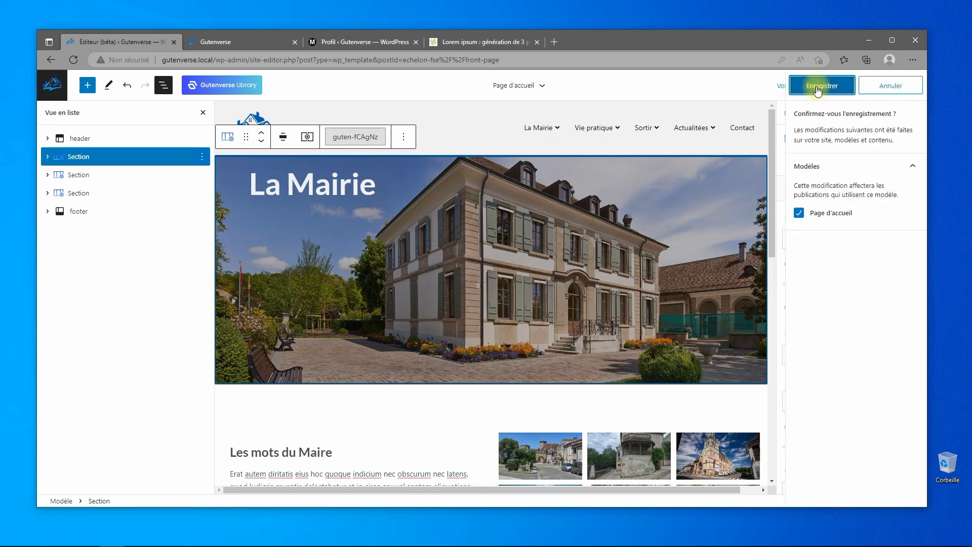
pyautogui.click(819, 84)
pyautogui.click(211, 42)
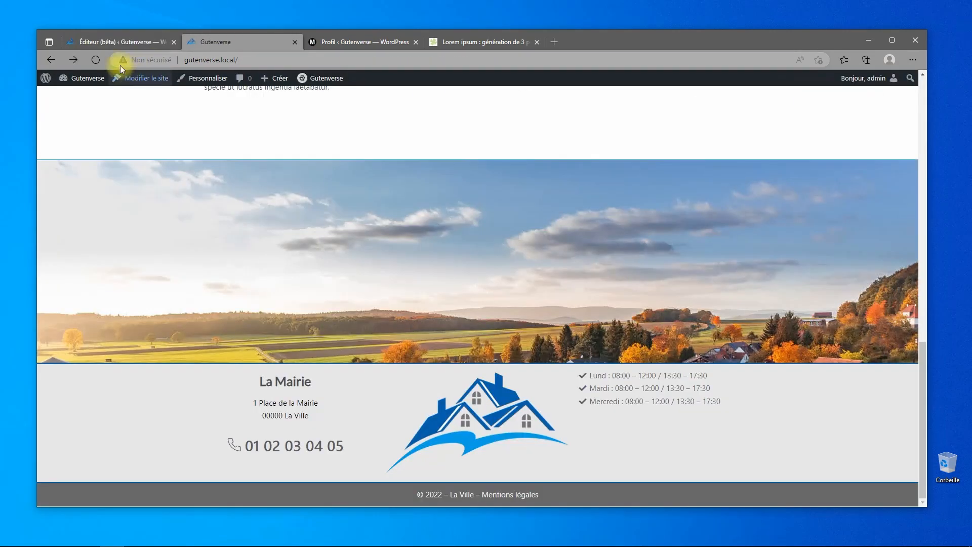
pyautogui.scroll(5, 443, 318)
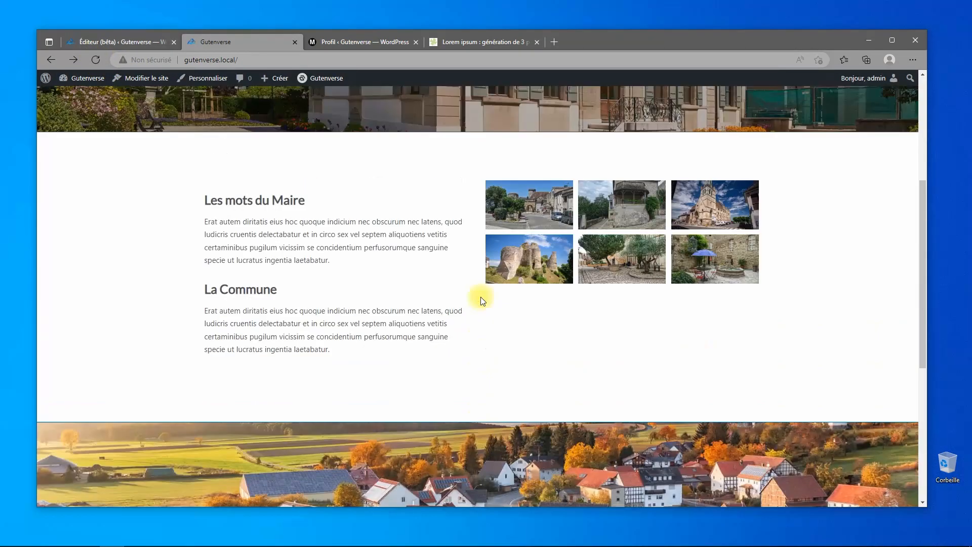
pyautogui.scroll(4, 481, 296)
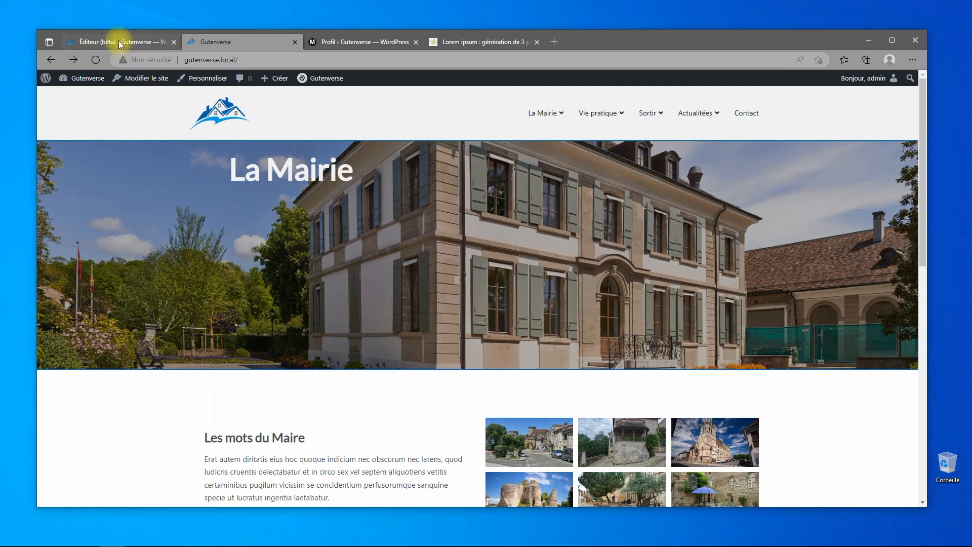
# Return to the site editor and set the hero section's minimum height to 500 px
pyautogui.click(99, 42)
pyautogui.scroll(-1, 862, 329)
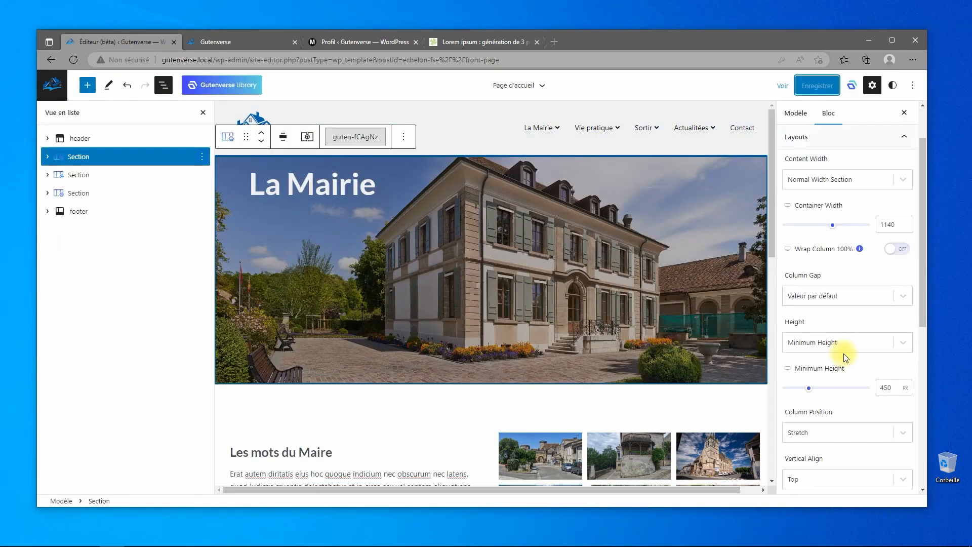
pyautogui.scroll(-1, 844, 353)
pyautogui.doubleClick(896, 329)
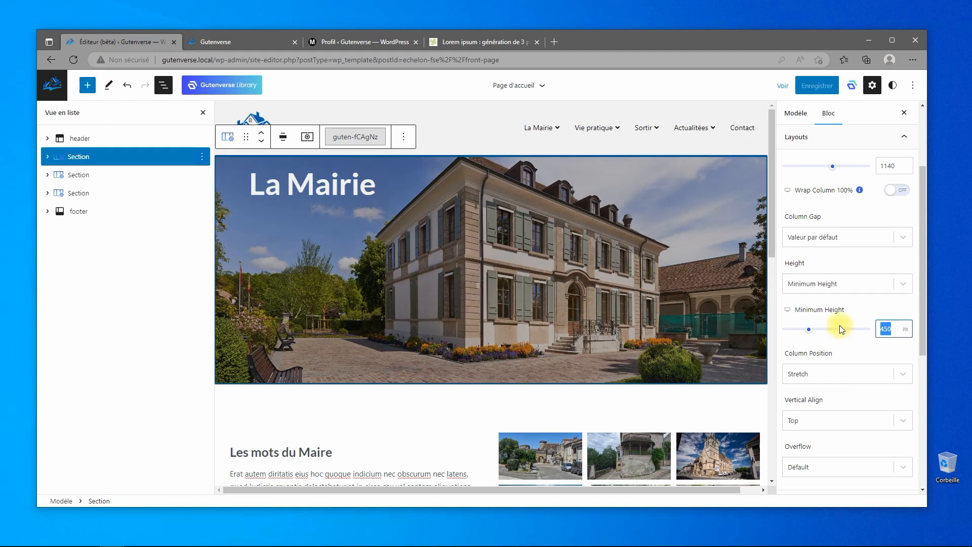
pyautogui.write('500')
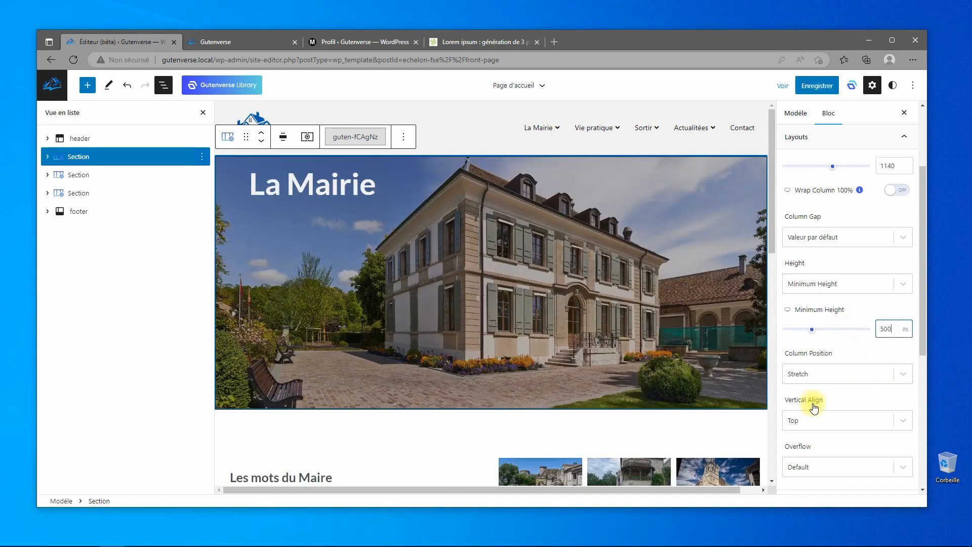
# Try the Bottom vertical alignment for the hero section's La Mairie title, and set it to Middle instead
pyautogui.click(817, 420)
pyautogui.click(821, 439)
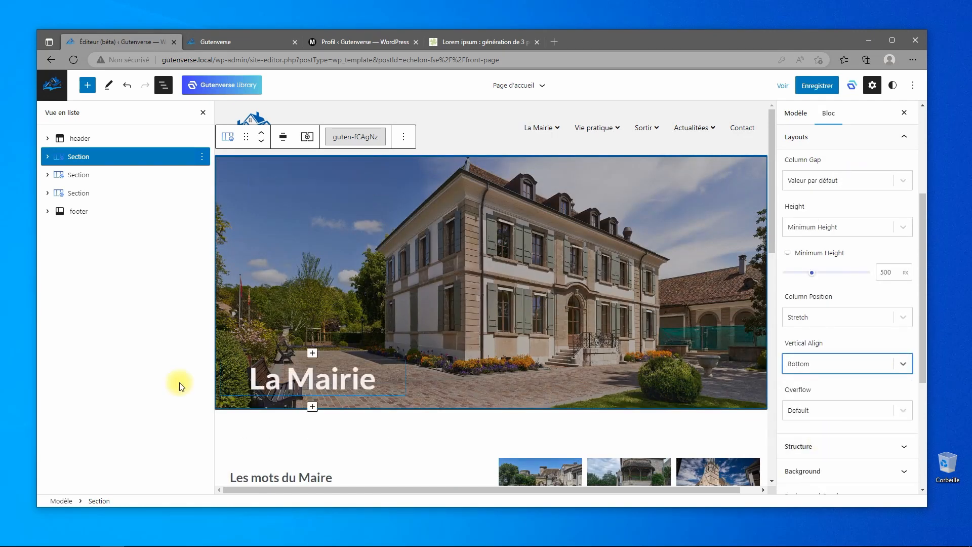
pyautogui.click(819, 360)
pyautogui.click(816, 422)
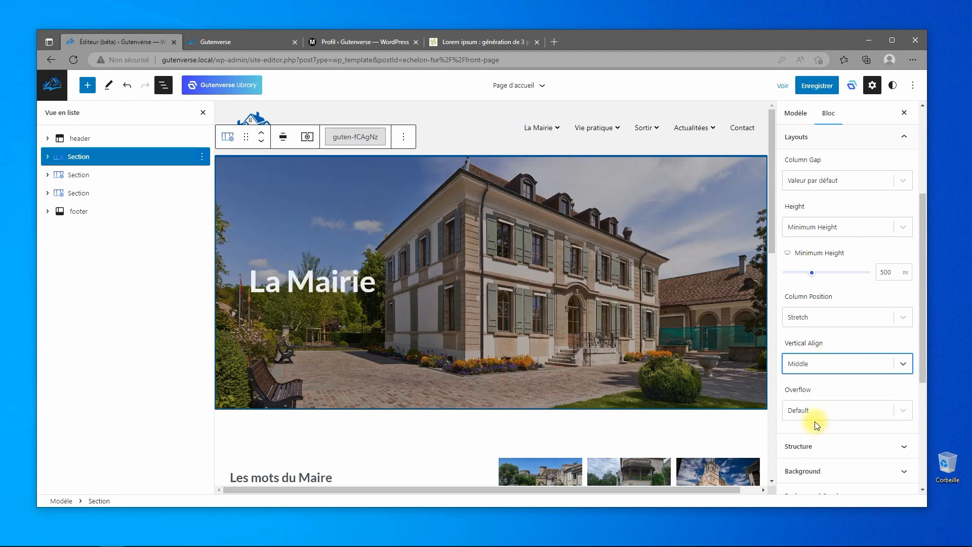
# Save the home page template and check the hero and the content below it on the refreshed live site
pyautogui.click(817, 85)
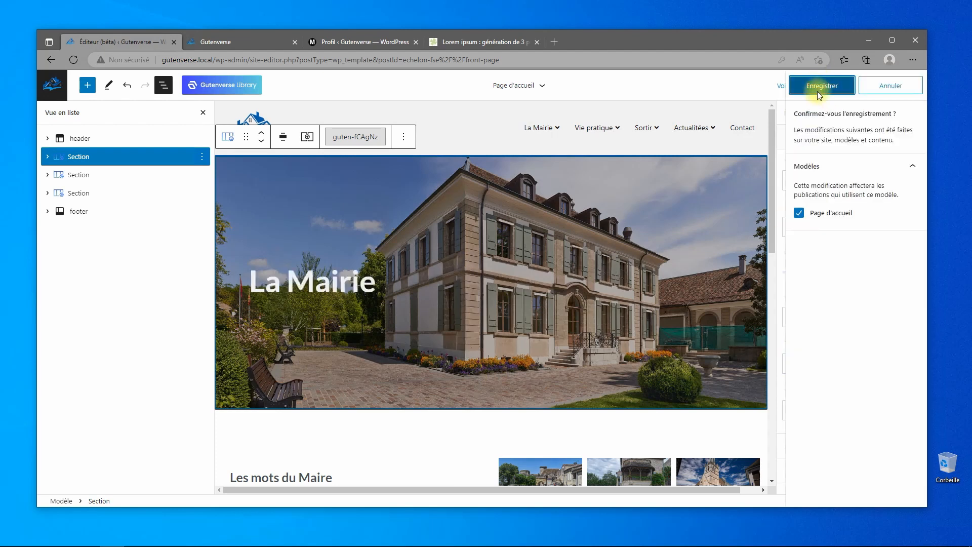
pyautogui.click(818, 87)
pyautogui.click(263, 42)
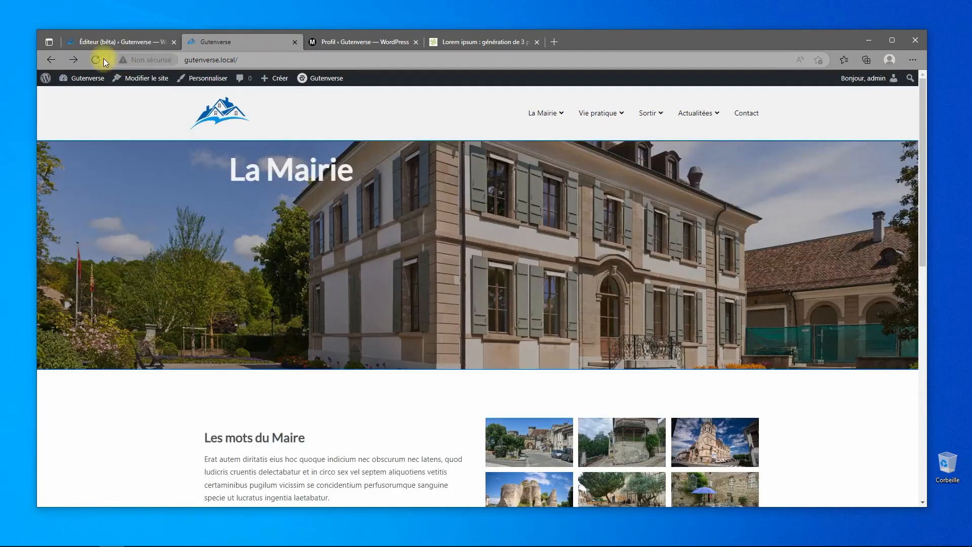
pyautogui.click(98, 59)
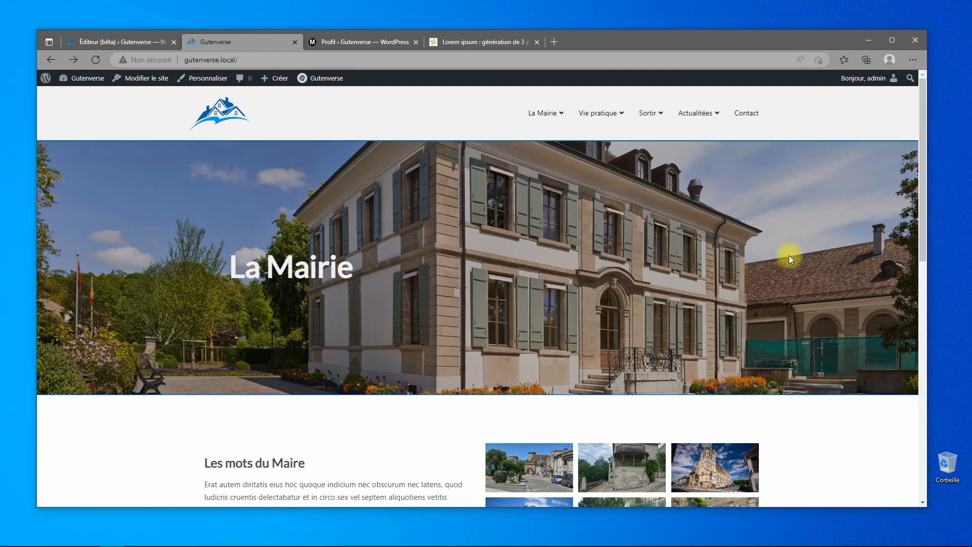
pyautogui.scroll(-2, 791, 276)
pyautogui.scroll(-1, 806, 315)
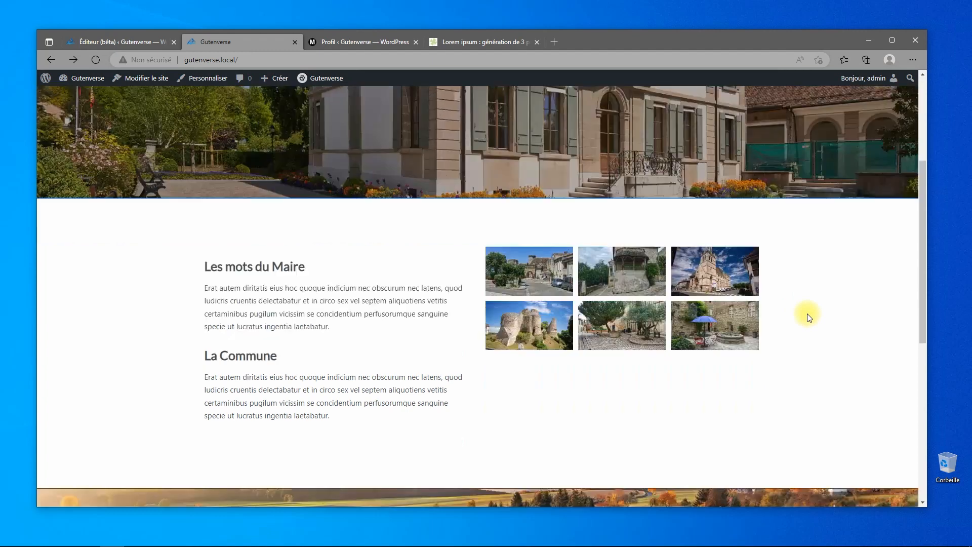
# Back in the site editor, thicken the village photo section's top border and set its bottom border width to 2
pyautogui.scroll(3, 808, 314)
pyautogui.scroll(-6, 737, 244)
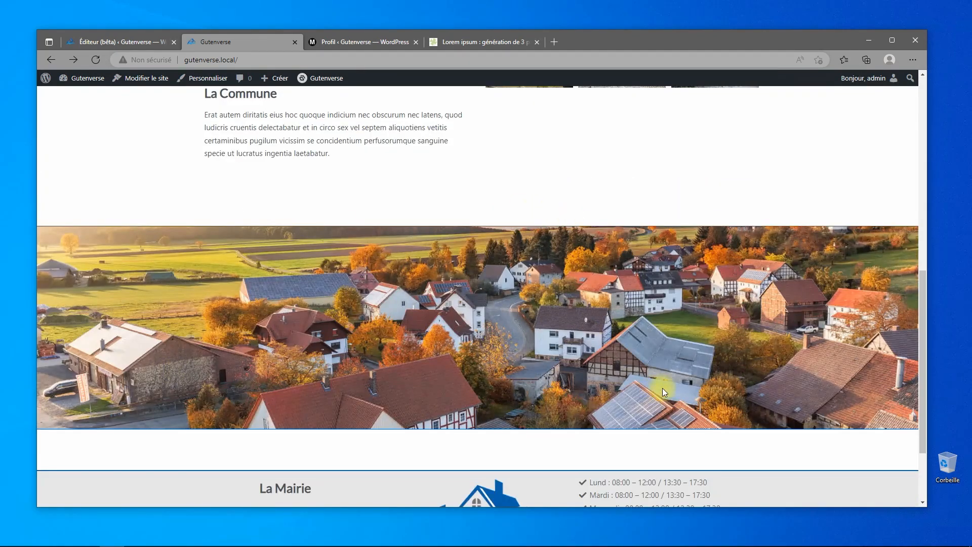
pyautogui.click(133, 43)
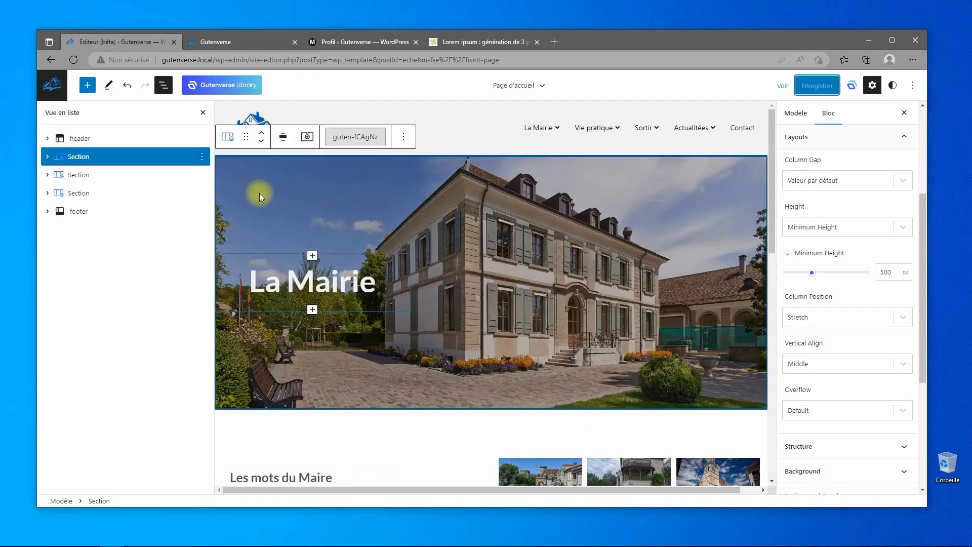
pyautogui.click(76, 193)
pyautogui.scroll(-4, 800, 329)
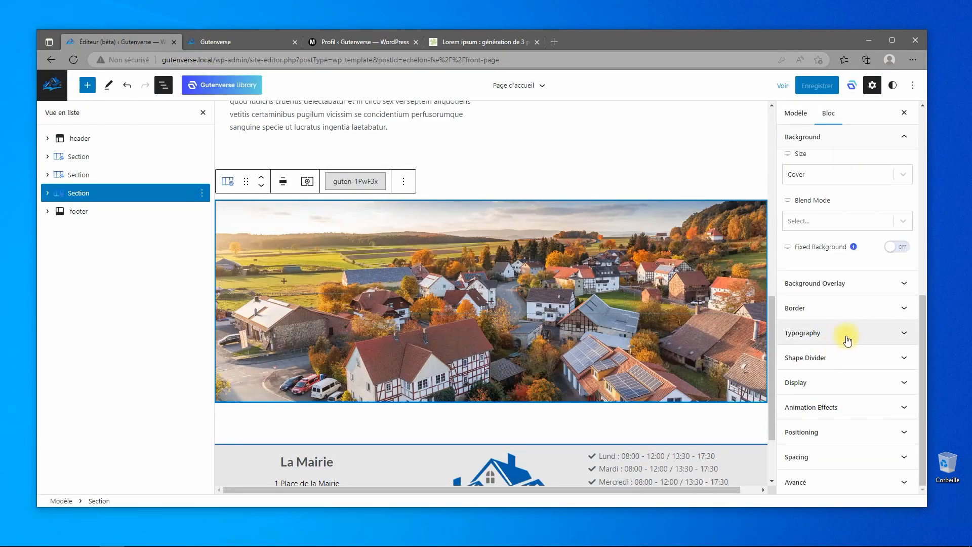
pyautogui.click(861, 314)
pyautogui.scroll(2, 835, 222)
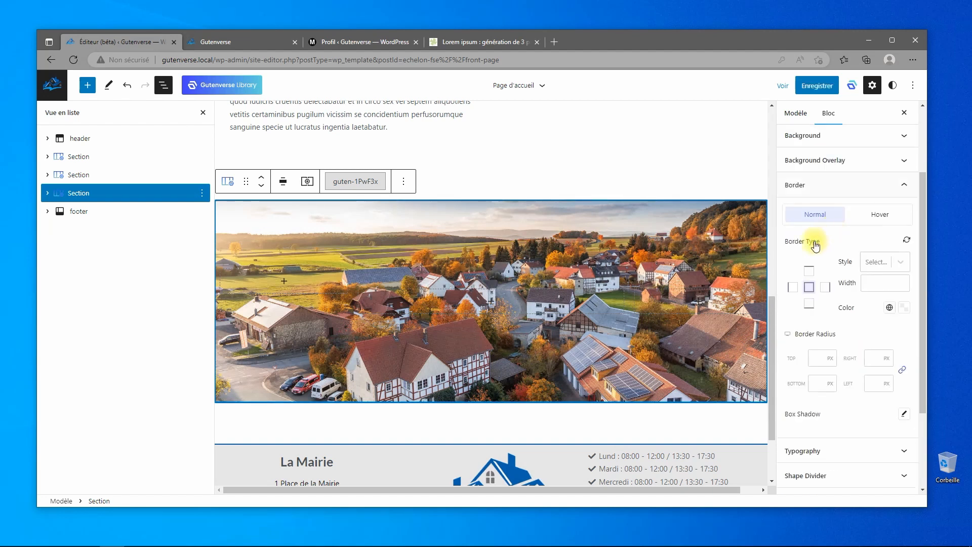
pyautogui.click(809, 271)
pyautogui.click(869, 280)
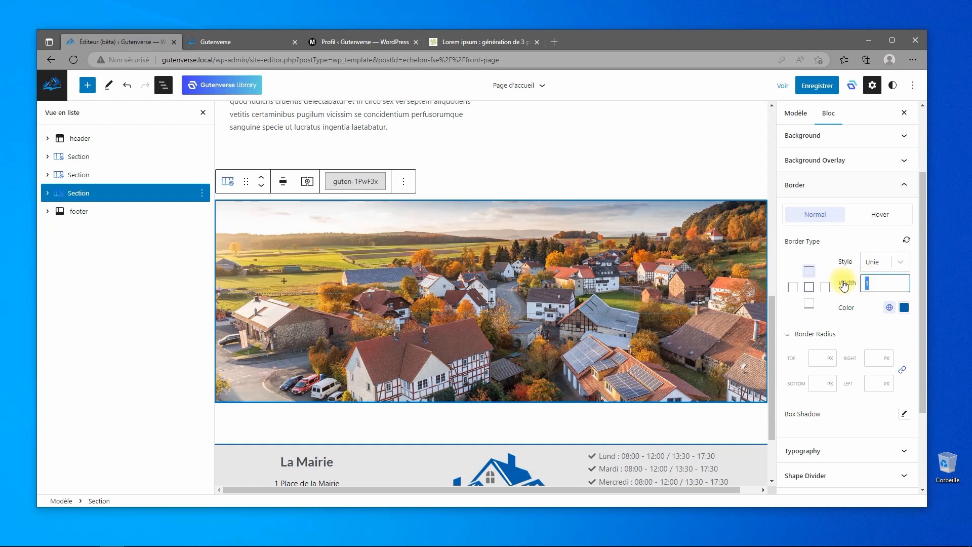
pyautogui.click(810, 303)
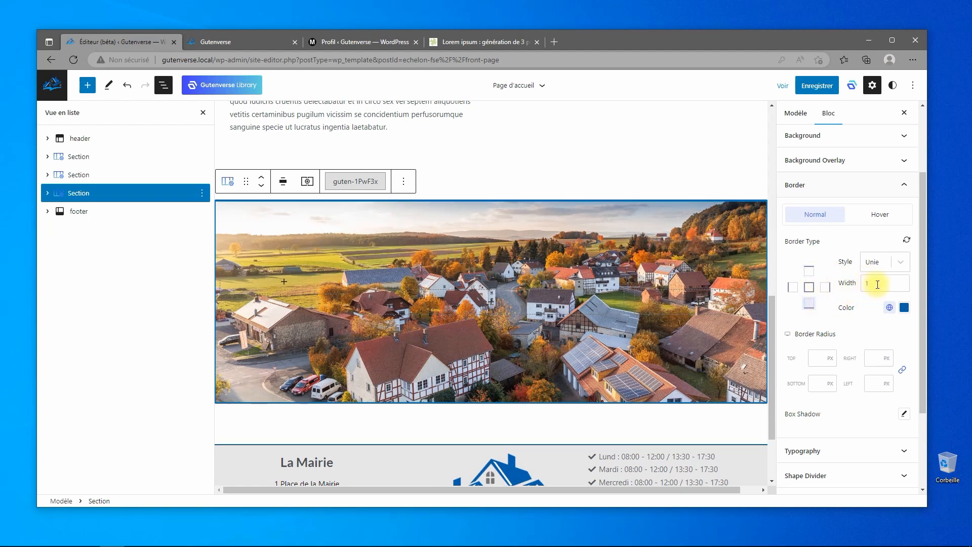
pyautogui.write('2')
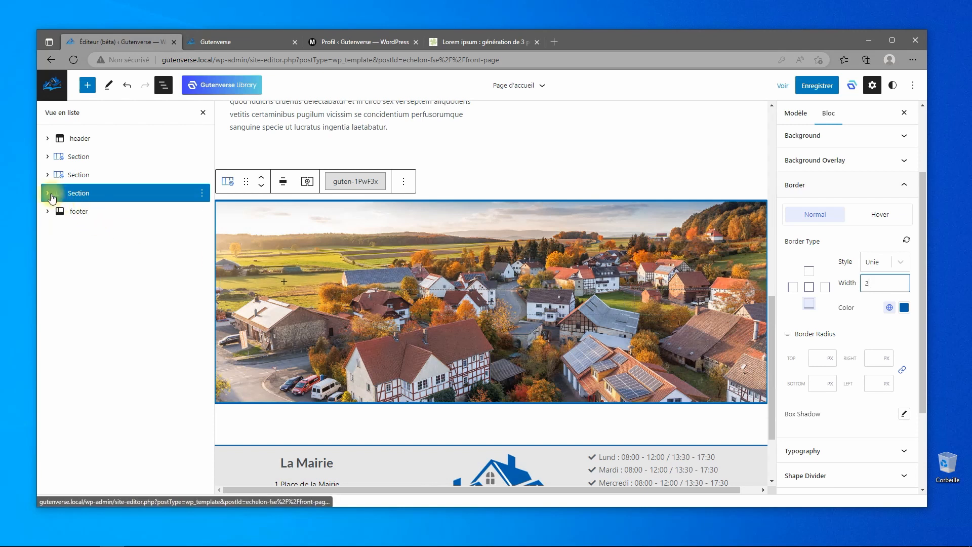
# Give the village photo section's middle column a black background overlay with the color's alpha at 0.57
pyautogui.click(51, 195)
pyautogui.click(85, 228)
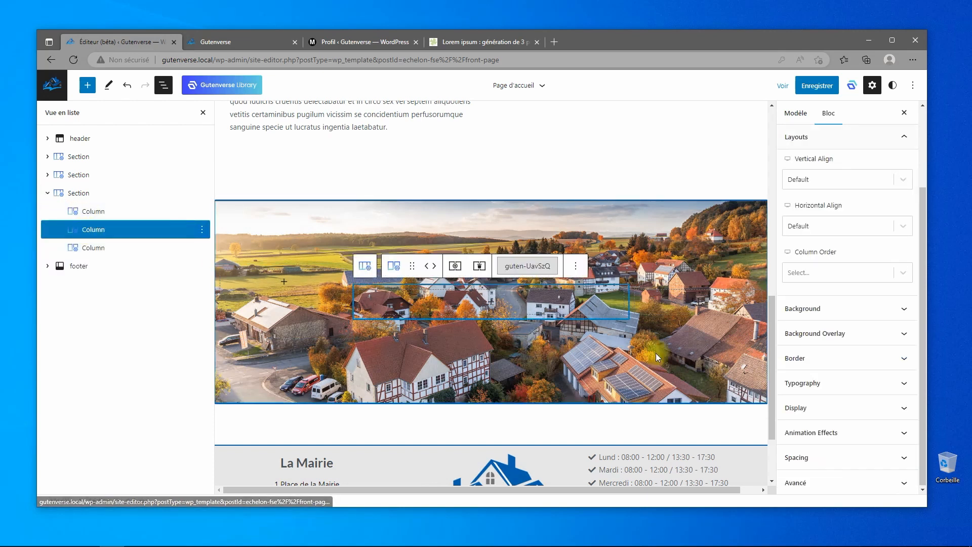
pyautogui.click(842, 313)
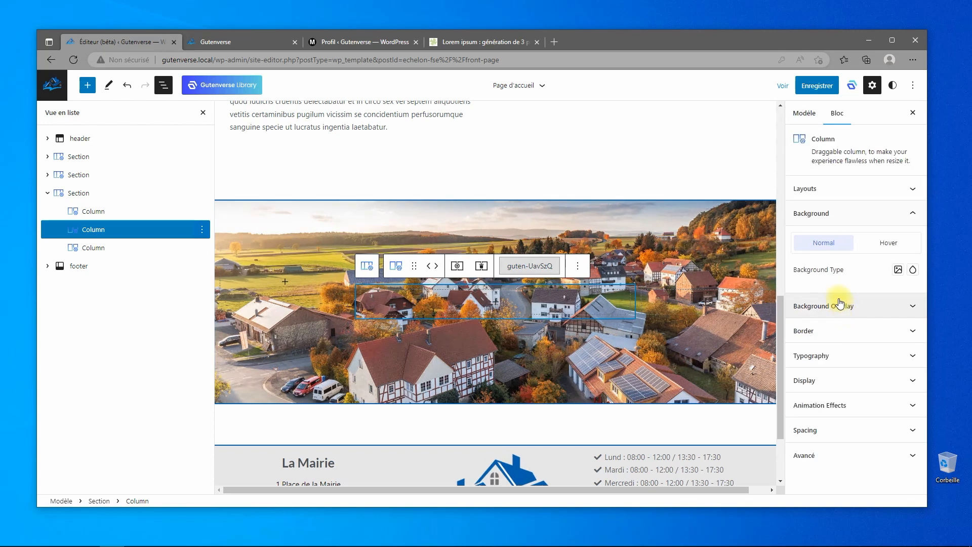
pyautogui.click(841, 304)
pyautogui.click(890, 298)
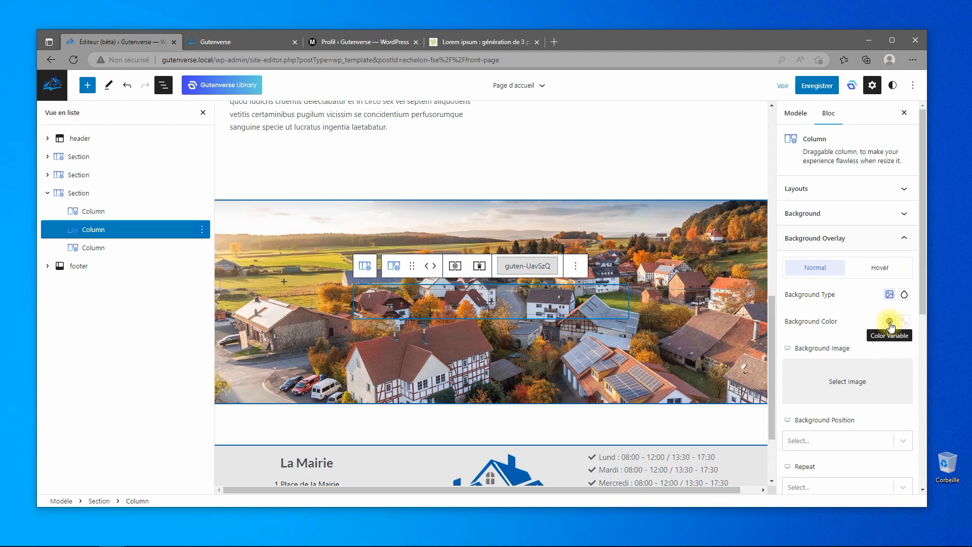
pyautogui.click(890, 323)
pyautogui.click(891, 389)
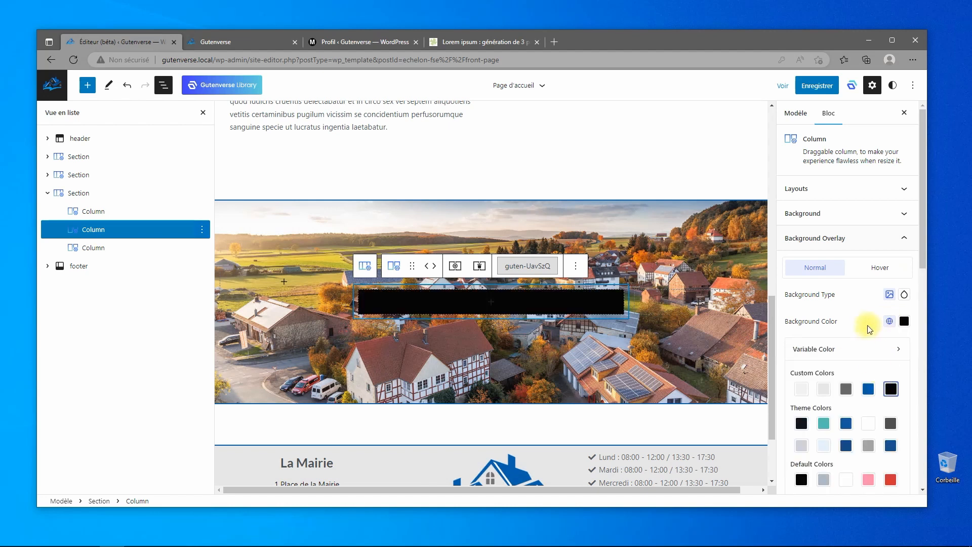
pyautogui.click(870, 323)
pyautogui.click(905, 321)
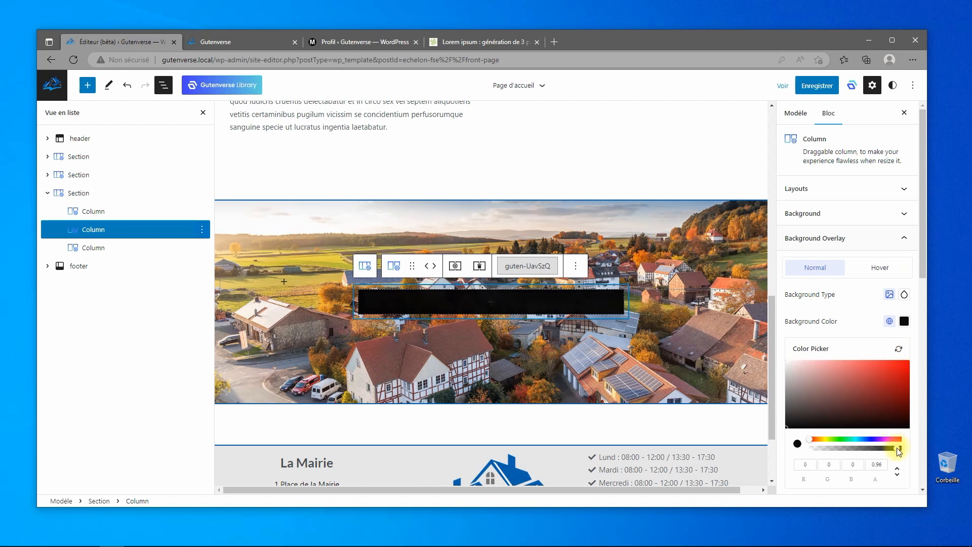
pyautogui.moveTo(899, 450); pyautogui.dragTo(865, 451)
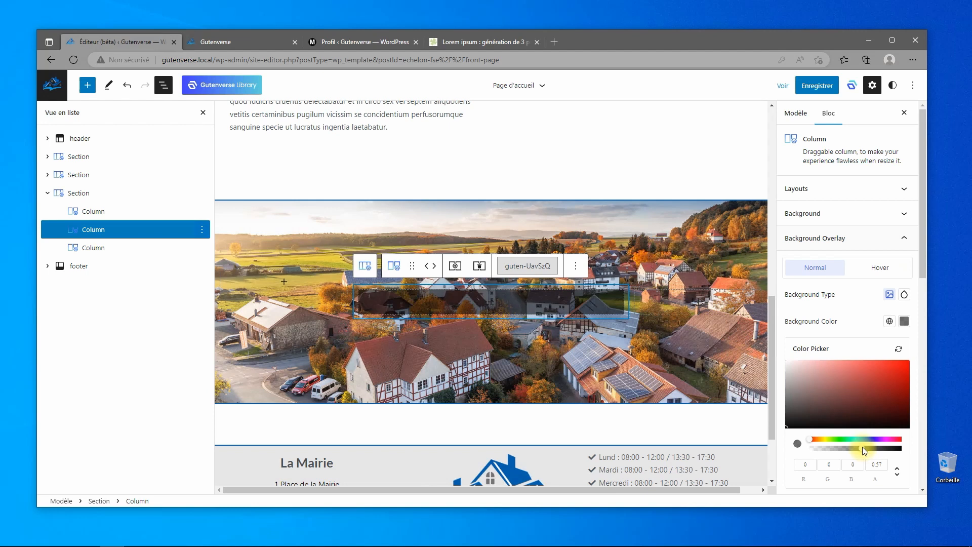
pyautogui.click(861, 324)
# Add a box shadow to the middle column using the dark grey custom color and a blur of 10
pyautogui.scroll(-1, 855, 349)
pyautogui.scroll(-5, 856, 355)
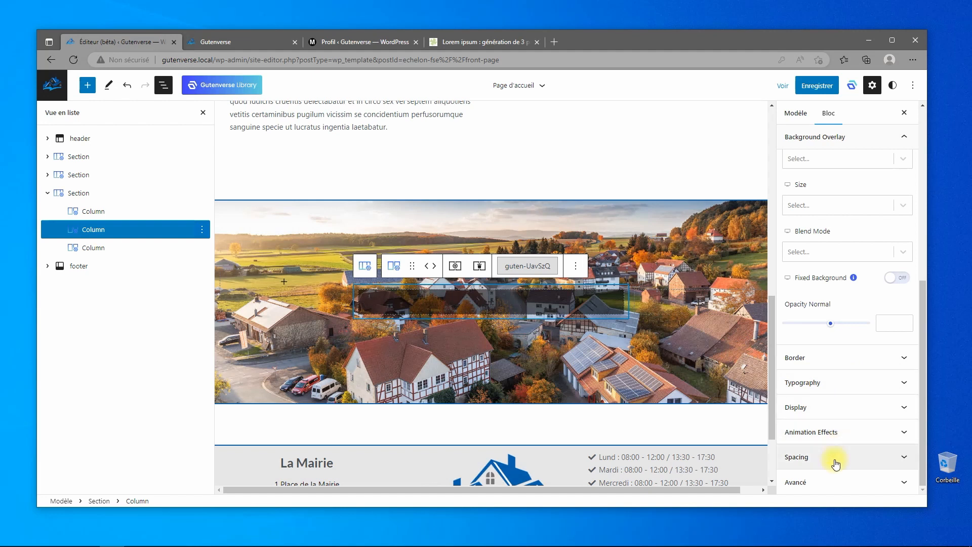
pyautogui.click(822, 360)
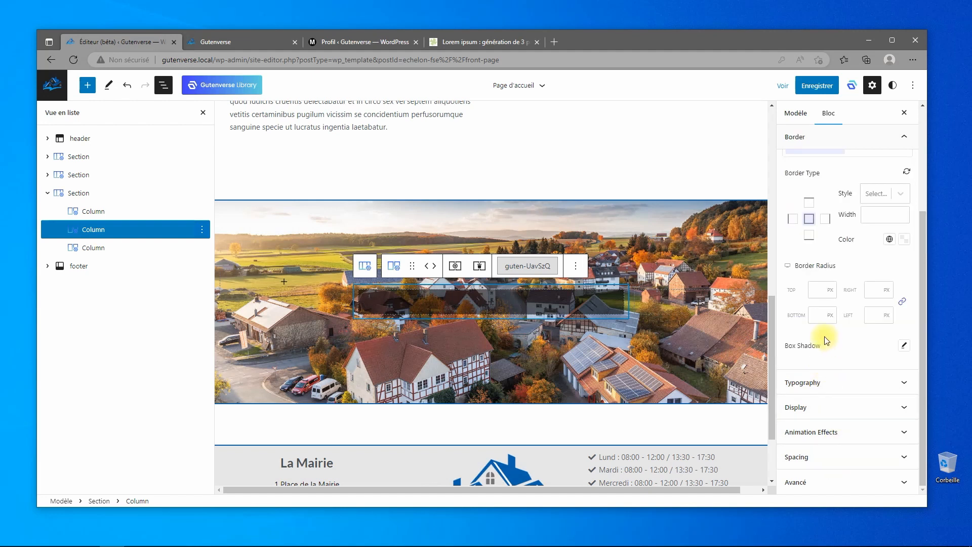
pyautogui.click(903, 346)
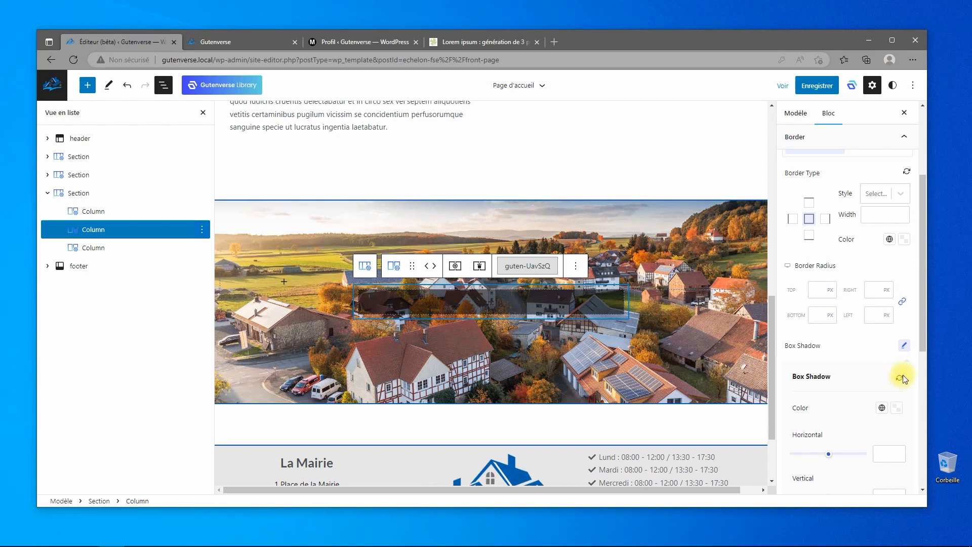
pyautogui.scroll(-3, 878, 418)
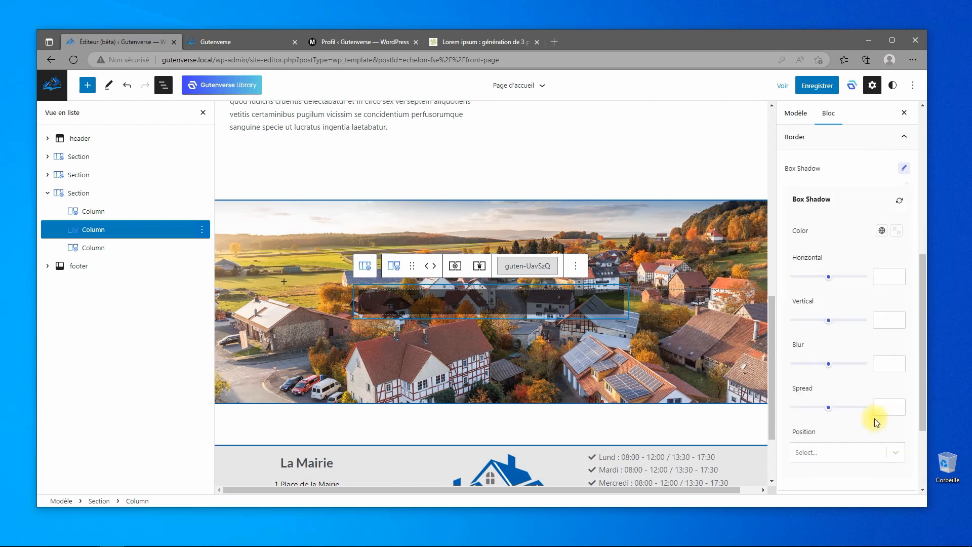
pyautogui.scroll(-2, 855, 448)
pyautogui.scroll(2, 856, 441)
pyautogui.click(882, 231)
pyautogui.click(855, 299)
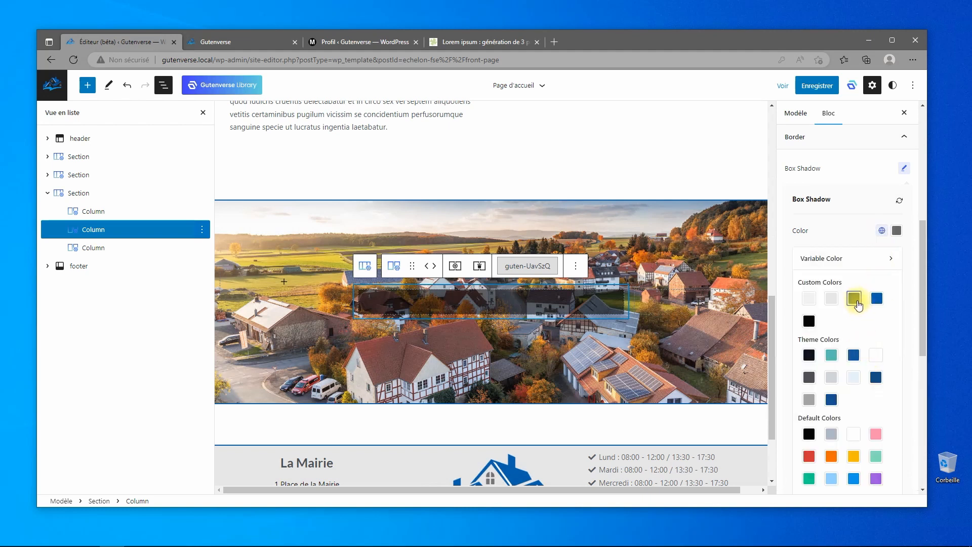
pyautogui.click(856, 231)
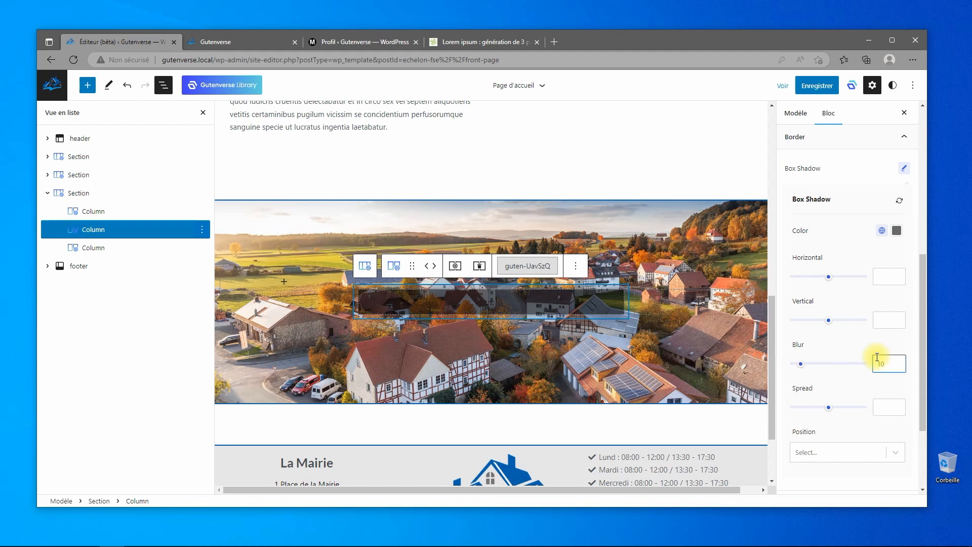
# Set the middle column's shadow spread to 5 and round all its corners with a 16 px border radius
pyautogui.press('Tab')
pyautogui.write('5')
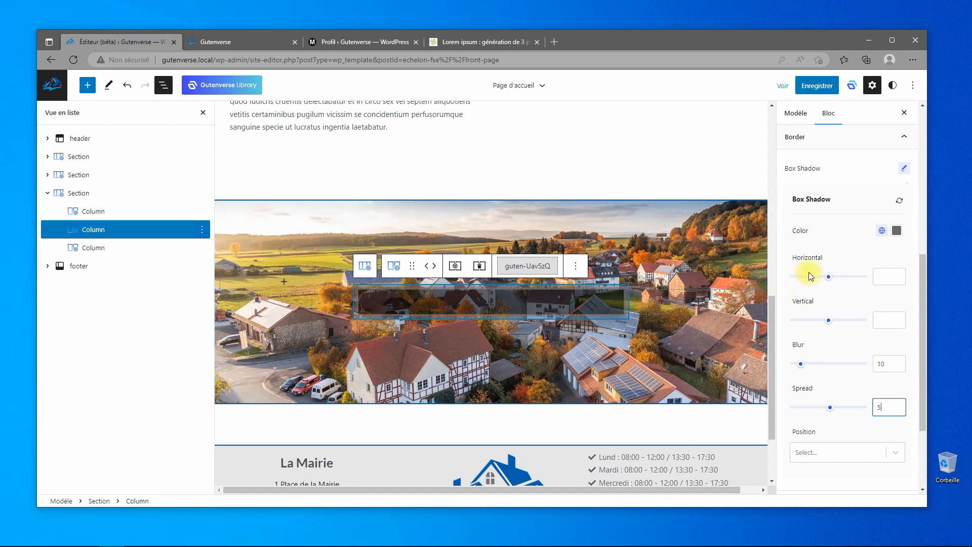
pyautogui.scroll(5, 817, 268)
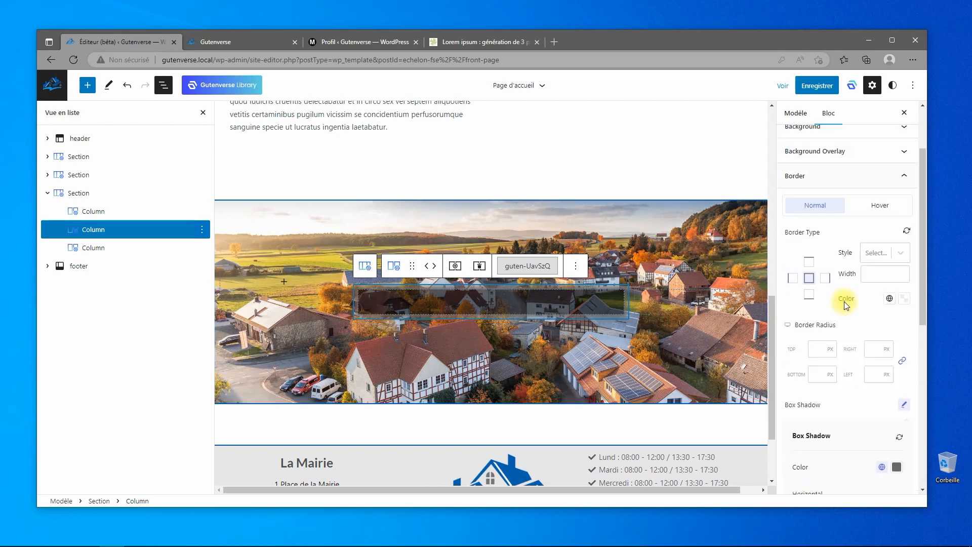
pyautogui.click(818, 349)
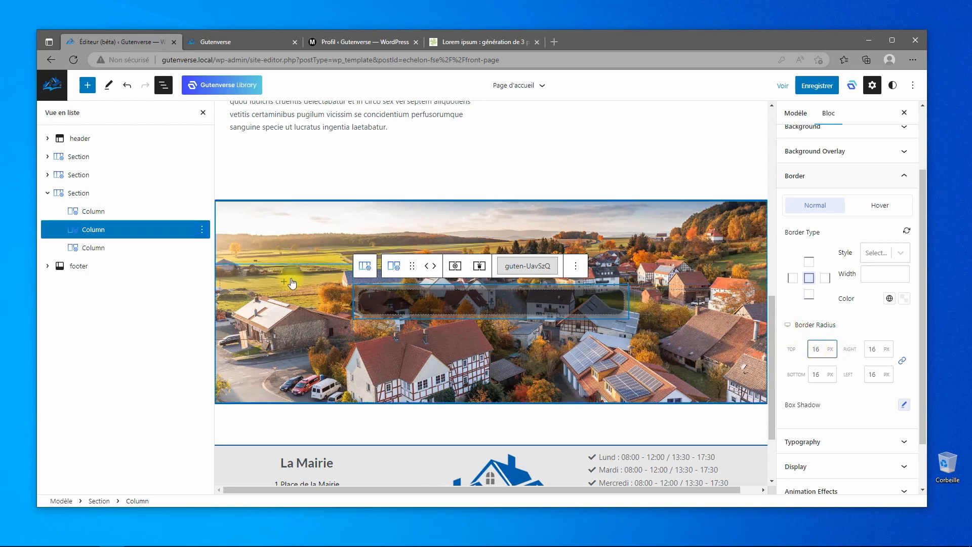
# Insert a centered H3 heading reading "Communication" in the village photo section's middle column
pyautogui.click(492, 308)
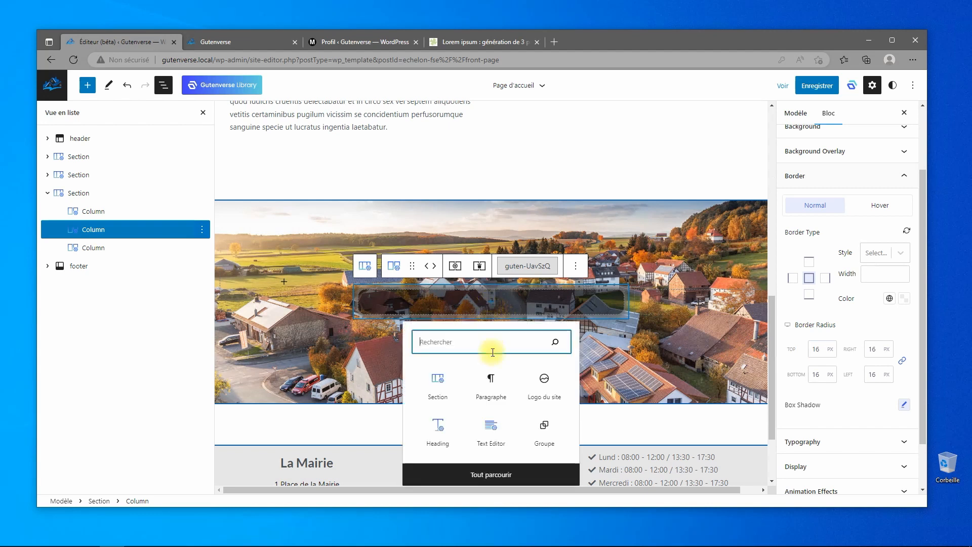
pyautogui.click(437, 431)
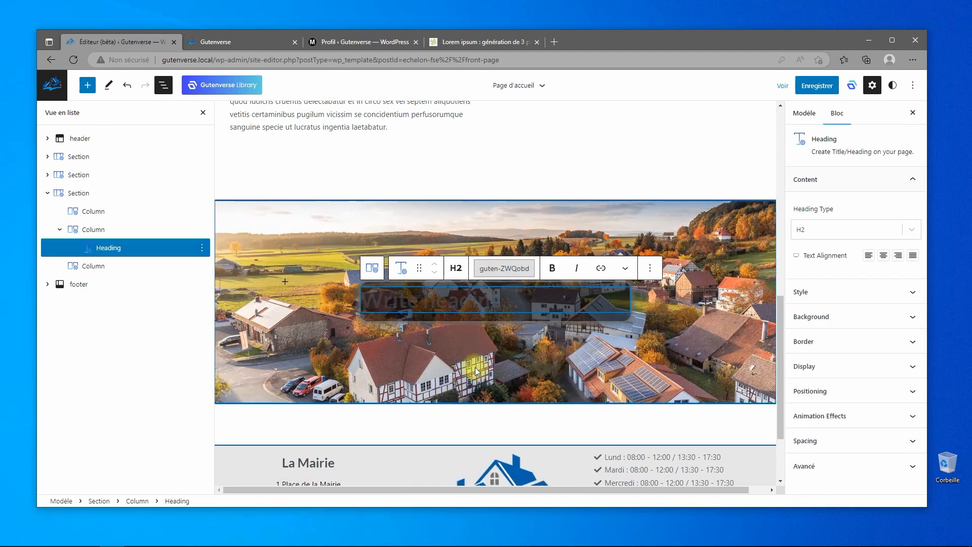
pyautogui.write('Communication')
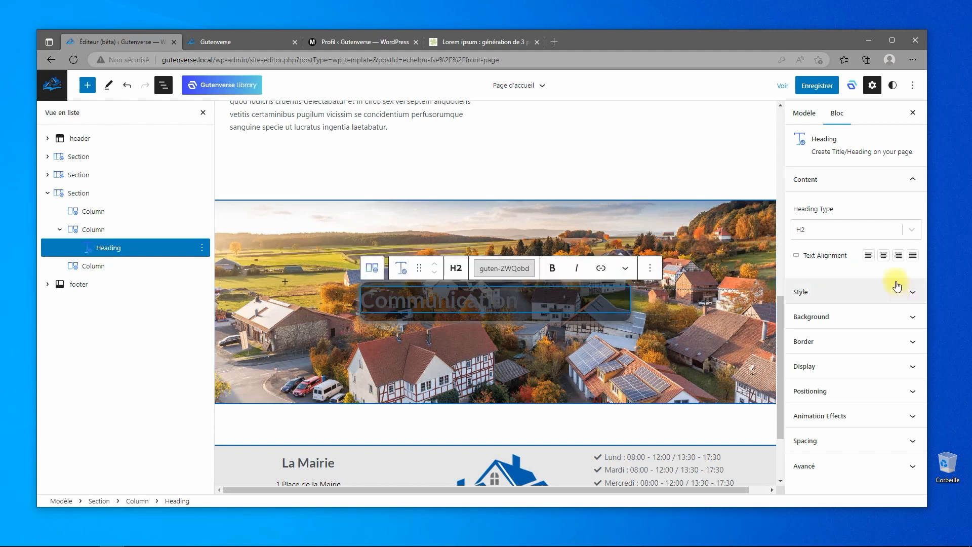
pyautogui.click(884, 255)
pyautogui.click(913, 233)
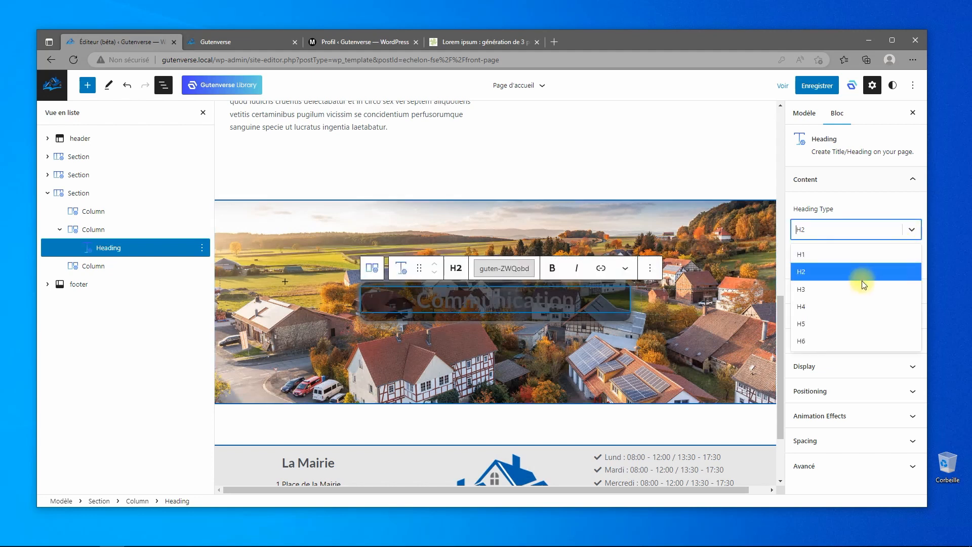
pyautogui.click(853, 289)
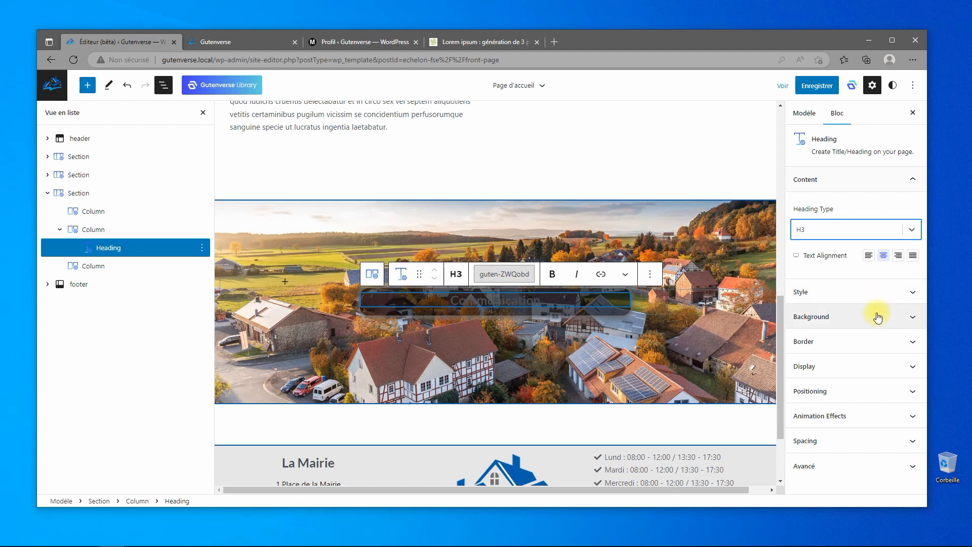
# Set the Communication heading's text color to the lightest custom color
pyautogui.click(861, 298)
pyautogui.click(912, 236)
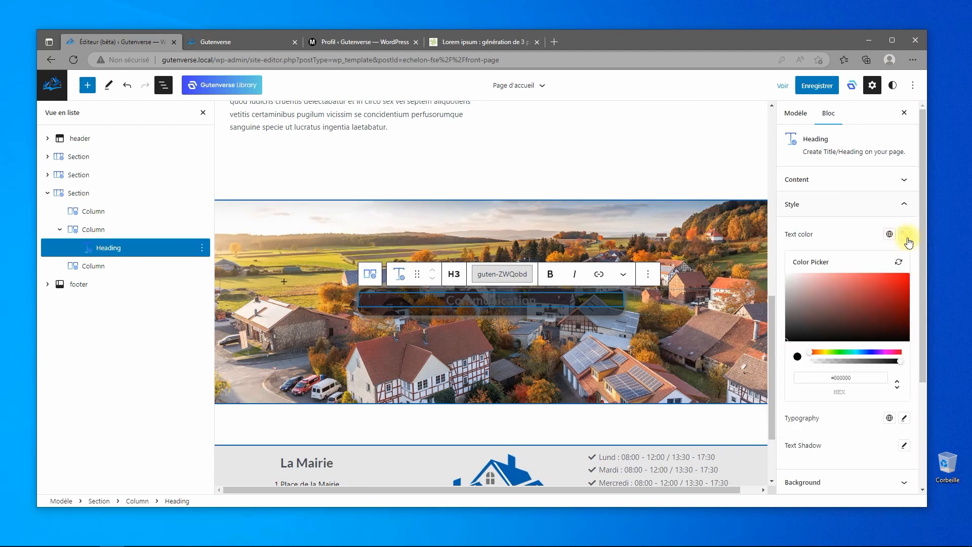
pyautogui.click(889, 238)
pyautogui.click(889, 234)
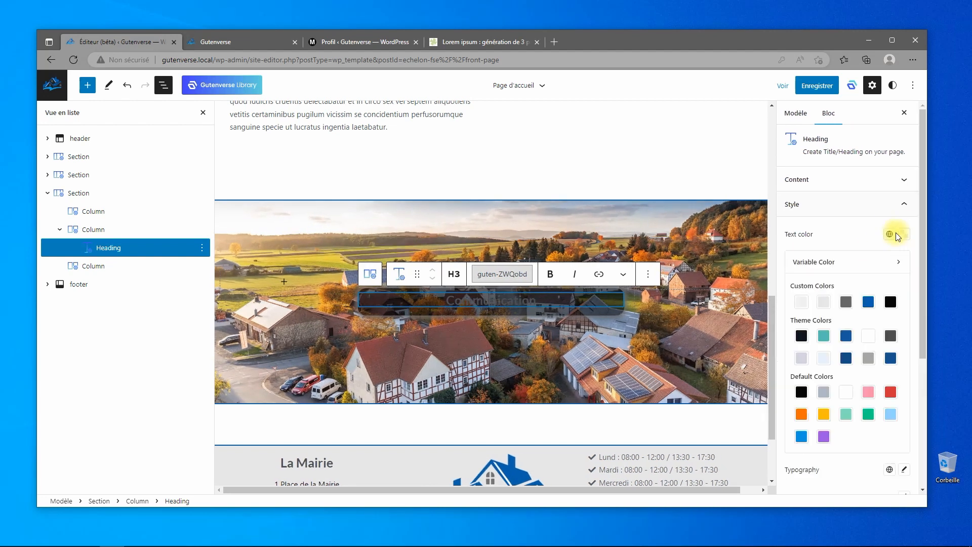
pyautogui.click(809, 306)
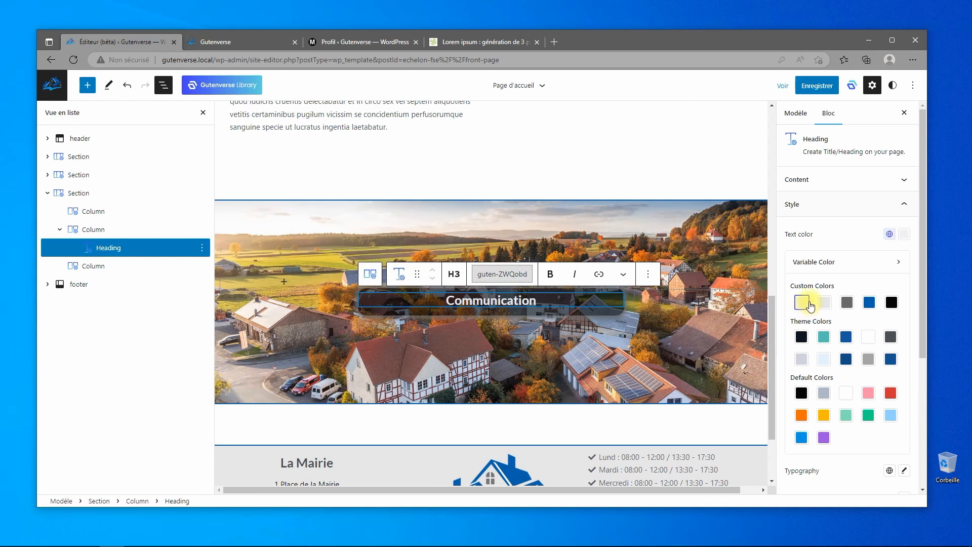
pyautogui.click(849, 241)
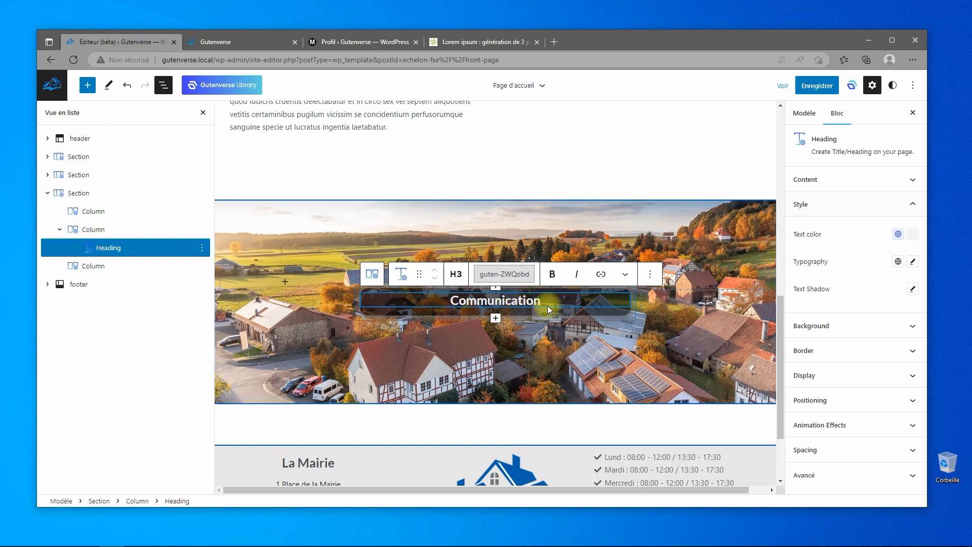
# Set the Communication heading's bottom margin to 20 px
pyautogui.click(862, 448)
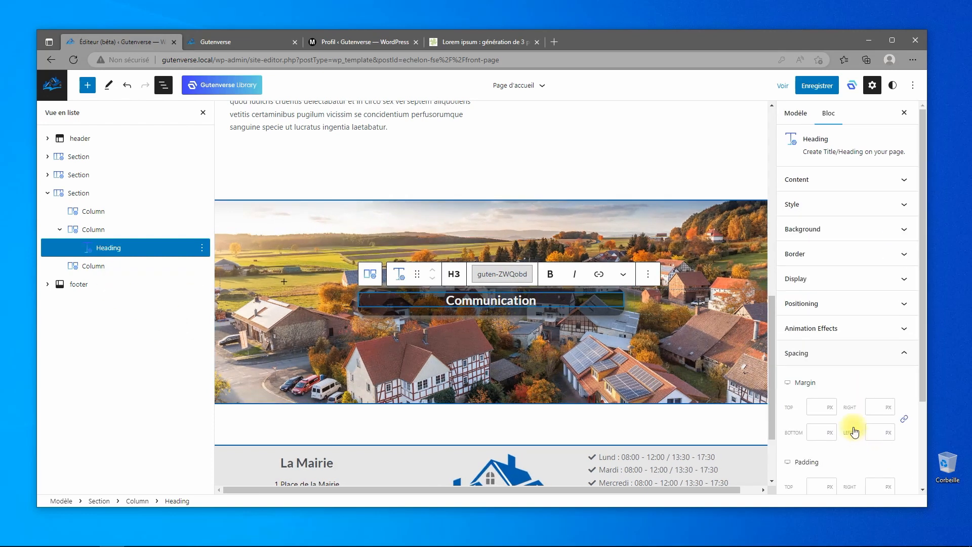
pyautogui.scroll(-2, 891, 452)
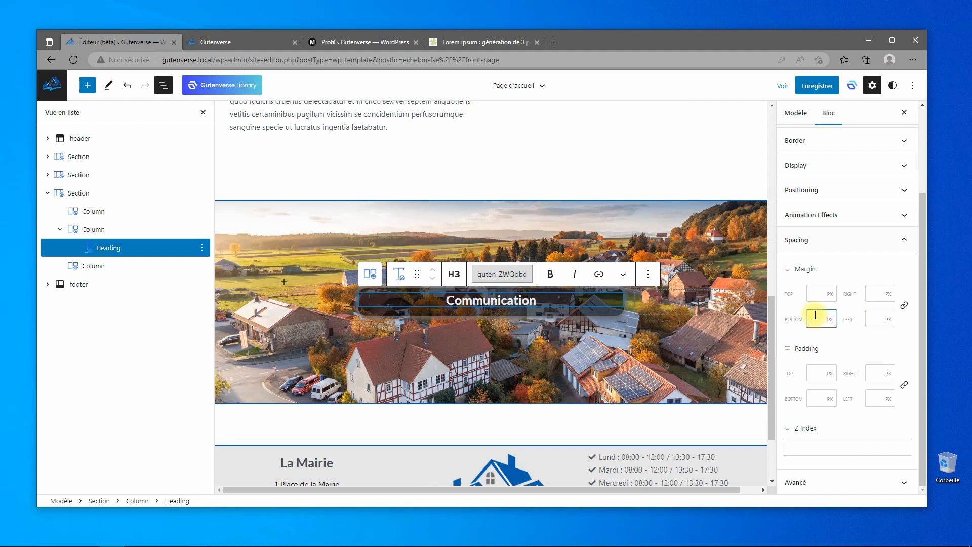
pyautogui.write('25')
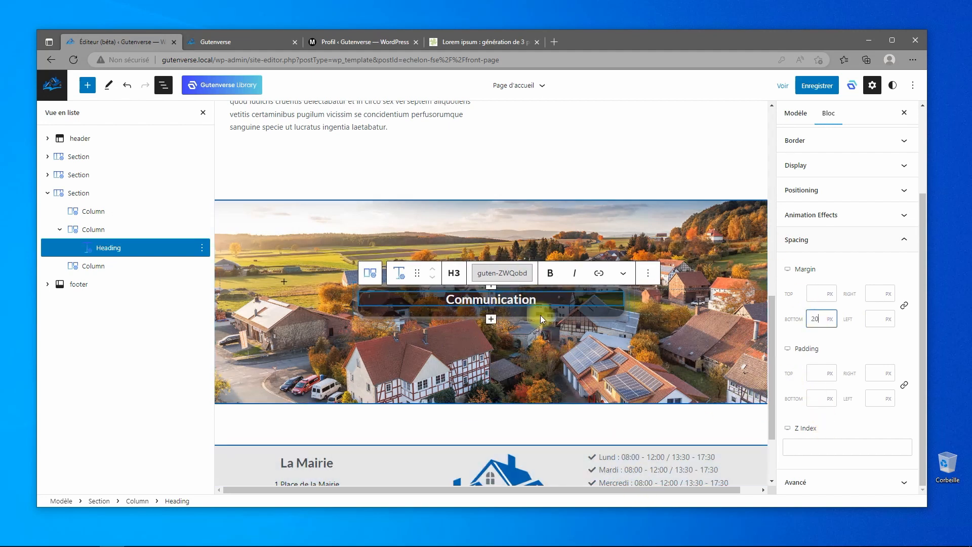
# Insert a Text Editor block below the Communication heading and fill it with the "Erat autem diritatis" paragraph copied from the lorem ipsum page
pyautogui.click(491, 319)
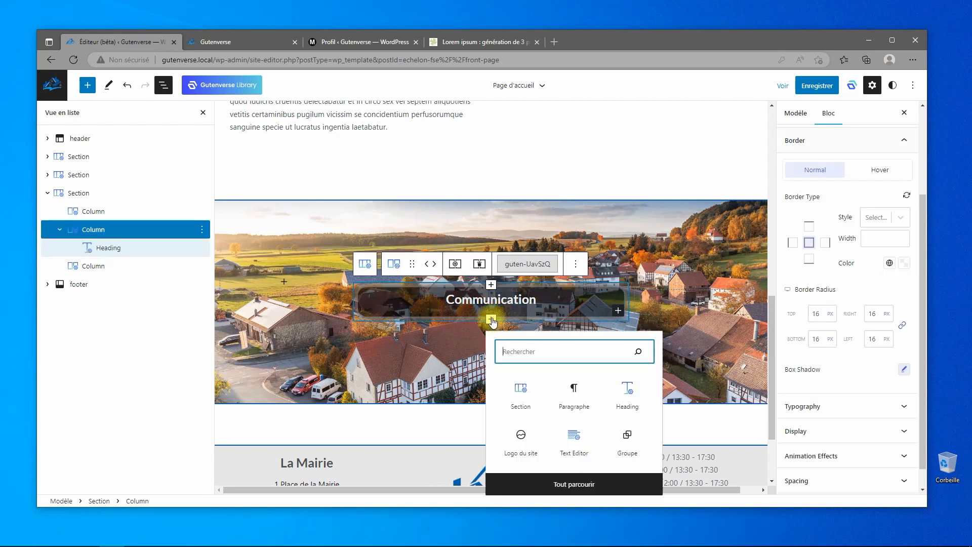
pyautogui.click(579, 440)
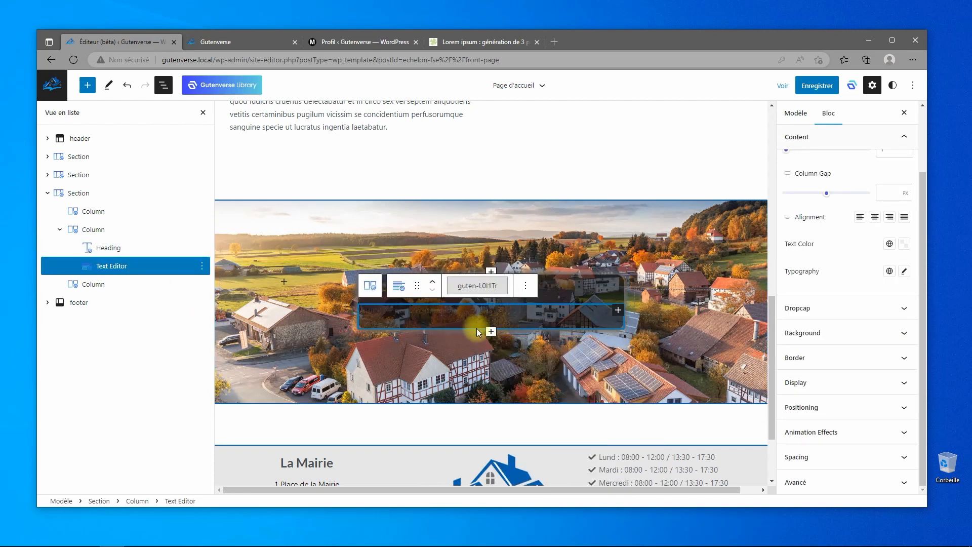
pyautogui.click(475, 43)
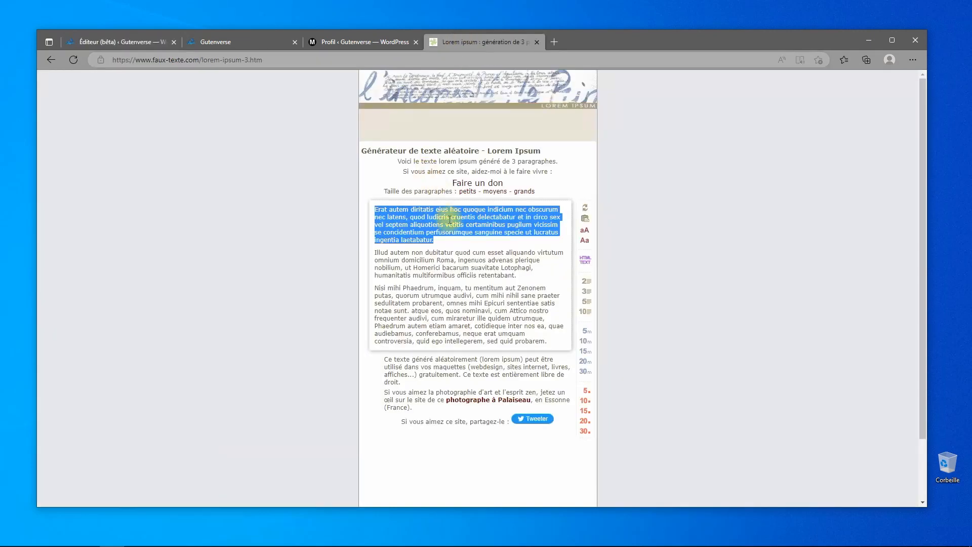
pyautogui.rightClick(450, 220)
pyautogui.click(484, 231)
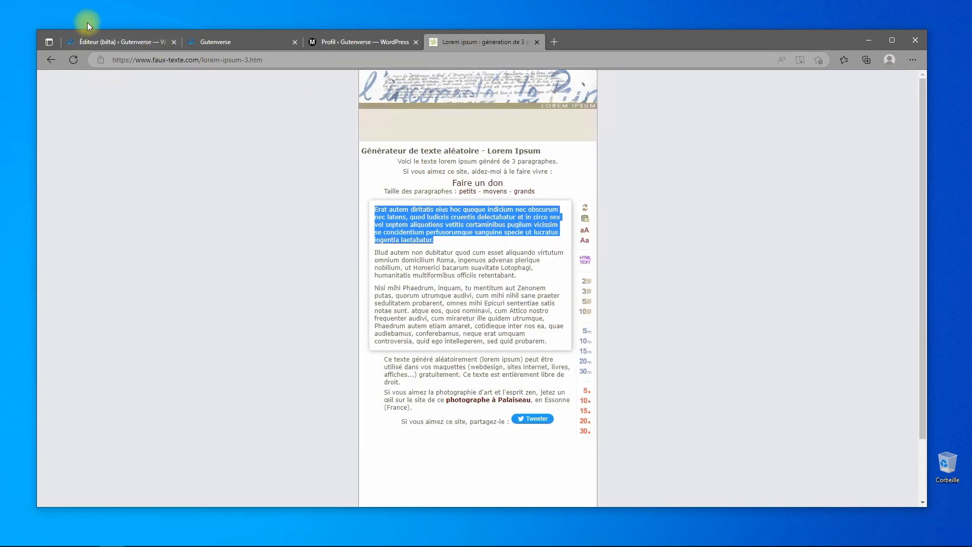
pyautogui.click(116, 41)
pyautogui.click(497, 310)
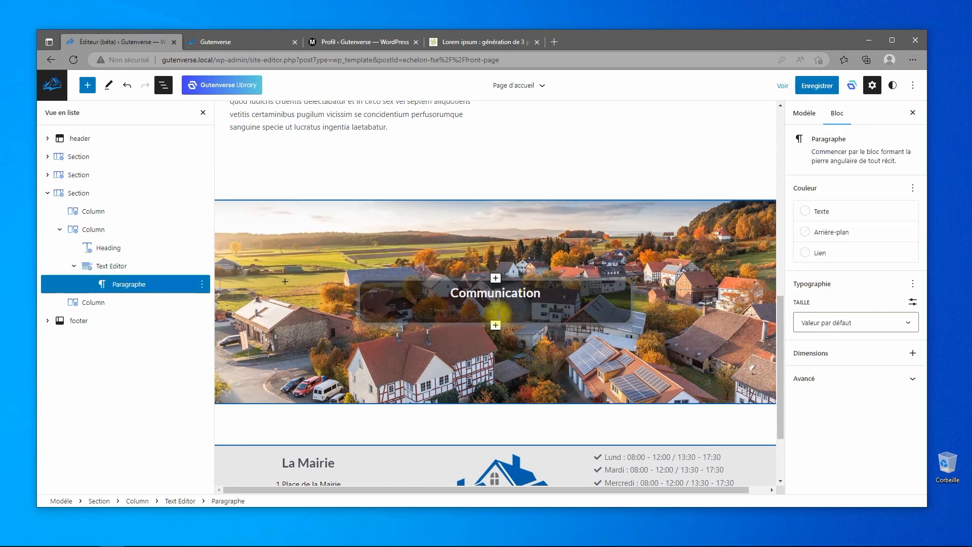
pyautogui.write('Erat autem diritatis eius hoc quoque indicium nec obscurum nec latens, quod ludicris cruentis delectabatur et in circo sex vel septem aliquotiens vetitis certaminibus pugilum vicissim se concidentium perfusorumque sanguine specie ut lucratus ingentia laetabatur.')
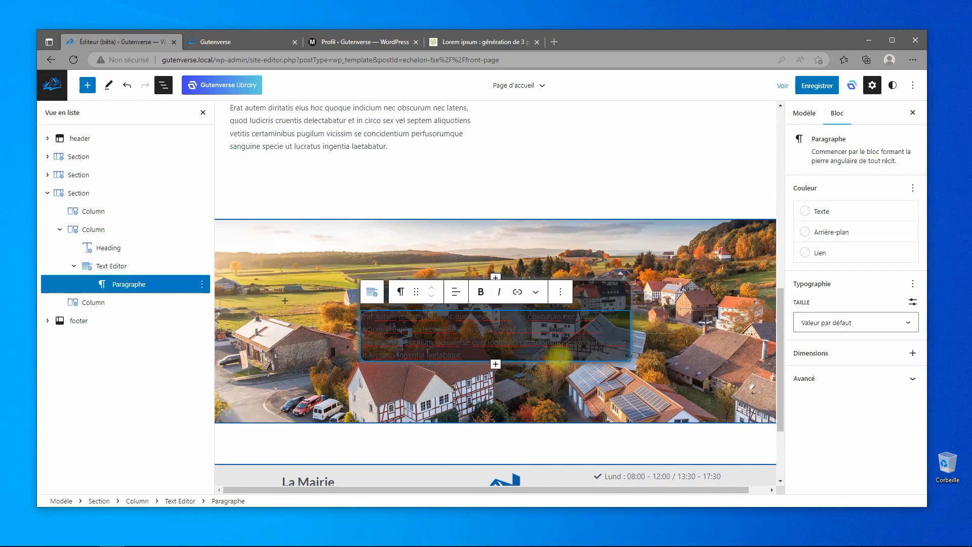
# Center the text of the Text Editor block under the Communication heading
pyautogui.click(807, 211)
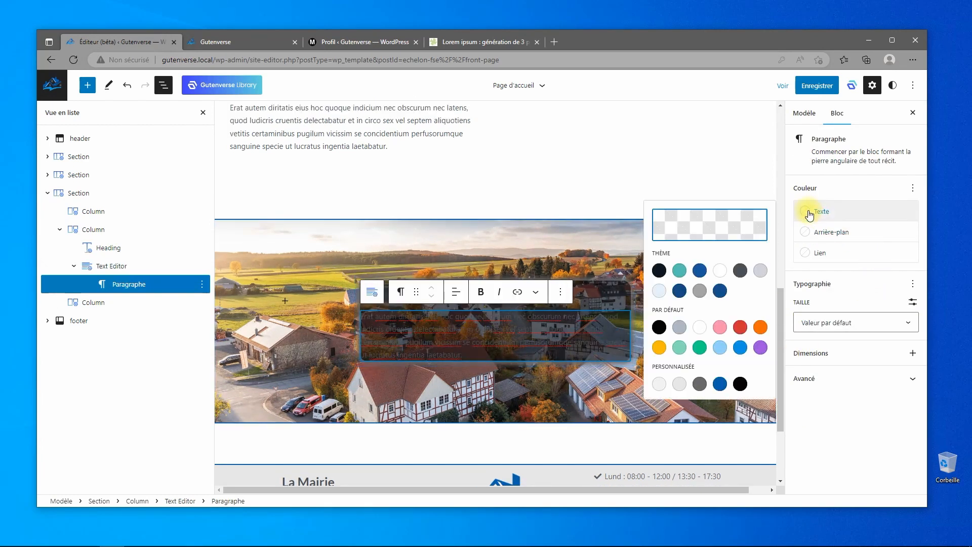
pyautogui.click(89, 270)
pyautogui.click(91, 267)
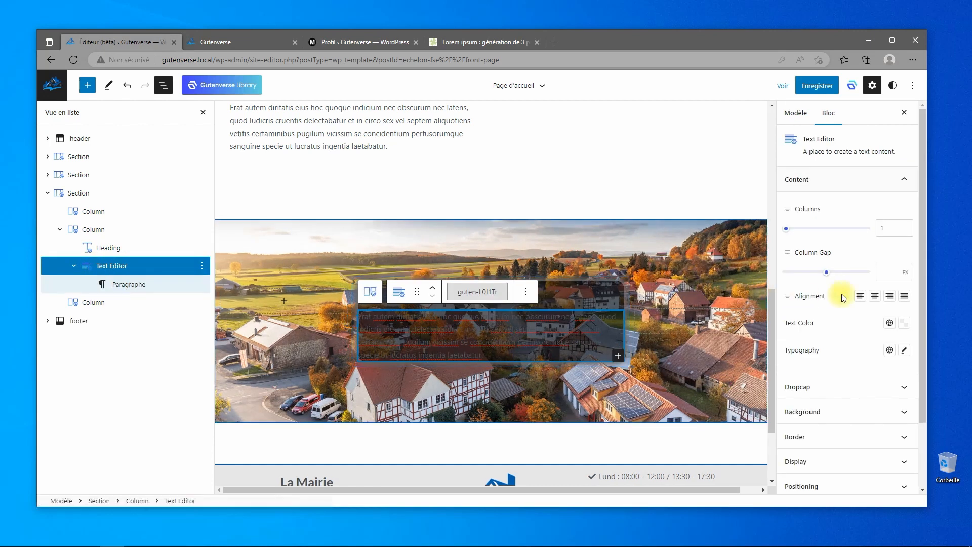
pyautogui.click(875, 298)
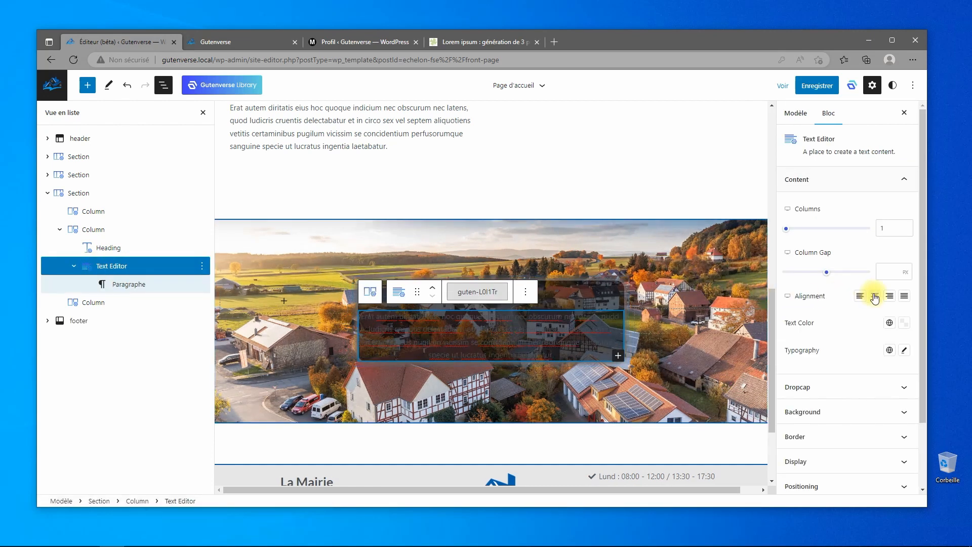
# Set the Text Editor block's text color to white, #FFFFFF
pyautogui.click(892, 326)
pyautogui.click(802, 391)
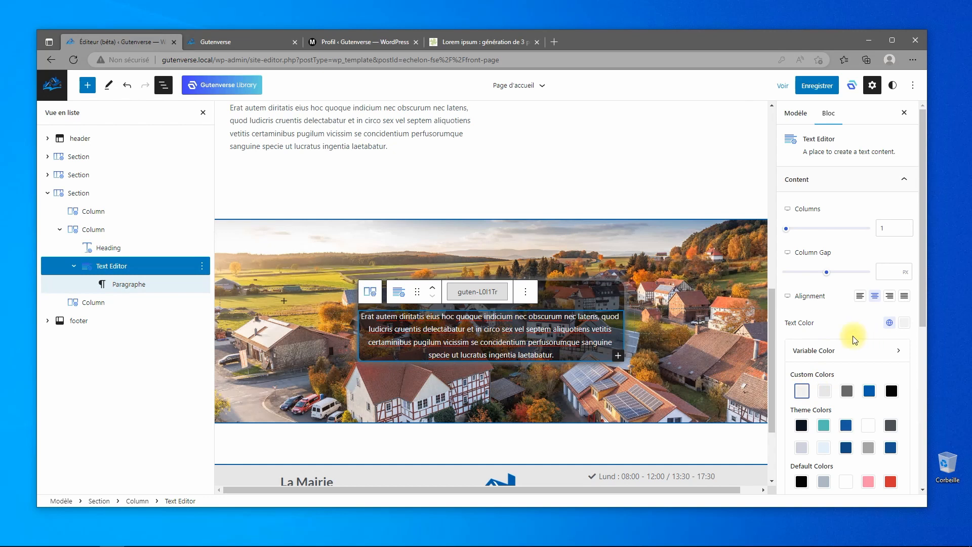
pyautogui.click(904, 323)
pyautogui.click(904, 322)
pyautogui.moveTo(805, 367)
pyautogui.mouseDown()
pyautogui.moveTo(772, 358)
pyautogui.moveTo(843, 355)
pyautogui.moveTo(860, 340)
pyautogui.mouseUp()
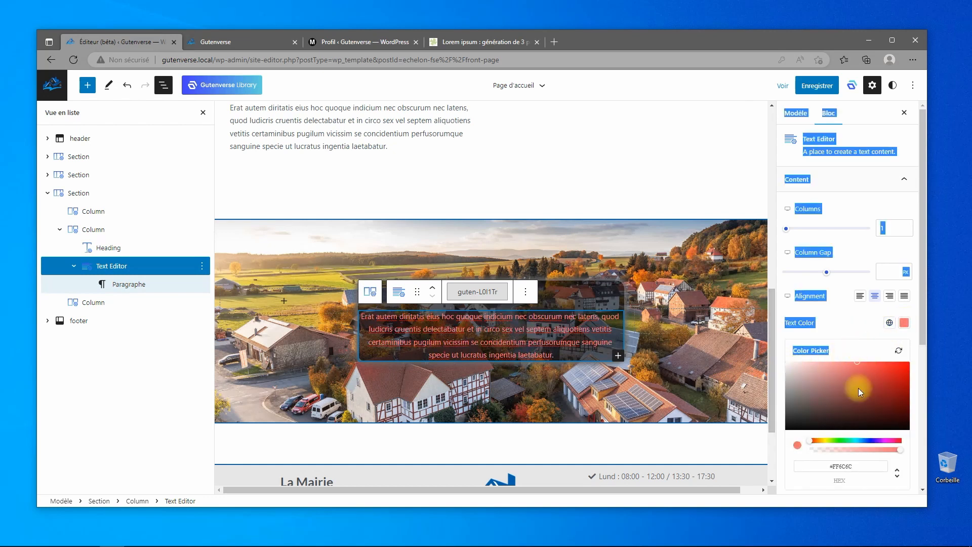
pyautogui.moveTo(858, 390); pyautogui.dragTo(786, 430)
pyautogui.doubleClick(847, 466)
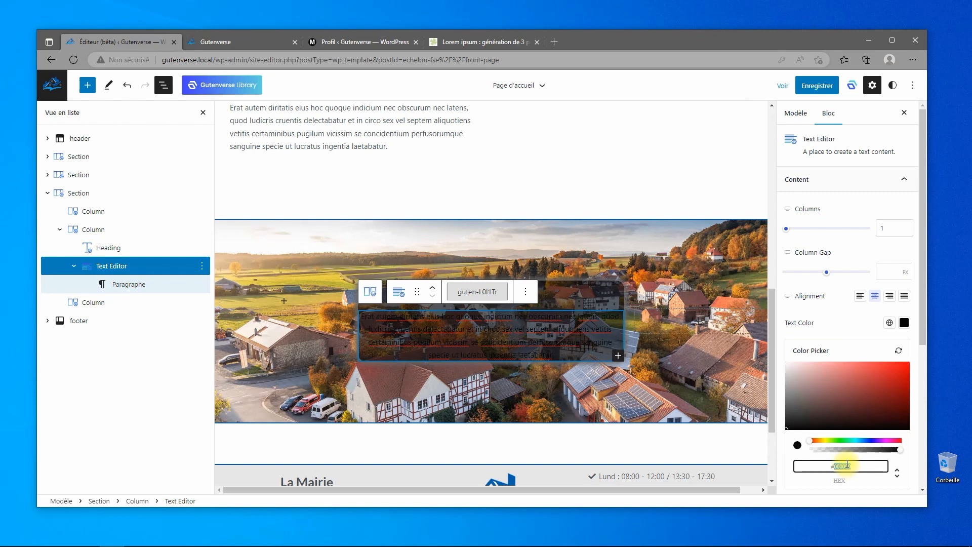
pyautogui.write('FFFFFF')
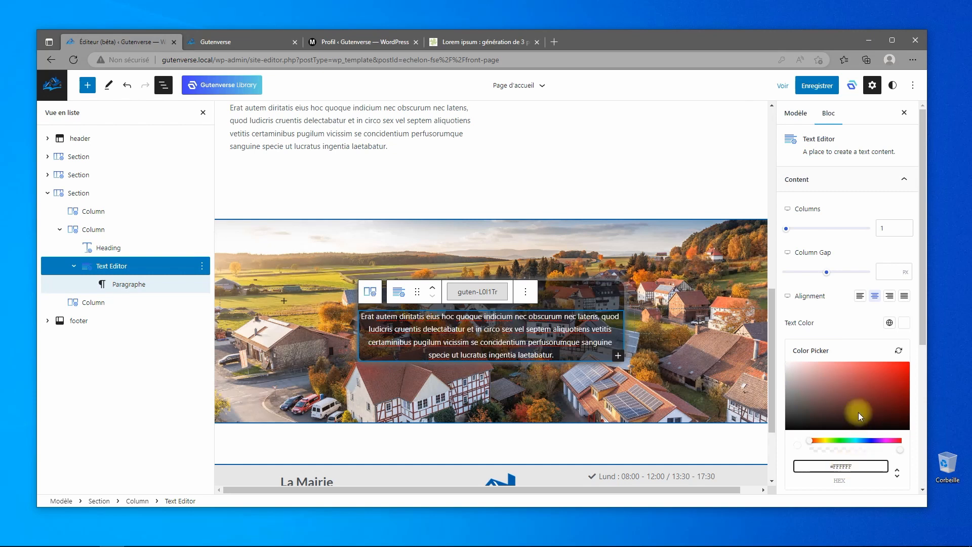
pyautogui.click(848, 322)
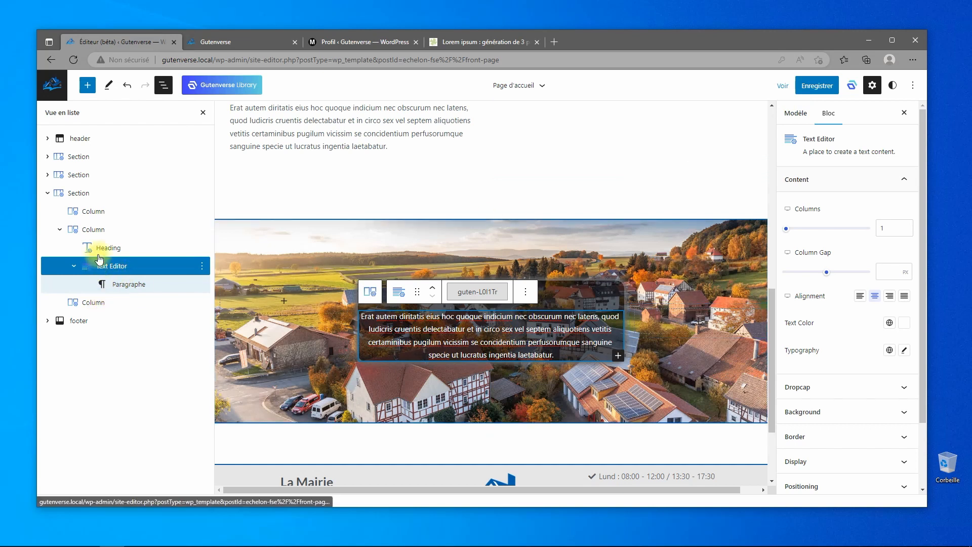
# Set the middle column's padding to 30 px on all sides and save the Page d'accueil template
pyautogui.click(89, 228)
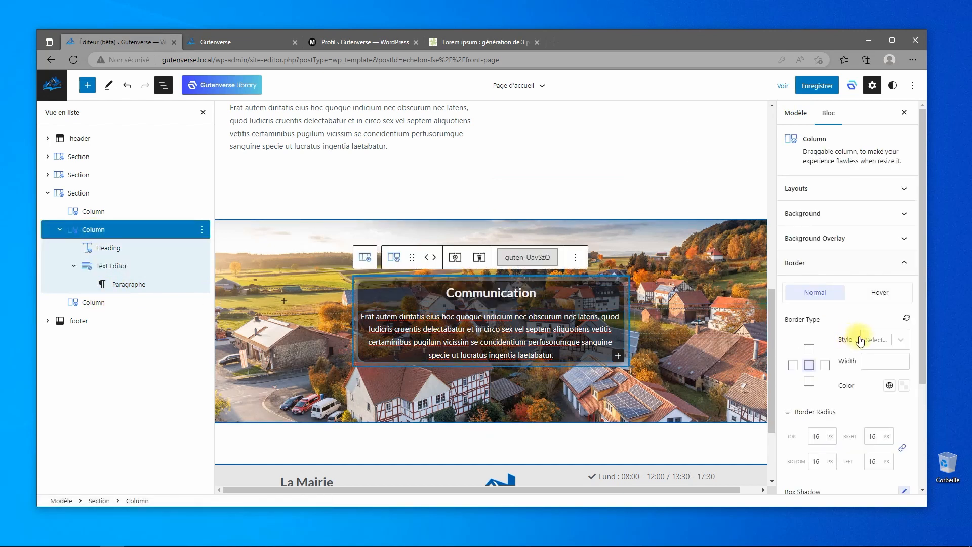
pyautogui.scroll(-3, 861, 338)
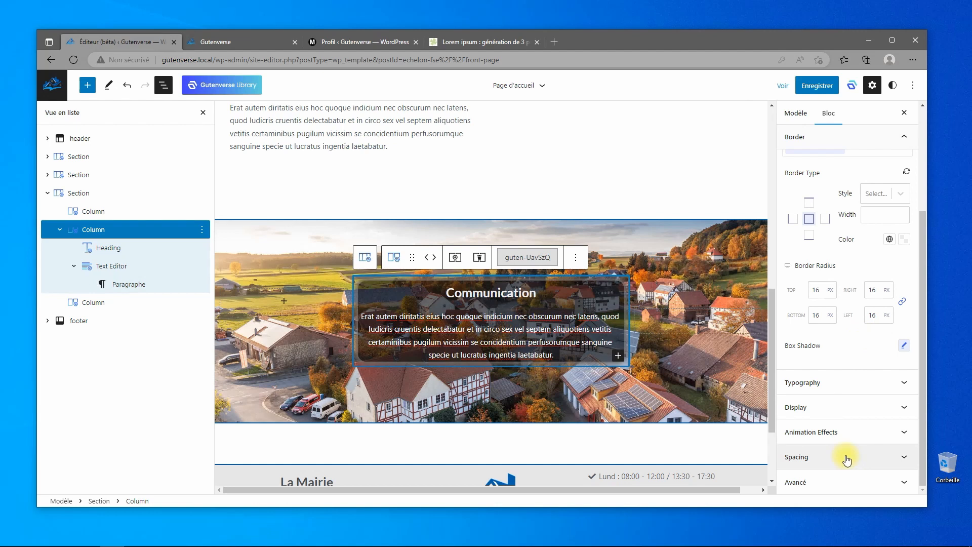
pyautogui.click(847, 459)
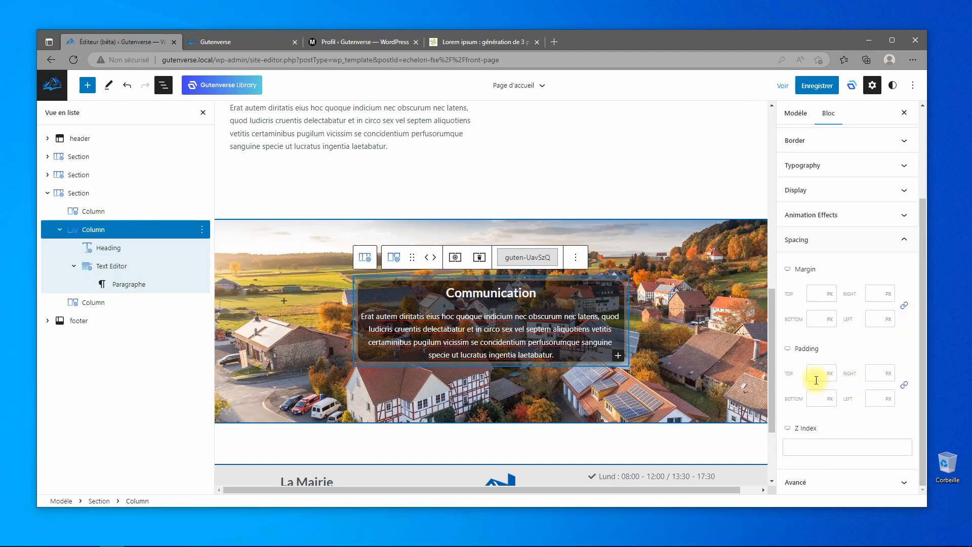
pyautogui.click(819, 374)
pyautogui.write('30')
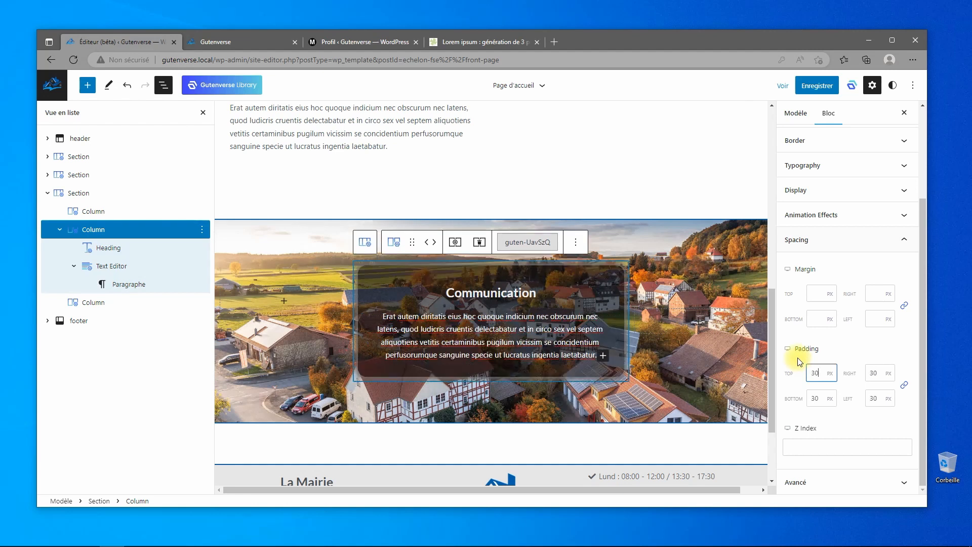
pyautogui.scroll(1, 918, 173)
pyautogui.click(820, 97)
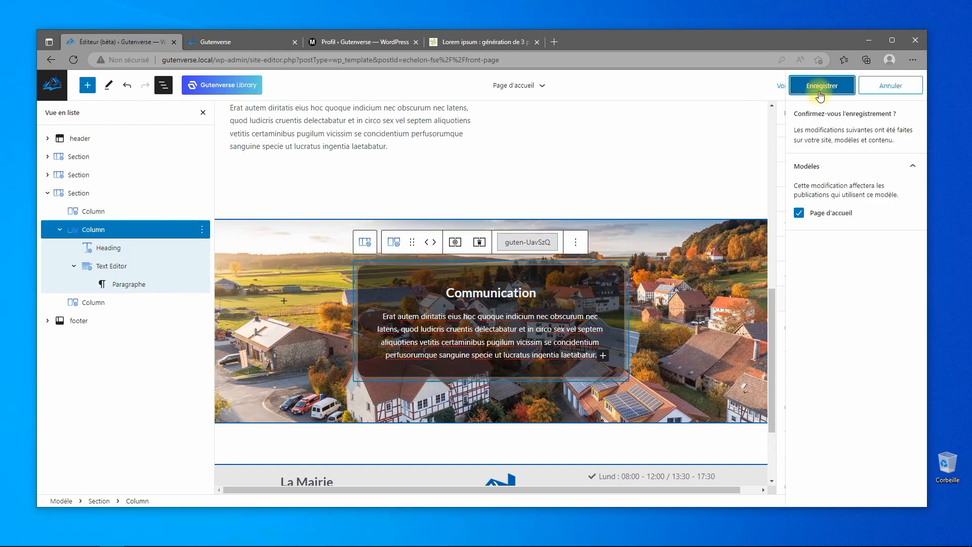
pyautogui.click(837, 86)
# Reload the live home page, examine the Communication box and surrounding sections, and return to the site editor
pyautogui.click(201, 43)
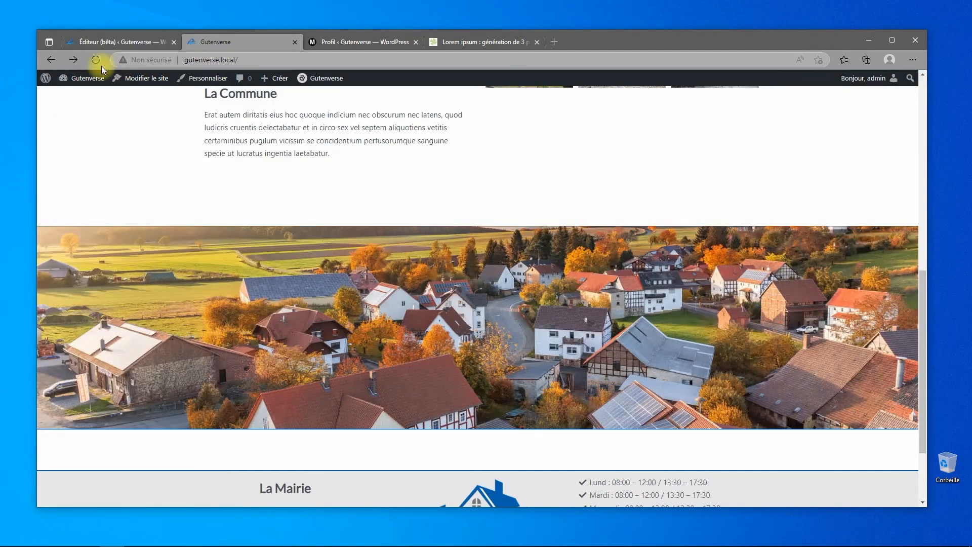
pyautogui.click(96, 59)
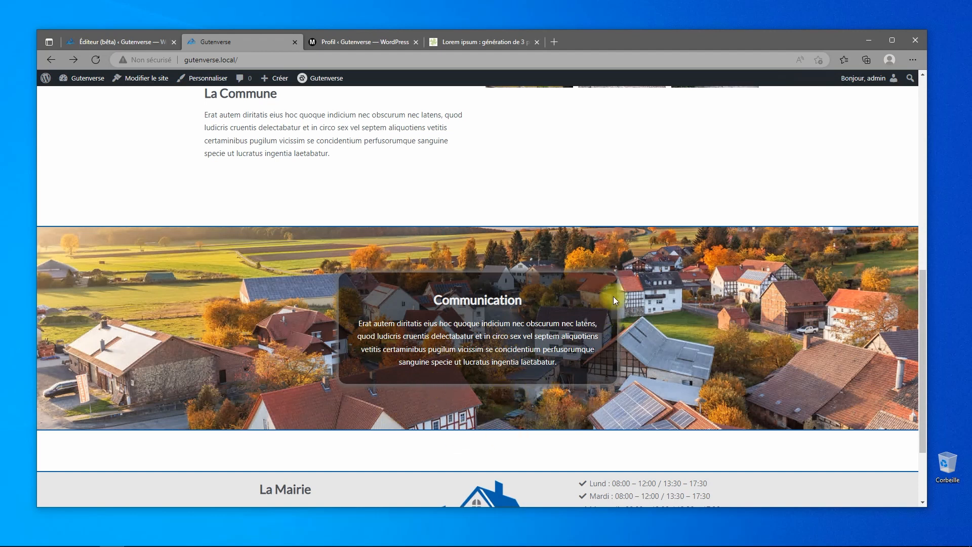
pyautogui.scroll(-2, 744, 403)
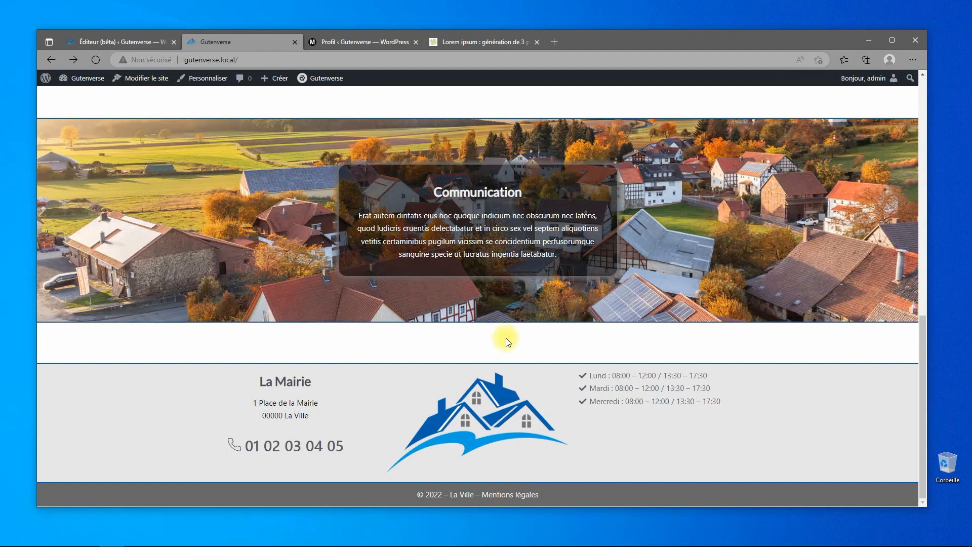
pyautogui.scroll(5, 527, 337)
pyautogui.scroll(-5, 534, 327)
pyautogui.scroll(4, 449, 290)
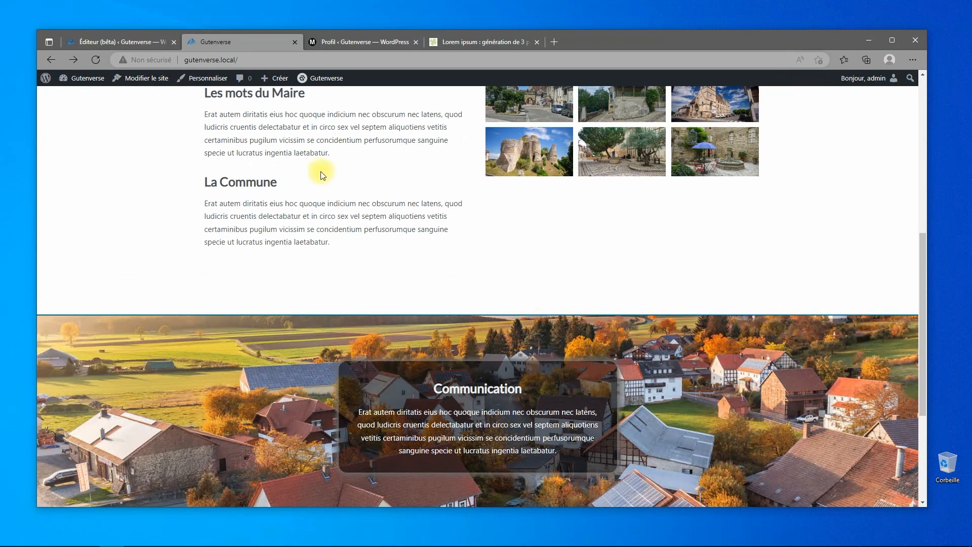
pyautogui.scroll(4, 322, 177)
pyautogui.click(125, 46)
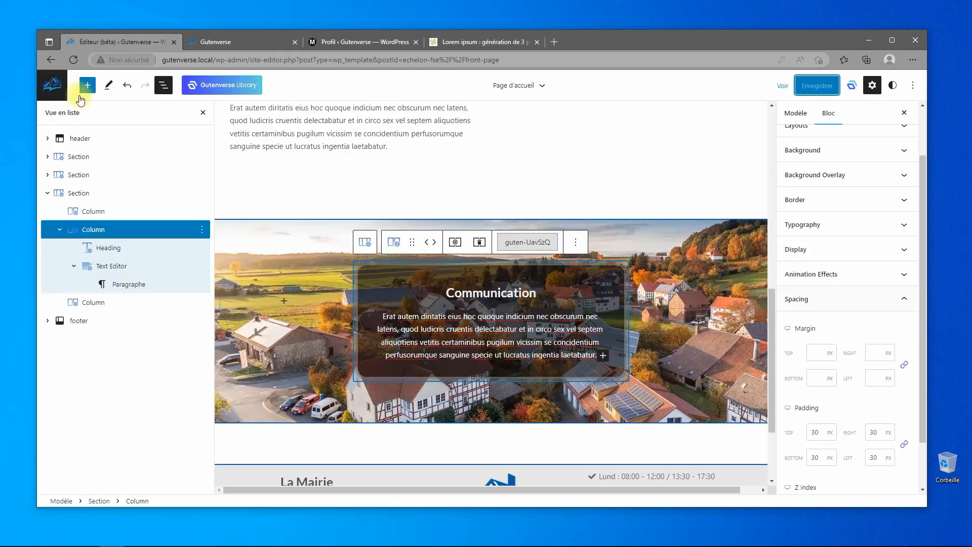
pyautogui.click(48, 193)
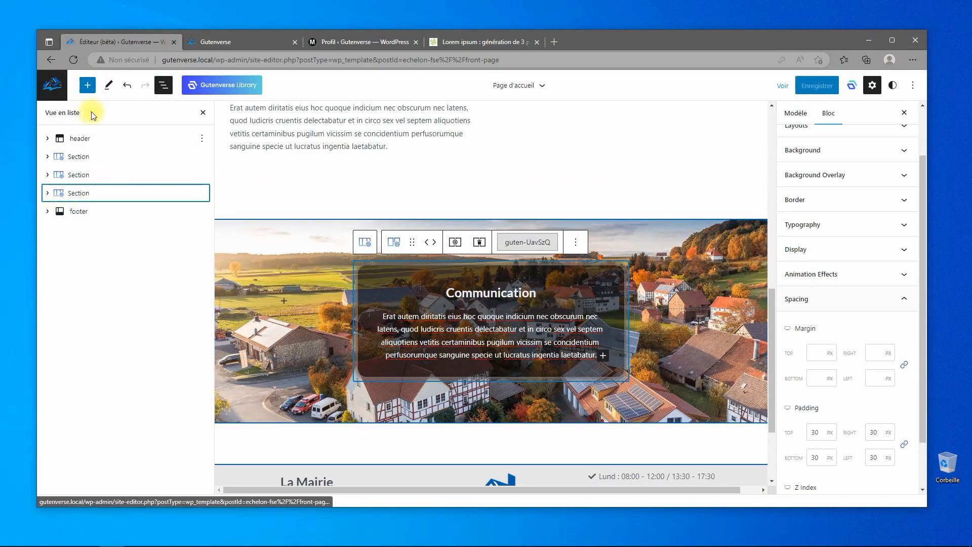
pyautogui.click(88, 84)
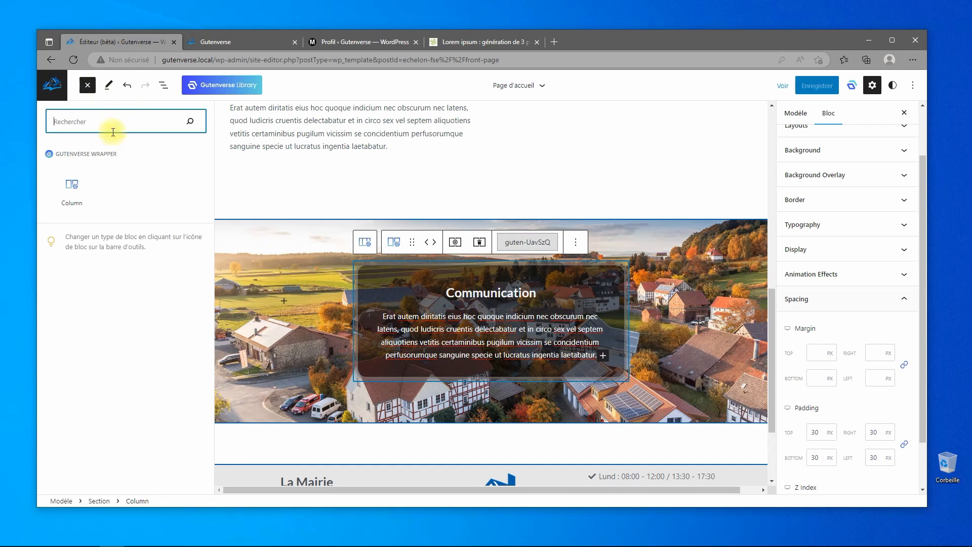
pyautogui.click(112, 315)
pyautogui.moveTo(86, 178)
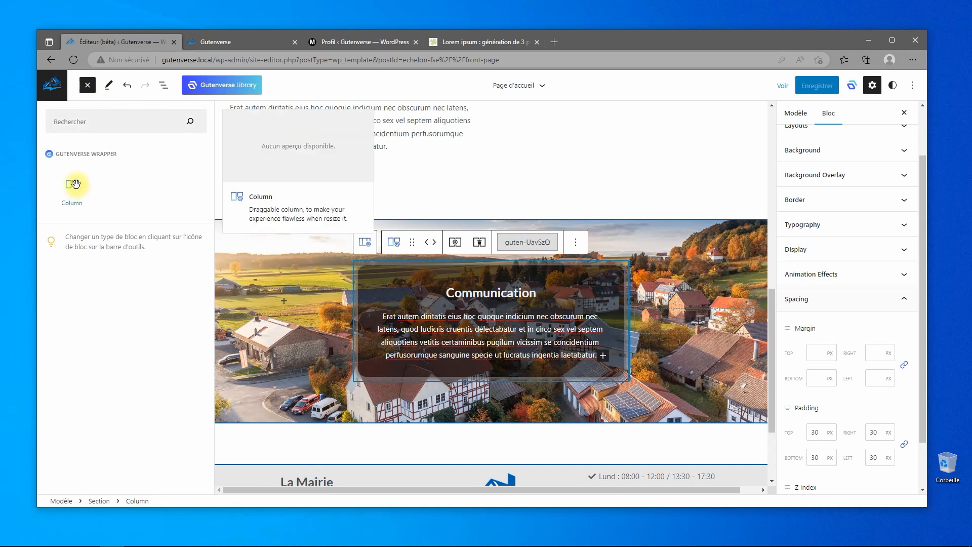
pyautogui.click(87, 85)
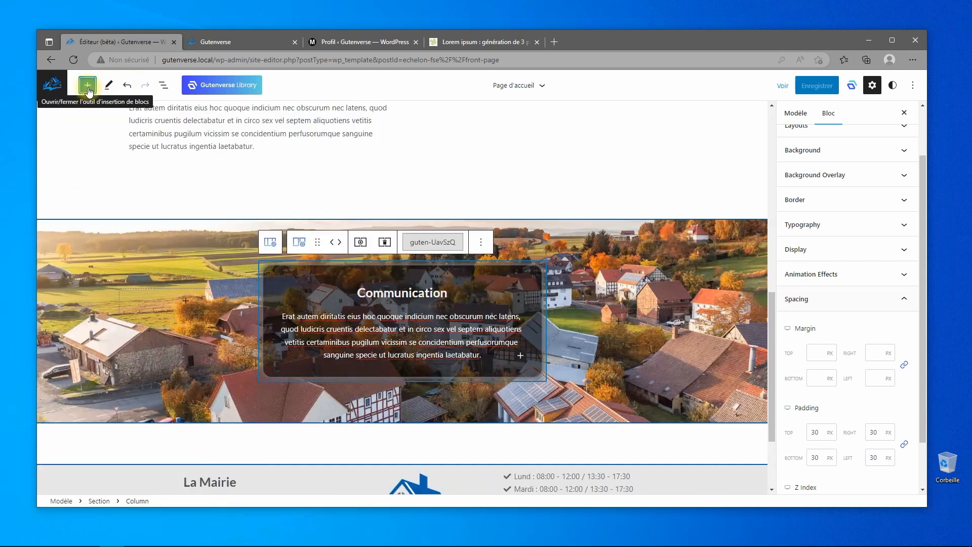
pyautogui.click(163, 85)
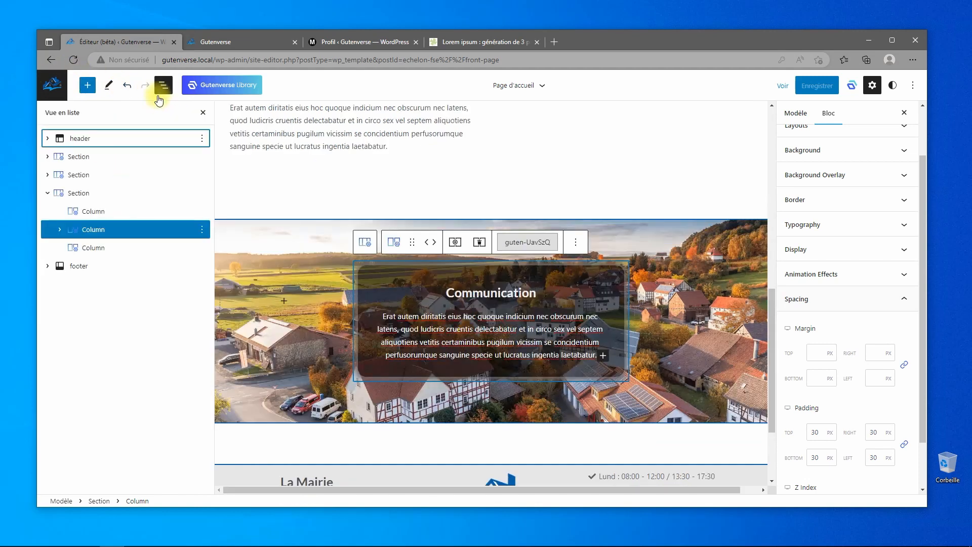
pyautogui.click(54, 193)
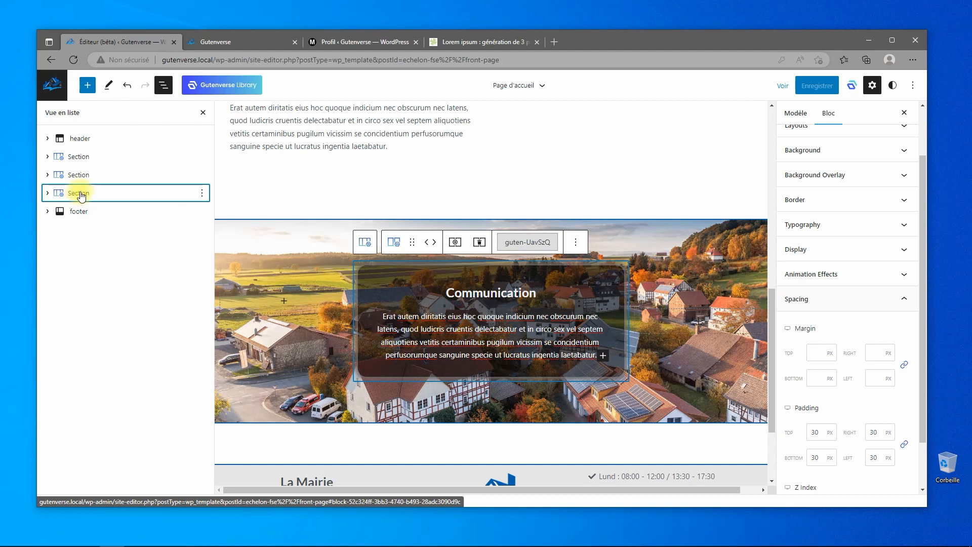
pyautogui.click(87, 85)
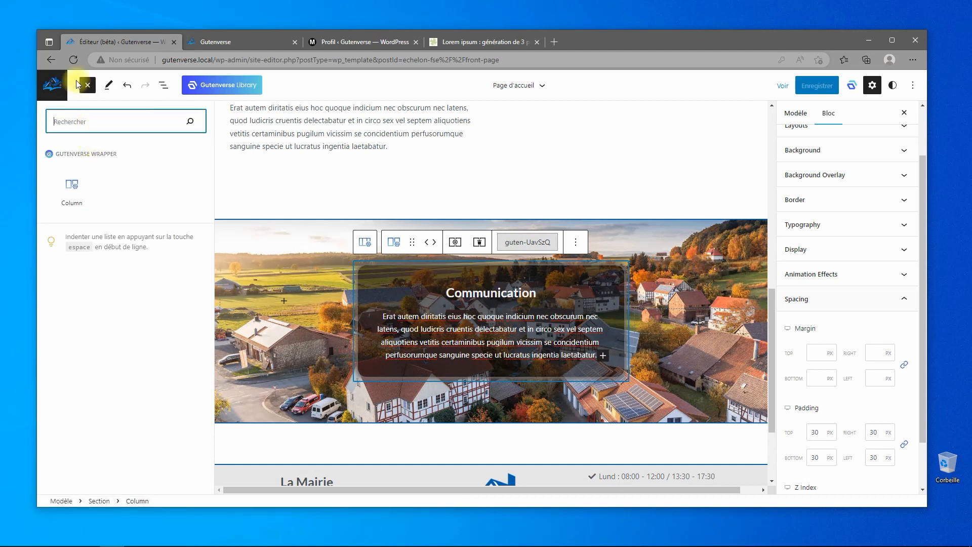
pyautogui.click(87, 85)
pyautogui.click(163, 85)
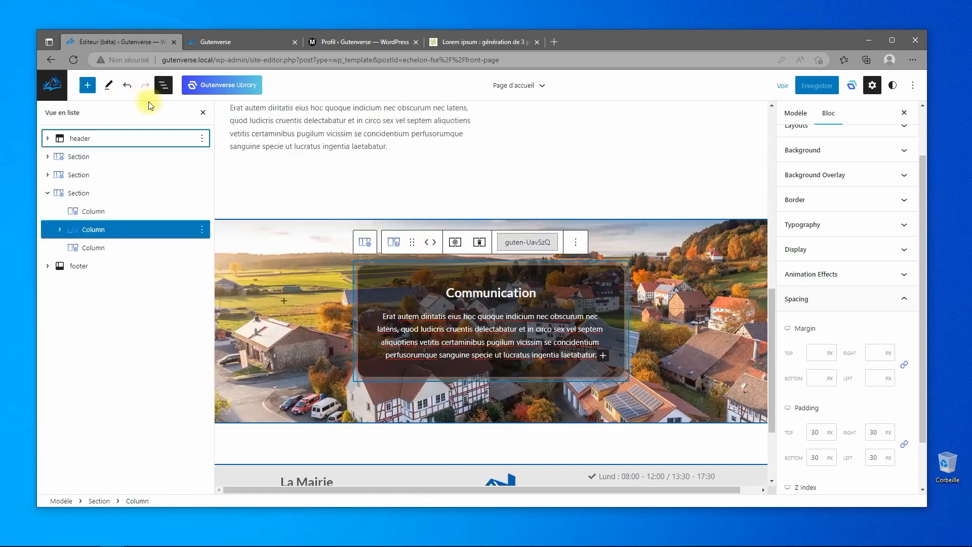
# Insert a new single-column Section block below the Communication photo section
pyautogui.click(48, 195)
pyautogui.click(78, 197)
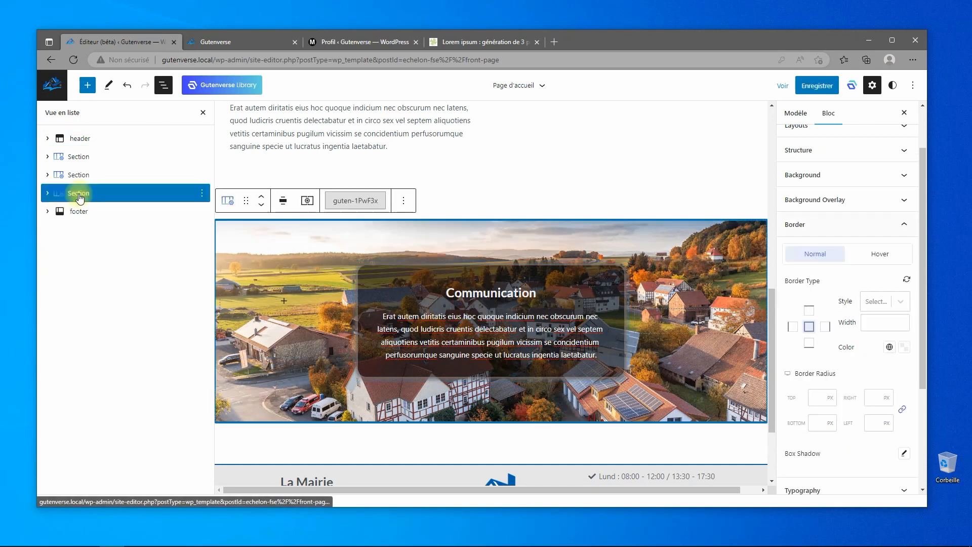
pyautogui.click(87, 86)
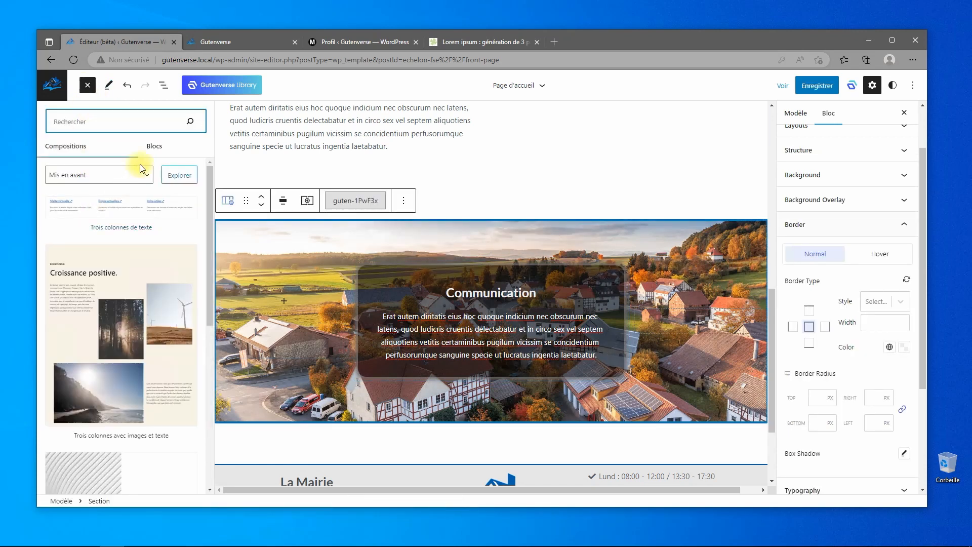
pyautogui.click(152, 147)
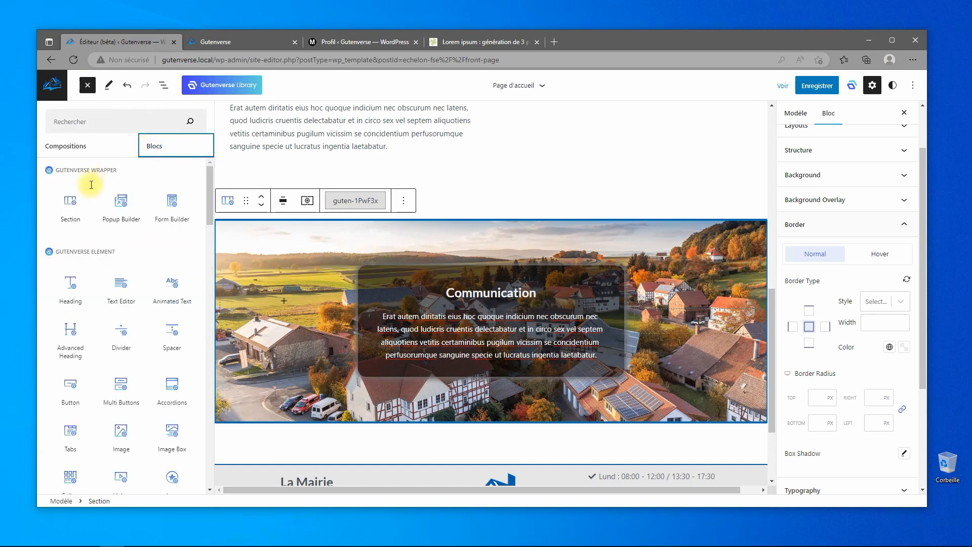
pyautogui.click(71, 204)
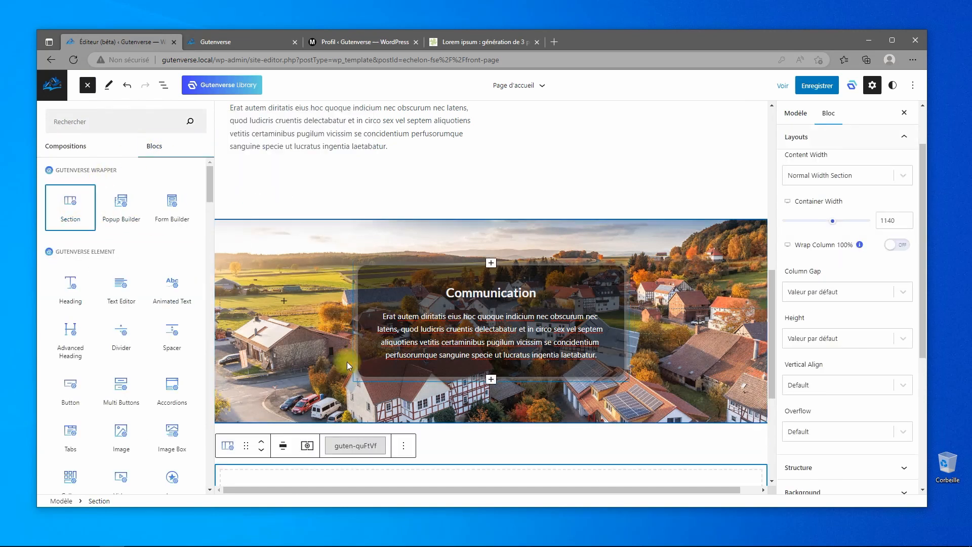
pyautogui.scroll(-5, 309, 382)
pyautogui.click(383, 304)
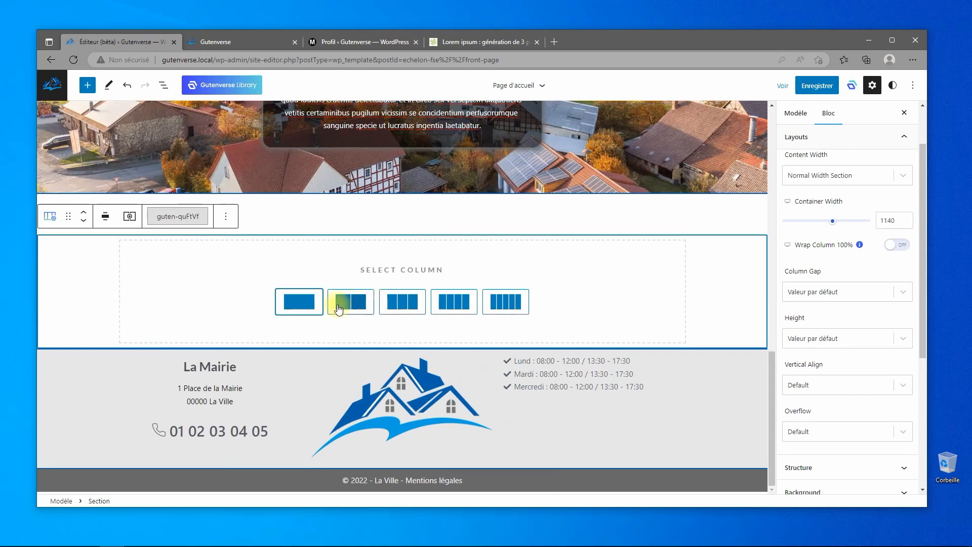
pyautogui.click(292, 303)
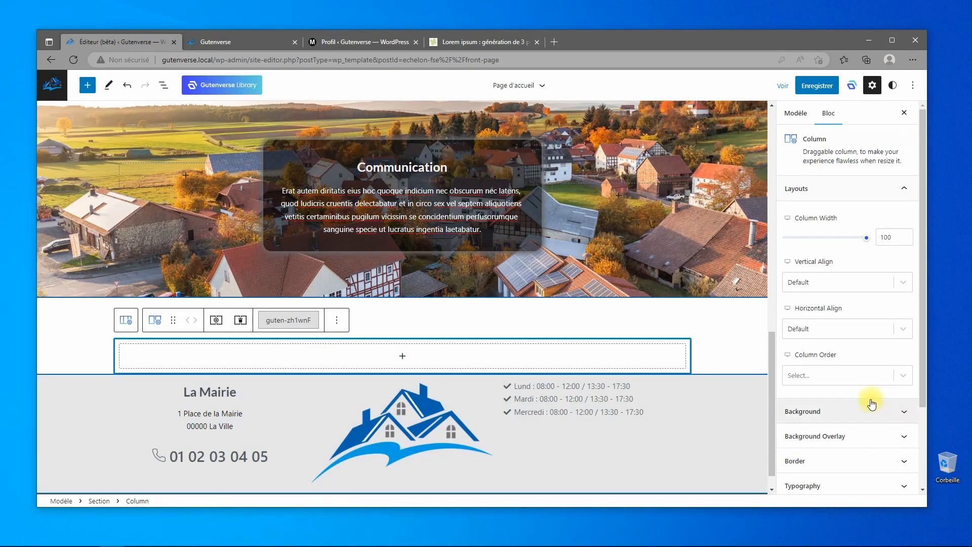
# Set the new column's bottom margin to 80 px, leaving the other sides empty
pyautogui.scroll(-3, 868, 407)
pyautogui.click(836, 458)
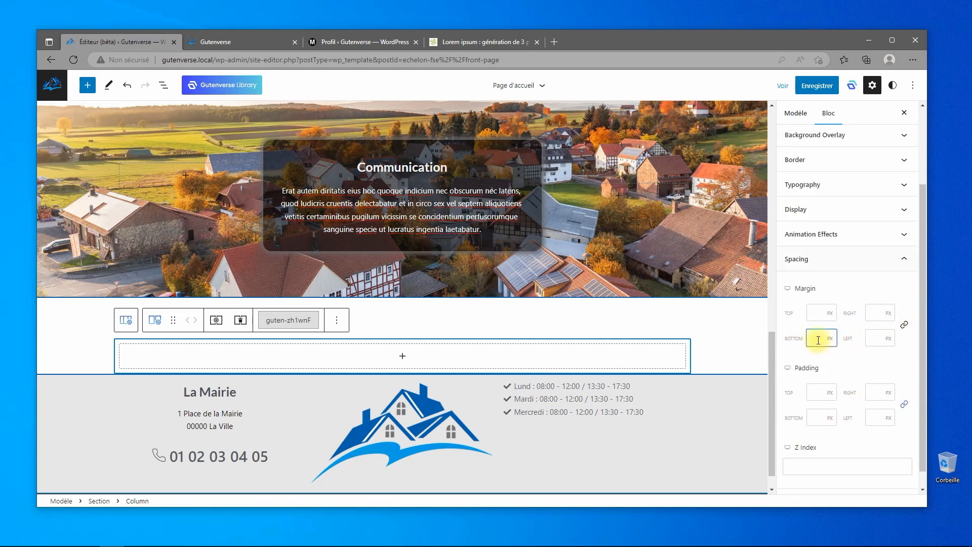
pyautogui.write('80')
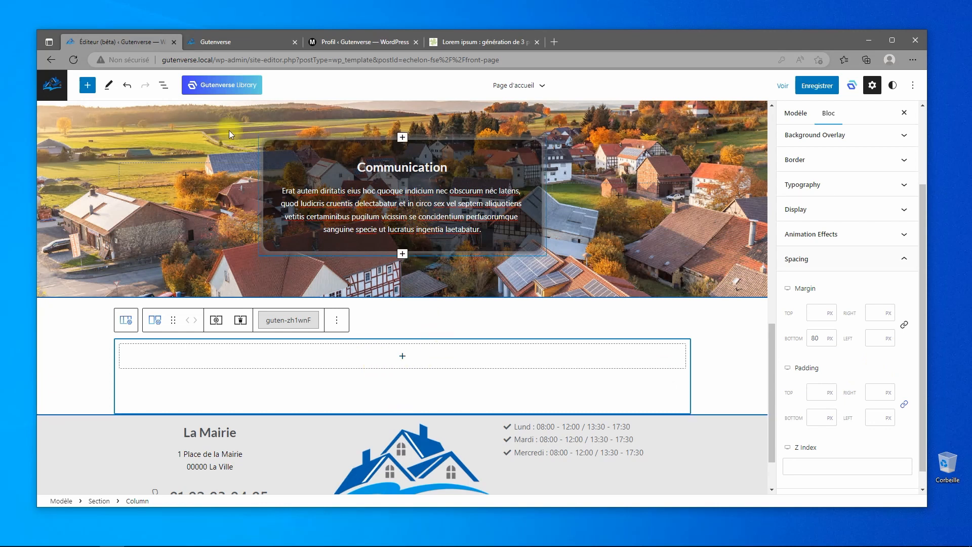
# Add a Gutenverse Post Block inside the new section's column
pyautogui.click(164, 89)
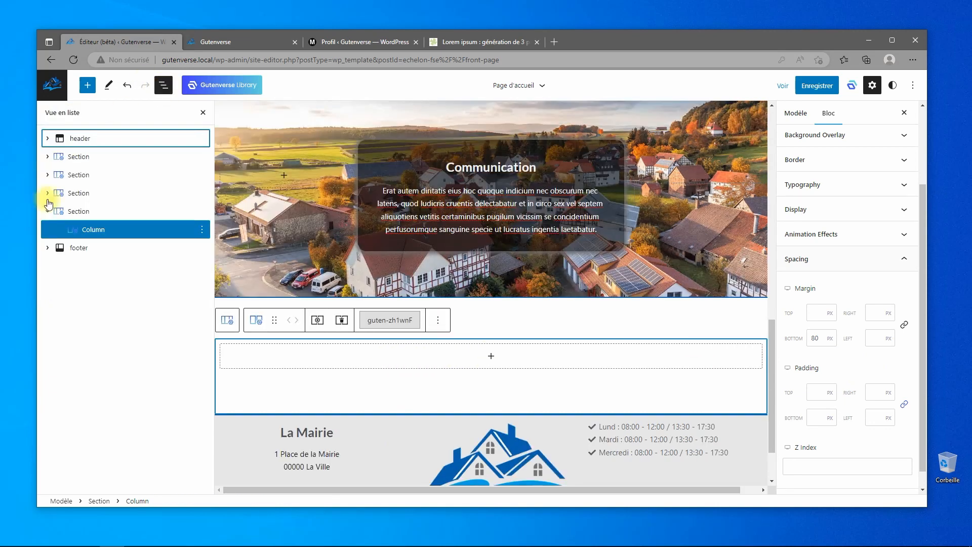
pyautogui.click(76, 214)
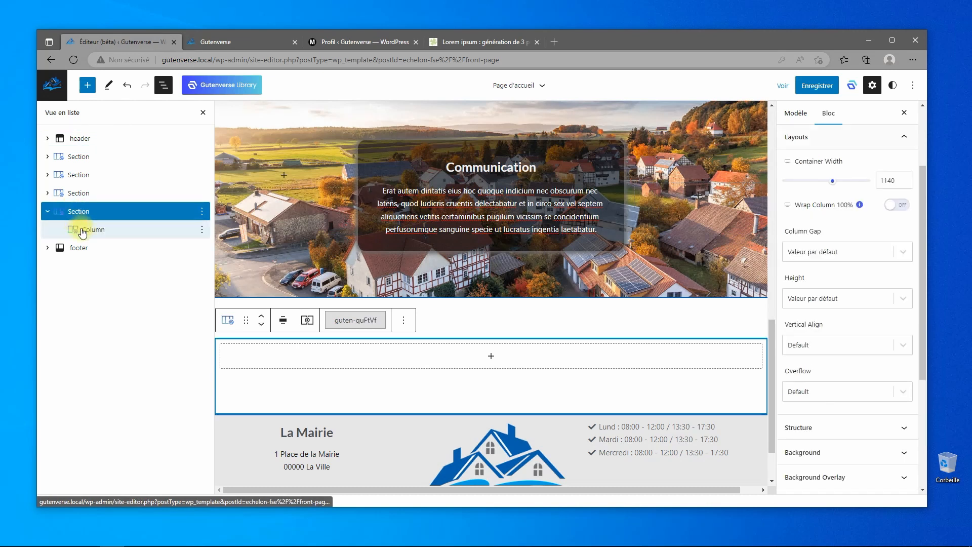
pyautogui.click(77, 229)
pyautogui.click(491, 356)
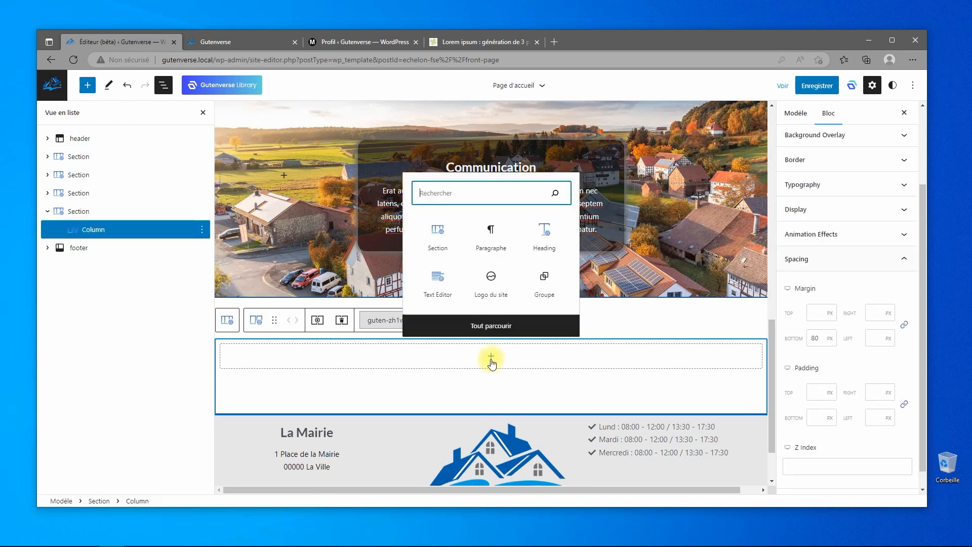
pyautogui.click(513, 328)
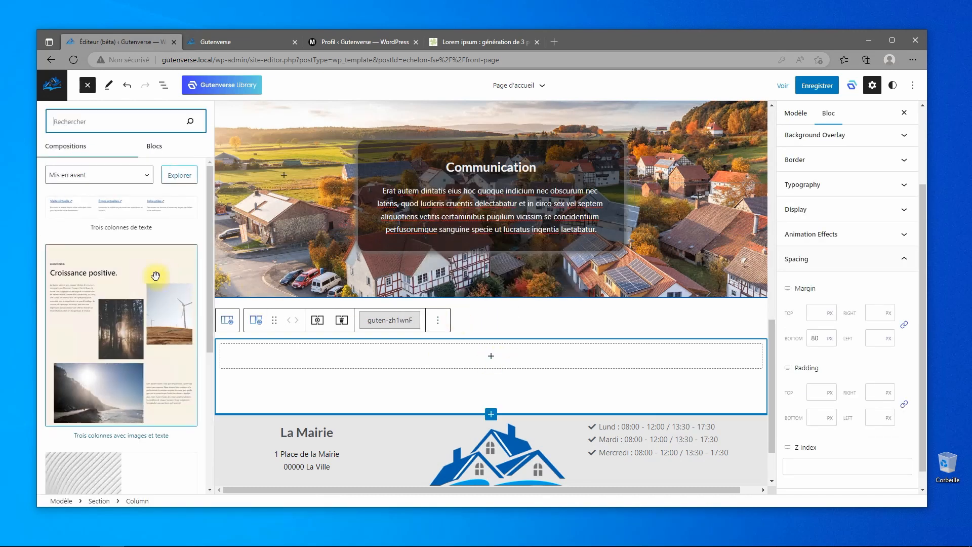
pyautogui.click(158, 148)
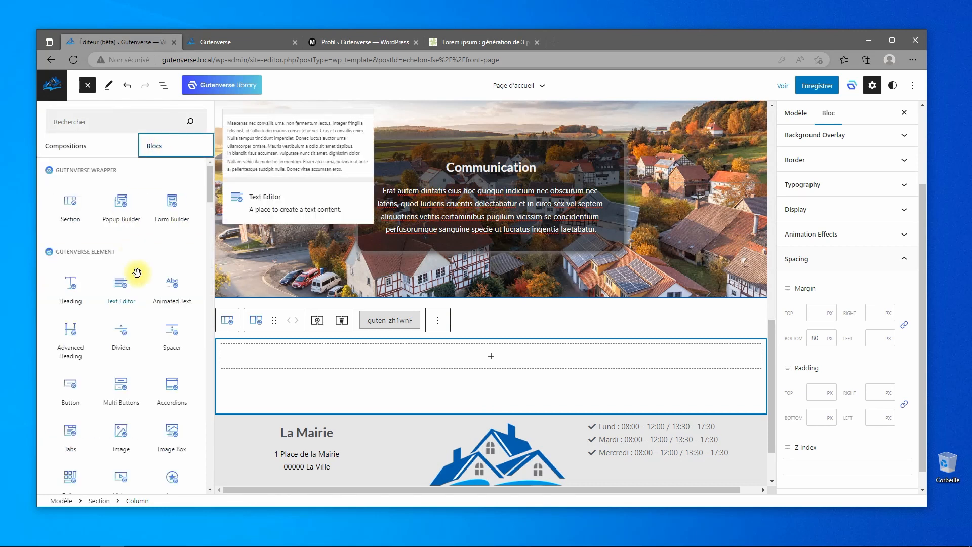
pyautogui.scroll(-8, 142, 284)
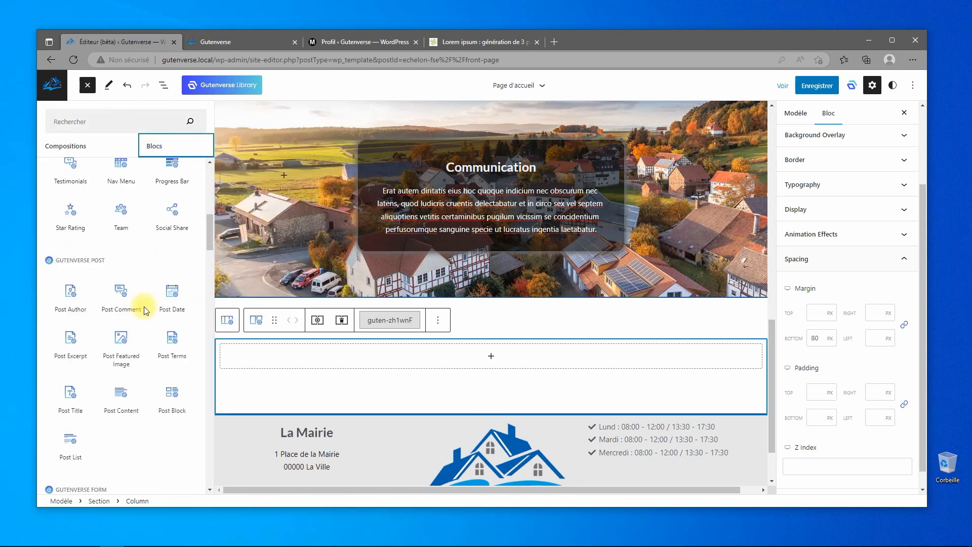
pyautogui.click(172, 395)
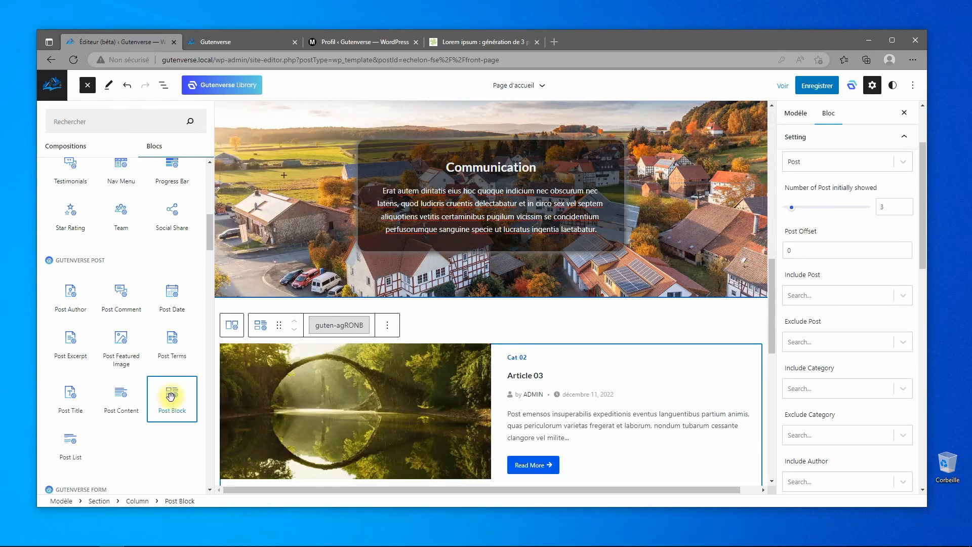
# Examine the Post Block's article list together with its query and content setting options
pyautogui.scroll(-4, 552, 385)
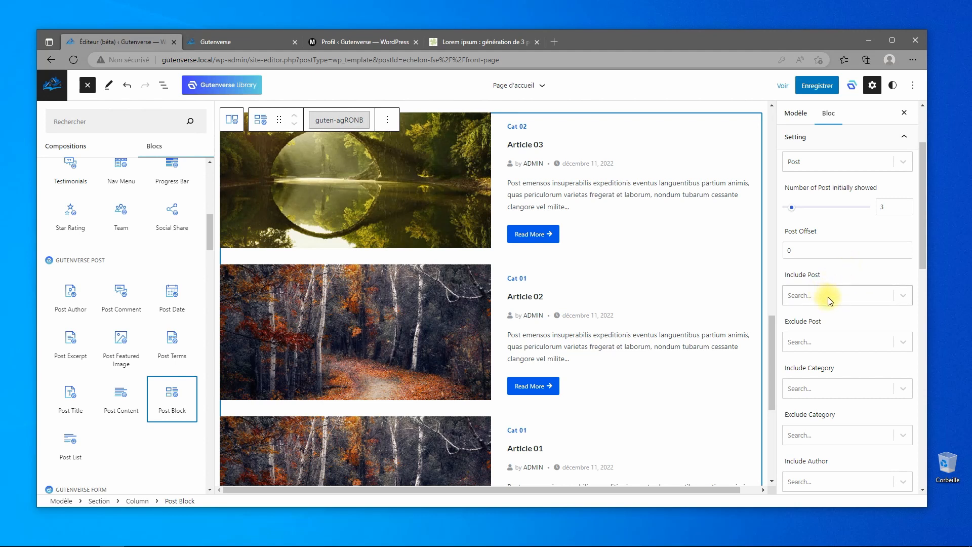
pyautogui.scroll(-8, 831, 301)
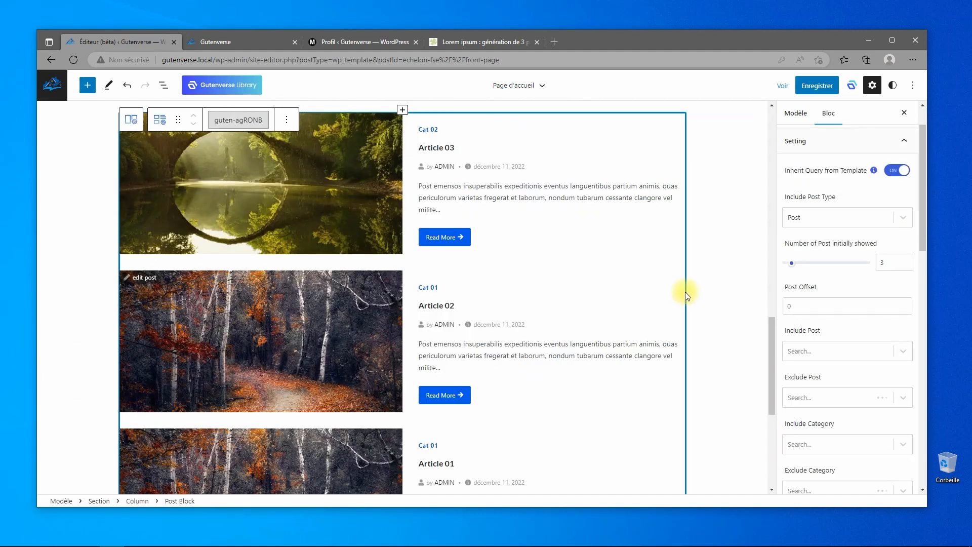
pyautogui.scroll(1, 847, 317)
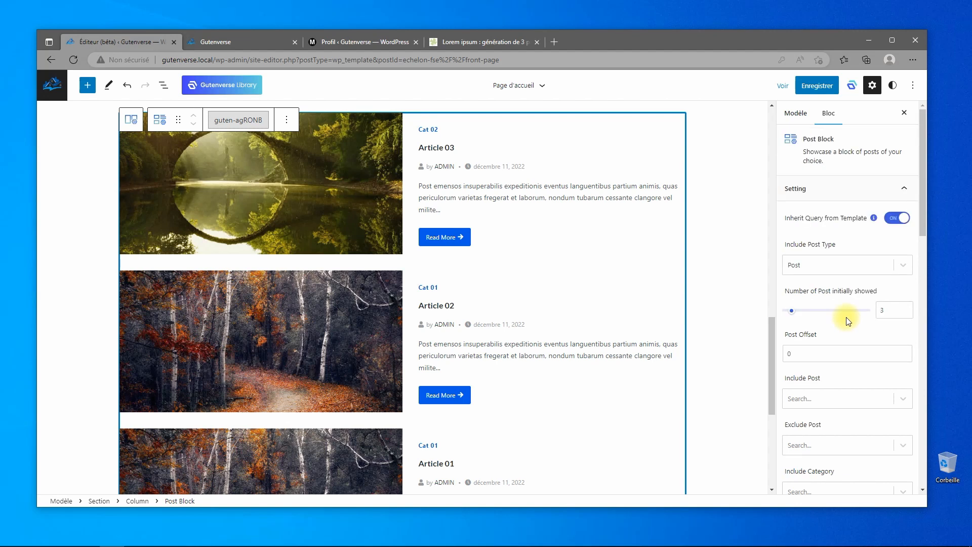
pyautogui.scroll(-8, 846, 317)
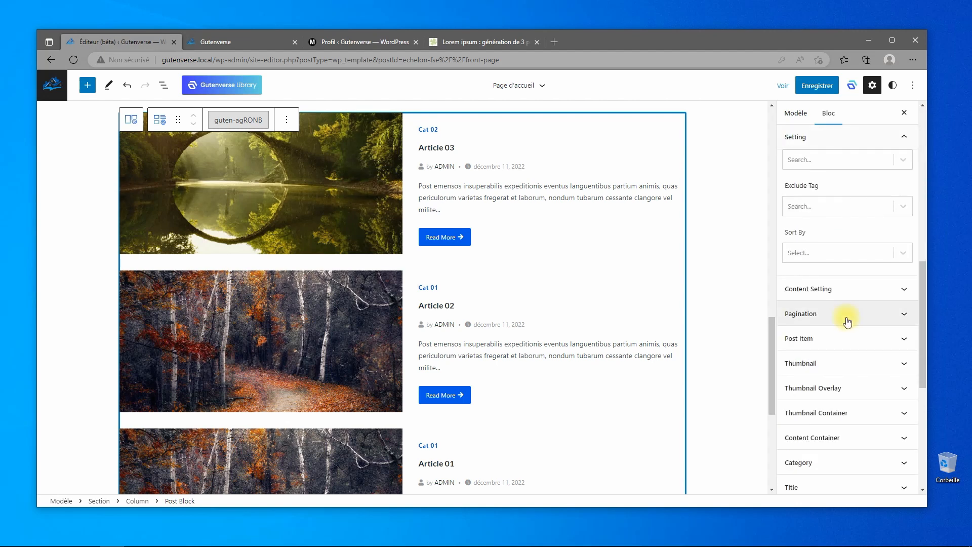
pyautogui.click(828, 290)
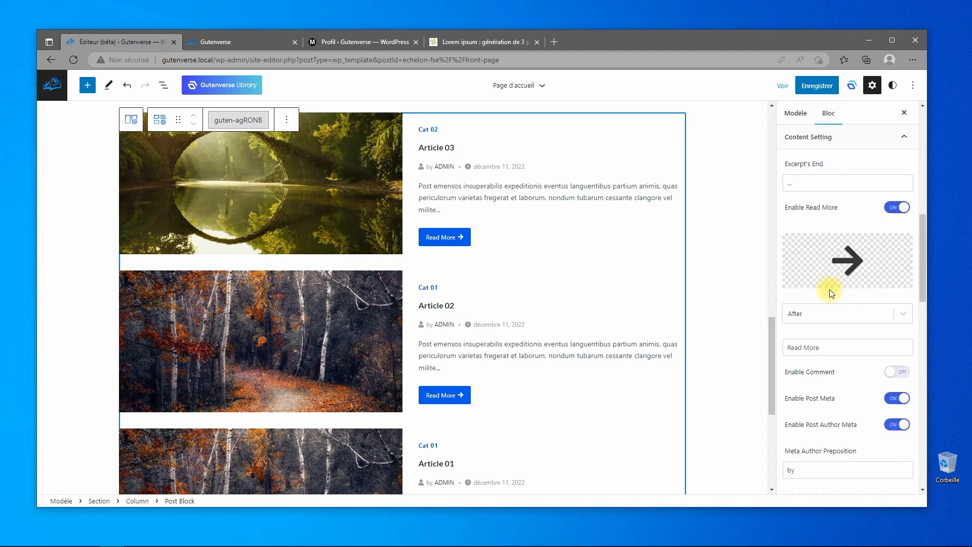
pyautogui.scroll(-4, 829, 290)
pyautogui.scroll(8, 830, 290)
pyautogui.scroll(5, 831, 291)
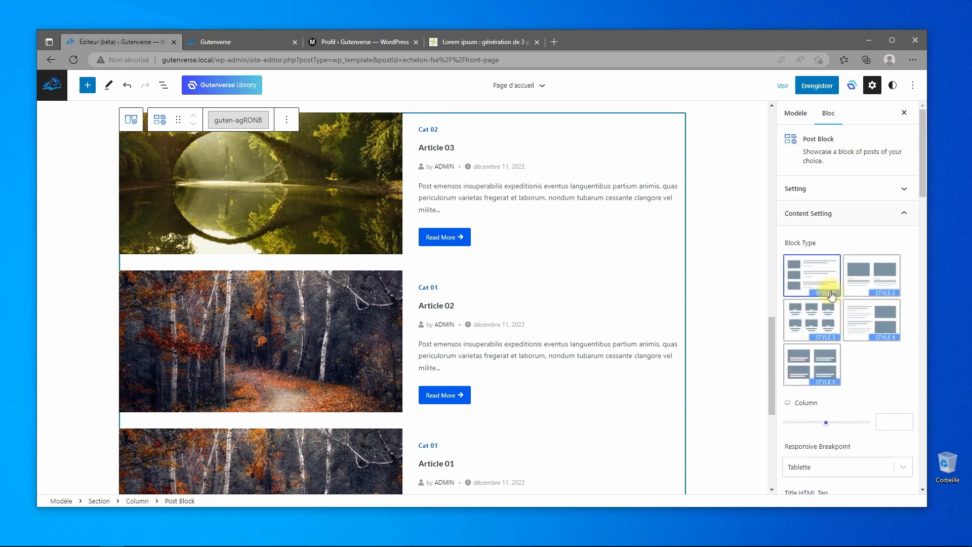
# Compare the Post Block's Style 2, 3 and 4 layouts and set the block type to Style 3
pyautogui.click(842, 279)
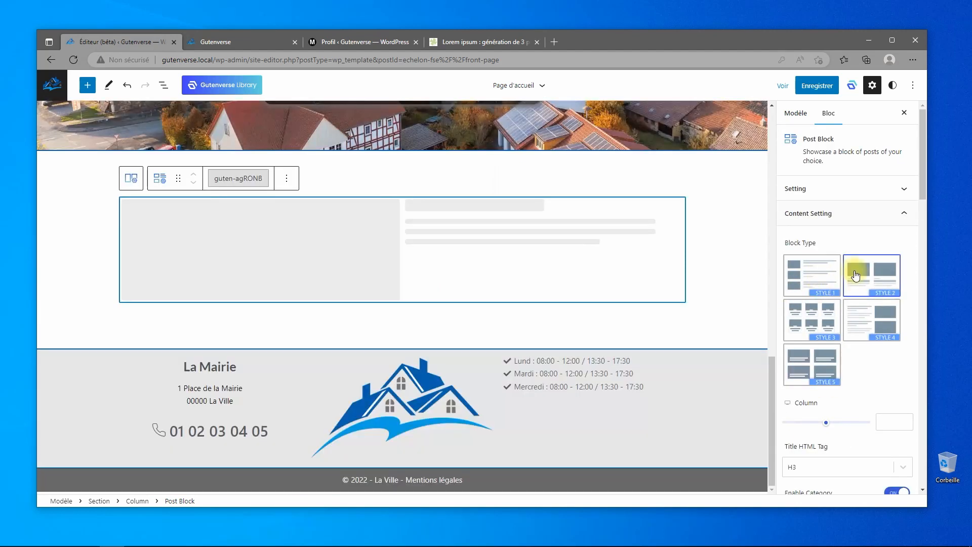
pyautogui.click(808, 315)
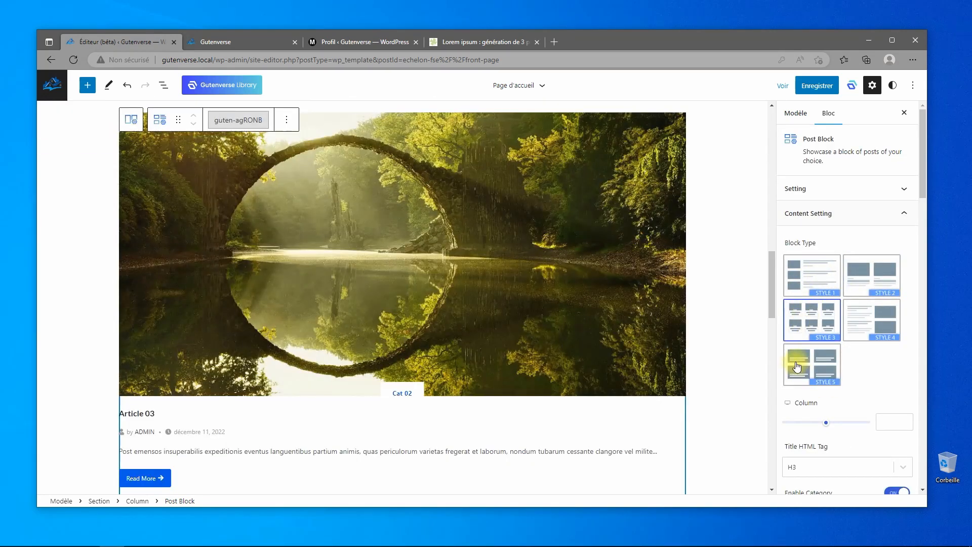
pyautogui.click(870, 320)
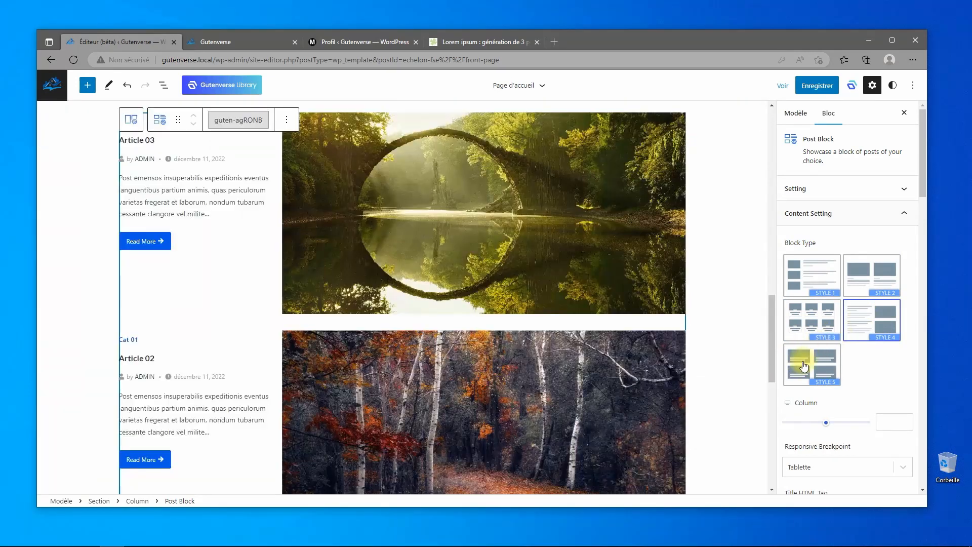
pyautogui.click(806, 323)
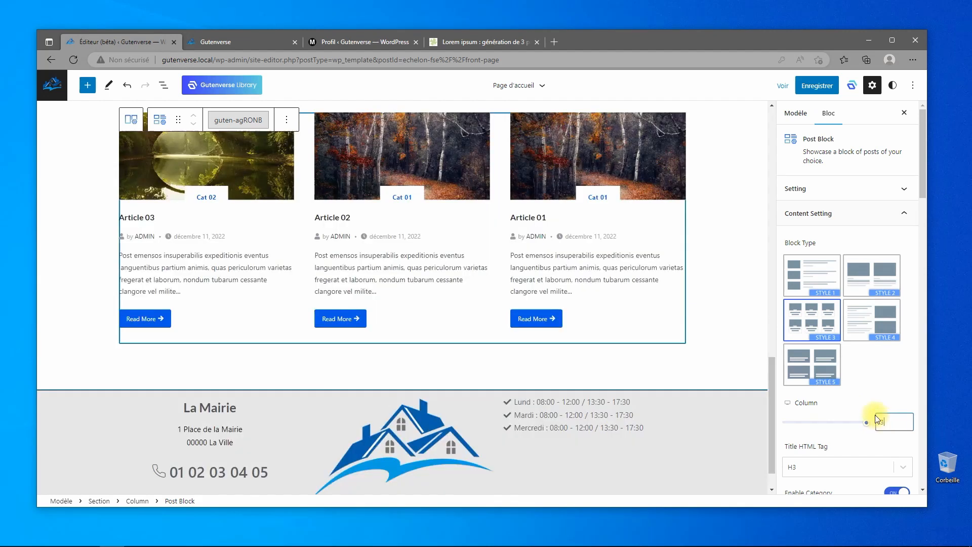
# Try the Post Block with 4 columns, then set its column count to 3
pyautogui.press('Up')
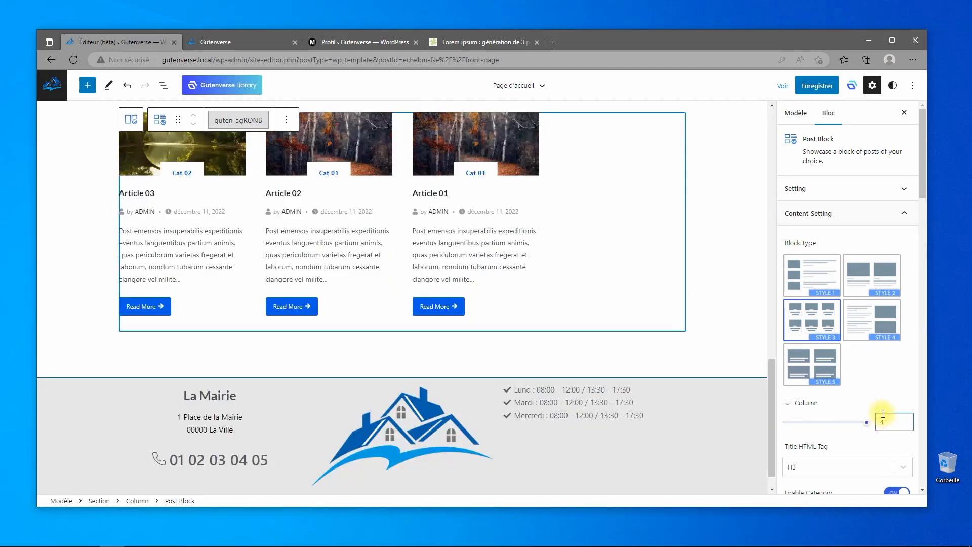
pyautogui.scroll(2, 662, 342)
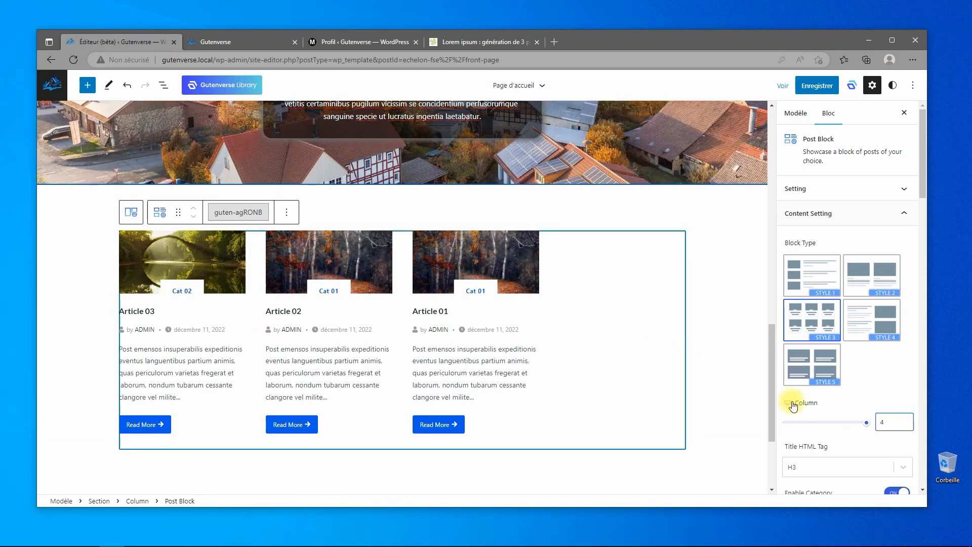
pyautogui.press('Down')
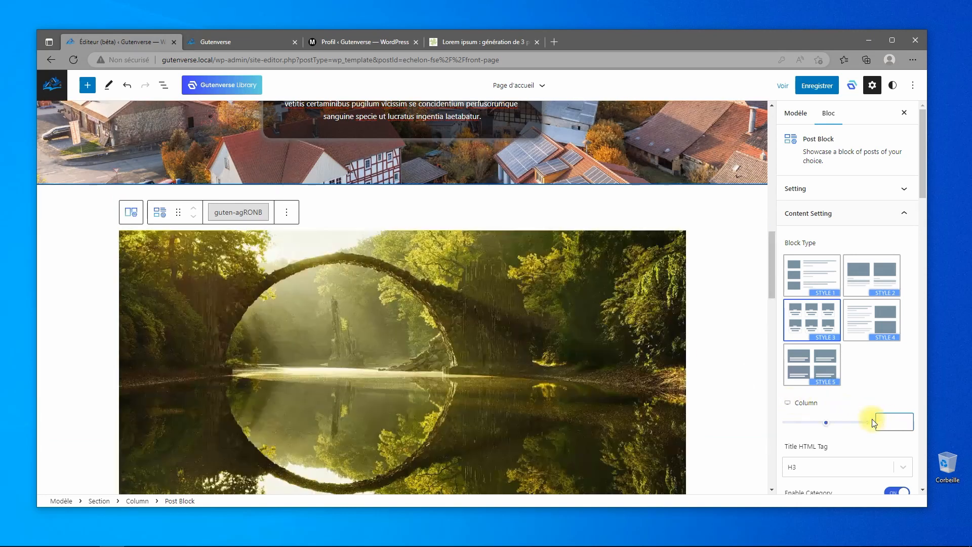
# Review the Post Block's title, category, excerpt, Read More and post meta options against the article cards
pyautogui.scroll(-2, 884, 320)
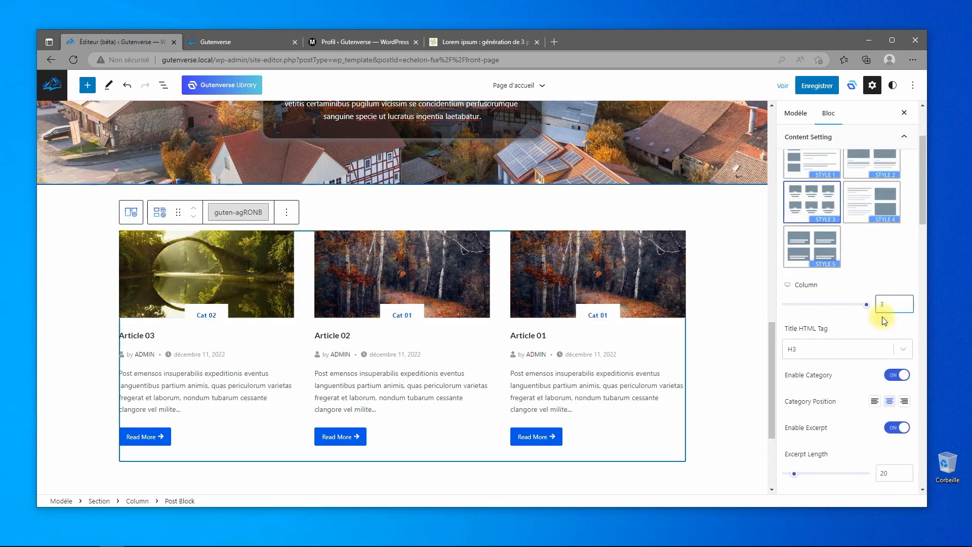
pyautogui.scroll(-2, 885, 407)
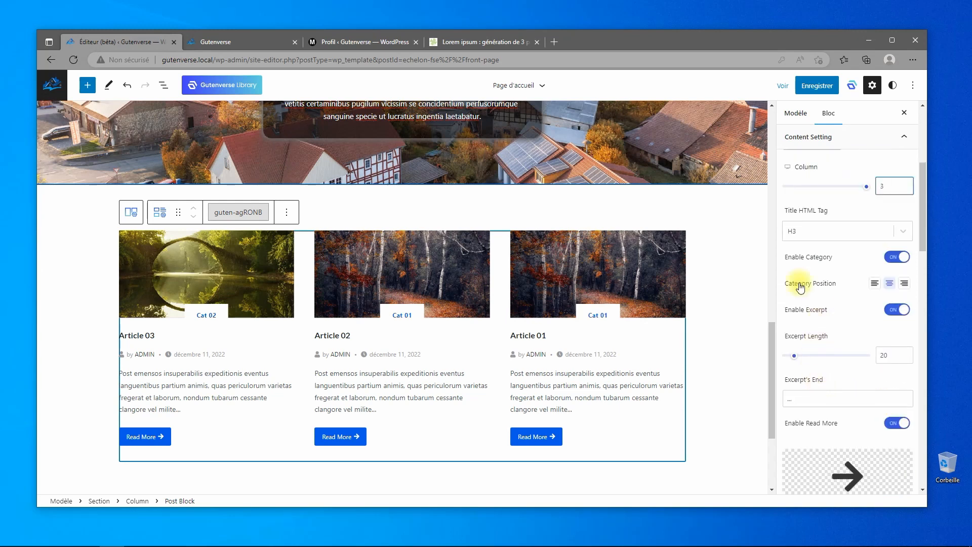
pyautogui.scroll(-4, 856, 246)
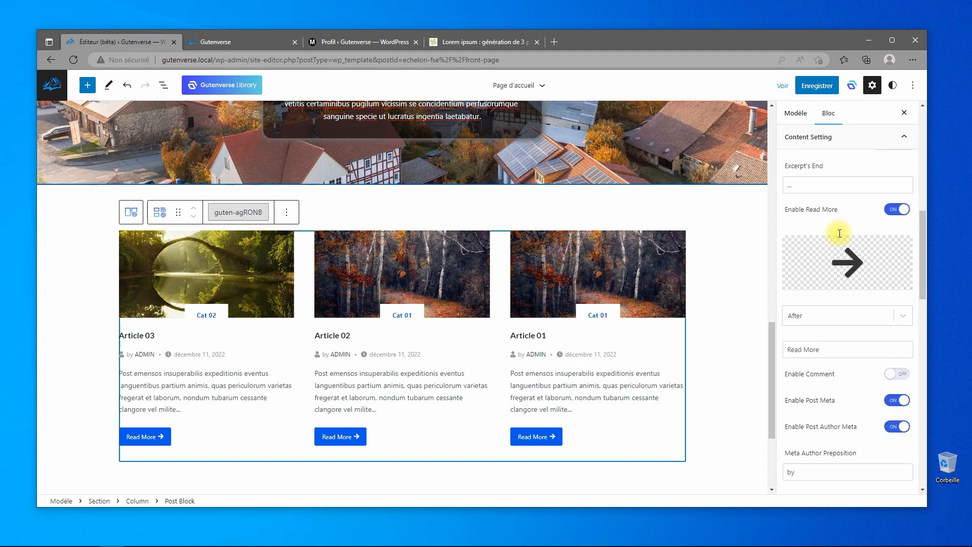
pyautogui.scroll(3, 844, 241)
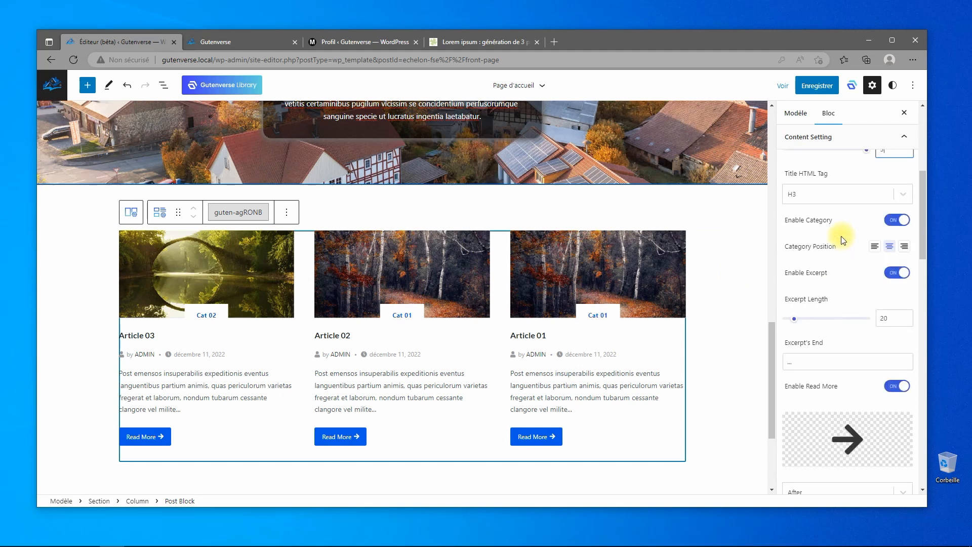
pyautogui.scroll(3, 851, 298)
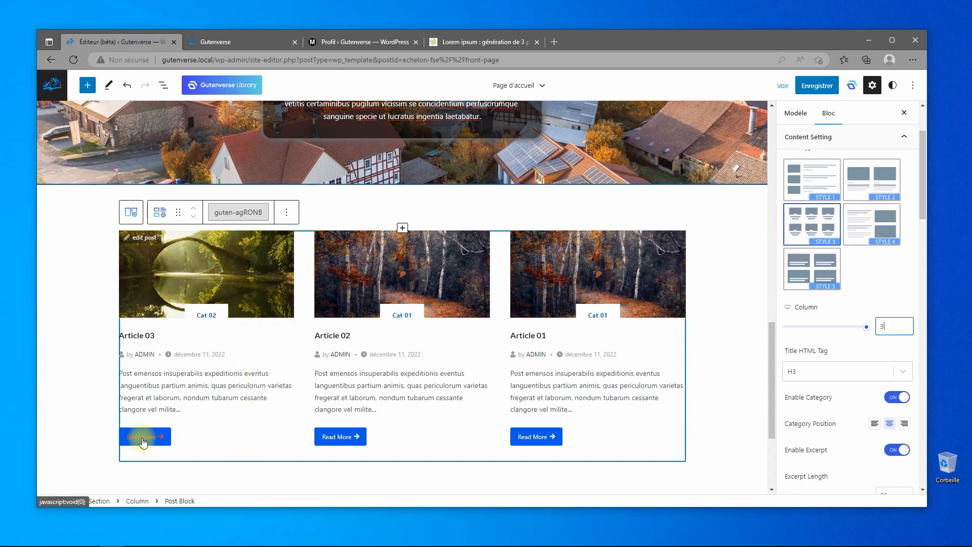
pyautogui.scroll(-10, 861, 324)
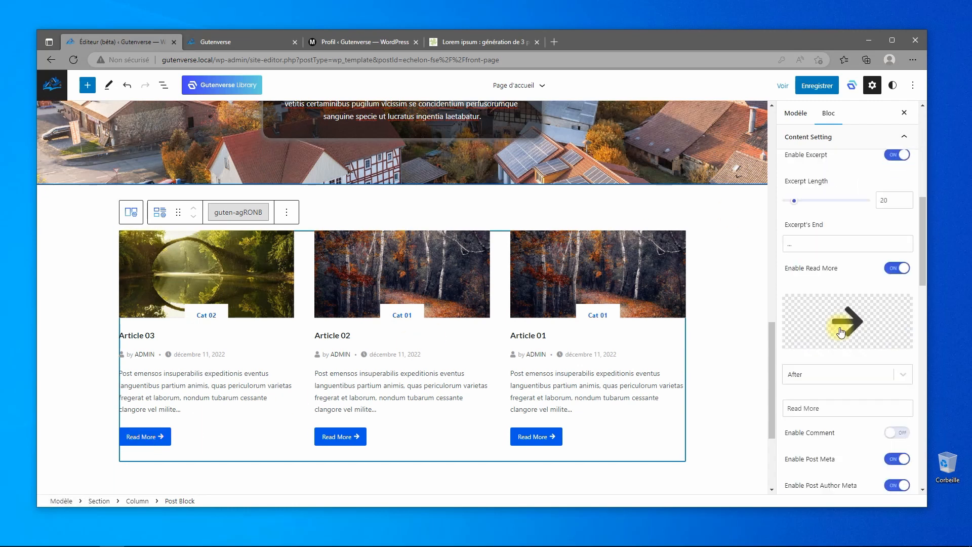
pyautogui.scroll(3, 842, 349)
pyautogui.scroll(-1, 831, 335)
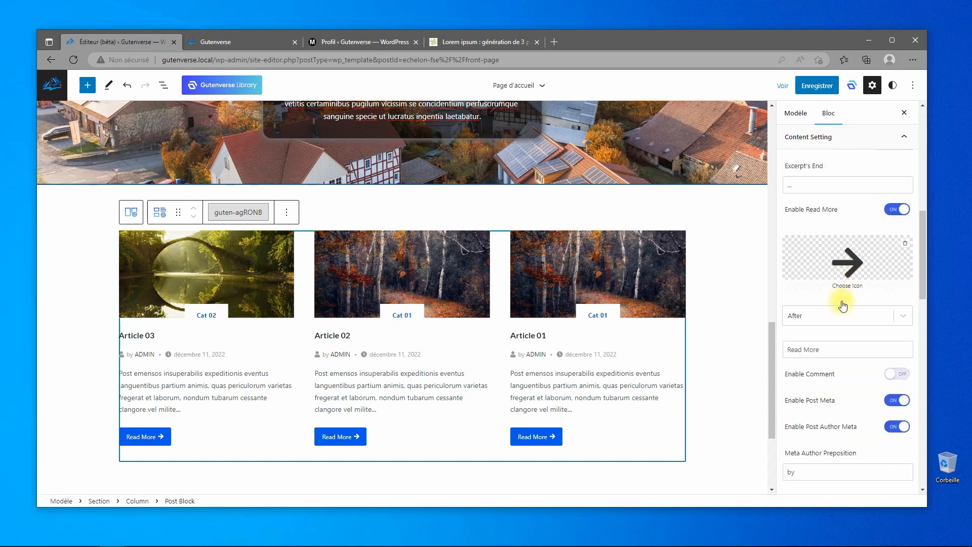
# Change the Post Block's Read More text to "Lire la suite" and save the home page template
pyautogui.scroll(10, 843, 283)
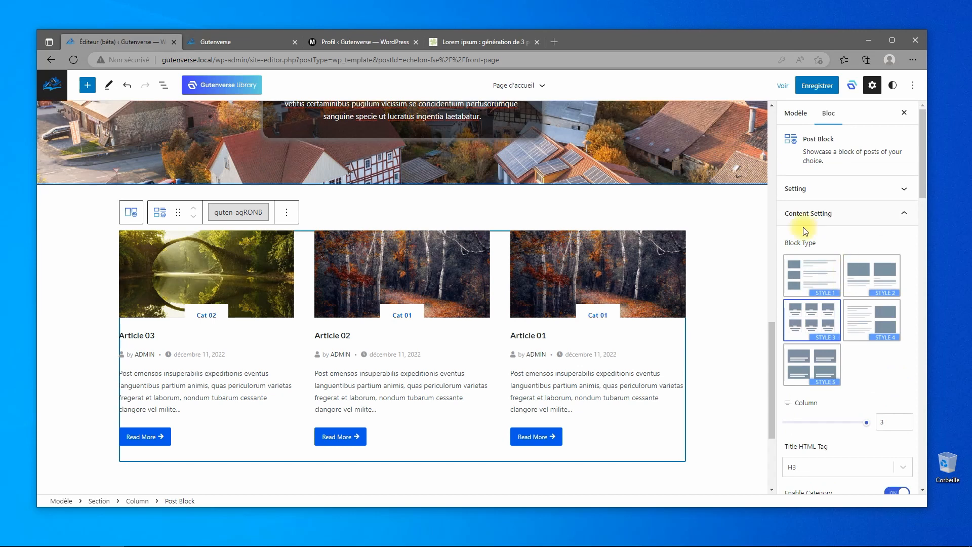
pyautogui.scroll(-7, 831, 304)
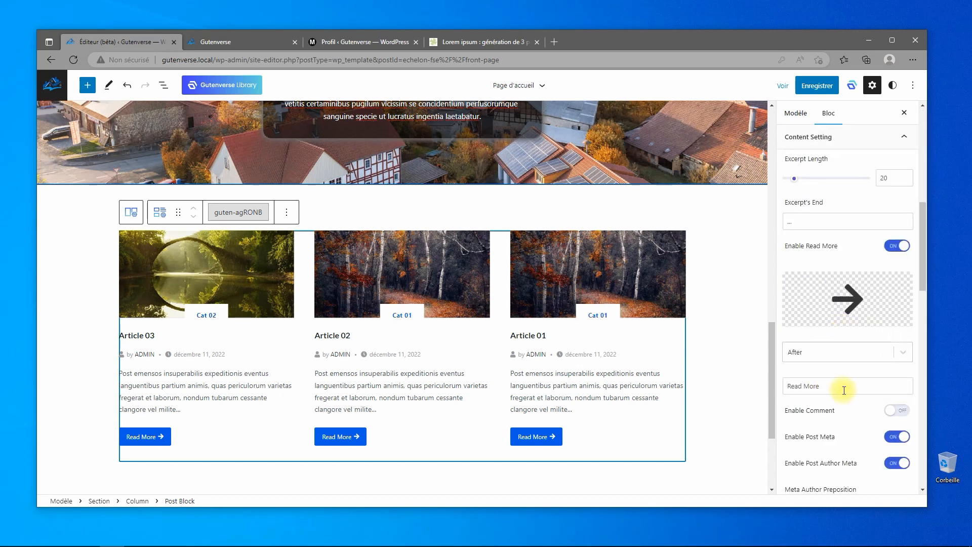
pyautogui.moveTo(844, 390); pyautogui.dragTo(778, 389)
pyautogui.write('Li')
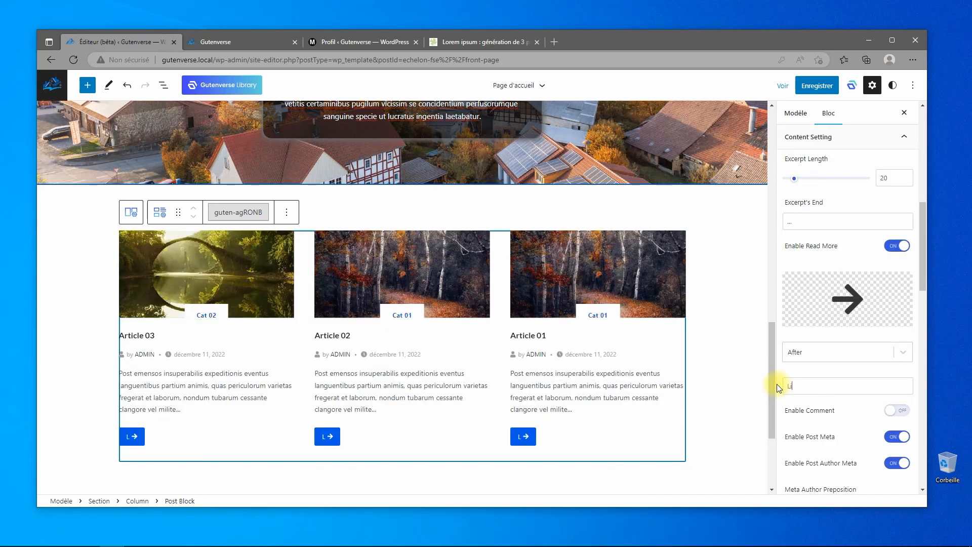
pyautogui.write('re la ')
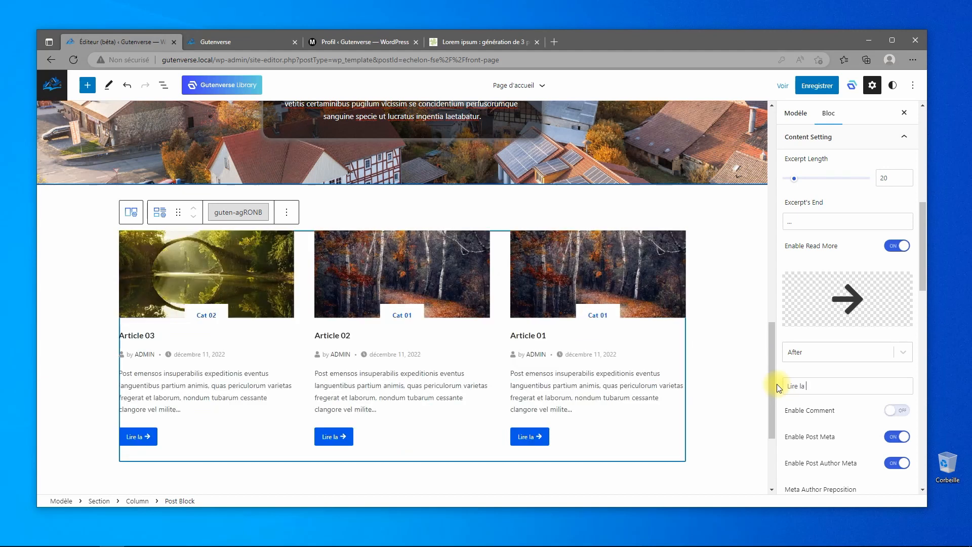
pyautogui.write('sui')
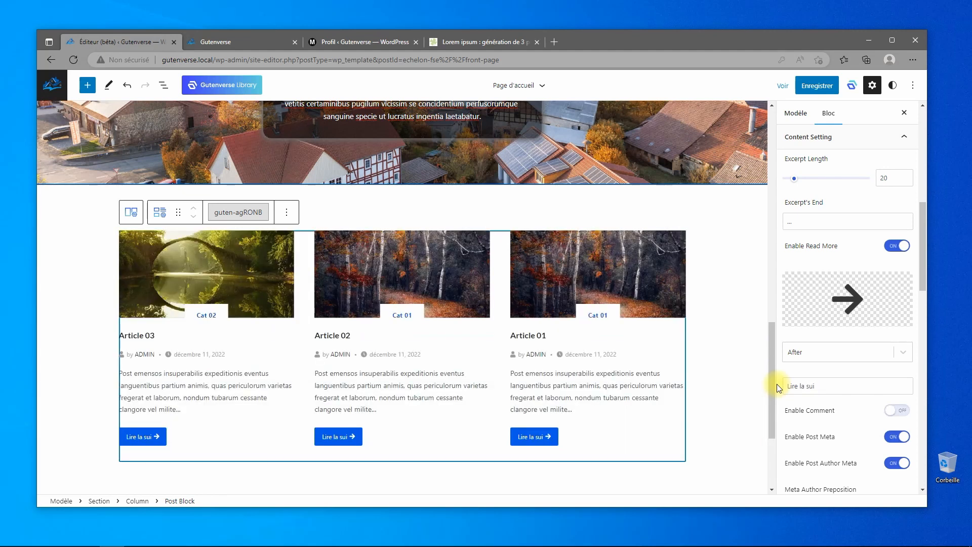
pyautogui.write('tte')
pyautogui.click(814, 89)
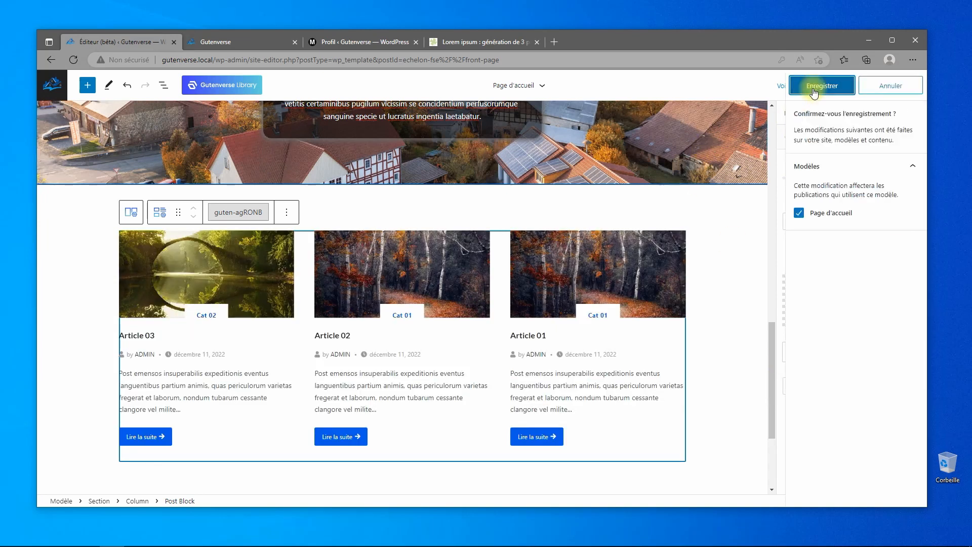
pyautogui.click(813, 88)
# Reload the published home page and review the article cards between the Communication section and the footer
pyautogui.click(257, 44)
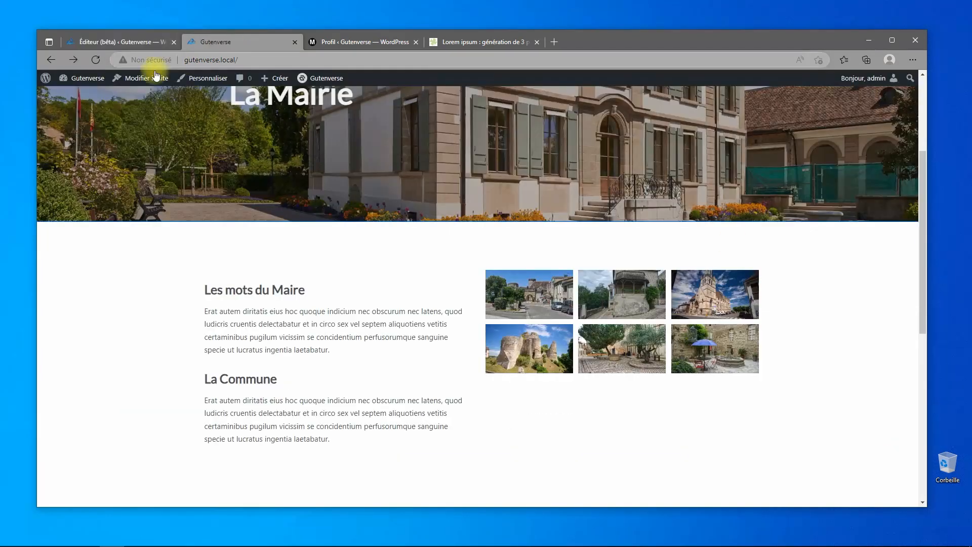
pyautogui.click(99, 60)
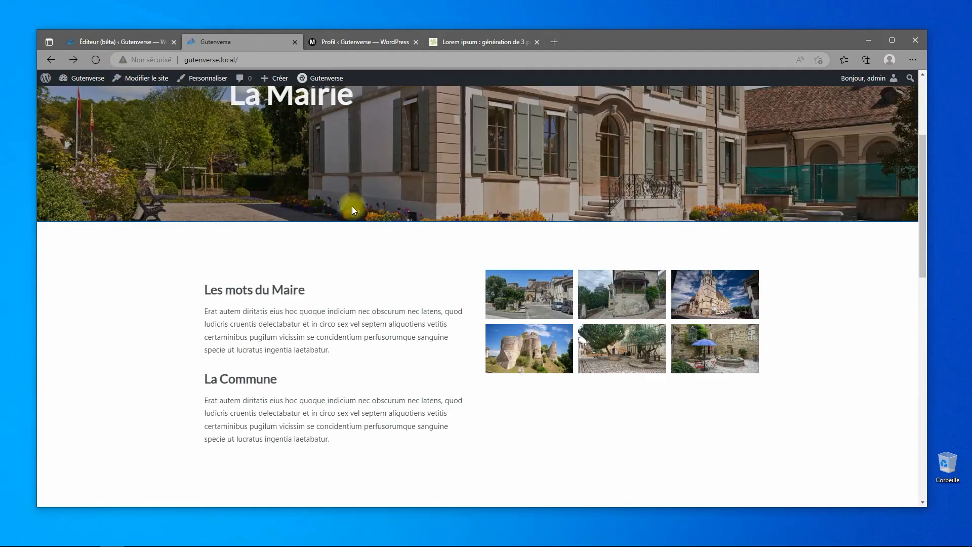
pyautogui.scroll(-7, 393, 189)
pyautogui.scroll(-6, 393, 189)
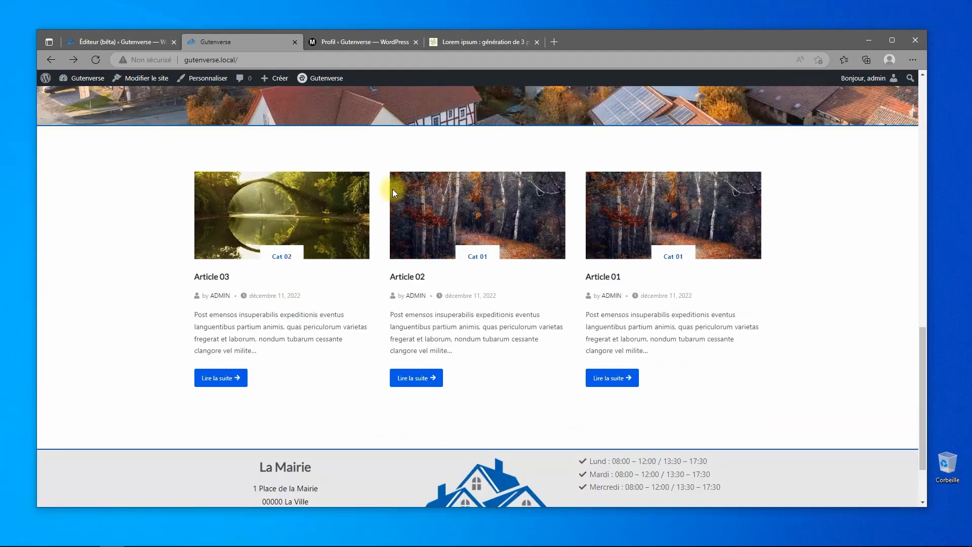
pyautogui.scroll(4, 480, 248)
pyautogui.scroll(-3, 675, 461)
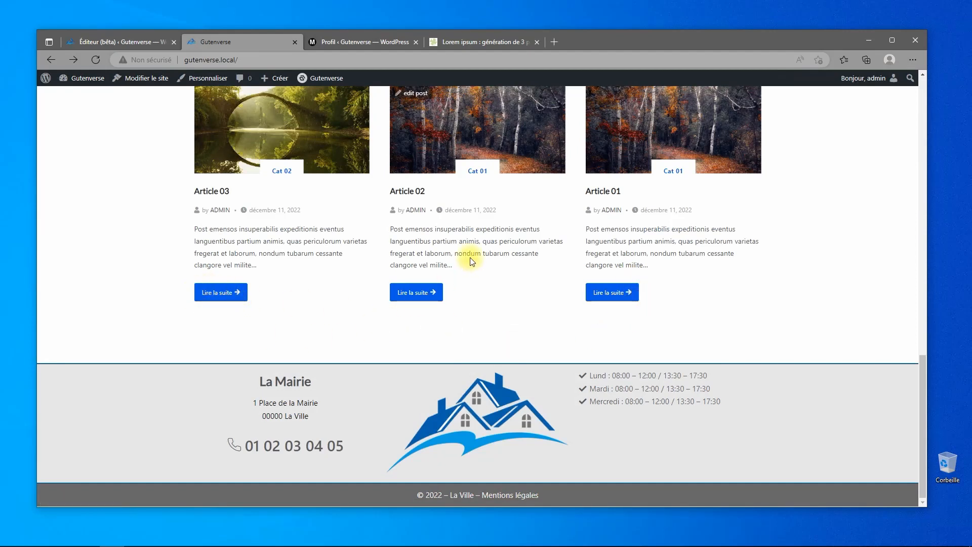
pyautogui.scroll(1, 469, 253)
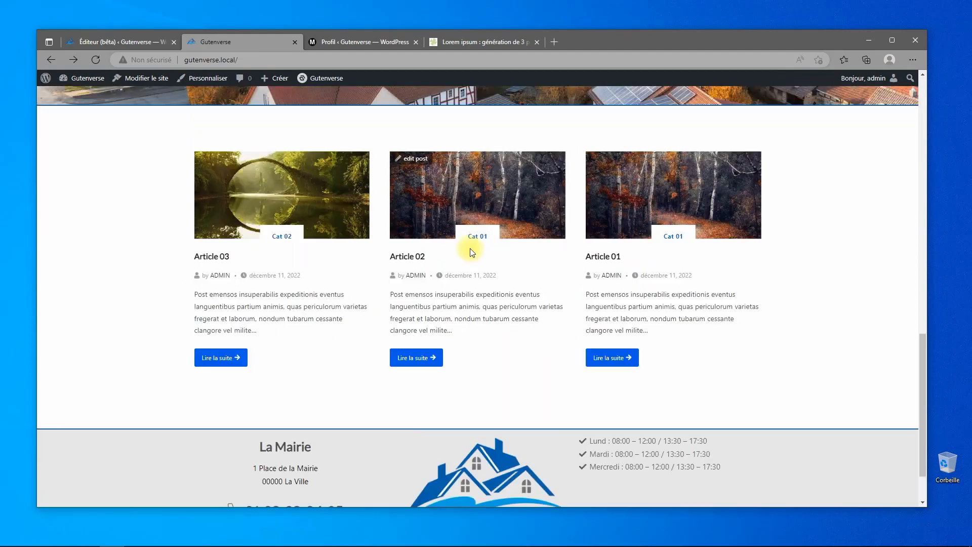
# Open Article 03 from its card on the published home page and examine the article page's layout
pyautogui.click(207, 358)
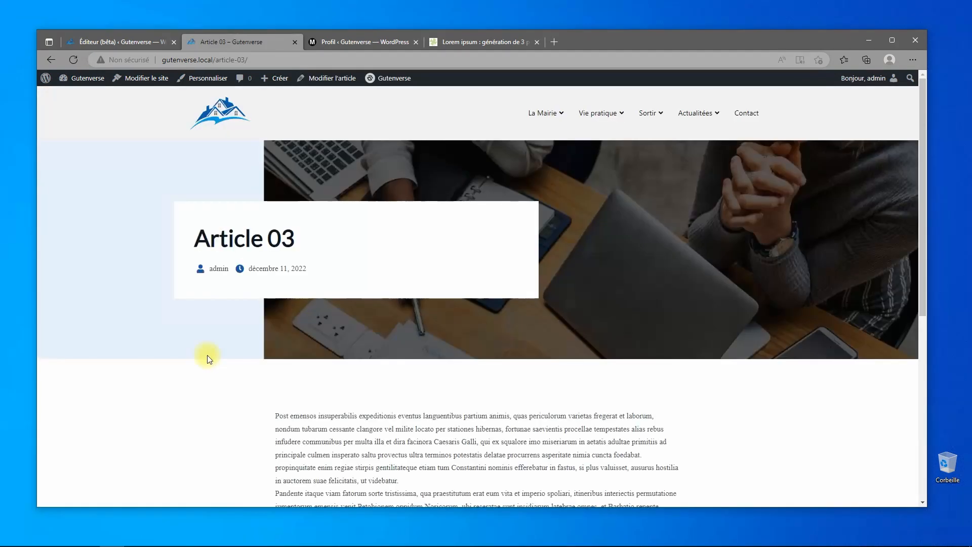
pyautogui.scroll(-5, 426, 304)
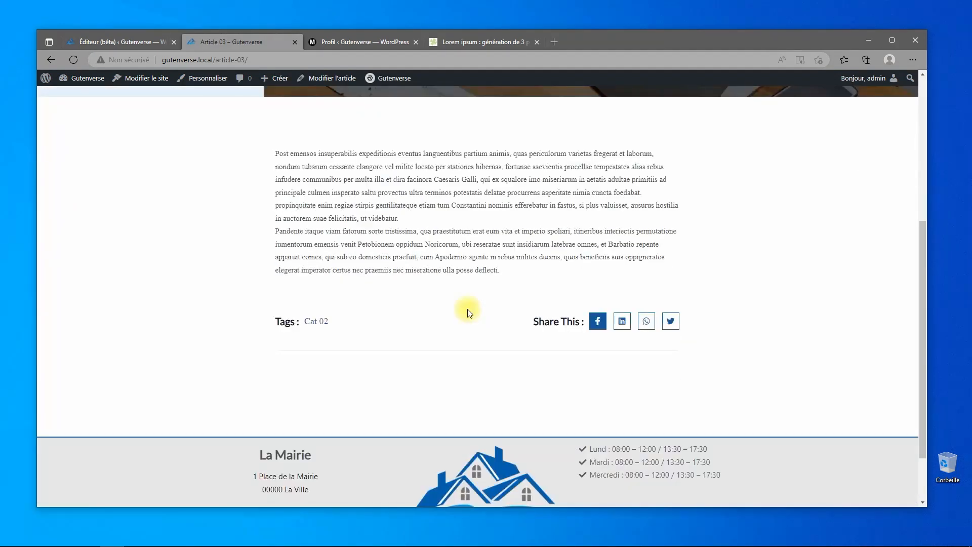
pyautogui.scroll(5, 464, 315)
pyautogui.scroll(-5, 456, 340)
pyautogui.scroll(5, 387, 255)
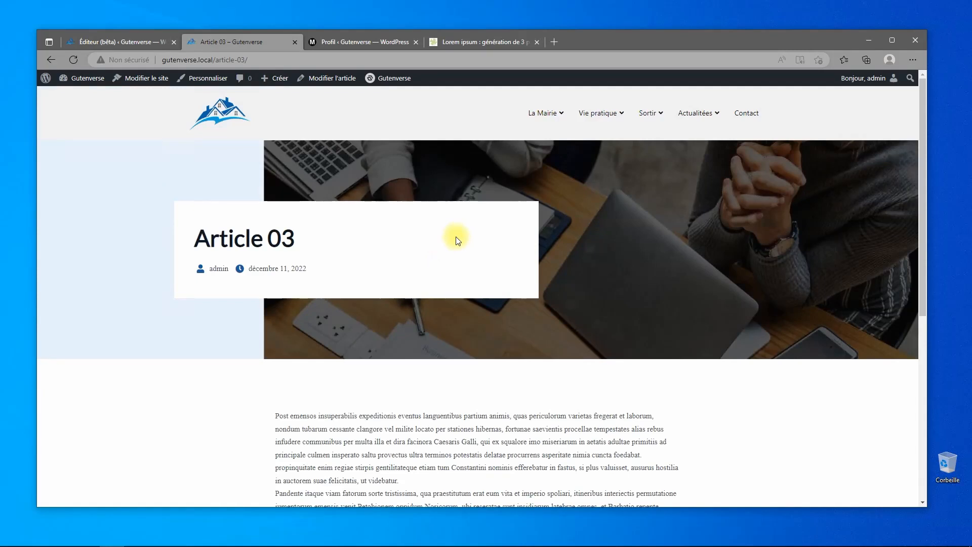
pyautogui.scroll(-4, 457, 241)
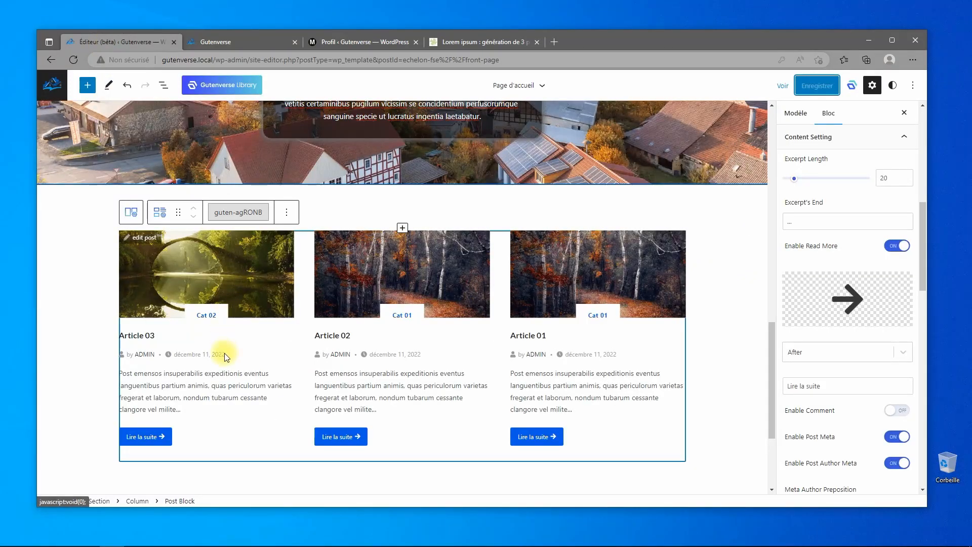
# In the editor, try the Post Block without categories and without excerpts, restoring each one
pyautogui.scroll(-2, 841, 304)
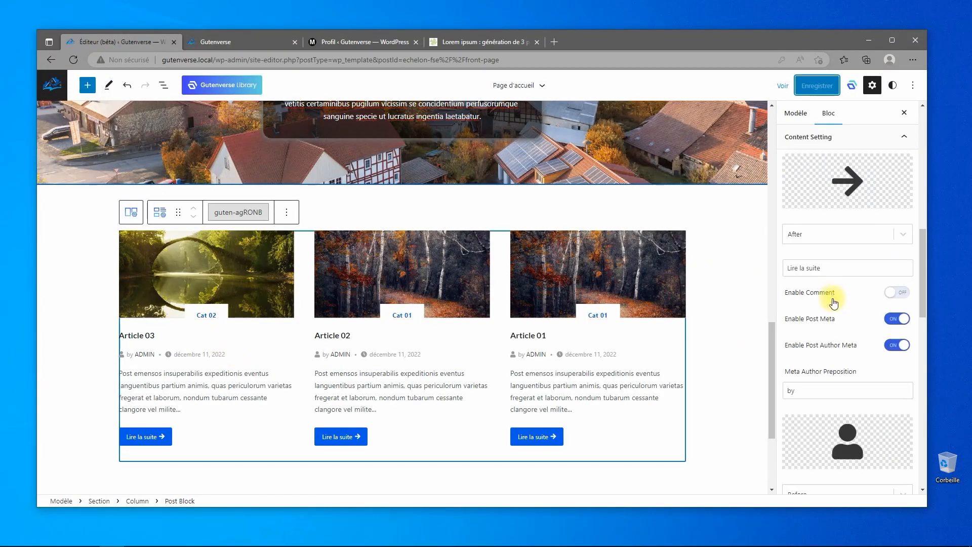
pyautogui.scroll(-6, 834, 304)
pyautogui.scroll(8, 834, 315)
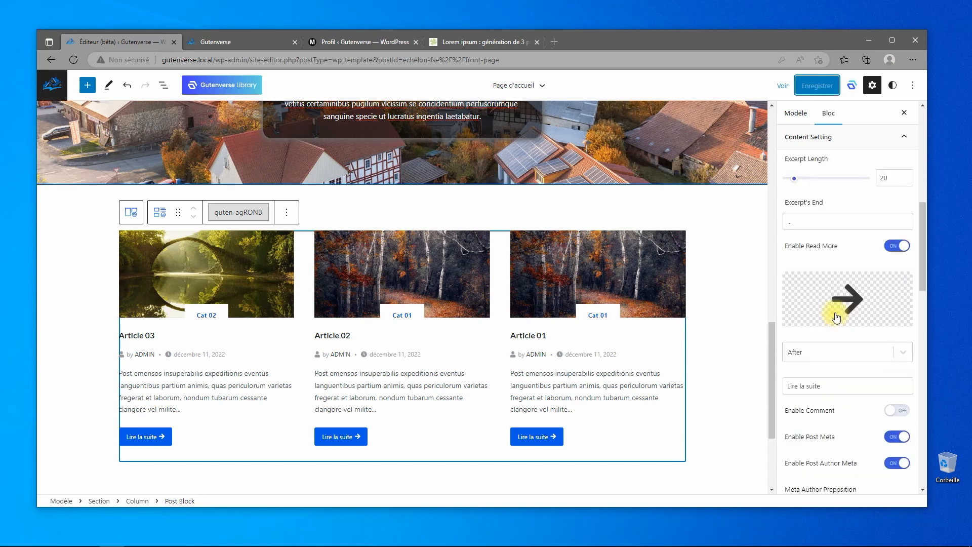
pyautogui.scroll(4, 836, 318)
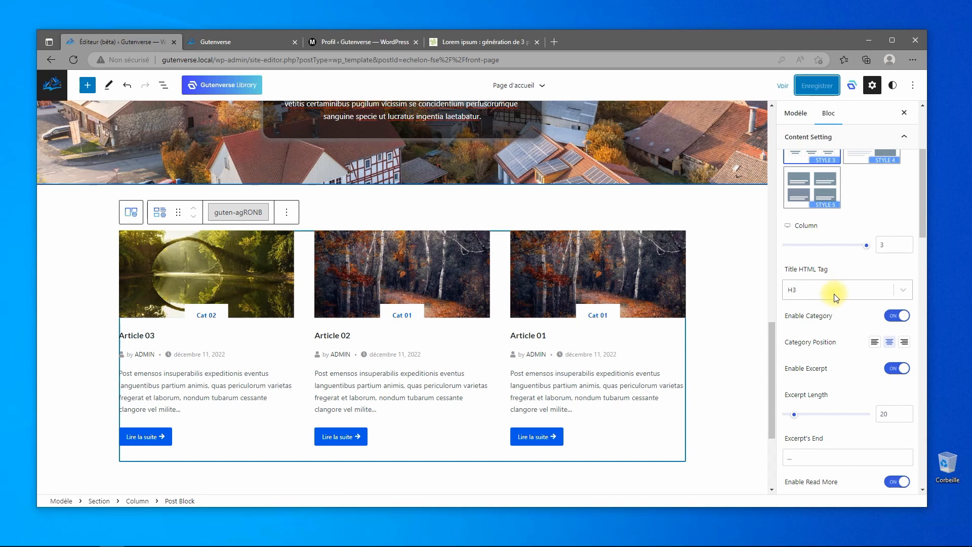
pyautogui.scroll(-1, 837, 298)
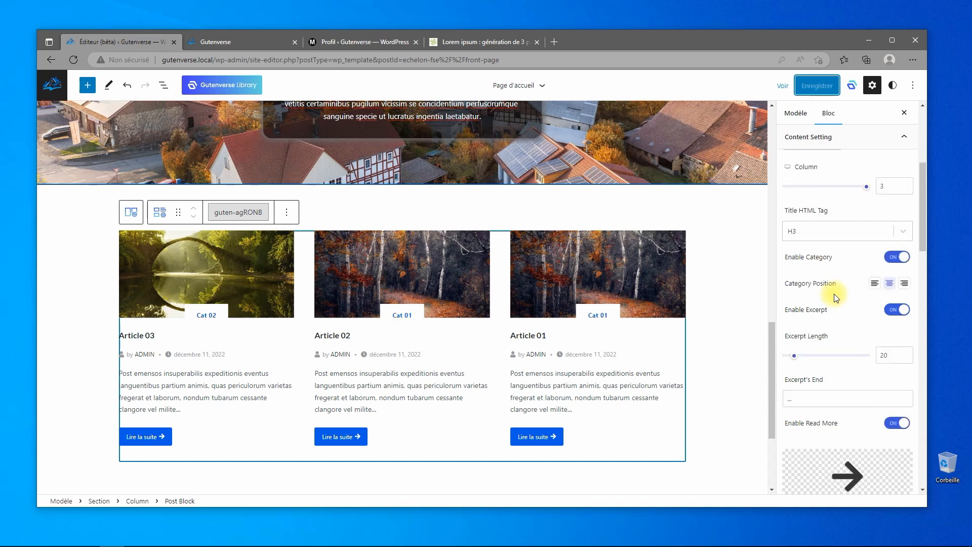
pyautogui.click(894, 258)
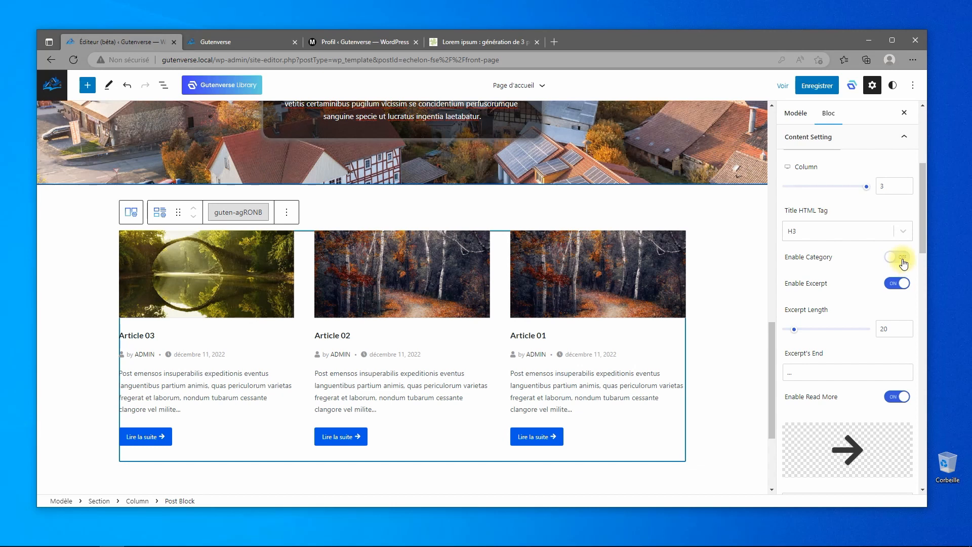
pyautogui.click(903, 260)
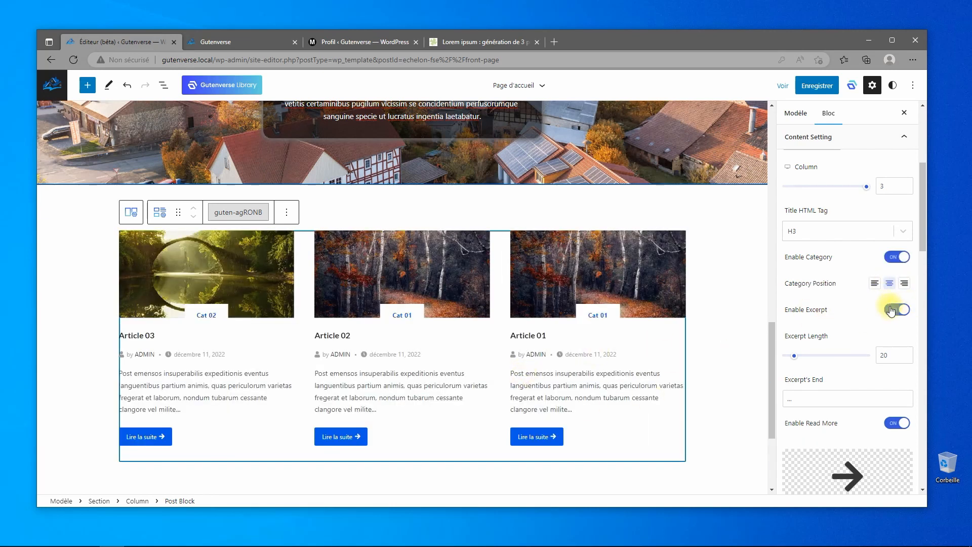
pyautogui.click(892, 310)
pyautogui.click(904, 314)
# Try a longer excerpt in the Post Block, then set its excerpt length to 25
pyautogui.moveTo(816, 360); pyautogui.dragTo(817, 360)
pyautogui.click(886, 357)
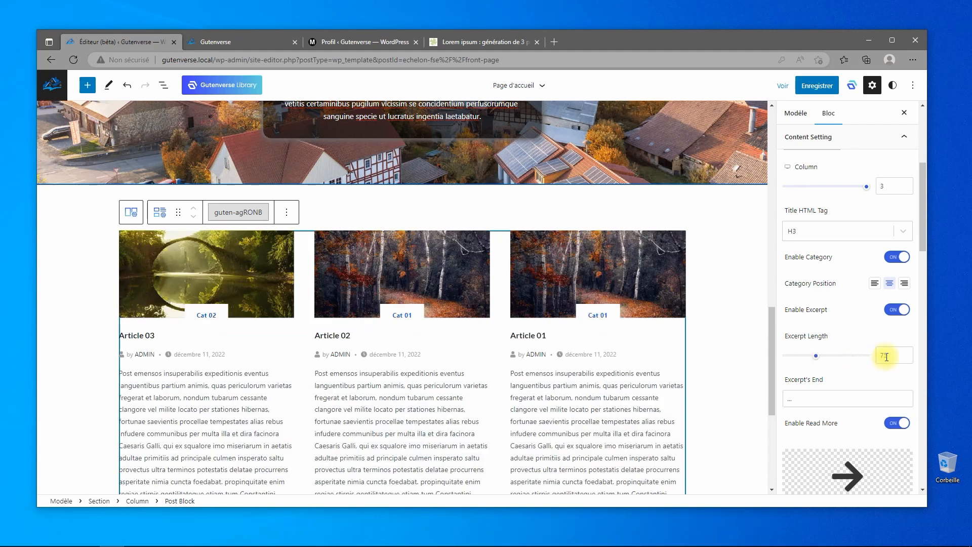
pyautogui.write('2')
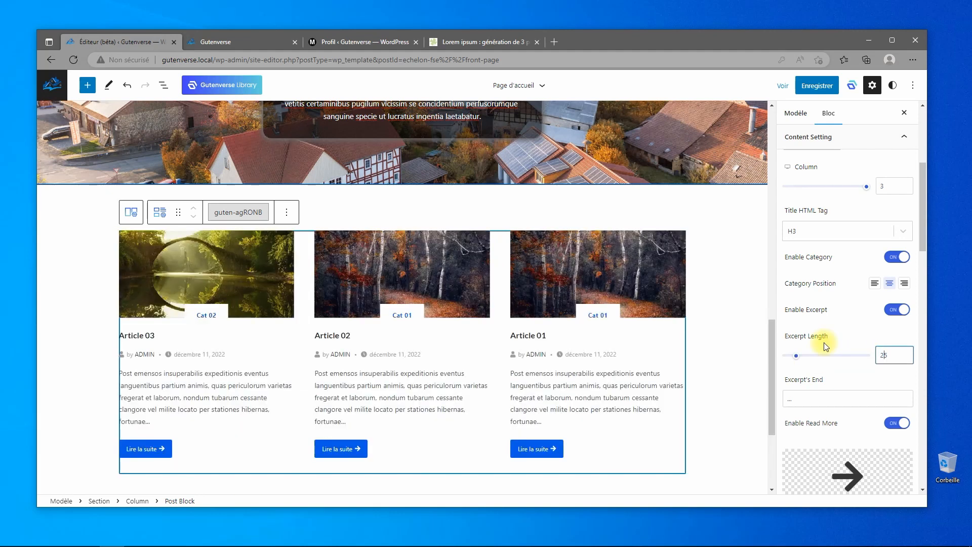
# Disable the post author meta on the Post Block's article cards
pyautogui.scroll(-1, 826, 363)
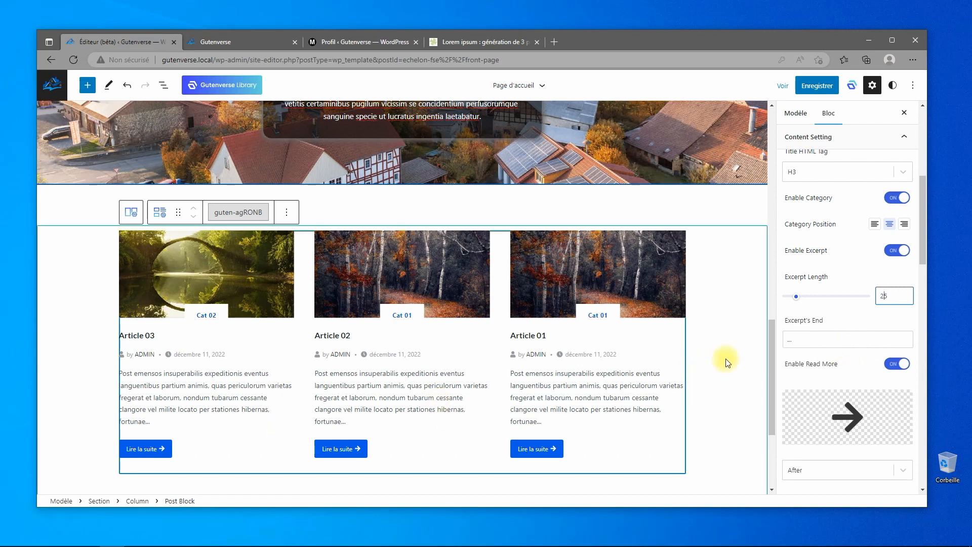
pyautogui.scroll(-2, 821, 411)
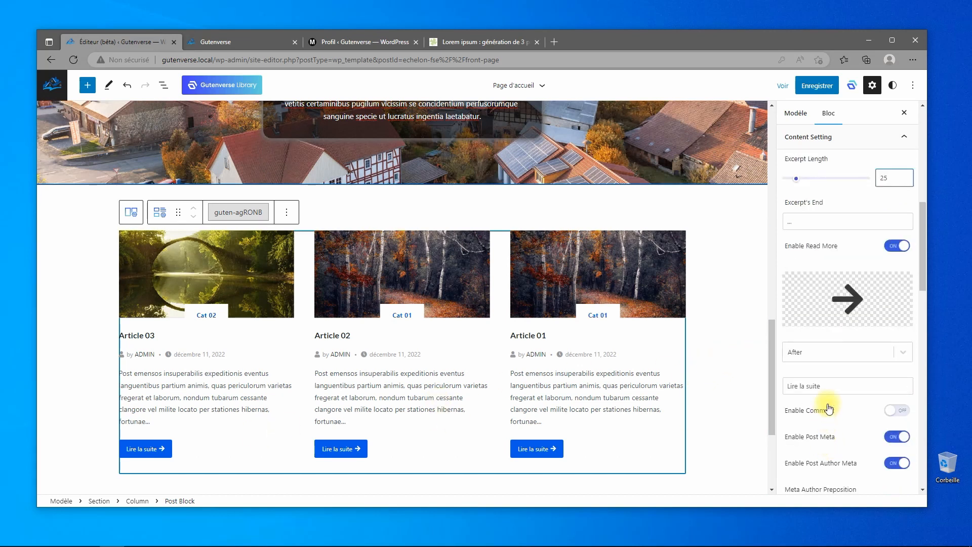
pyautogui.scroll(-1, 829, 409)
pyautogui.scroll(-2, 828, 425)
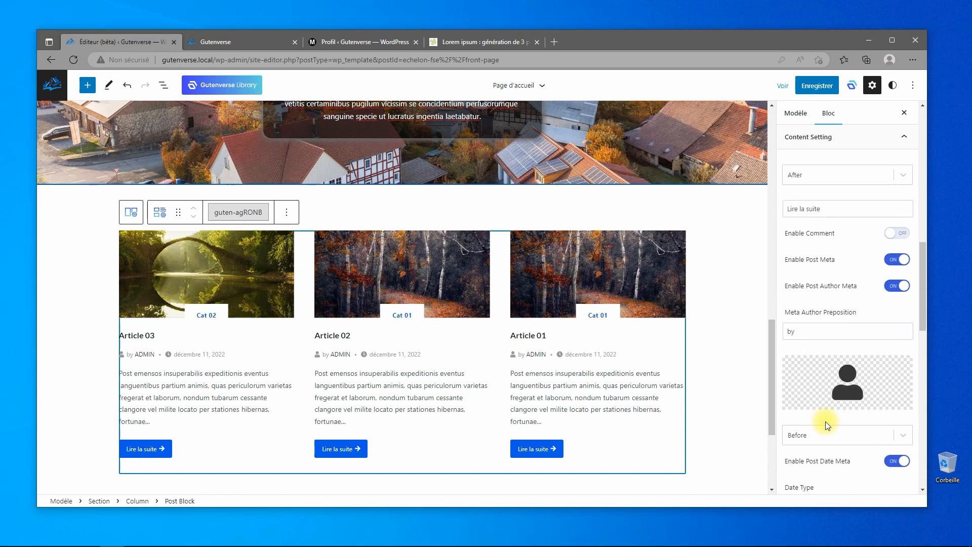
pyautogui.scroll(-1, 828, 425)
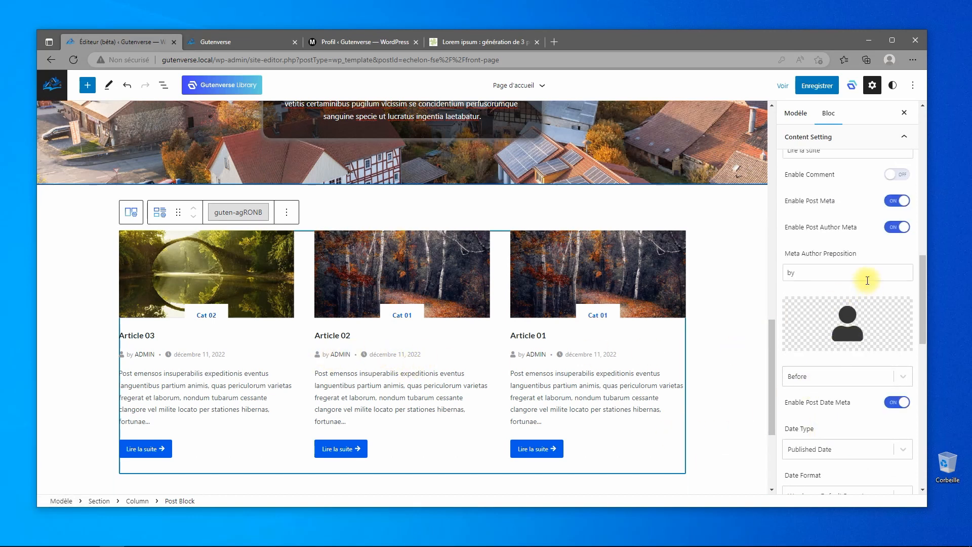
pyautogui.click(894, 228)
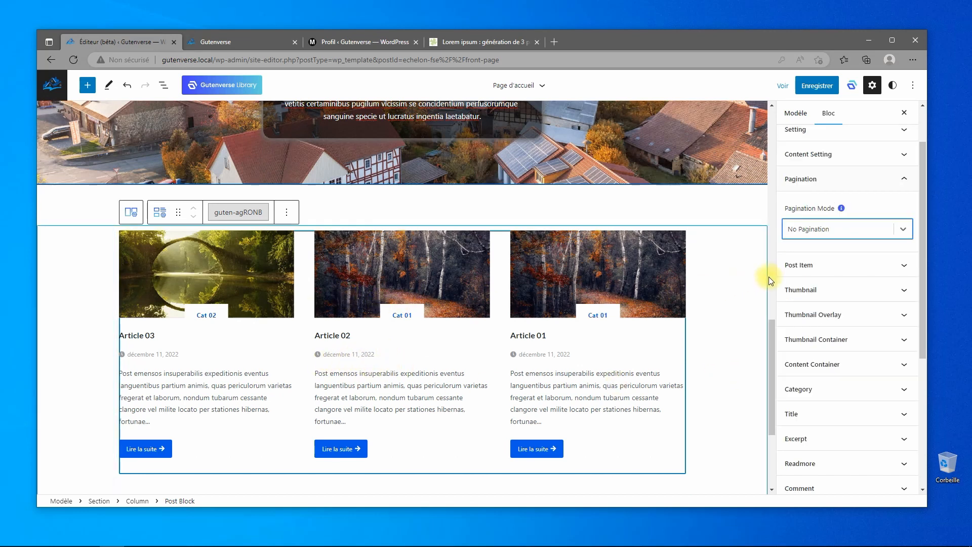
# Disable the category labels in the Post Block's content settings
pyautogui.scroll(1, 842, 277)
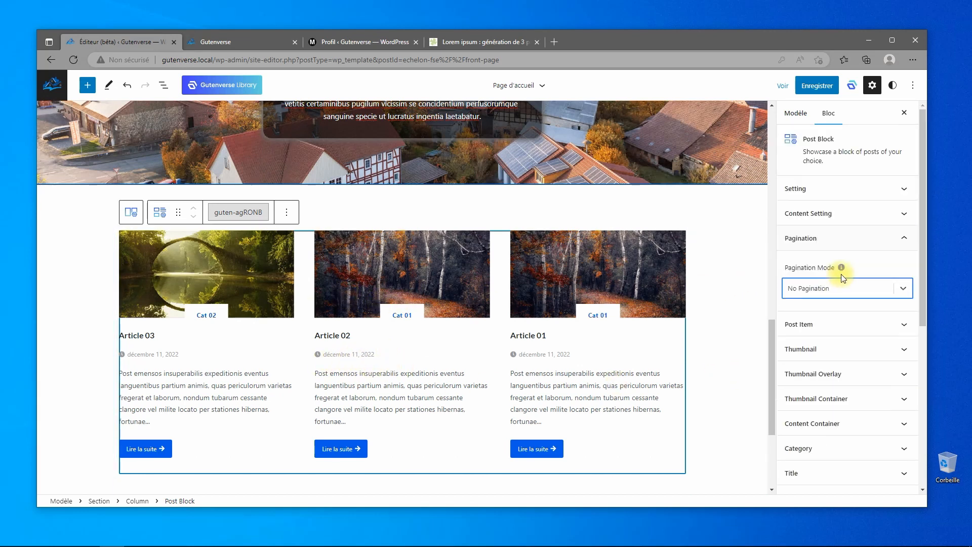
pyautogui.click(841, 214)
pyautogui.scroll(-3, 861, 303)
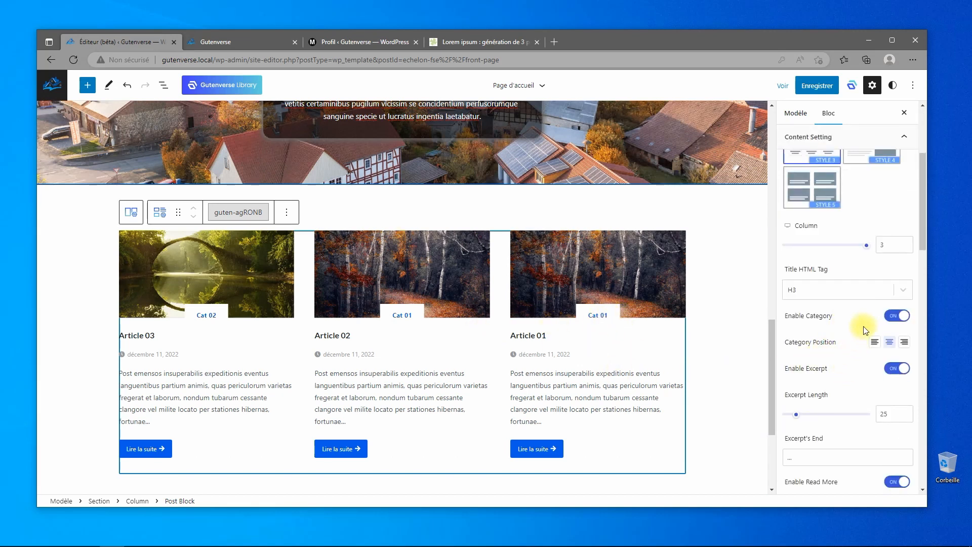
pyautogui.click(894, 317)
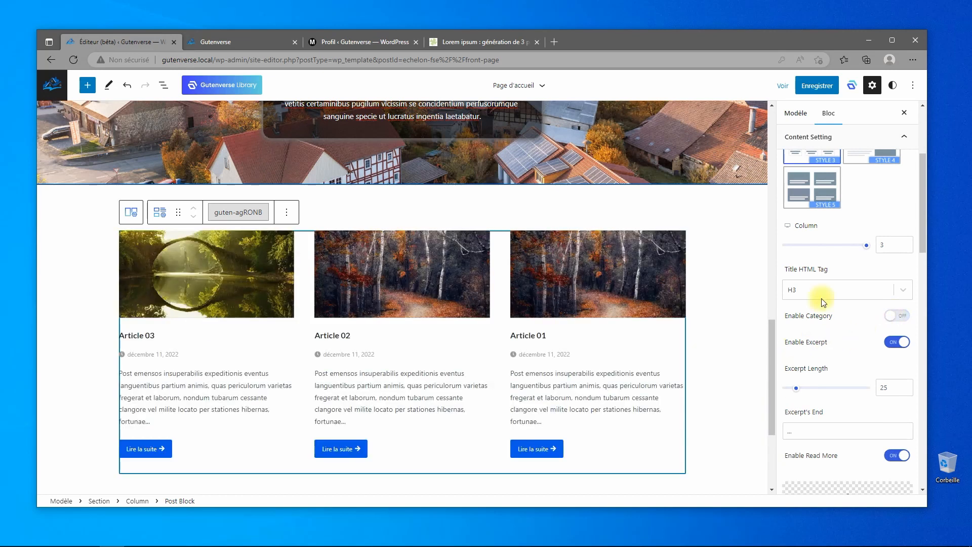
# Give the Post Block's post items a solid border (Unie) with a width of 1
pyautogui.scroll(-5, 833, 309)
pyautogui.scroll(-7, 843, 327)
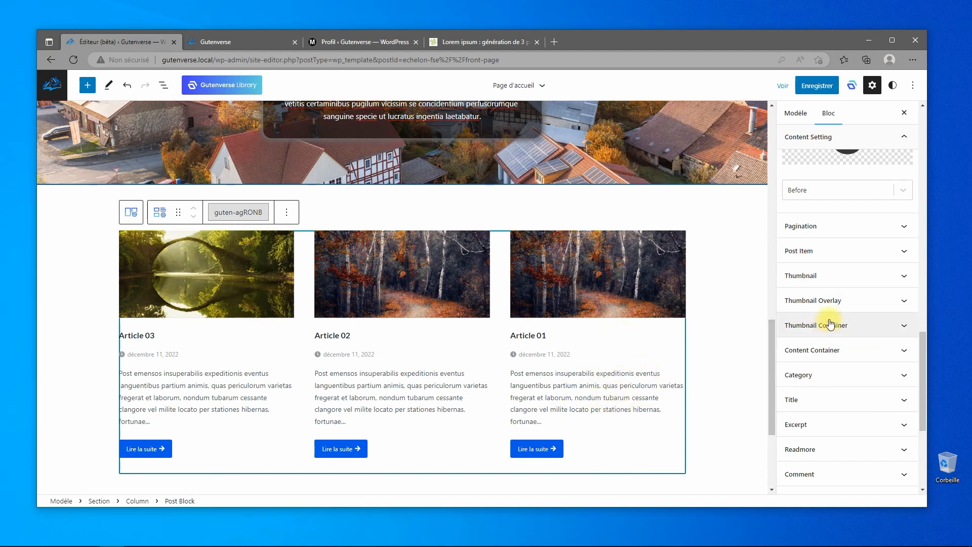
pyautogui.scroll(-4, 830, 261)
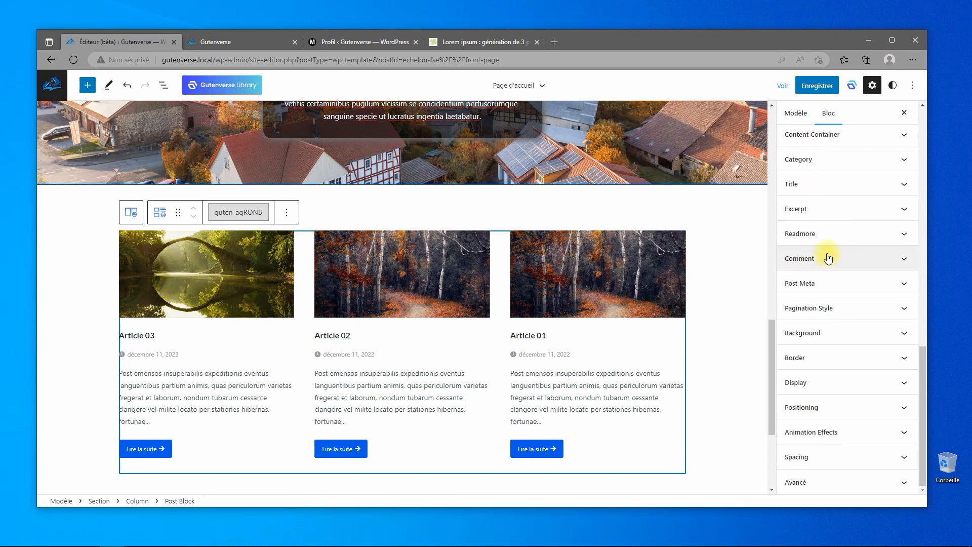
pyautogui.scroll(8, 828, 259)
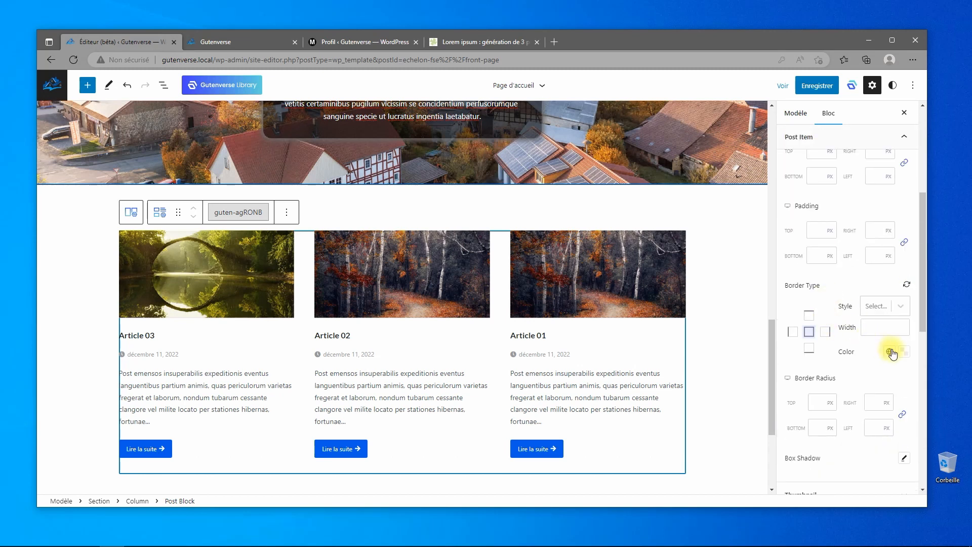
pyautogui.click(892, 355)
pyautogui.click(898, 307)
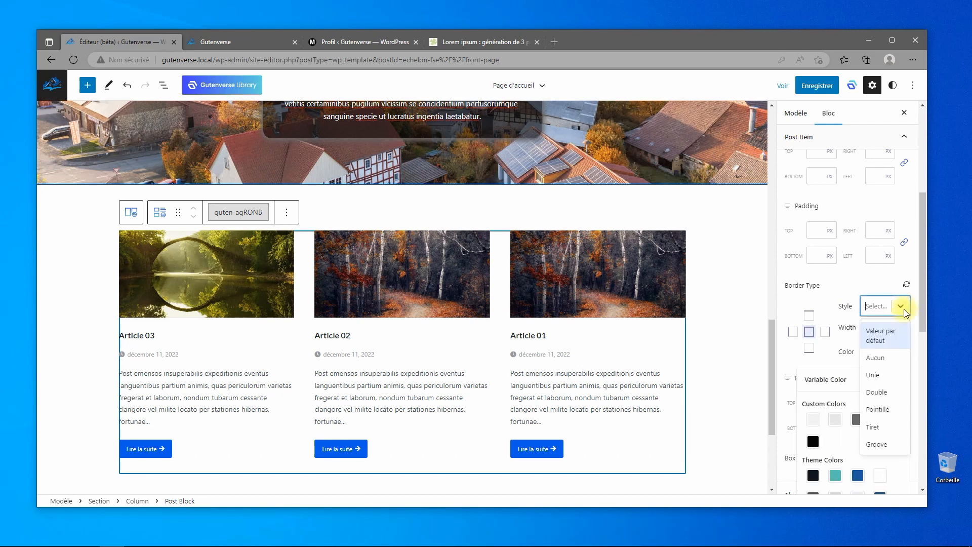
pyautogui.click(882, 374)
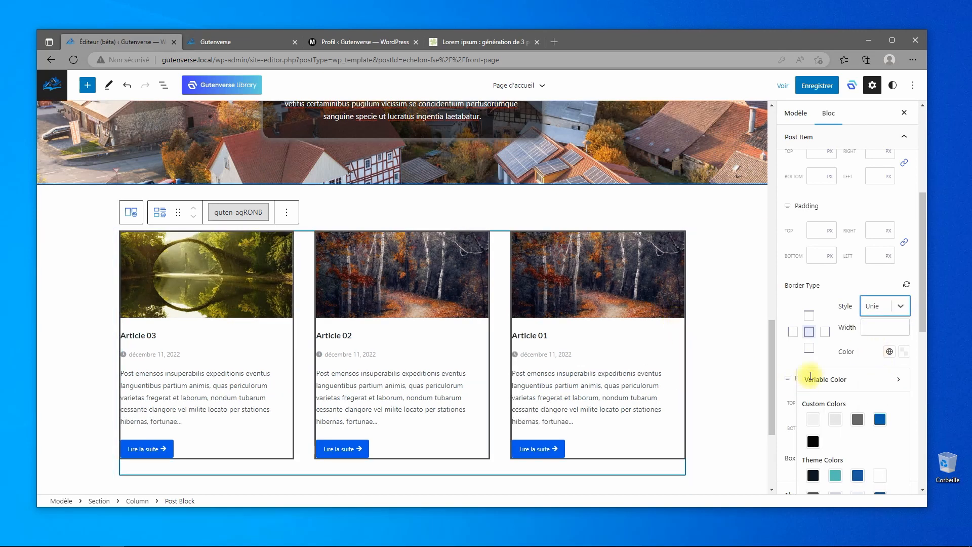
pyautogui.click(877, 330)
pyautogui.write('1')
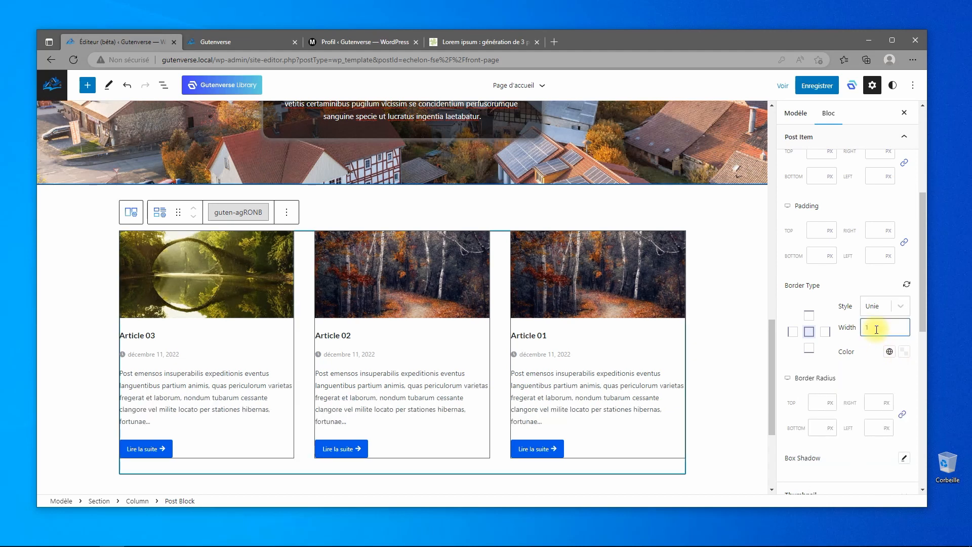
# Try the light grey custom colour on the post item border, then set the border to the dark grey custom colour
pyautogui.click(904, 351)
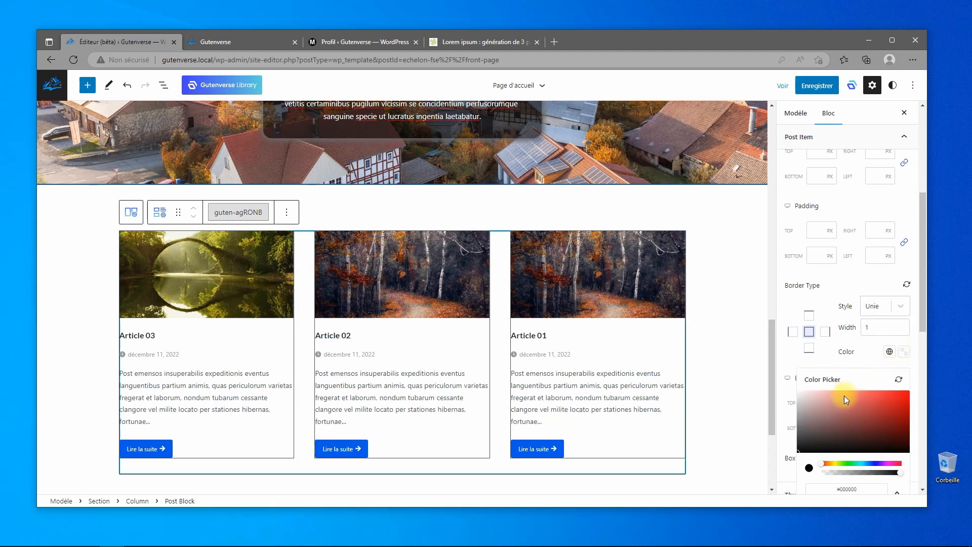
pyautogui.click(891, 352)
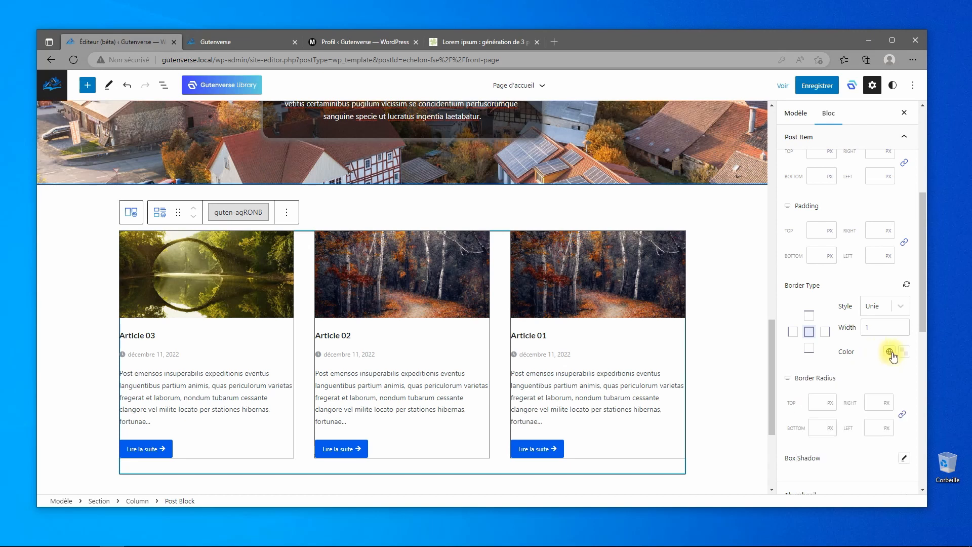
pyautogui.click(890, 353)
pyautogui.click(835, 420)
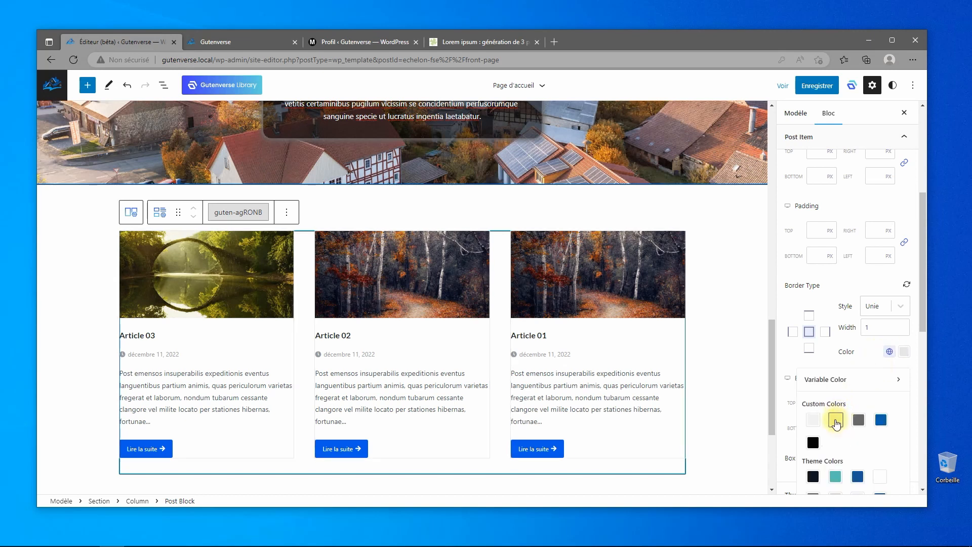
pyautogui.click(853, 422)
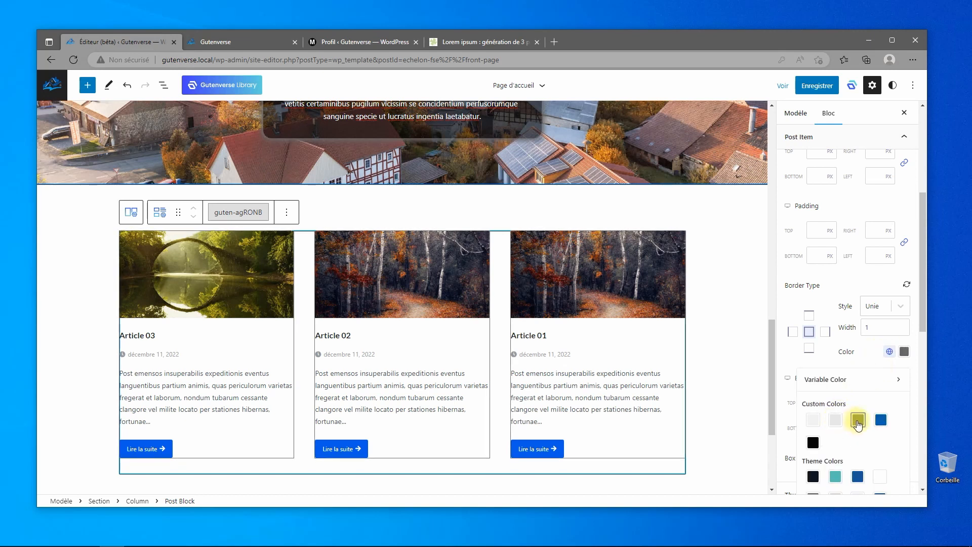
pyautogui.click(869, 359)
# Start a box shadow on the post items using the dark grey custom colour
pyautogui.scroll(-1, 871, 360)
pyautogui.scroll(-1, 867, 374)
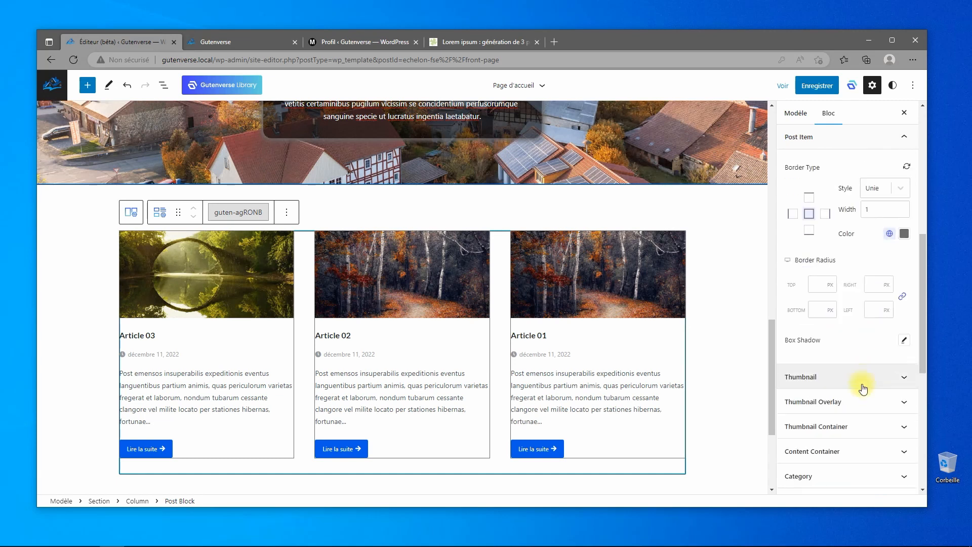
pyautogui.click(903, 341)
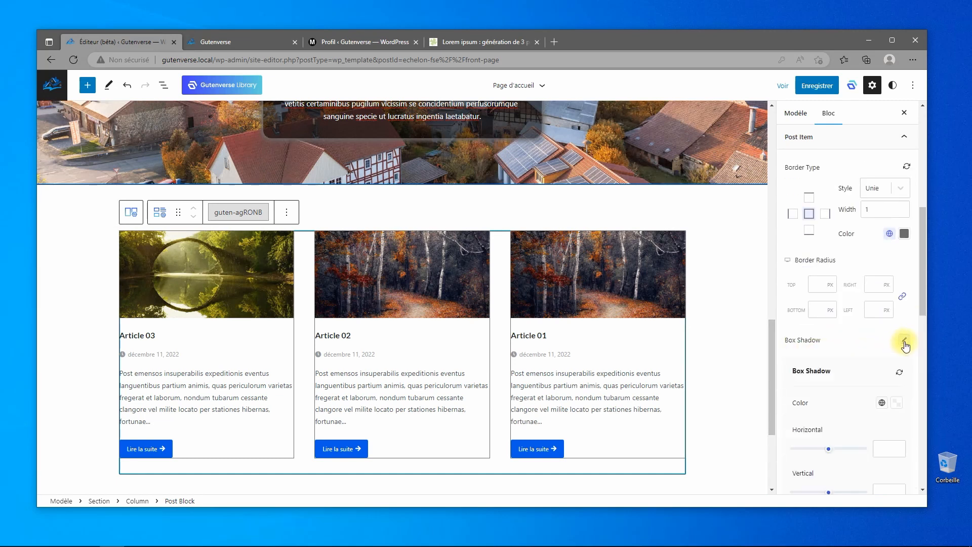
pyautogui.click(896, 403)
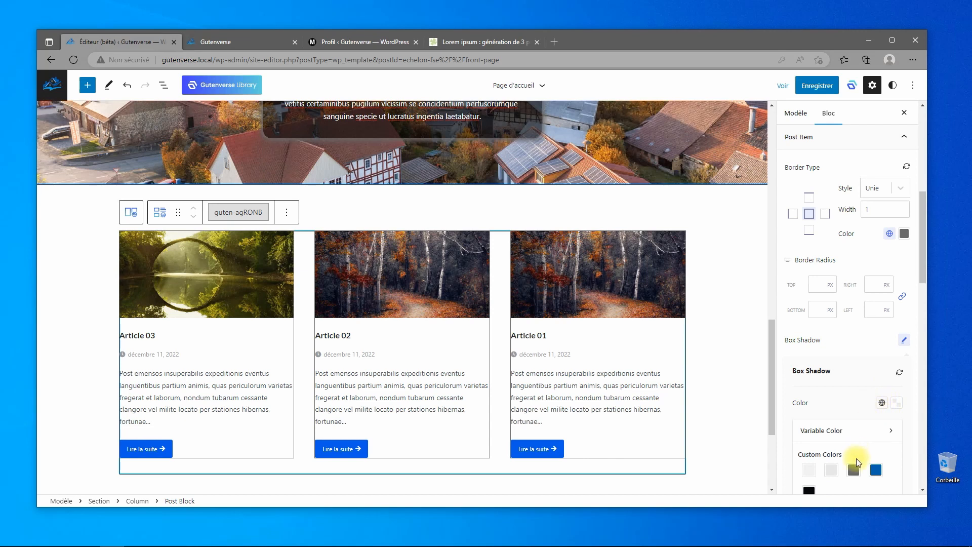
pyautogui.click(859, 402)
# Try a spread of 5 on the post items' box shadow, clear it, and set the blur to 5
pyautogui.scroll(-4, 863, 402)
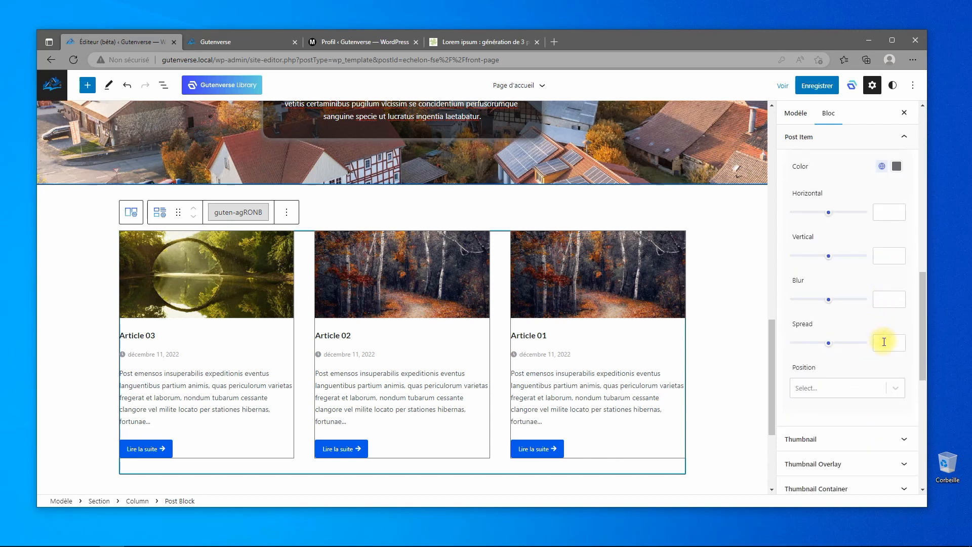
pyautogui.write('5')
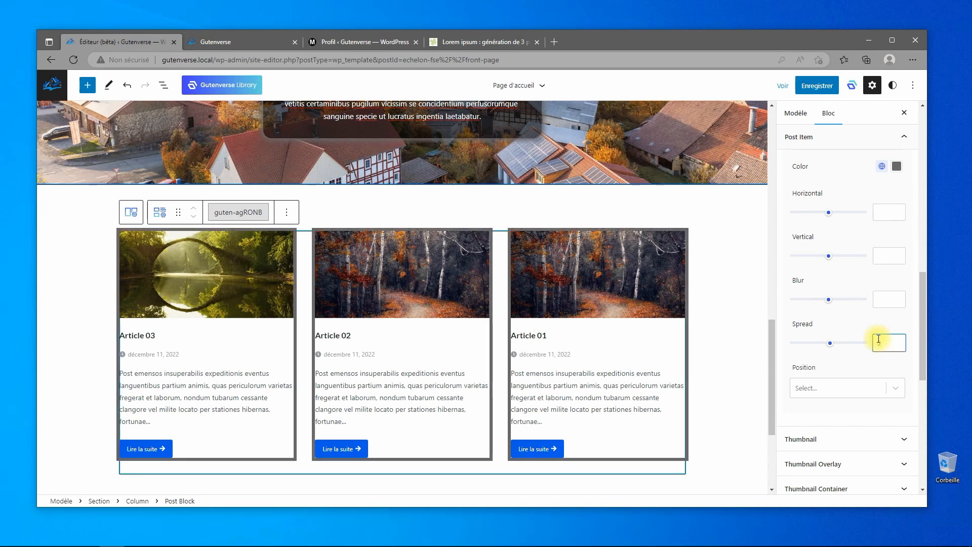
pyautogui.press('BackSpace')
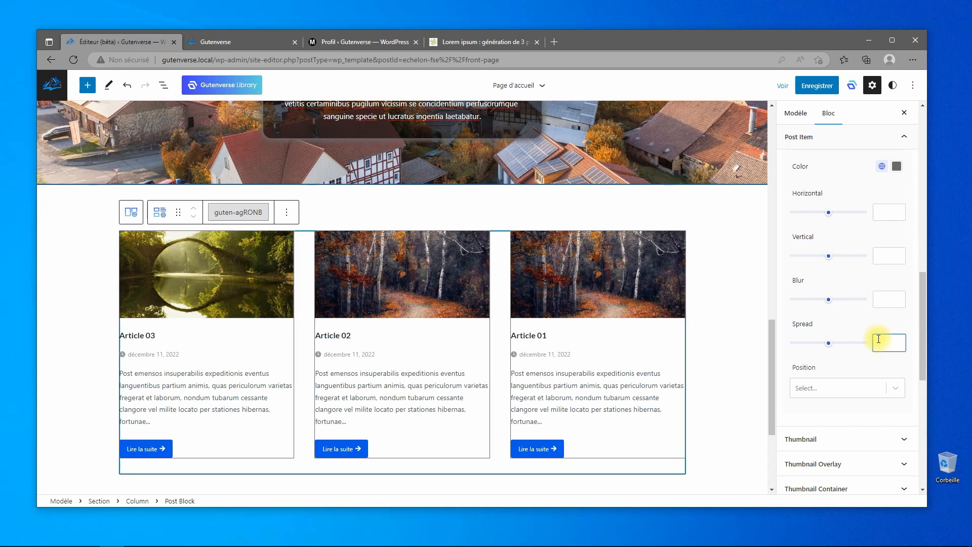
pyautogui.click(887, 301)
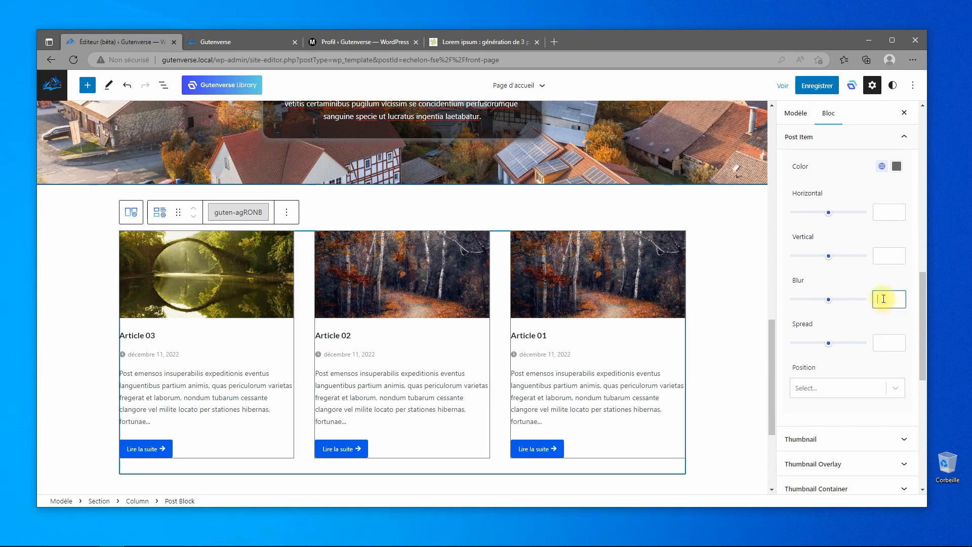
pyautogui.write('5')
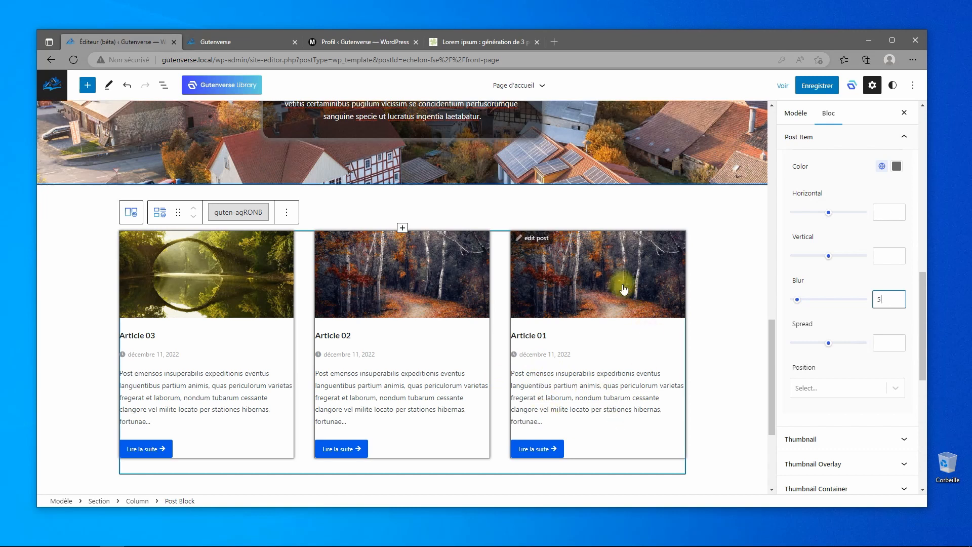
# Set the padding of the Post Block's post items to 20 px on all four sides
pyautogui.scroll(3, 843, 360)
pyautogui.scroll(10, 841, 357)
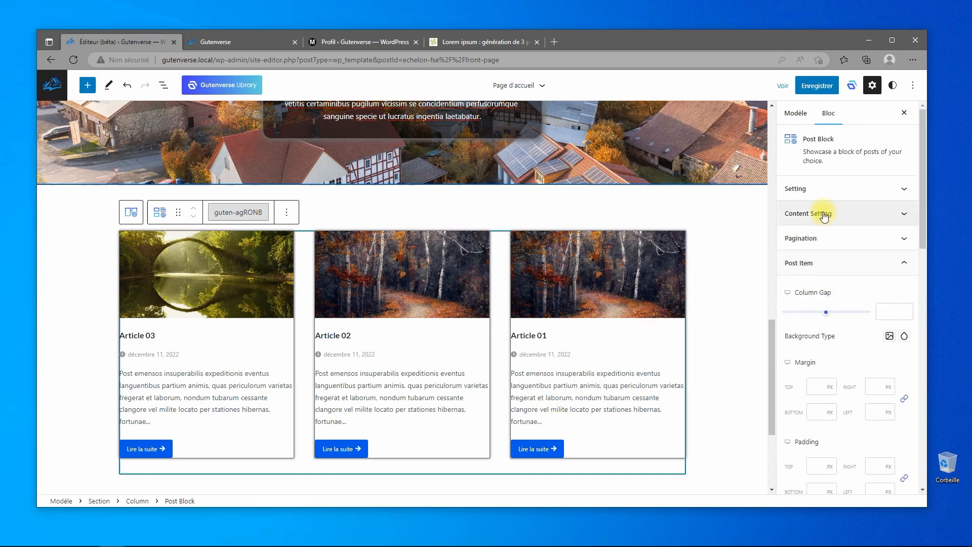
pyautogui.click(824, 214)
pyautogui.scroll(-5, 854, 278)
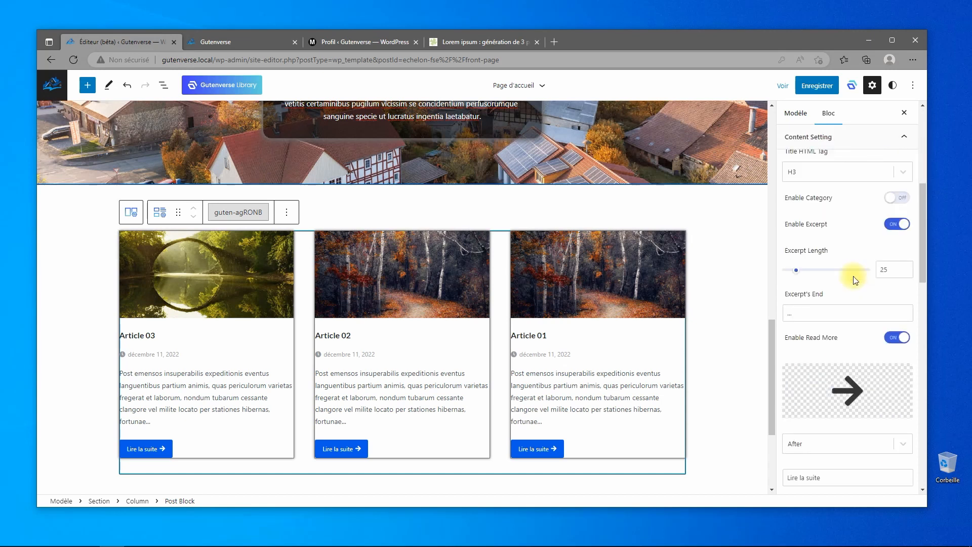
pyautogui.scroll(-6, 854, 280)
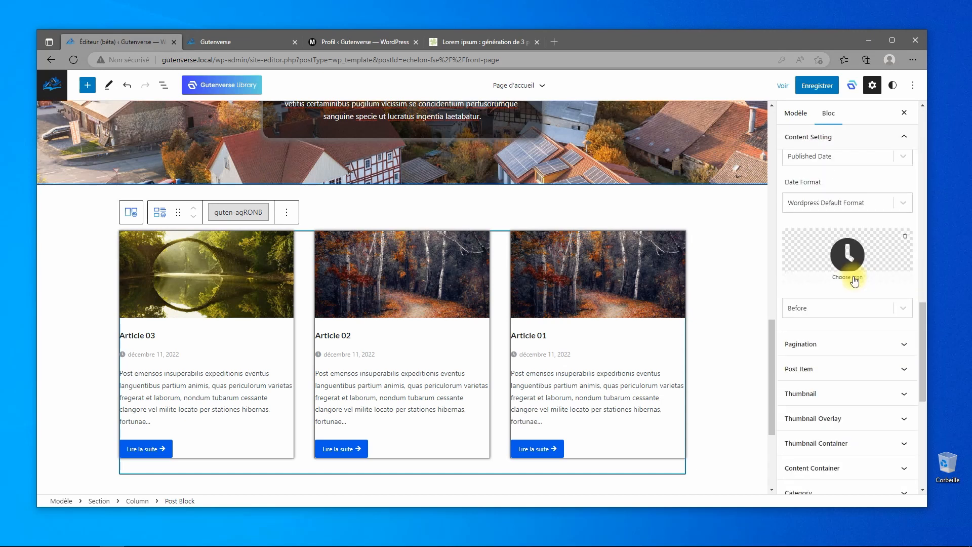
pyautogui.scroll(-7, 856, 304)
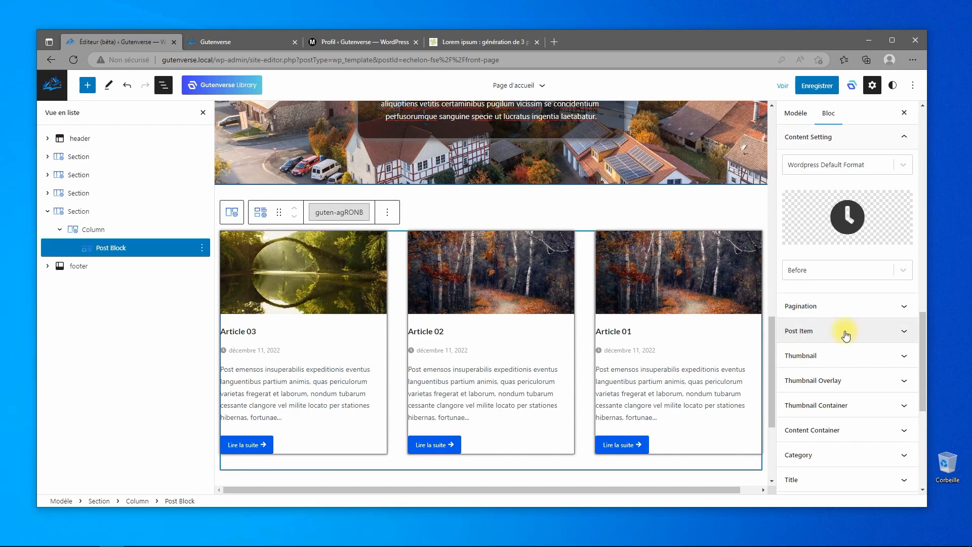
pyautogui.scroll(-5, 843, 329)
pyautogui.scroll(2, 838, 202)
pyautogui.click(839, 223)
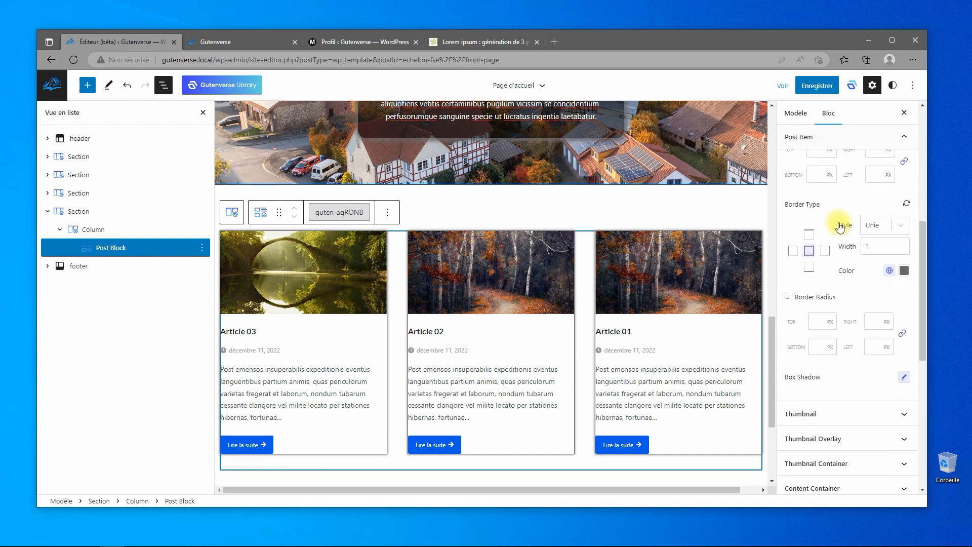
pyautogui.scroll(2, 839, 222)
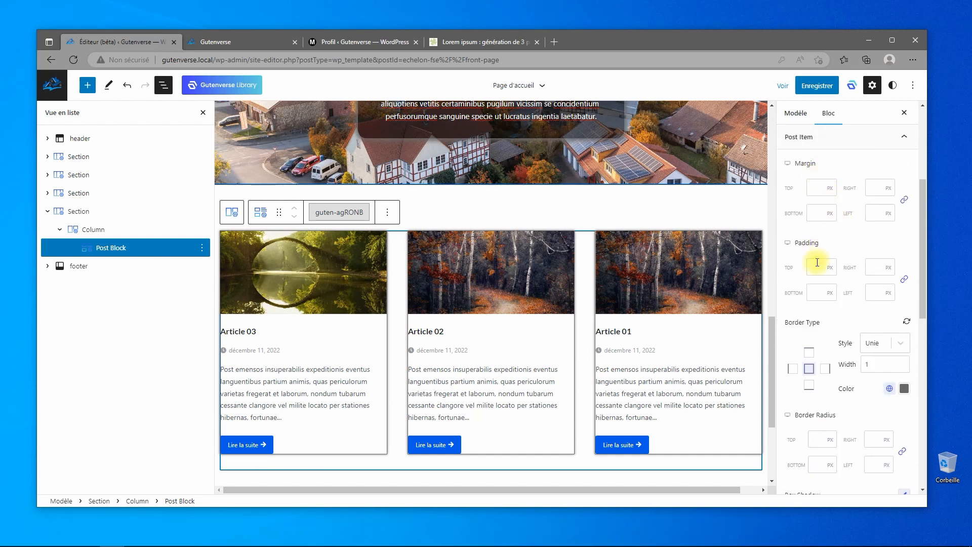
pyautogui.write('20')
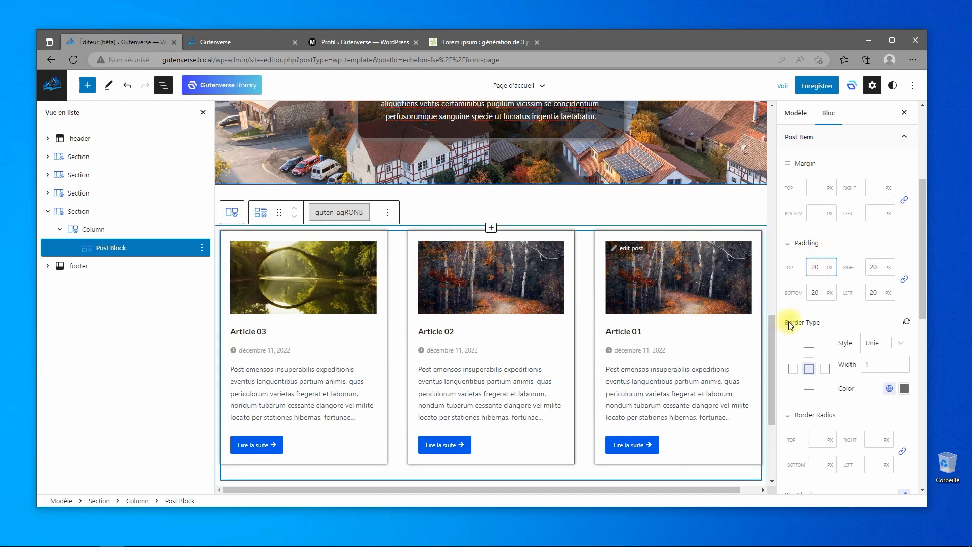
# Save the template and reload the published home page to check the article cards
pyautogui.click(815, 88)
pyautogui.click(816, 88)
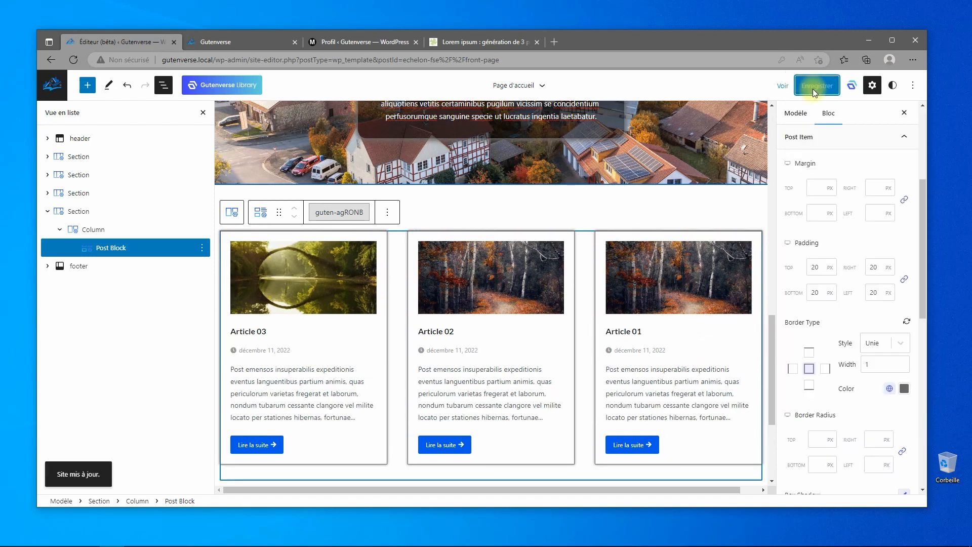
pyautogui.click(221, 46)
pyautogui.click(95, 62)
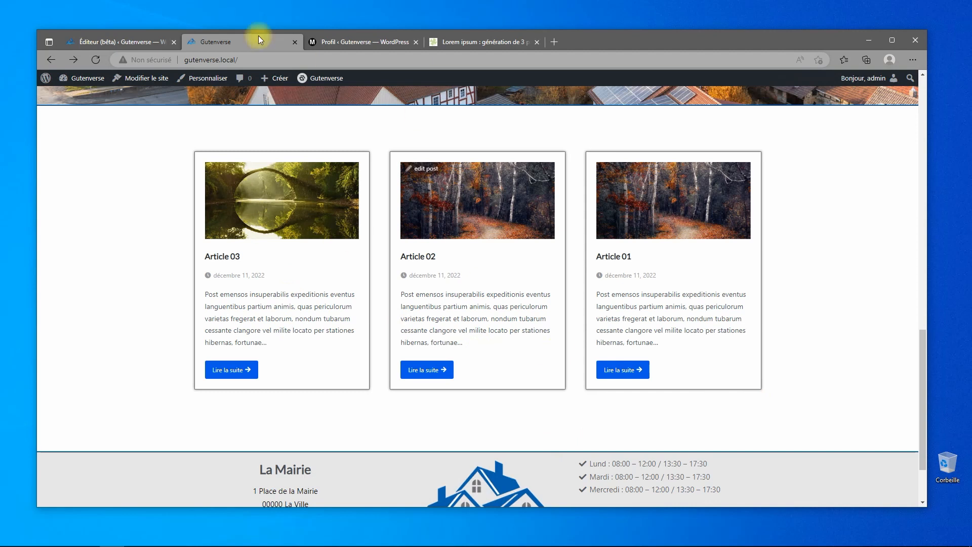
# Back in the editor, give the post items the light grey custom background colour and save the template
pyautogui.click(114, 39)
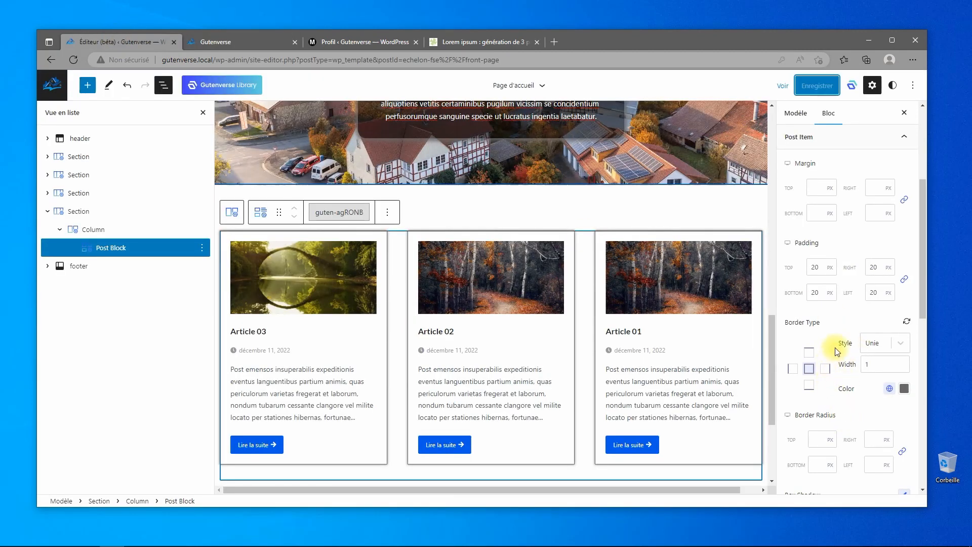
pyautogui.scroll(-2, 835, 350)
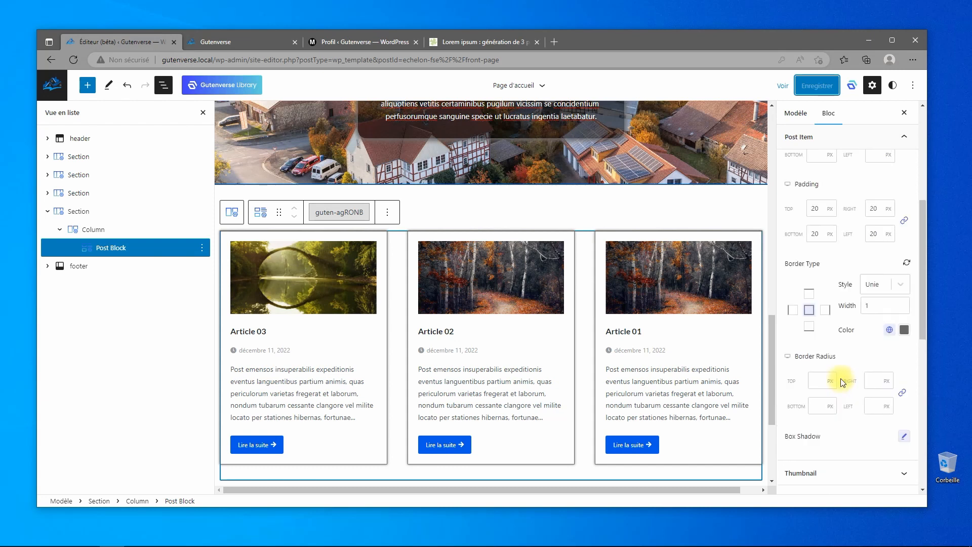
pyautogui.scroll(3, 844, 383)
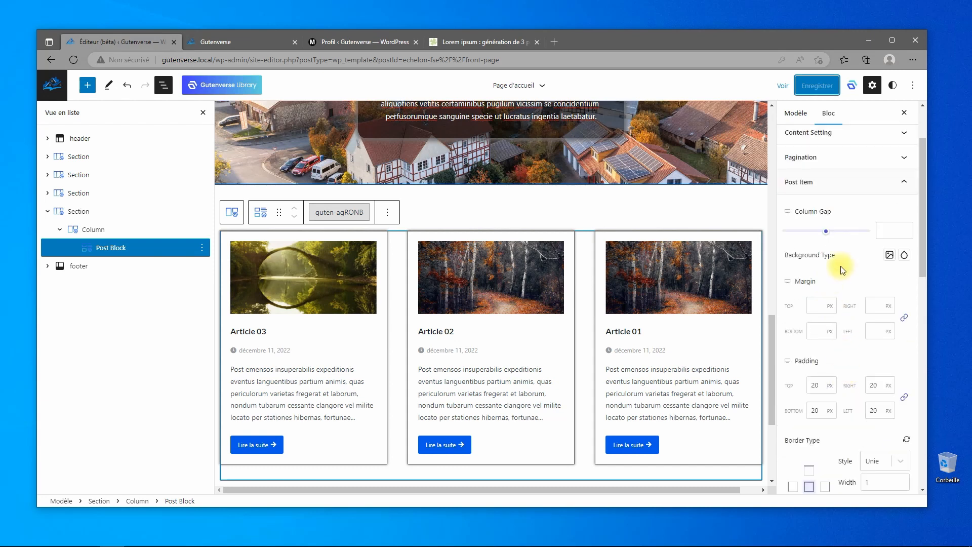
pyautogui.click(889, 255)
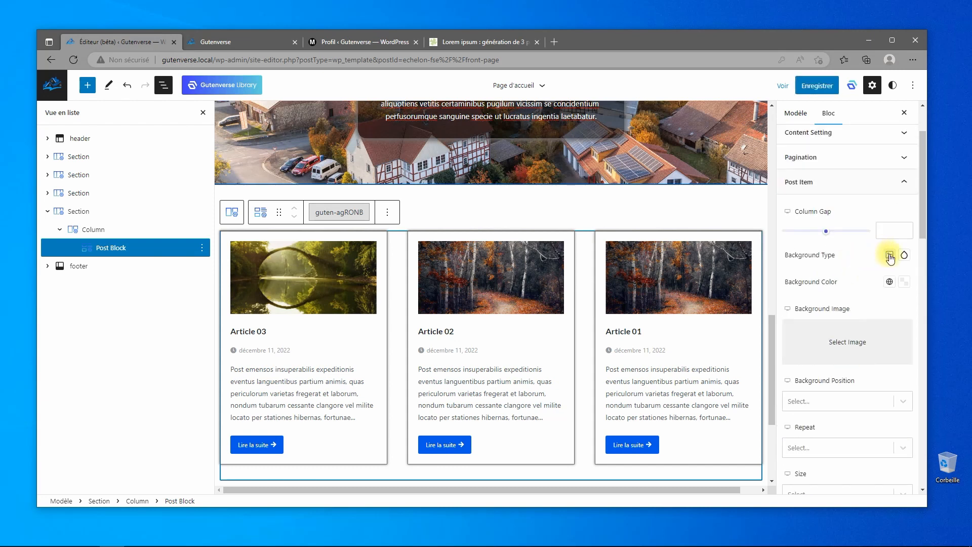
pyautogui.click(890, 282)
pyautogui.click(825, 350)
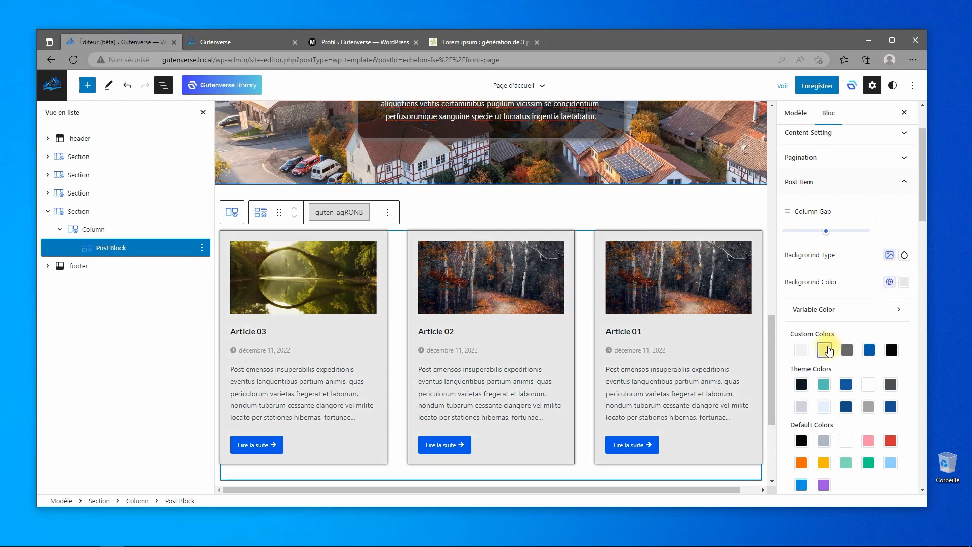
pyautogui.click(866, 284)
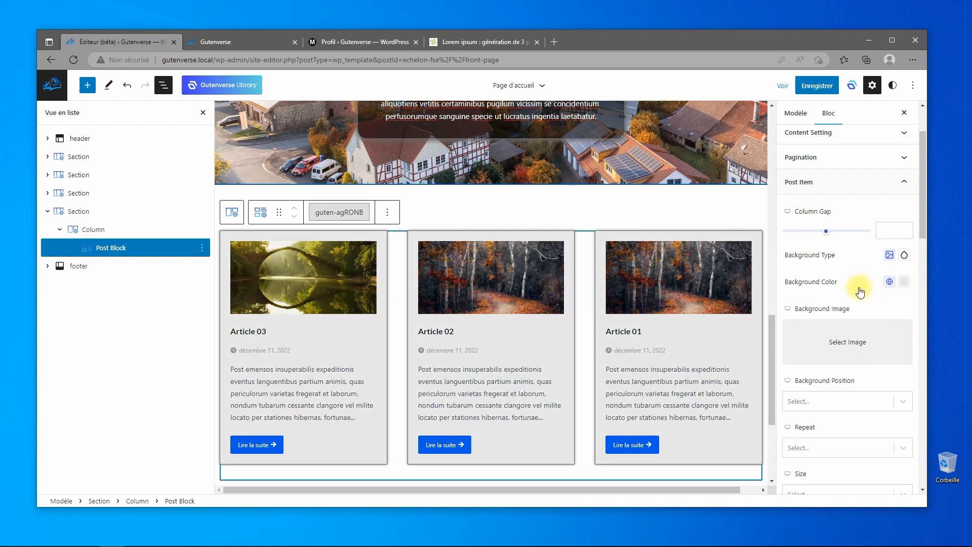
pyautogui.scroll(2, 860, 291)
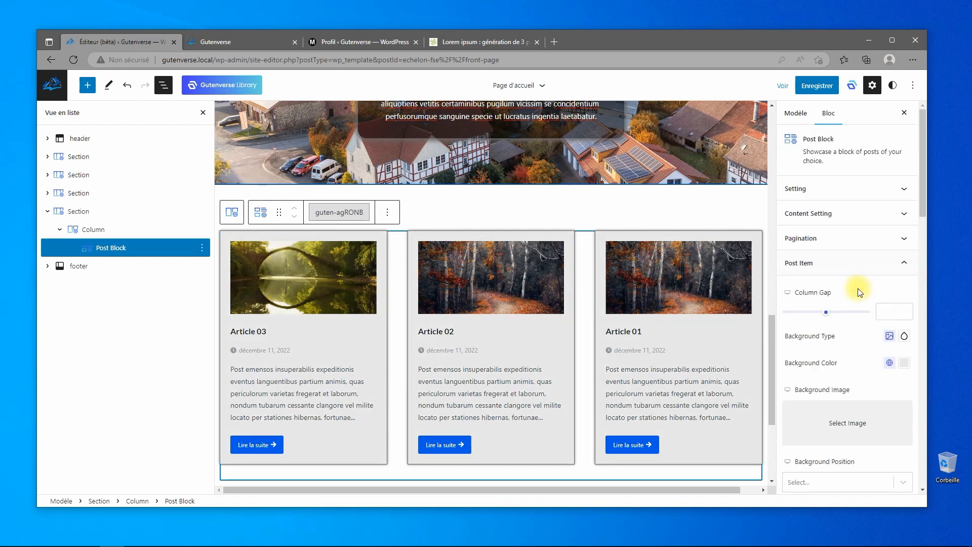
pyautogui.click(828, 90)
pyautogui.click(829, 87)
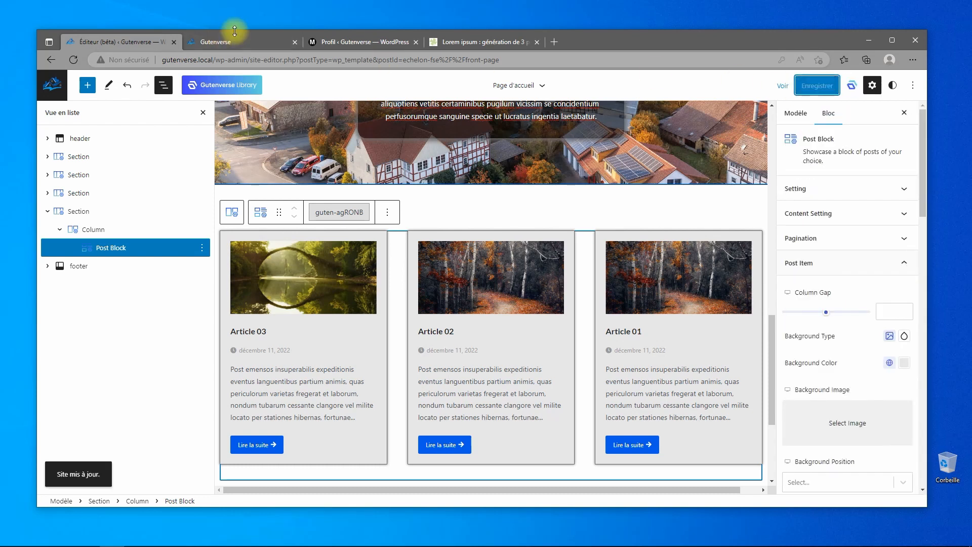
# Reload the published home page to check the article cards' grey background, and return to the template editor
pyautogui.click(181, 41)
pyautogui.click(95, 60)
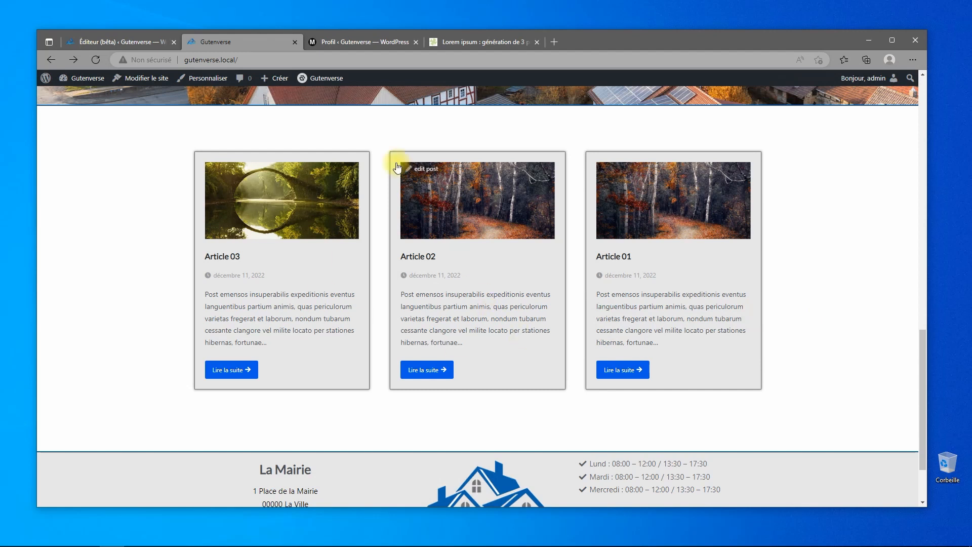
pyautogui.click(120, 43)
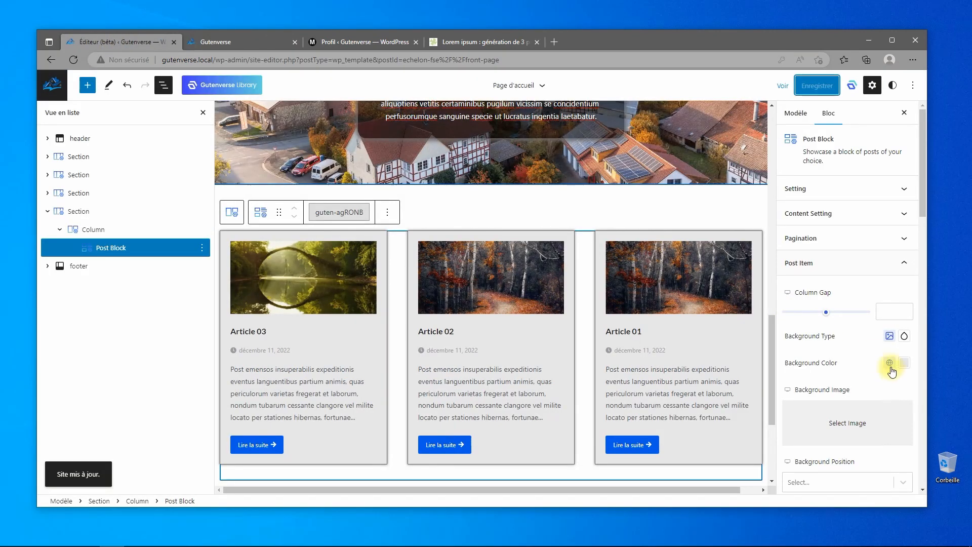
# Change the post items' background to a lighter, nearly white grey custom colour and save the template
pyautogui.click(907, 364)
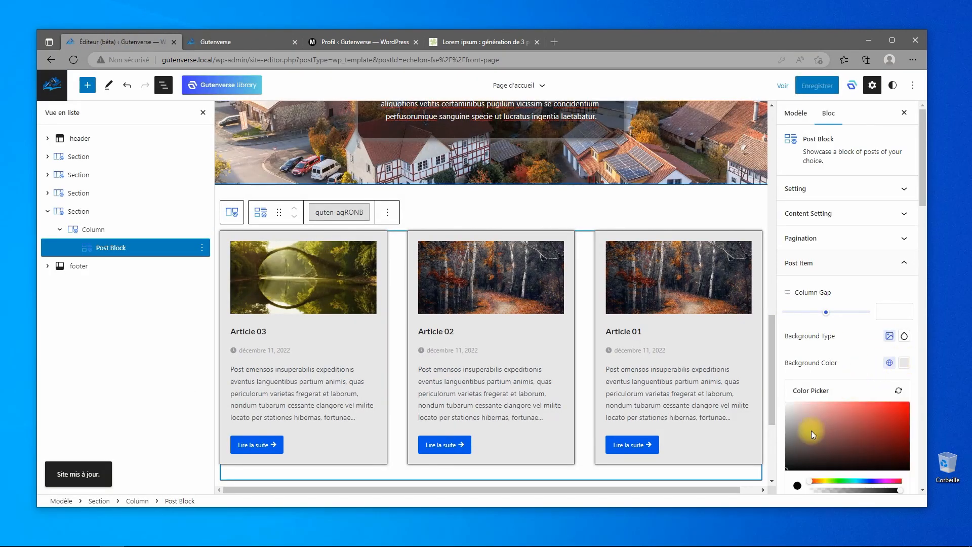
pyautogui.moveTo(811, 430); pyautogui.dragTo(779, 406)
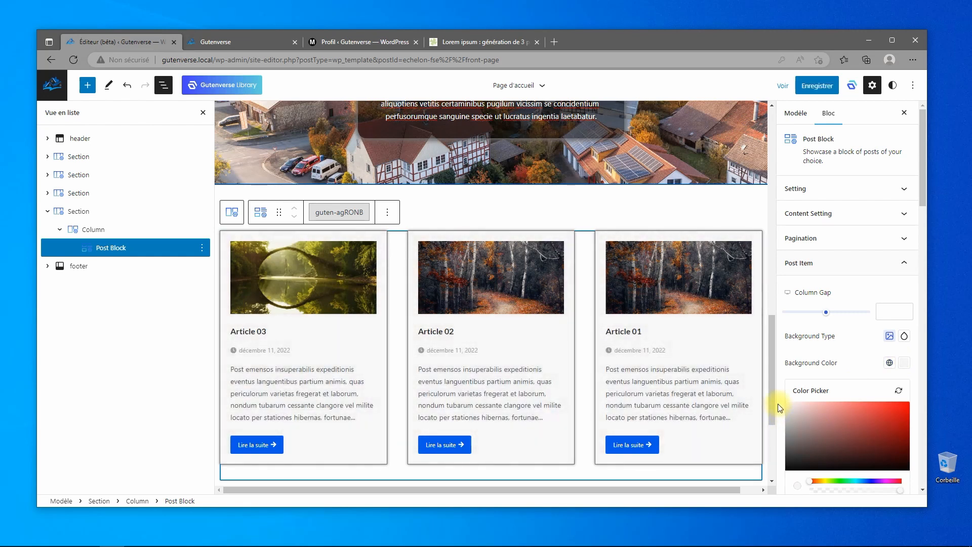
pyautogui.click(861, 286)
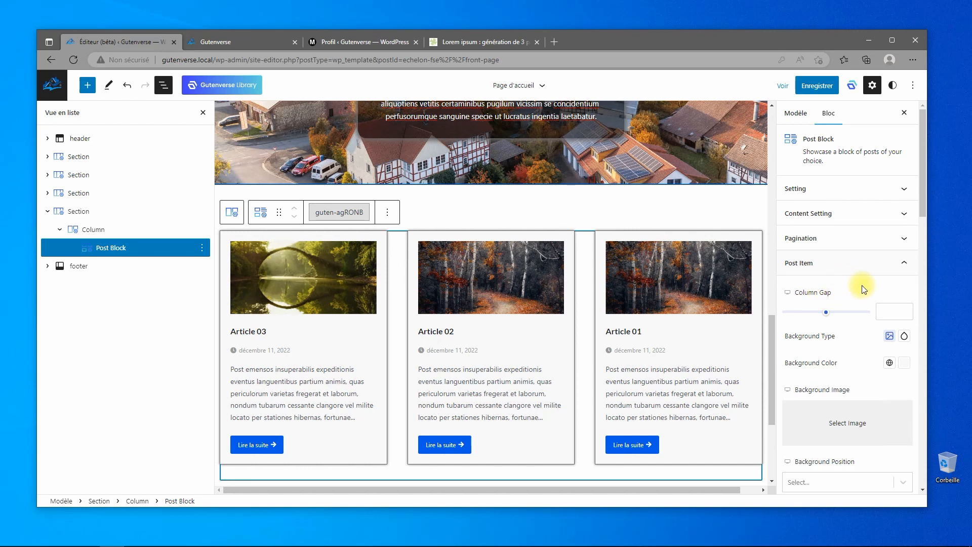
pyautogui.click(818, 86)
pyautogui.click(816, 85)
# Reload the published home page and review the article cards, the footer and the header's La Mairie, Vie pratique and Actualitées submenus
pyautogui.click(234, 40)
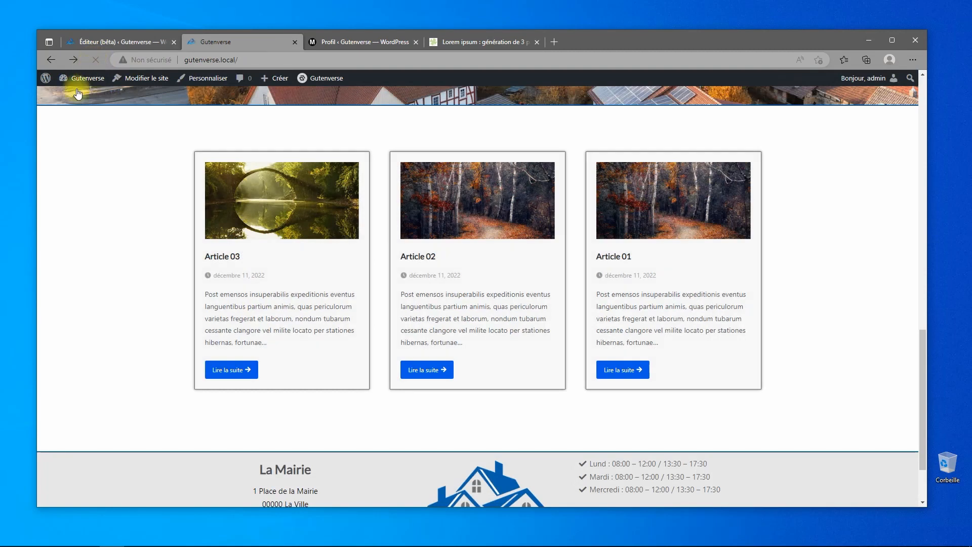
pyautogui.scroll(-2, 692, 393)
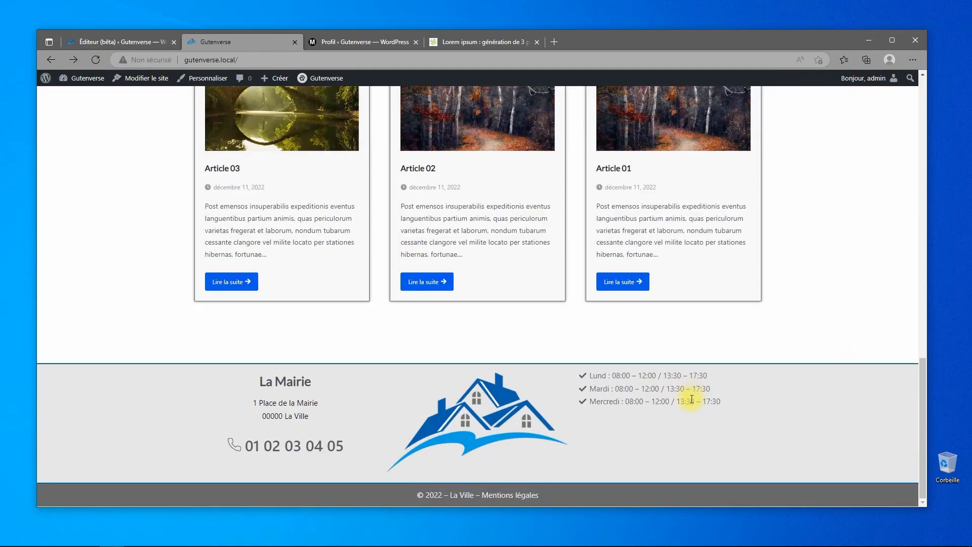
pyautogui.scroll(15, 693, 400)
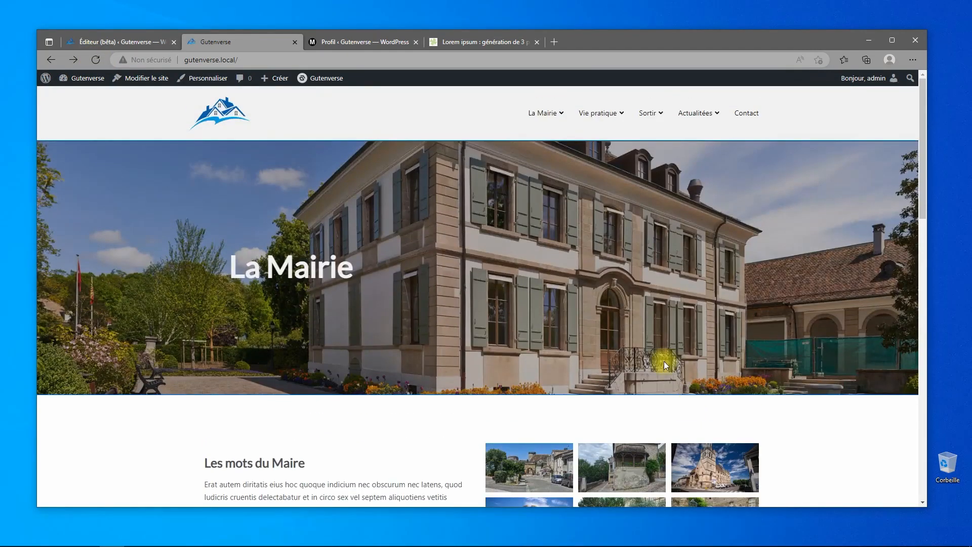
pyautogui.moveTo(603, 117)
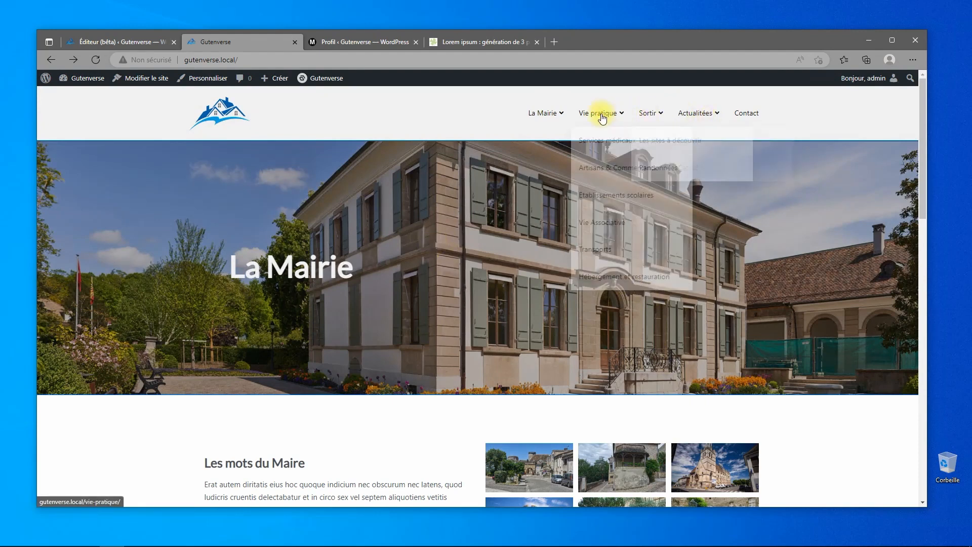
pyautogui.moveTo(555, 114)
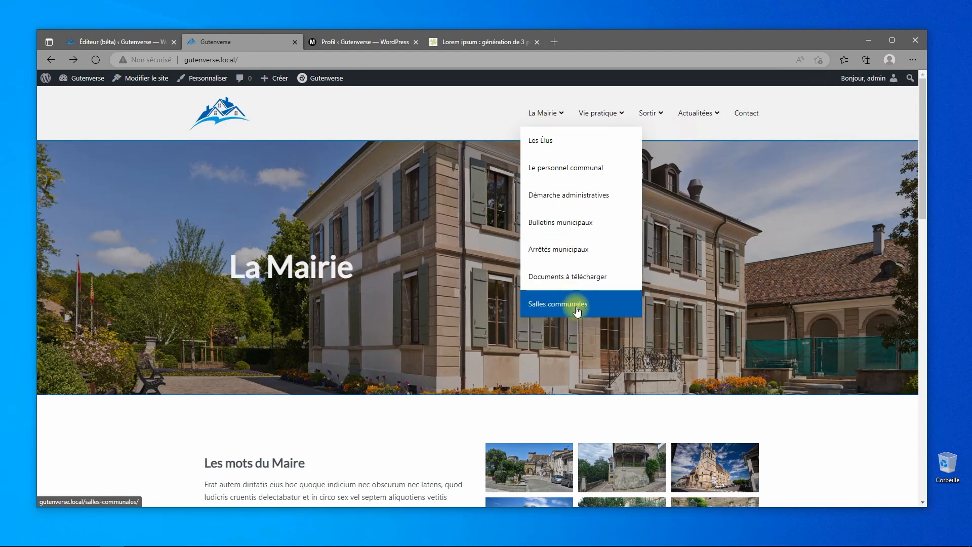
pyautogui.moveTo(598, 119)
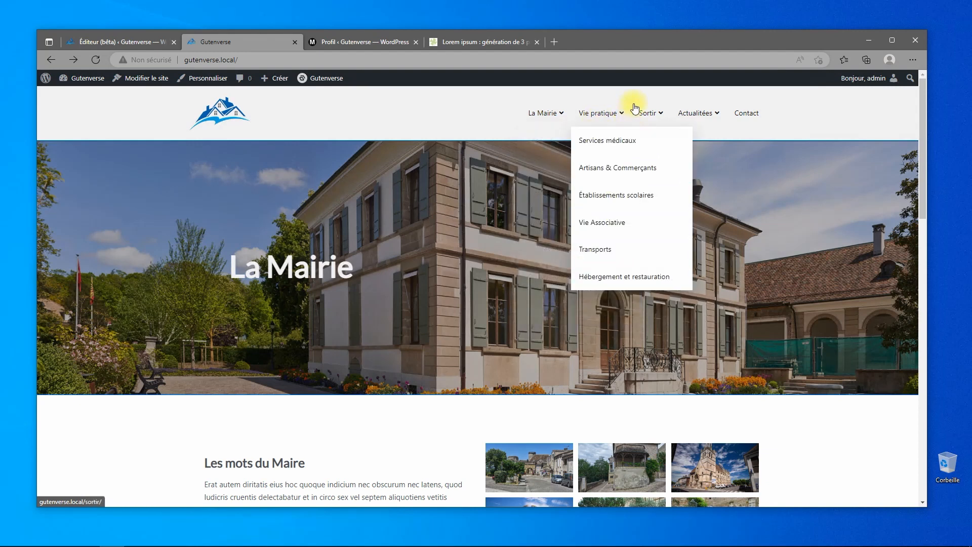
pyautogui.moveTo(690, 114)
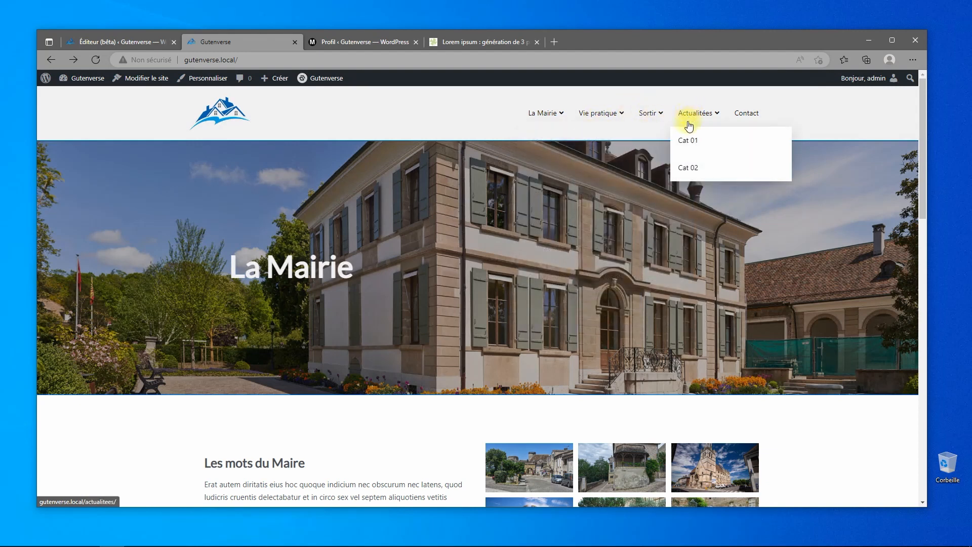